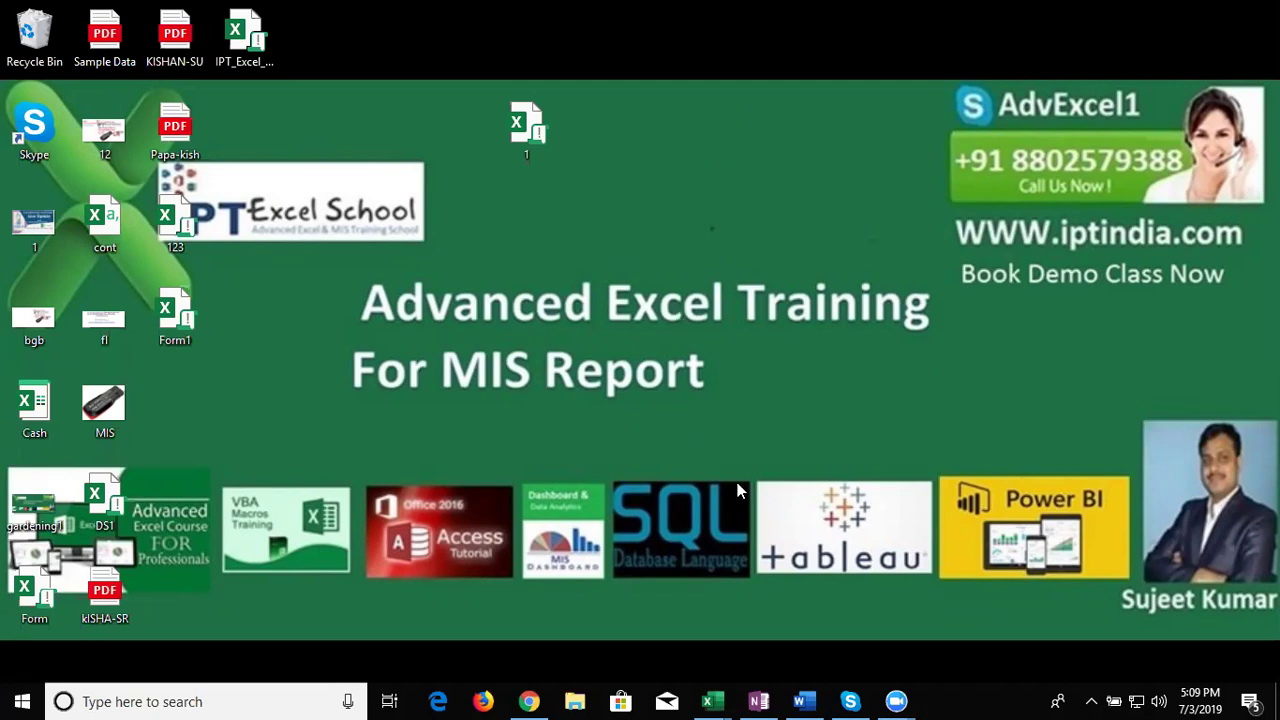
- Switch to the Data workbook window that holds the employee records
click(712, 700)
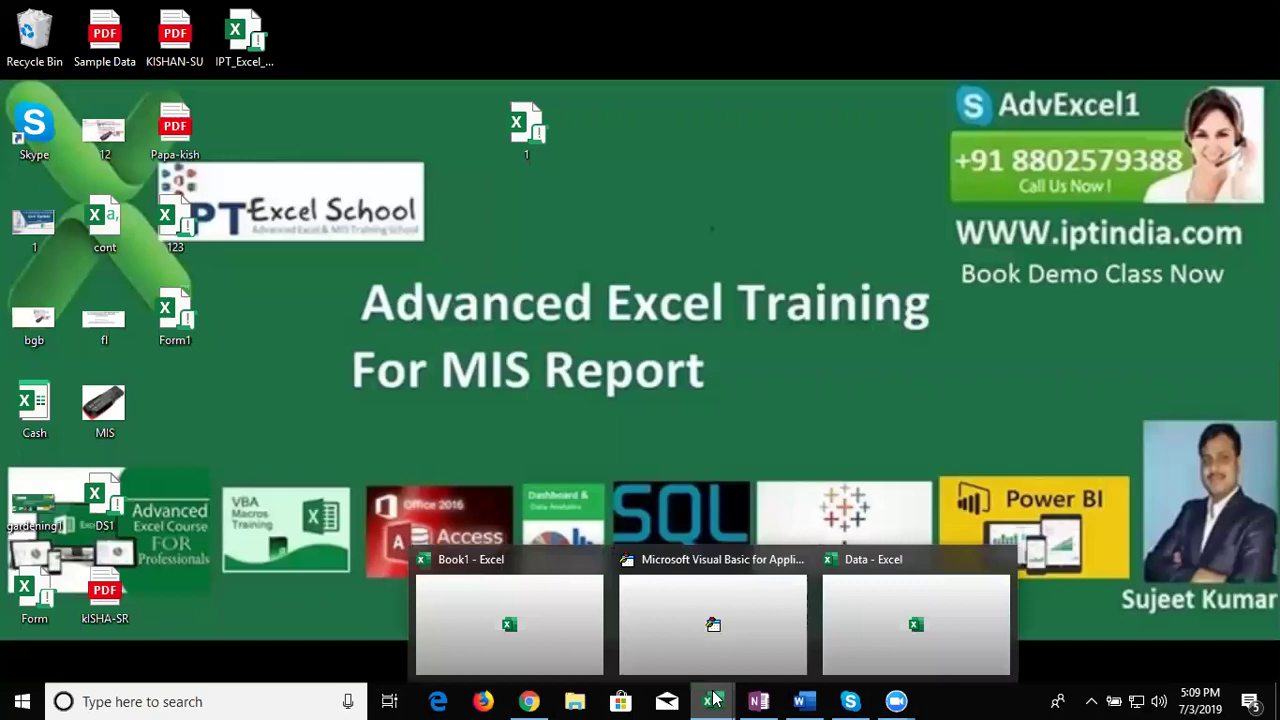
mouse_move(915, 610)
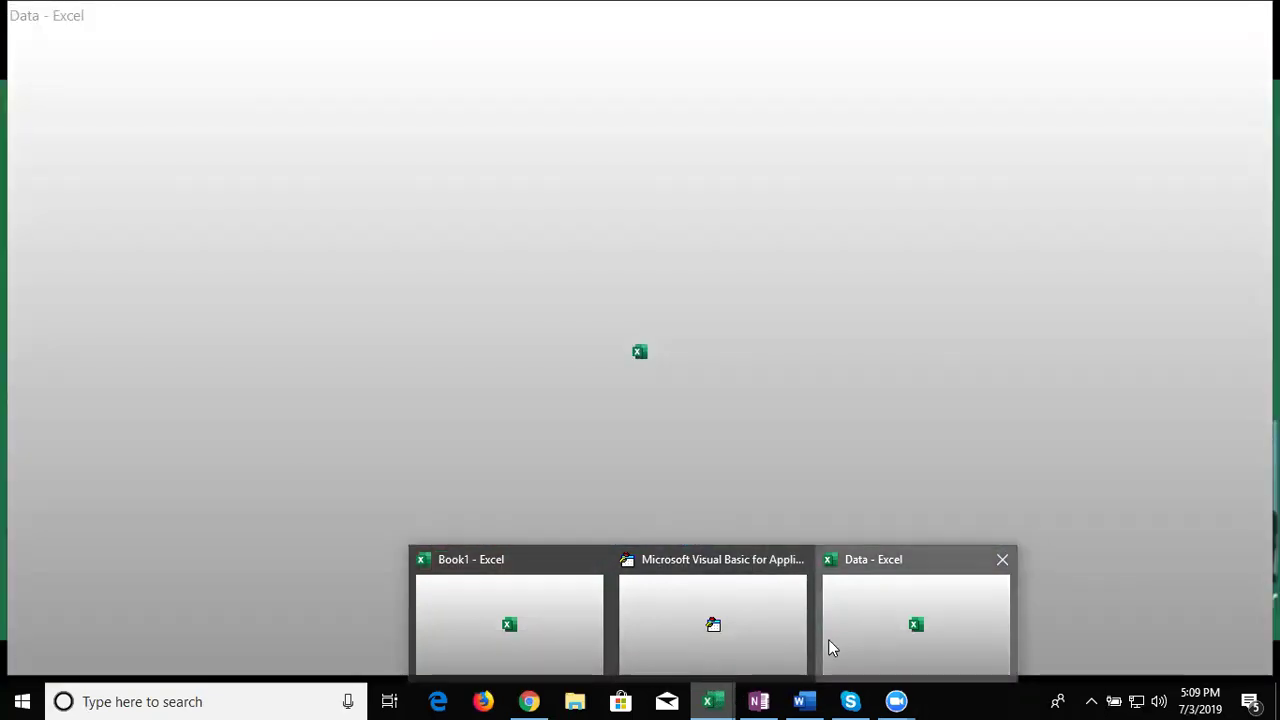
click(828, 639)
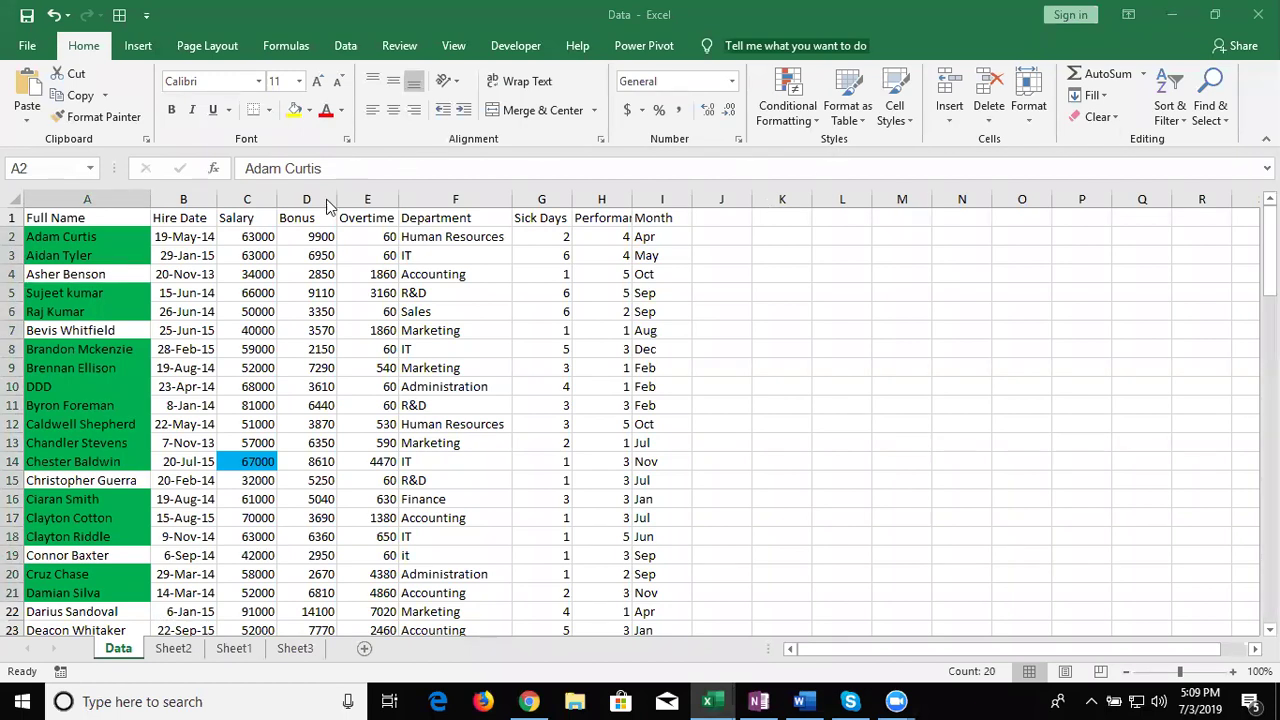
- Insert an empty PivotTable from the employee data onto a new worksheet, Sheet4
click(282, 252)
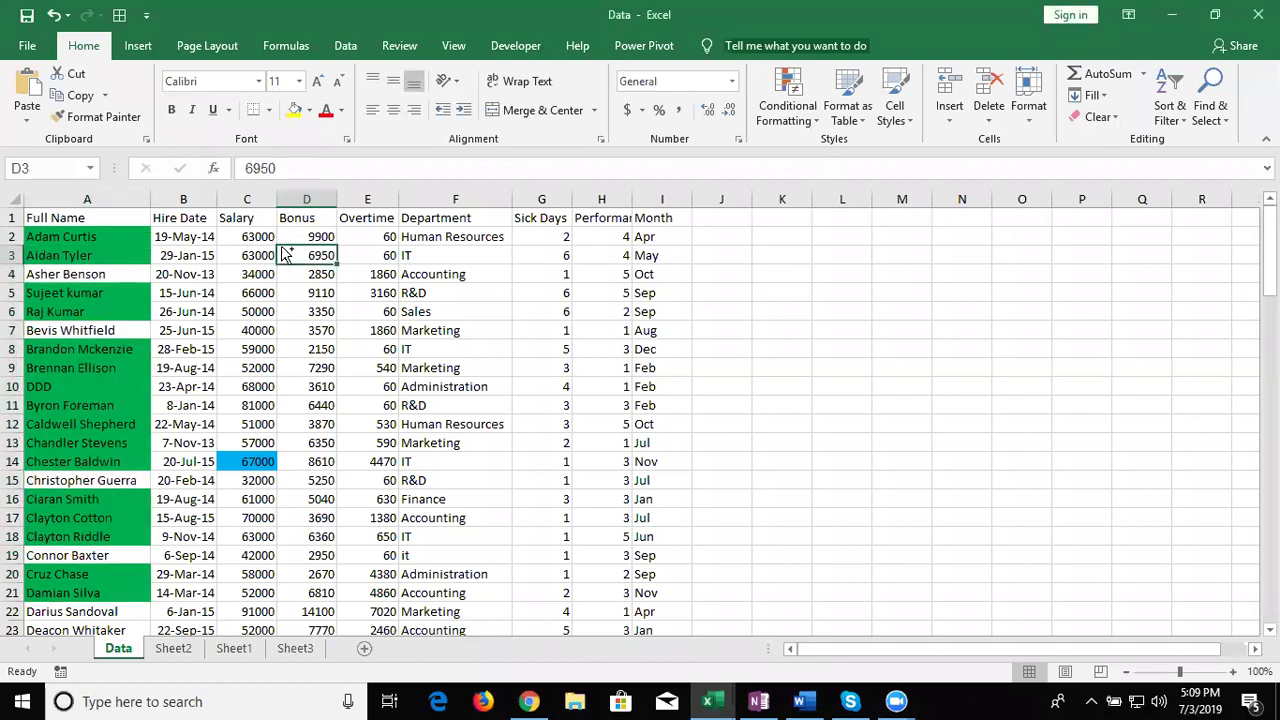
key(ctrl+Home)
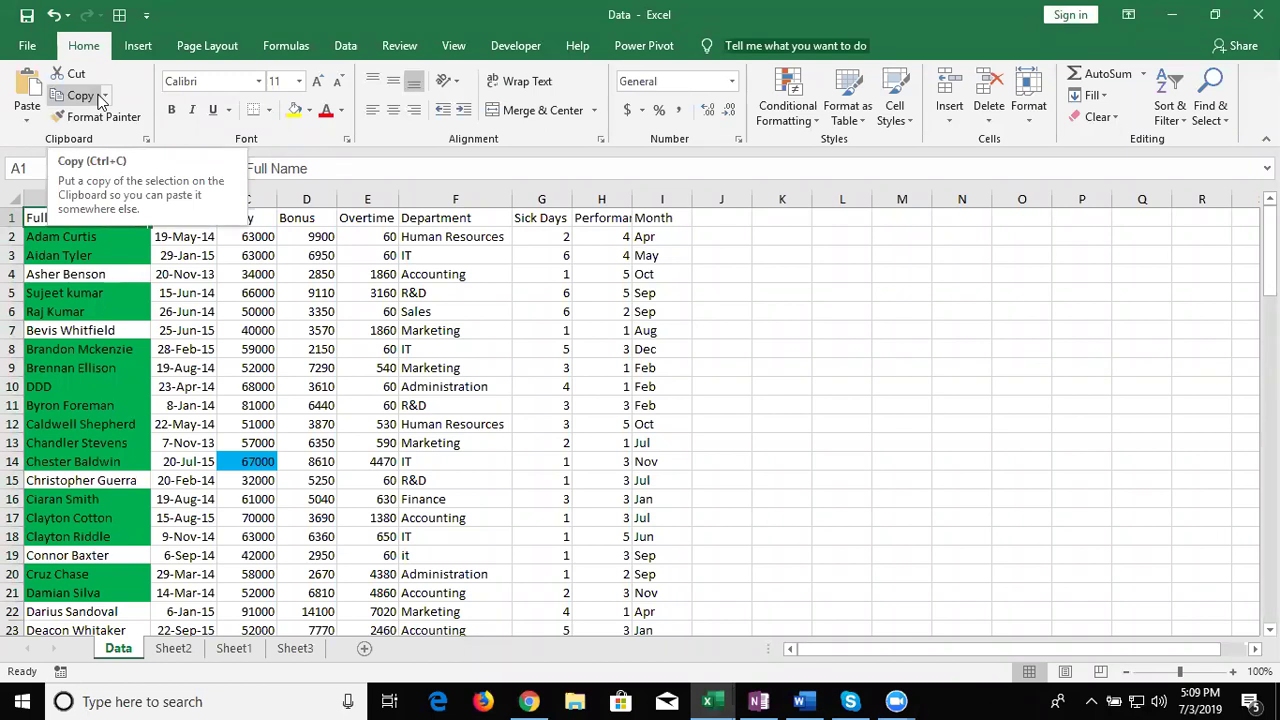
click(140, 45)
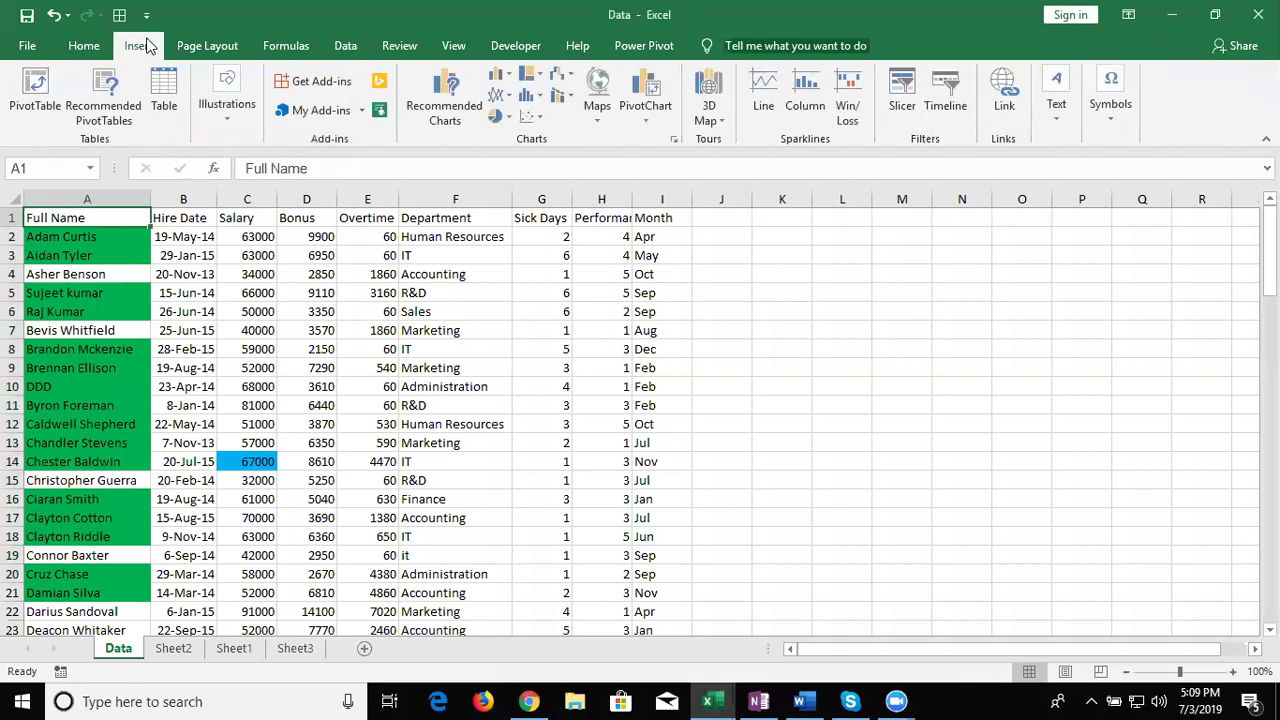
click(35, 90)
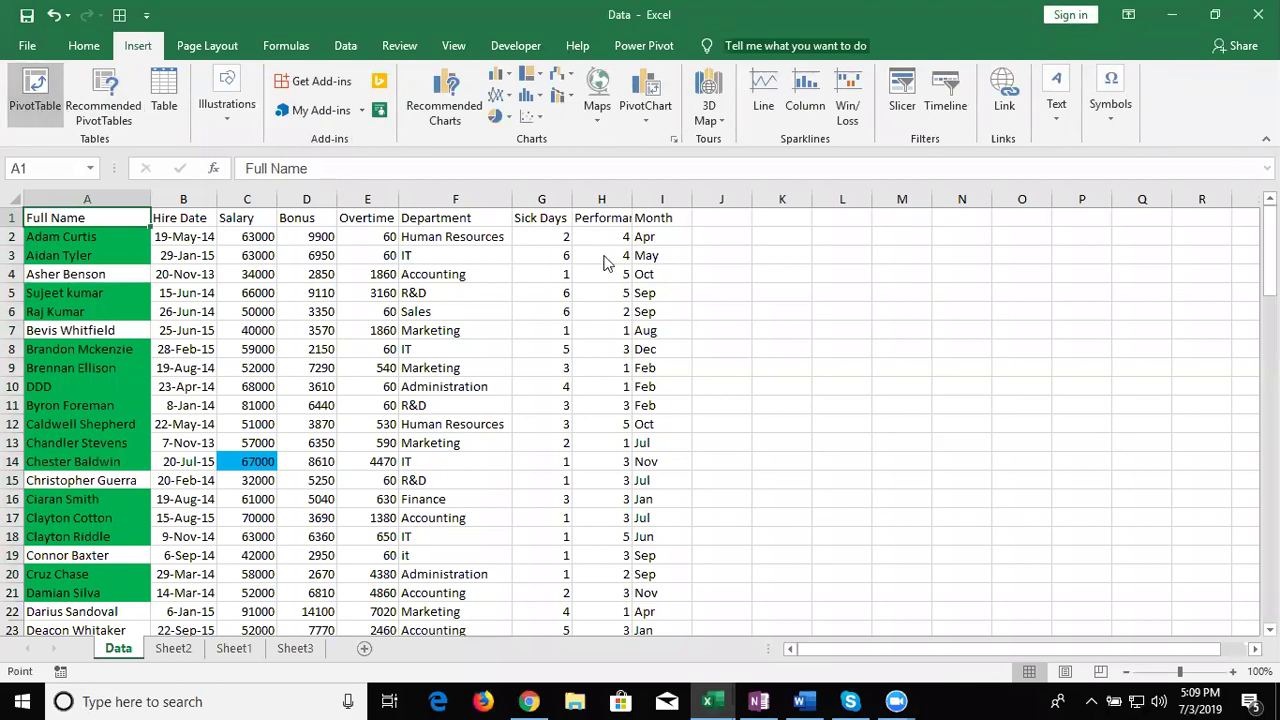
click(865, 337)
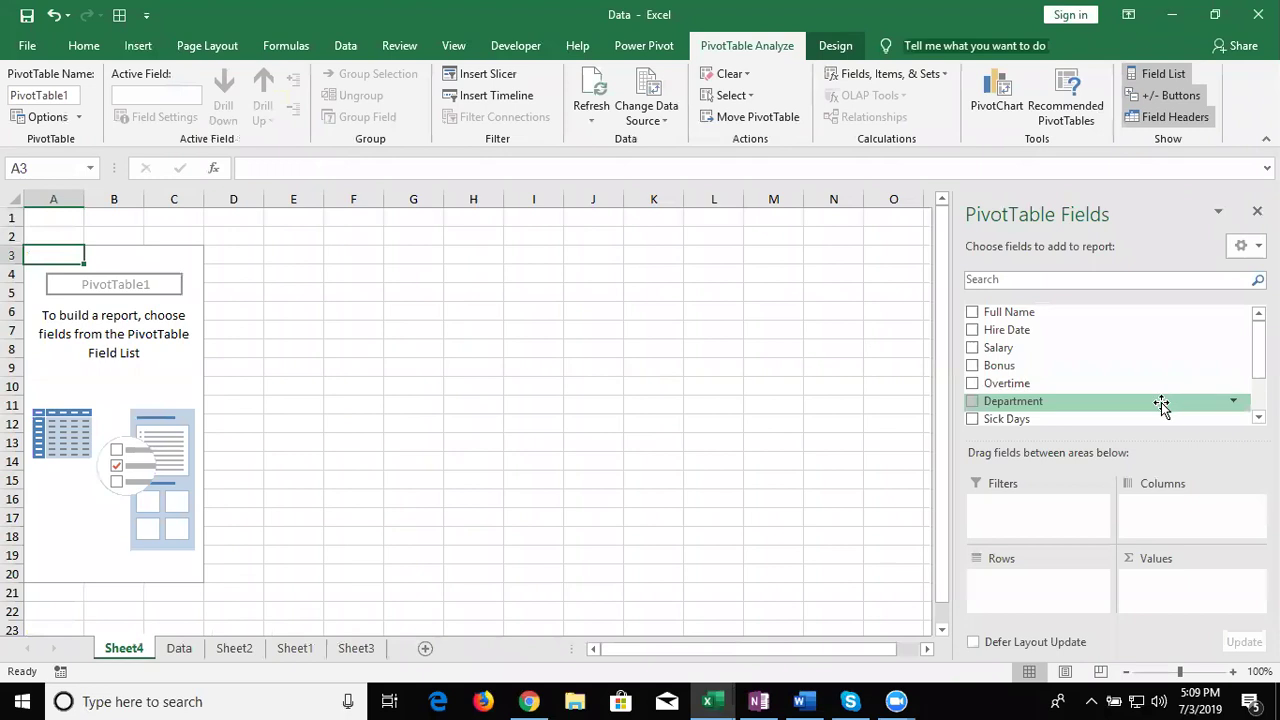
- Put Department in Rows and Salary in Values, giving a 6259000 grand total
mouse_move(1160, 403)
mouse_down()
mouse_move(1114, 554)
mouse_move(1055, 585)
mouse_up()
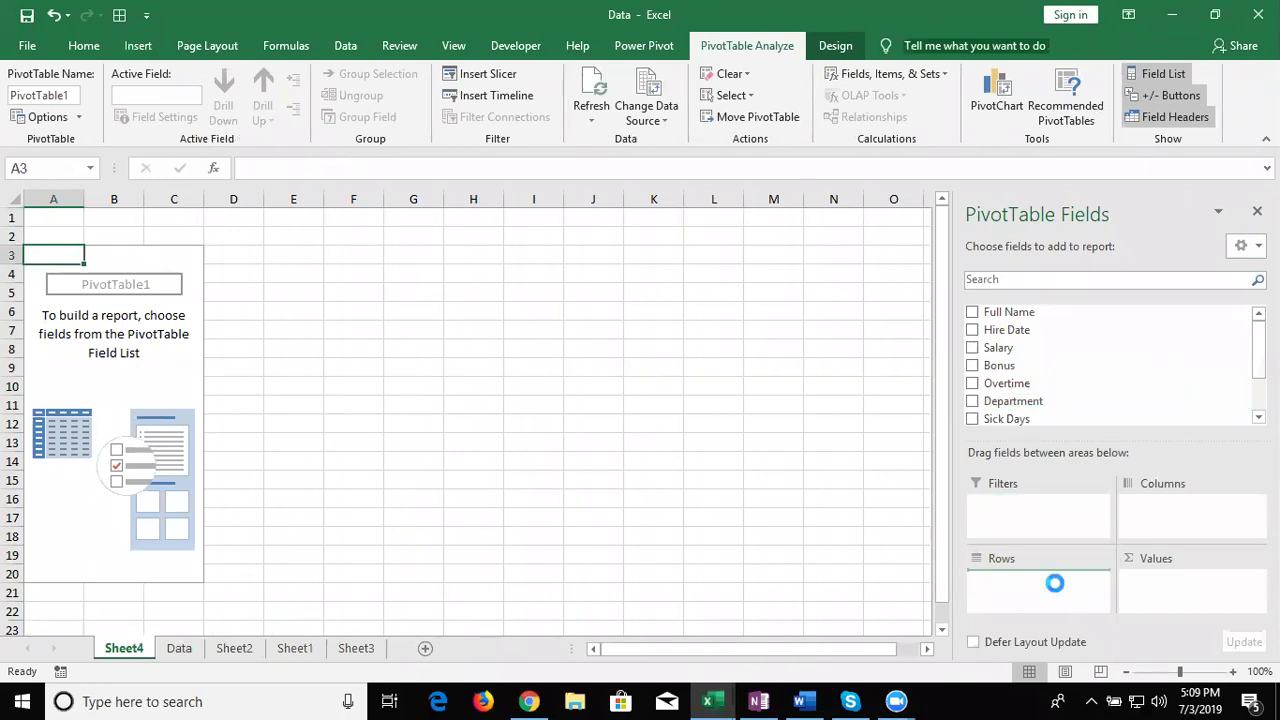
drag(1023, 352, 1188, 600)
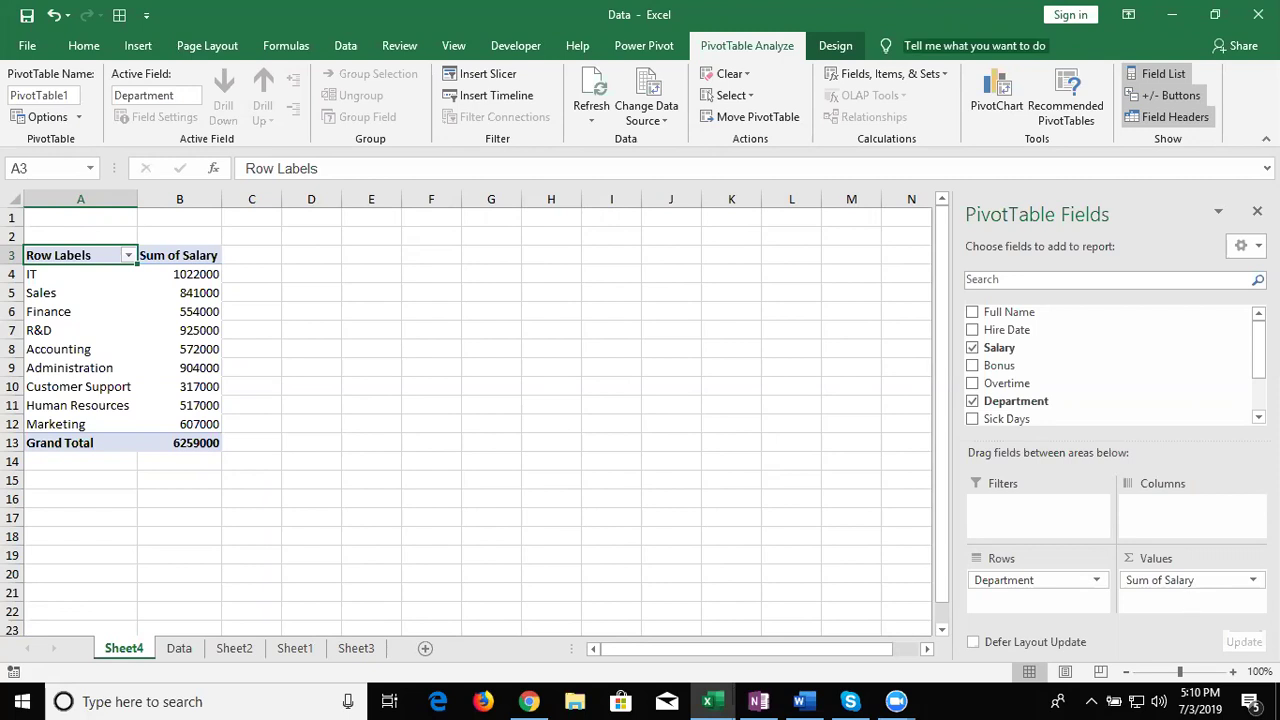
drag(1258, 345, 1258, 380)
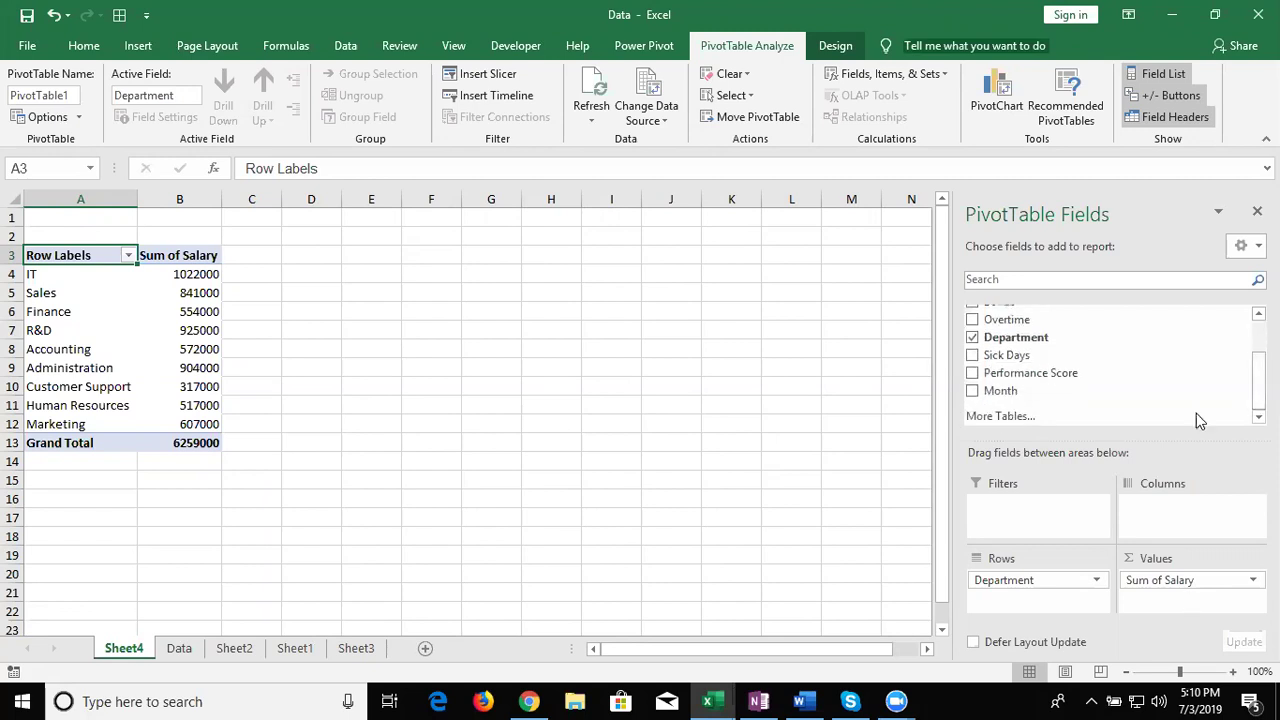
- Add Month and Performance Score to the PivotTable's Filters area, both left at (All)
drag(1036, 393, 1038, 505)
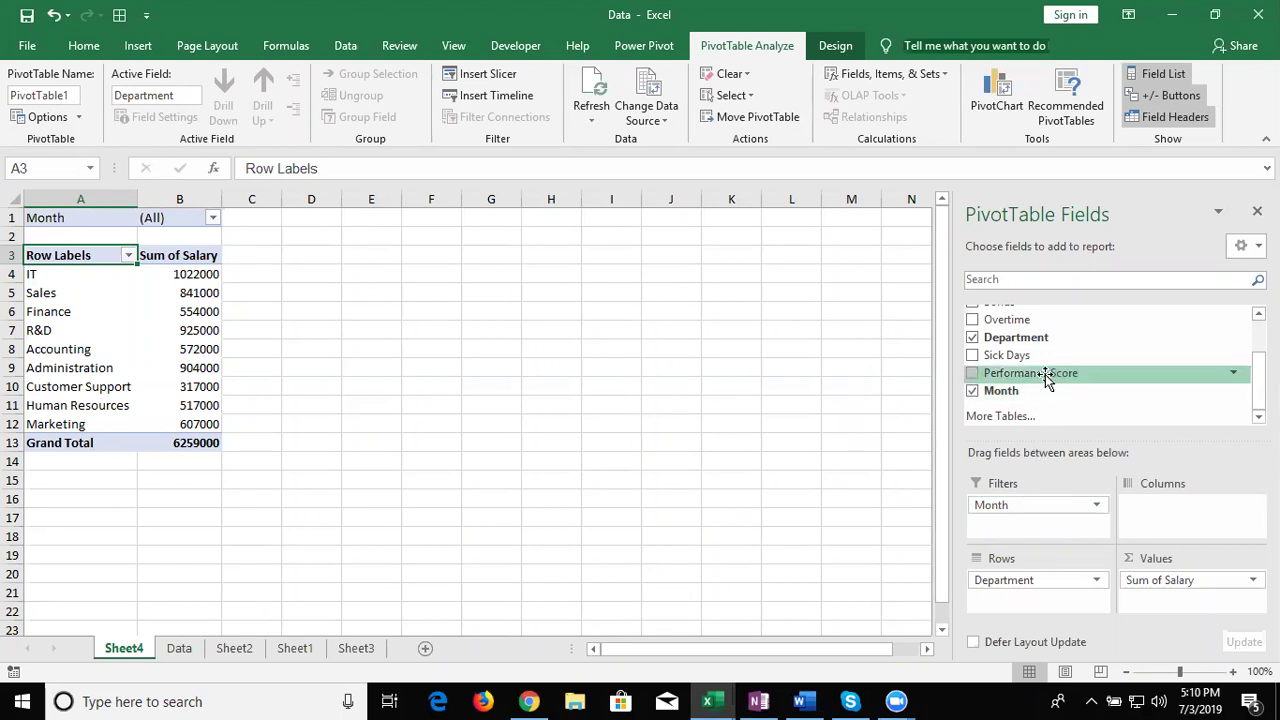
drag(1045, 377, 1052, 528)
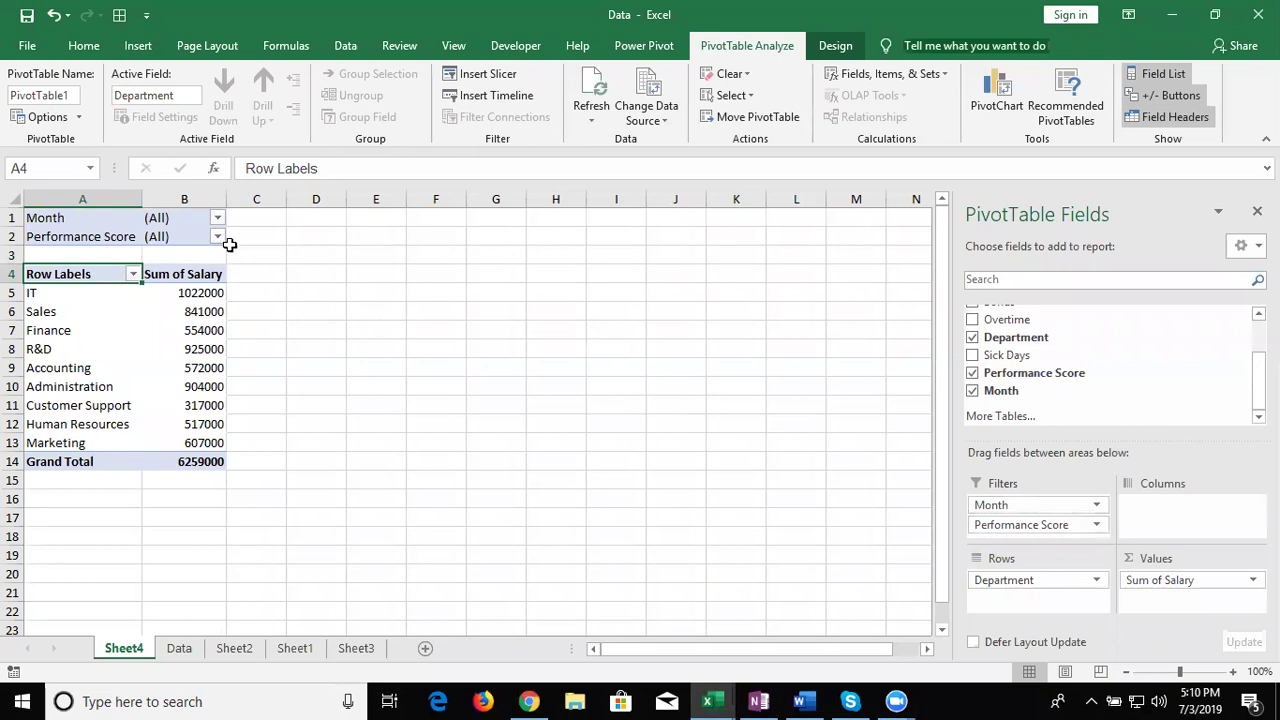
- Filter the PivotTable's Month report filter to Apr
click(217, 217)
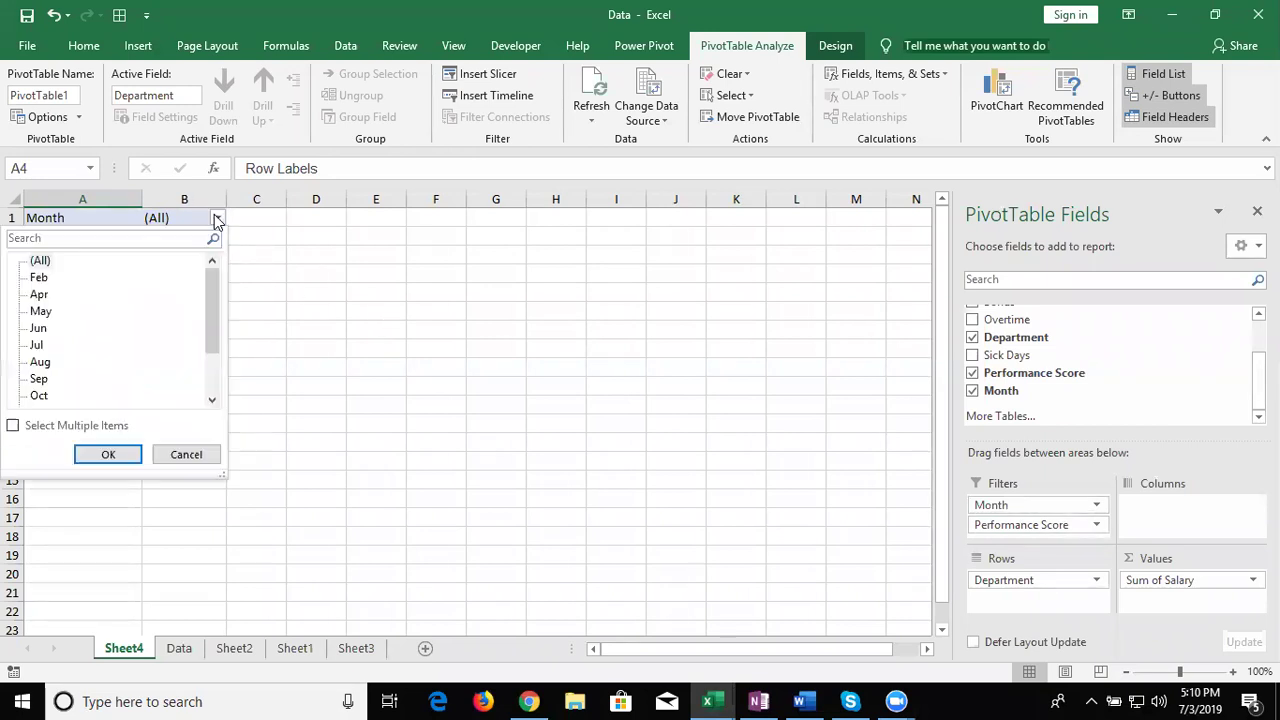
click(40, 279)
click(40, 295)
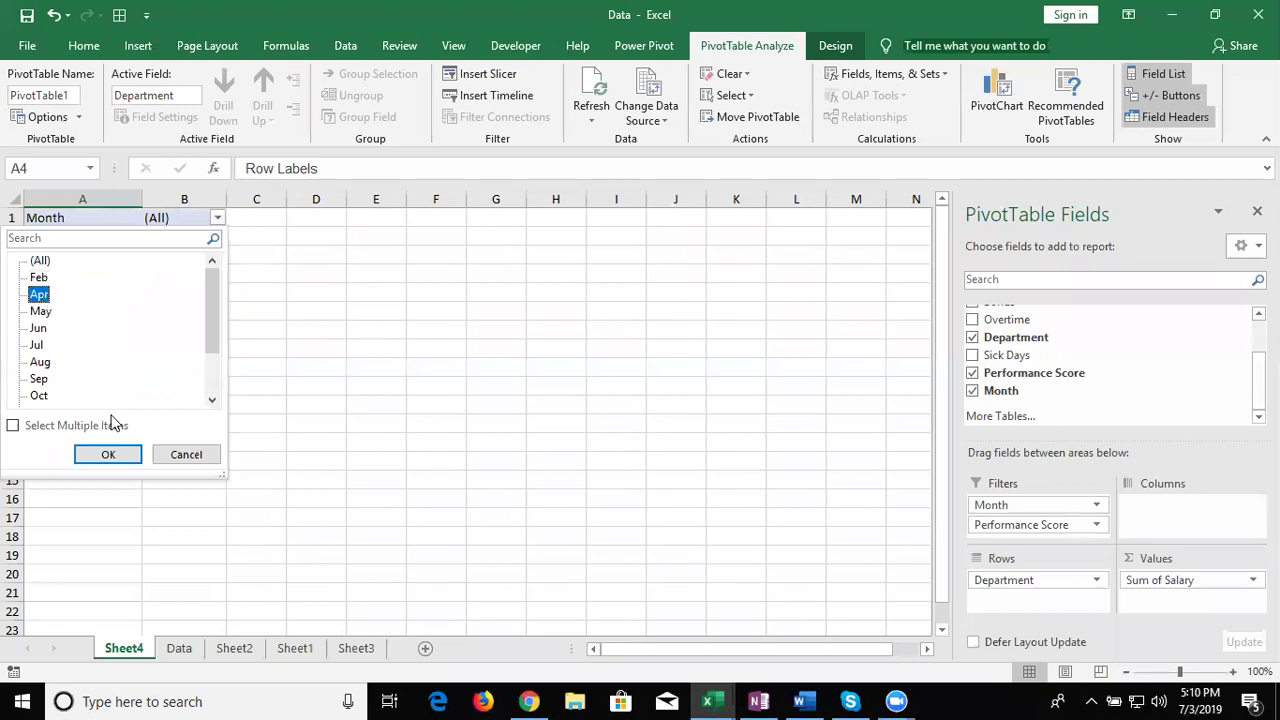
click(110, 452)
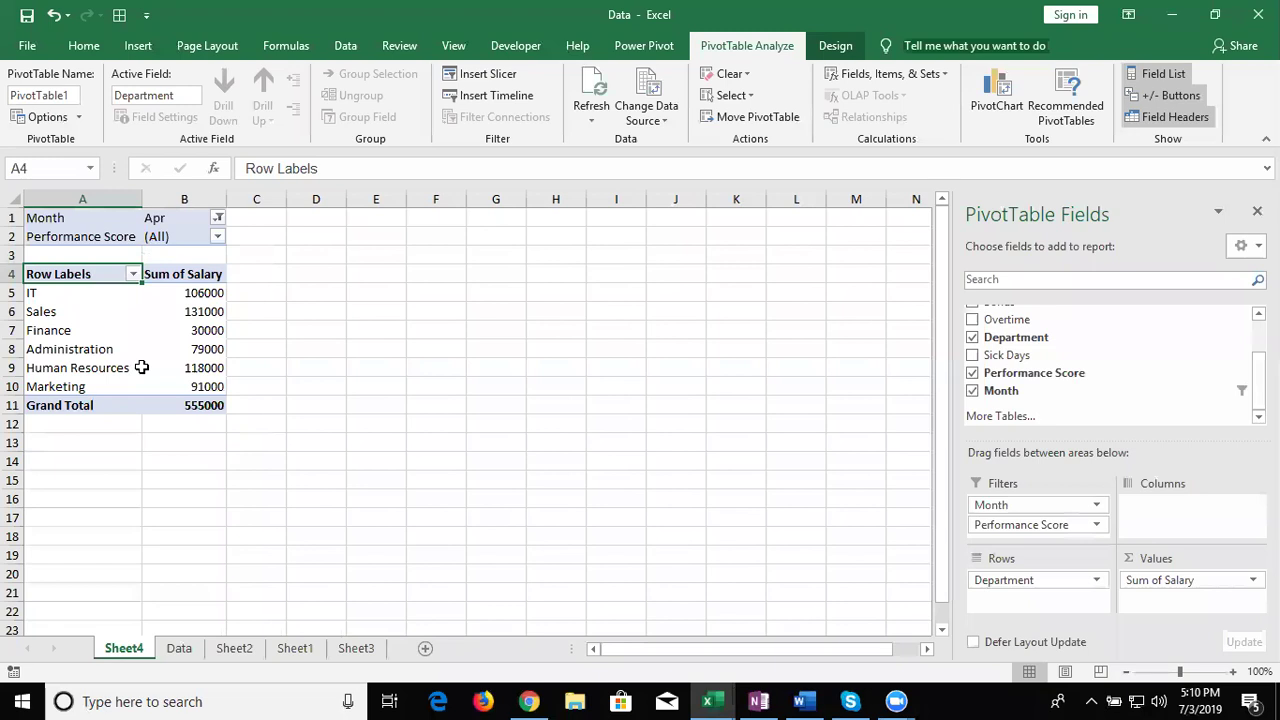
- Try a Performance Score filter of 2, then set it back to (All)
click(217, 237)
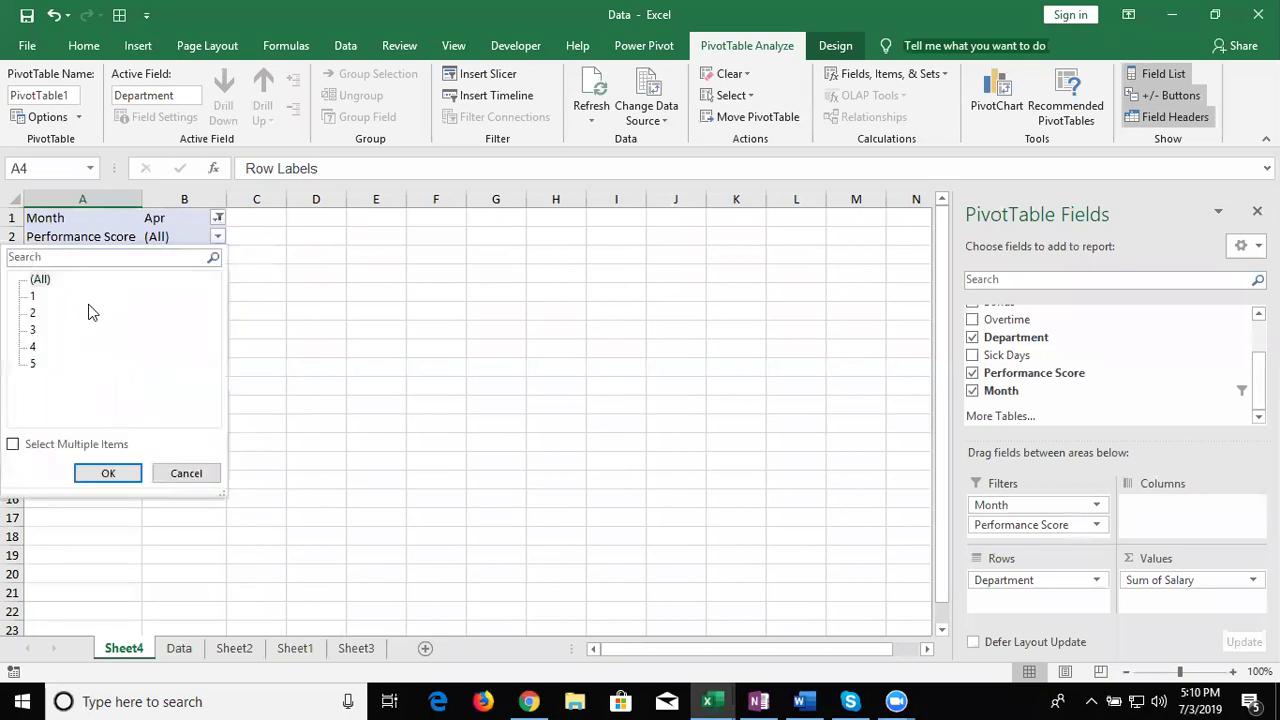
click(32, 313)
click(122, 474)
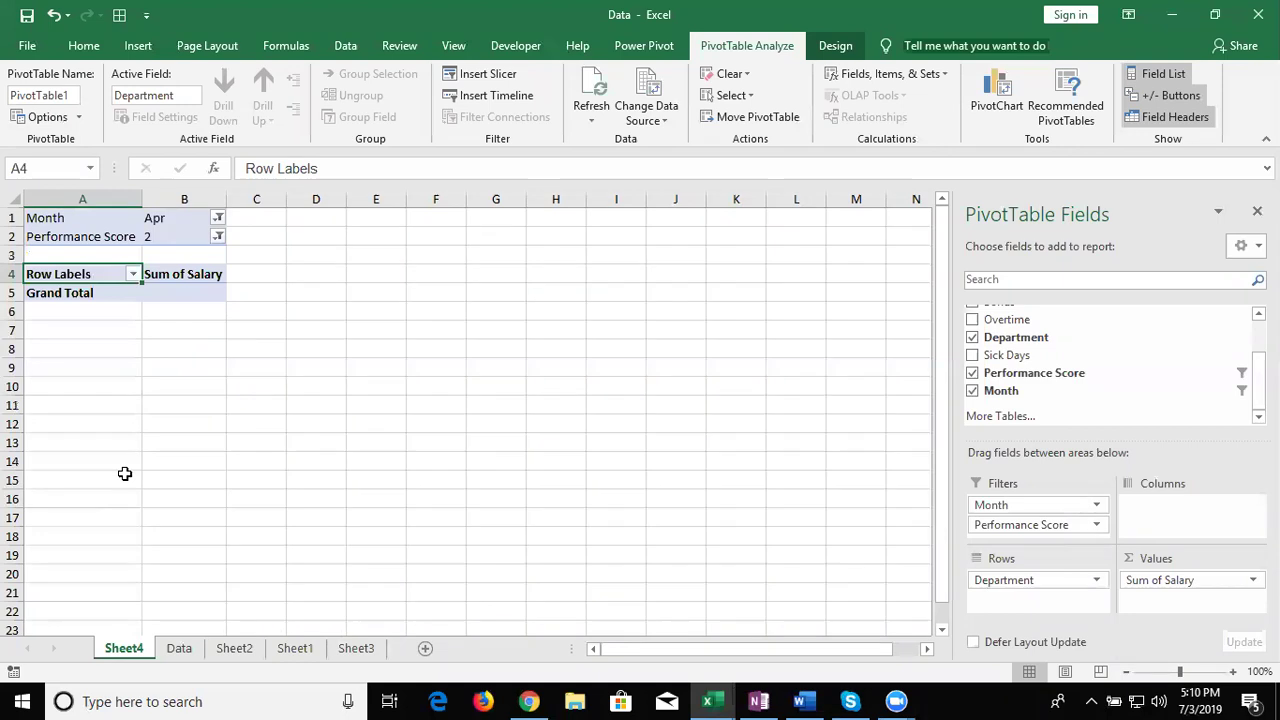
key(Down)
key(Up)
click(212, 236)
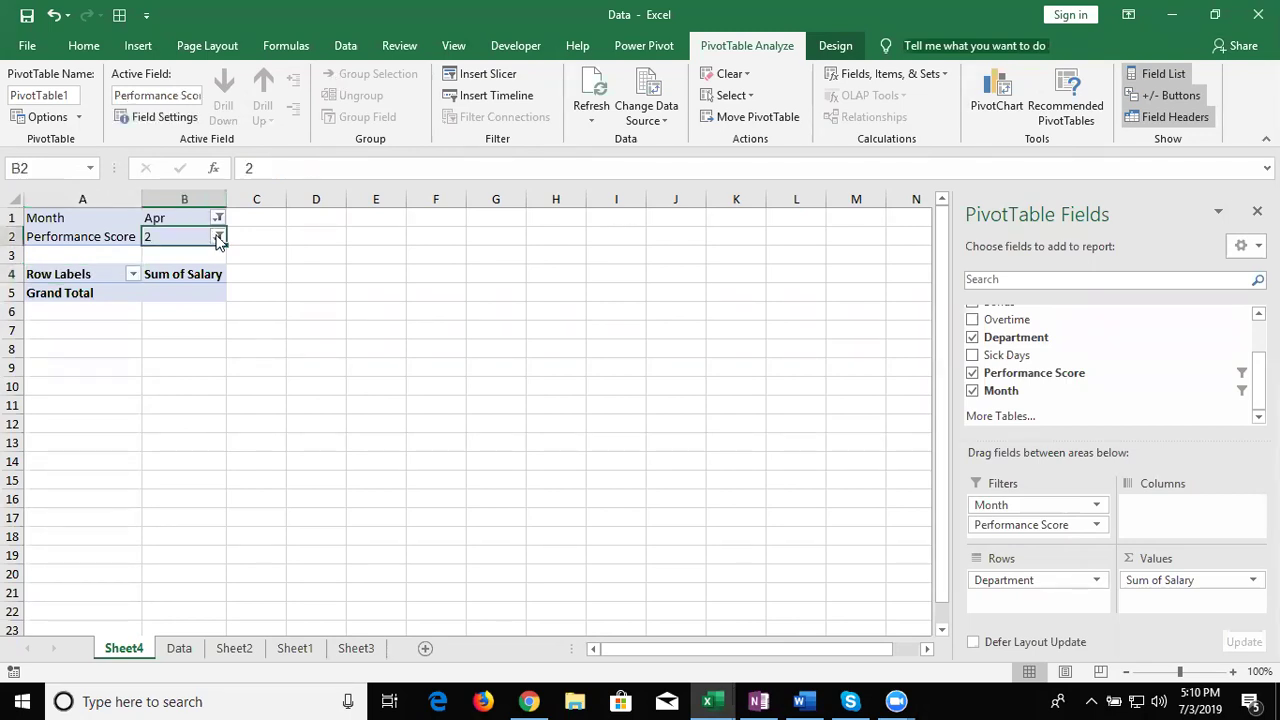
click(218, 236)
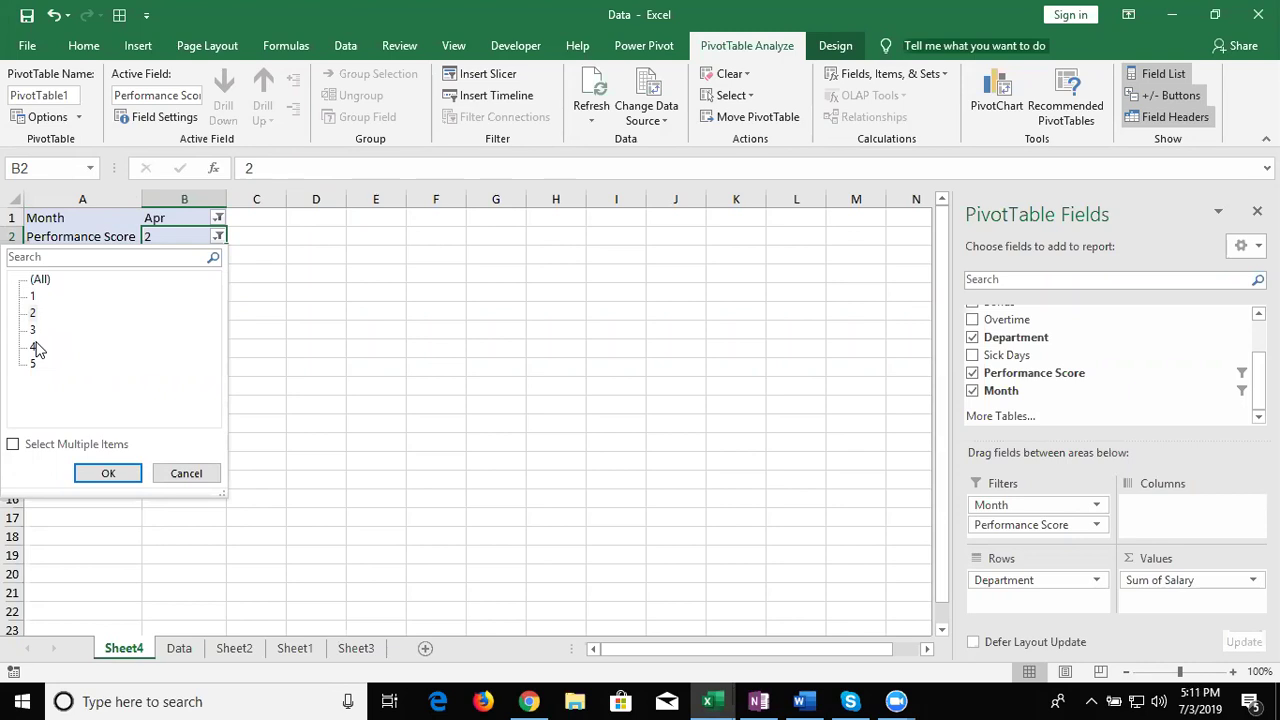
click(40, 279)
click(105, 473)
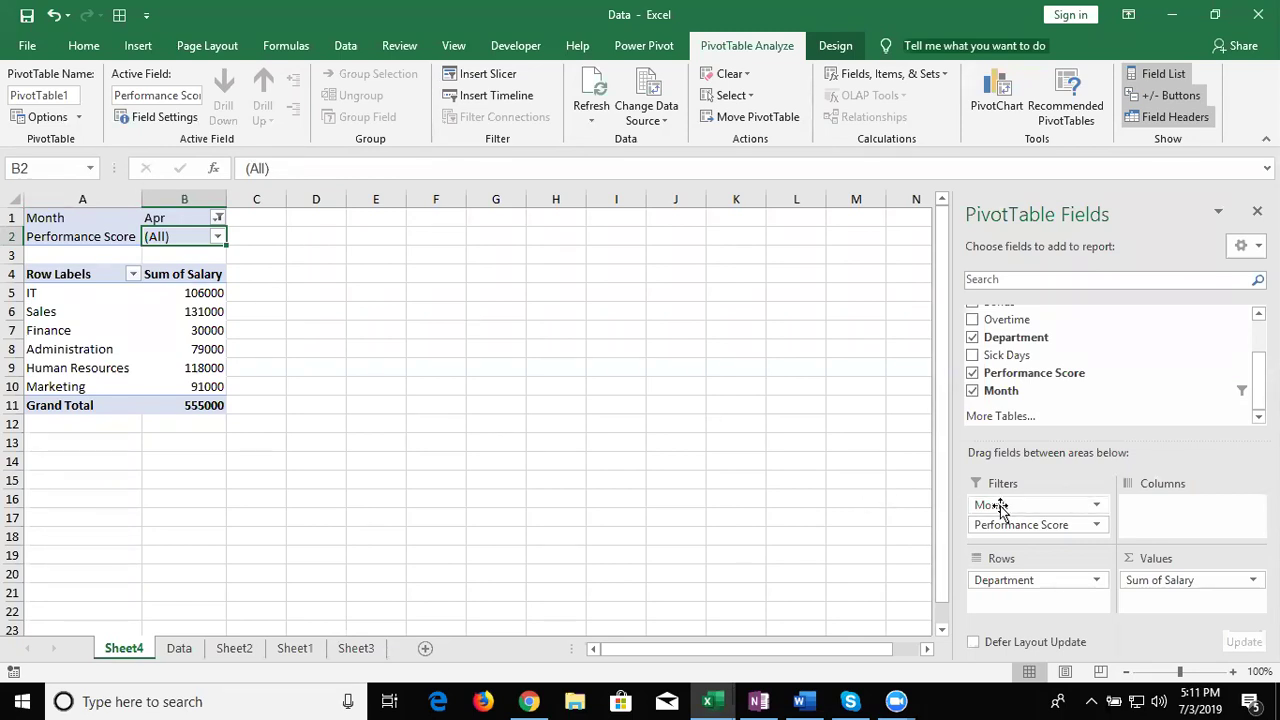
- Remove Month and Performance Score from the PivotTable's Filters area
drag(1000, 508, 1023, 357)
drag(1050, 506, 1042, 392)
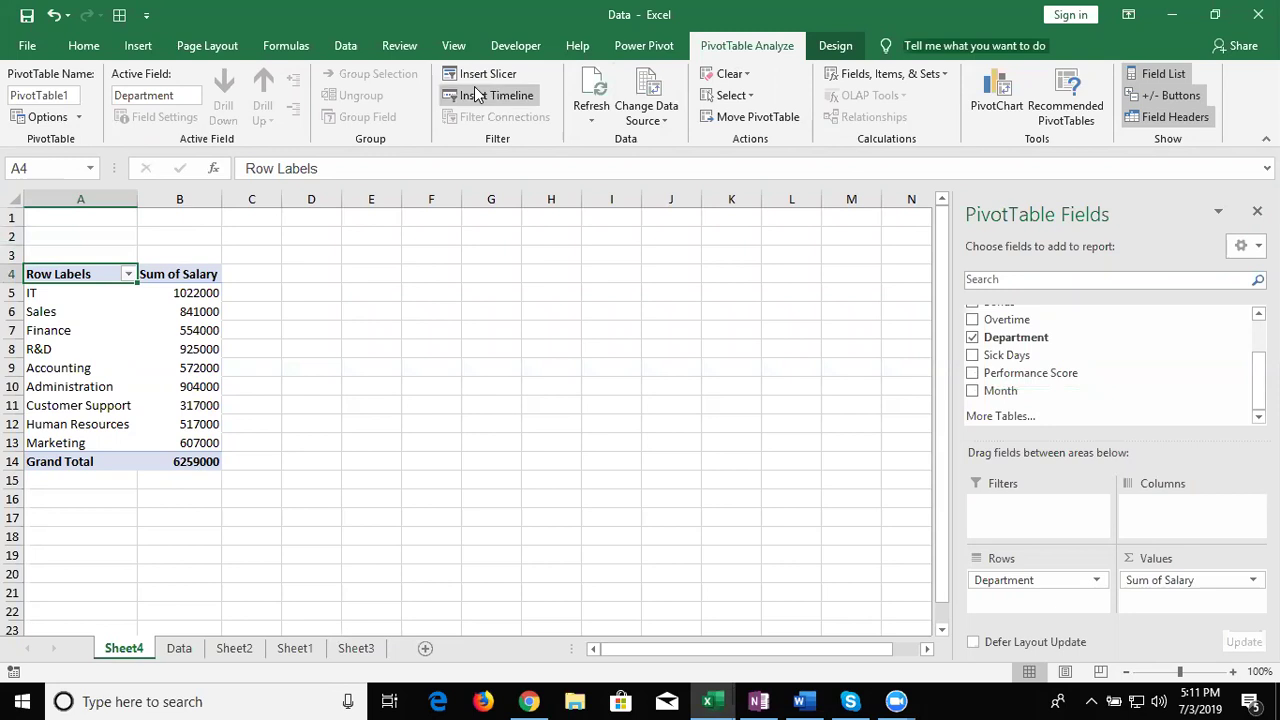
click(138, 44)
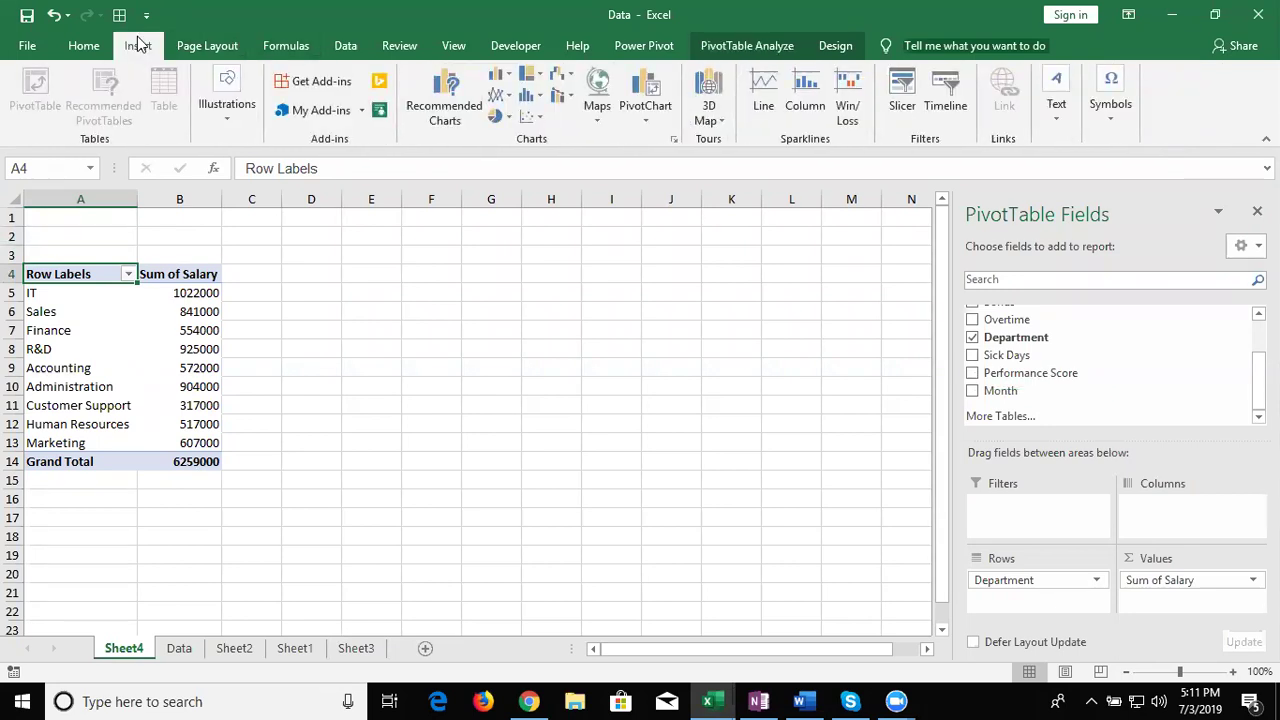
- Insert Month and Performance Score slicers onto Sheet4
click(903, 95)
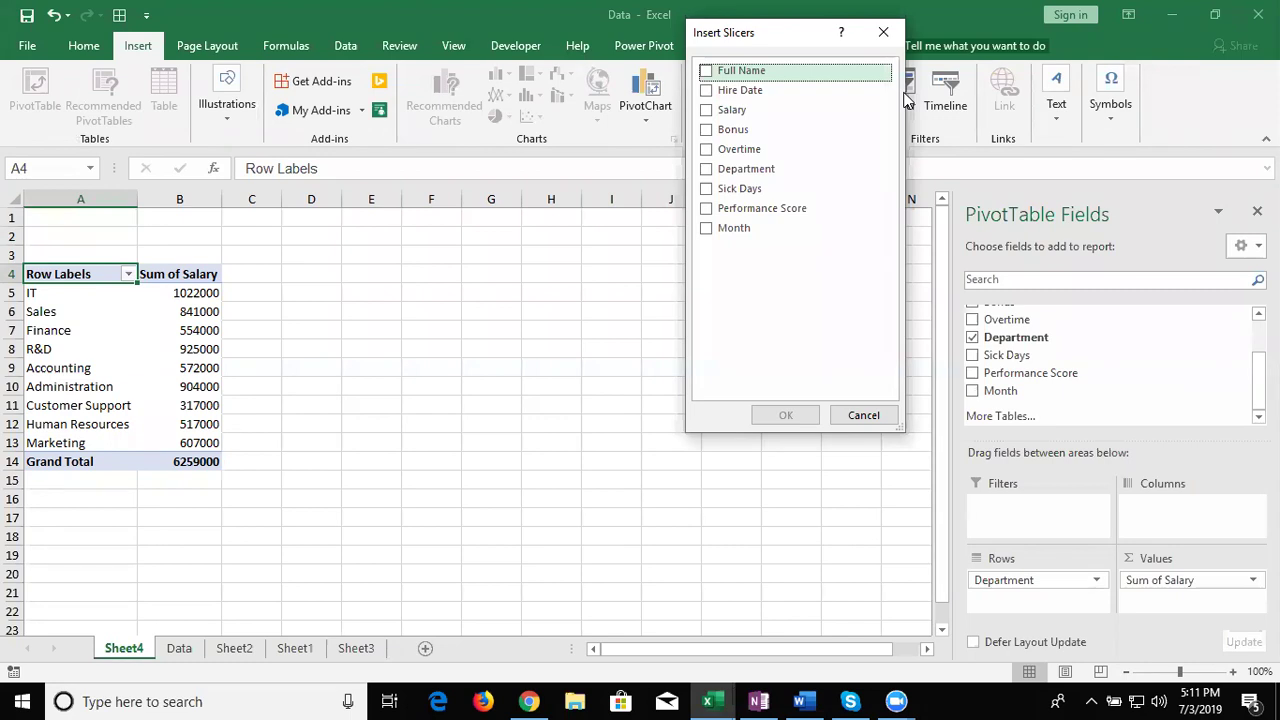
click(706, 229)
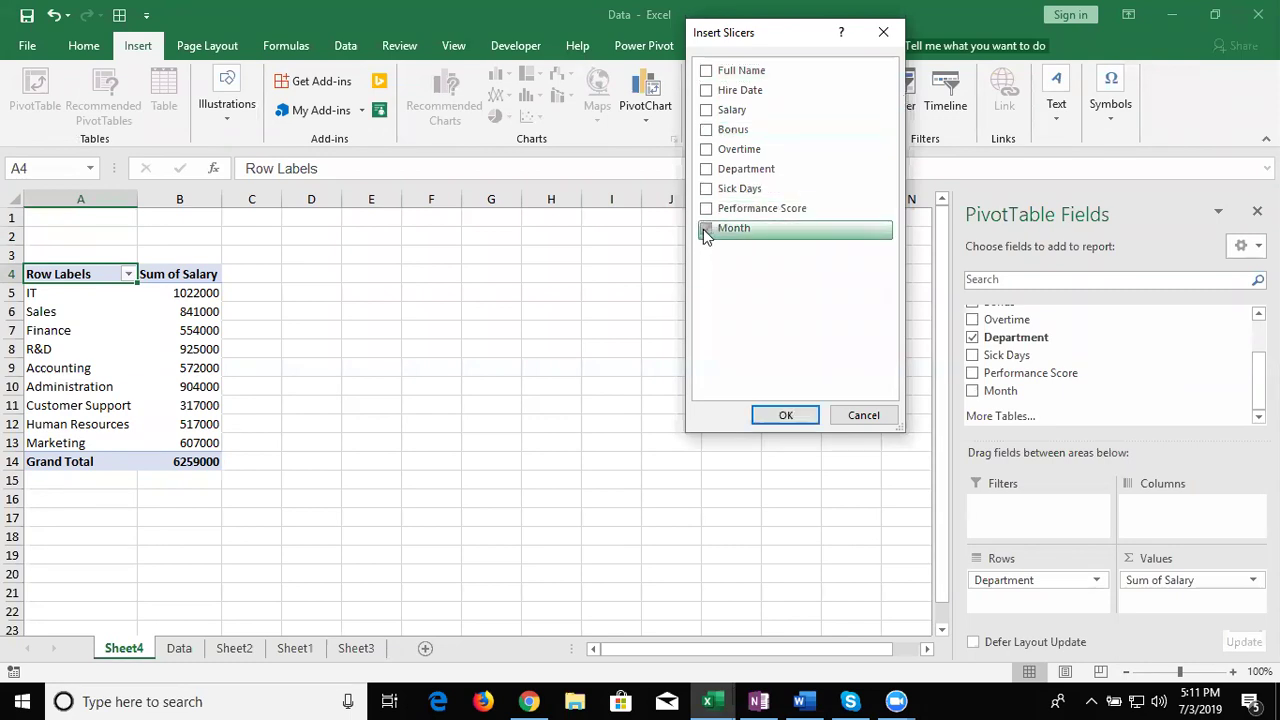
click(706, 208)
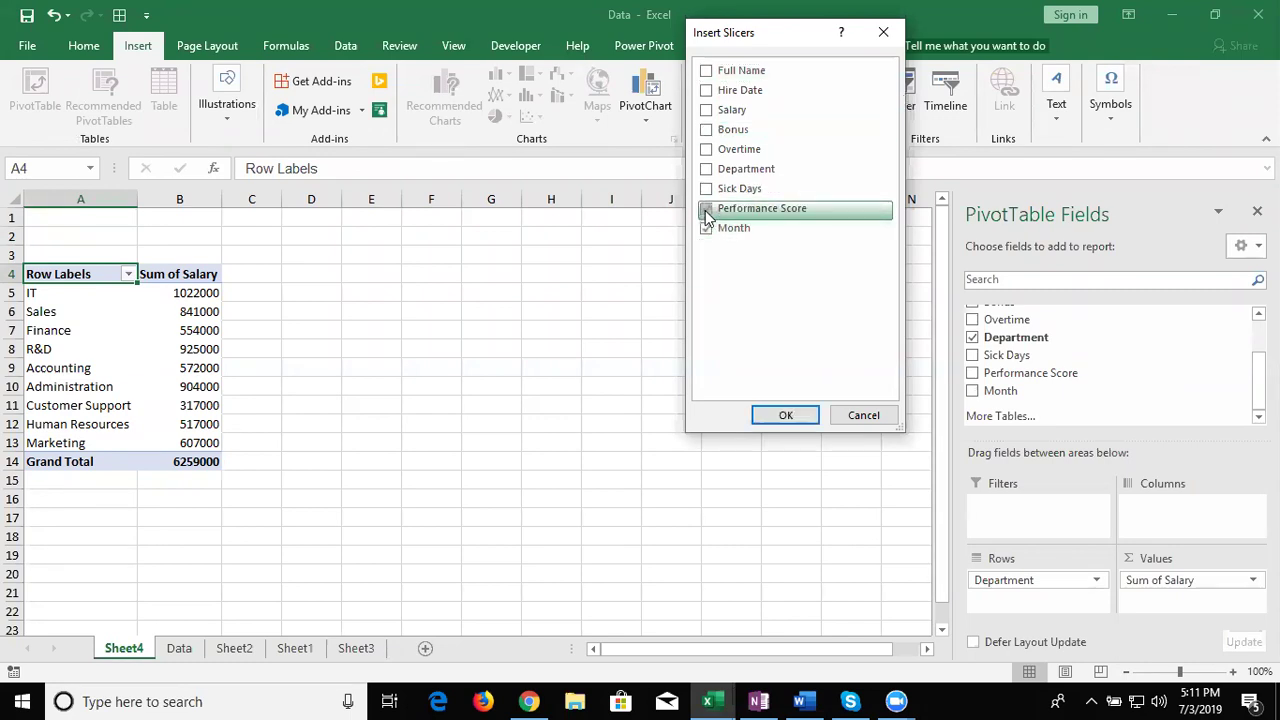
click(785, 414)
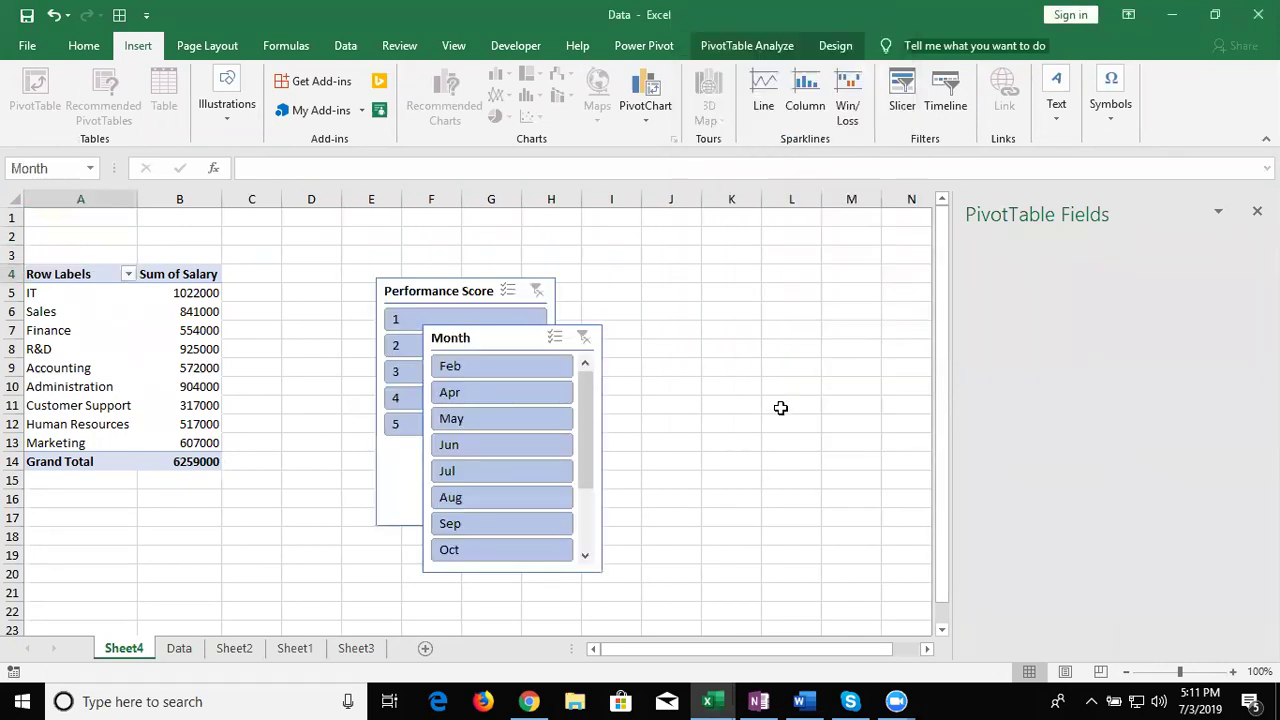
- Place the two slicers side by side and filter the pivot to Feb, Apr, May, then Jun
drag(475, 283, 387, 221)
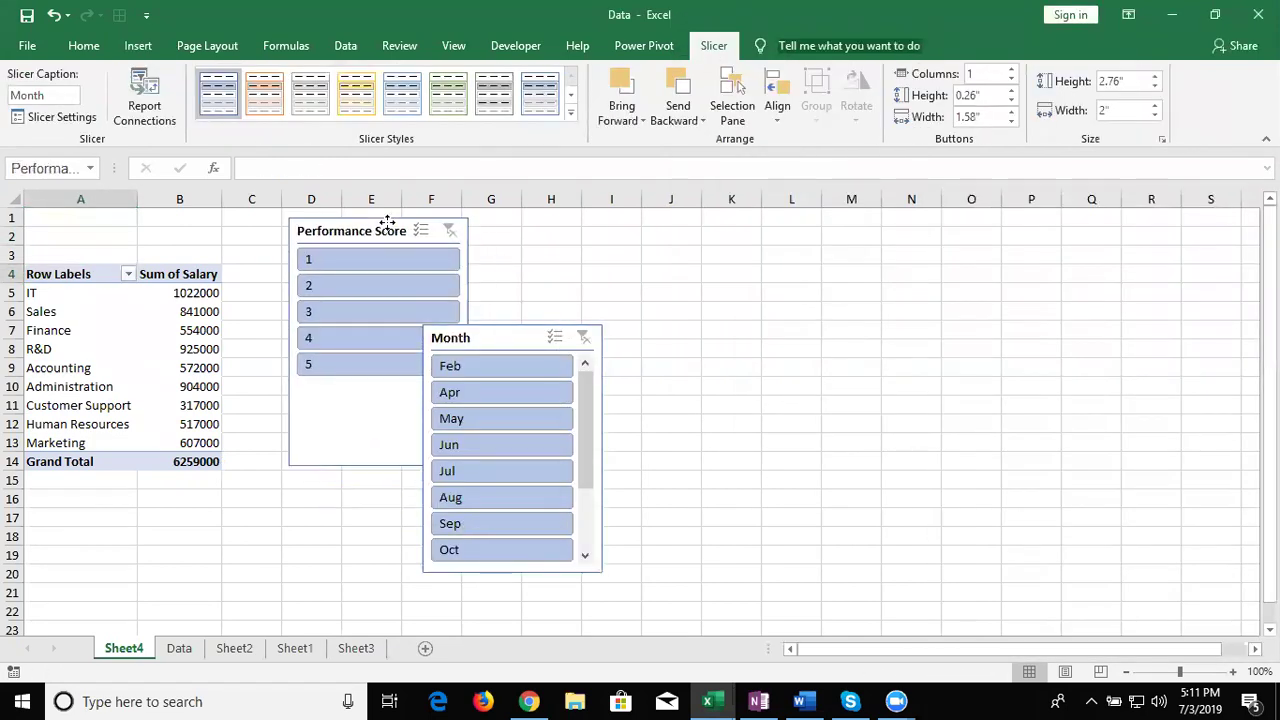
drag(494, 348, 550, 234)
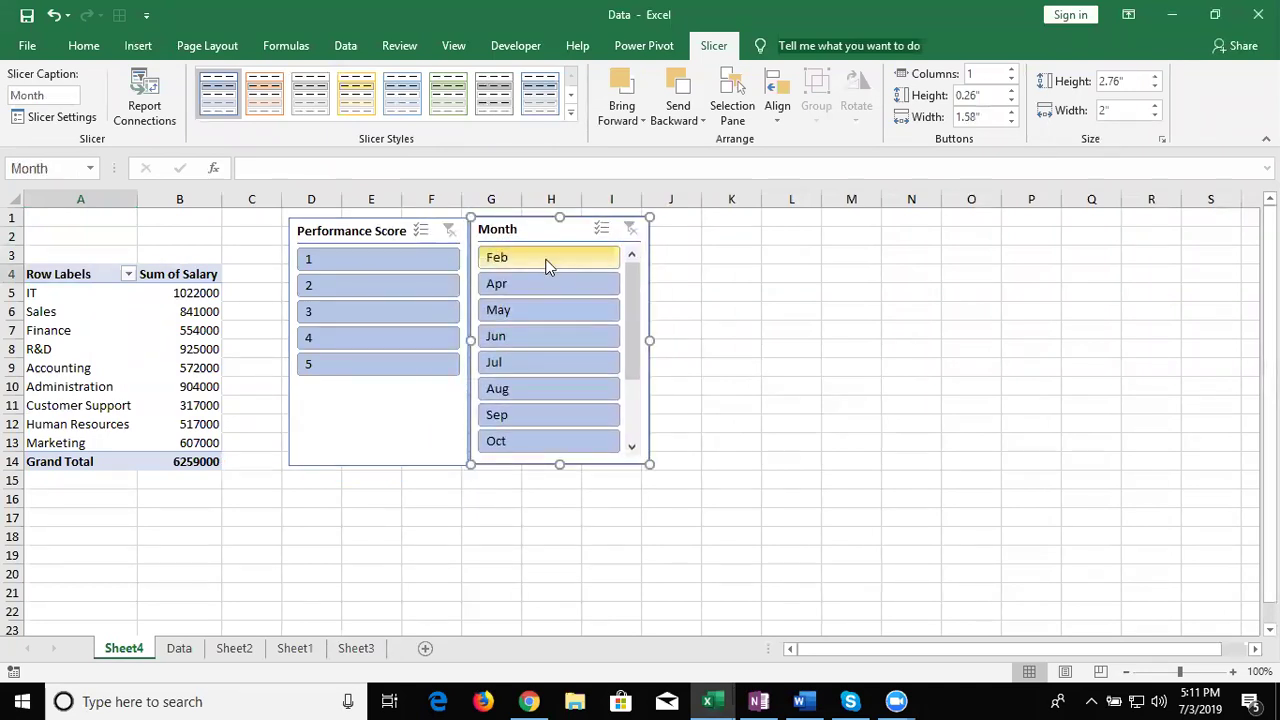
click(547, 262)
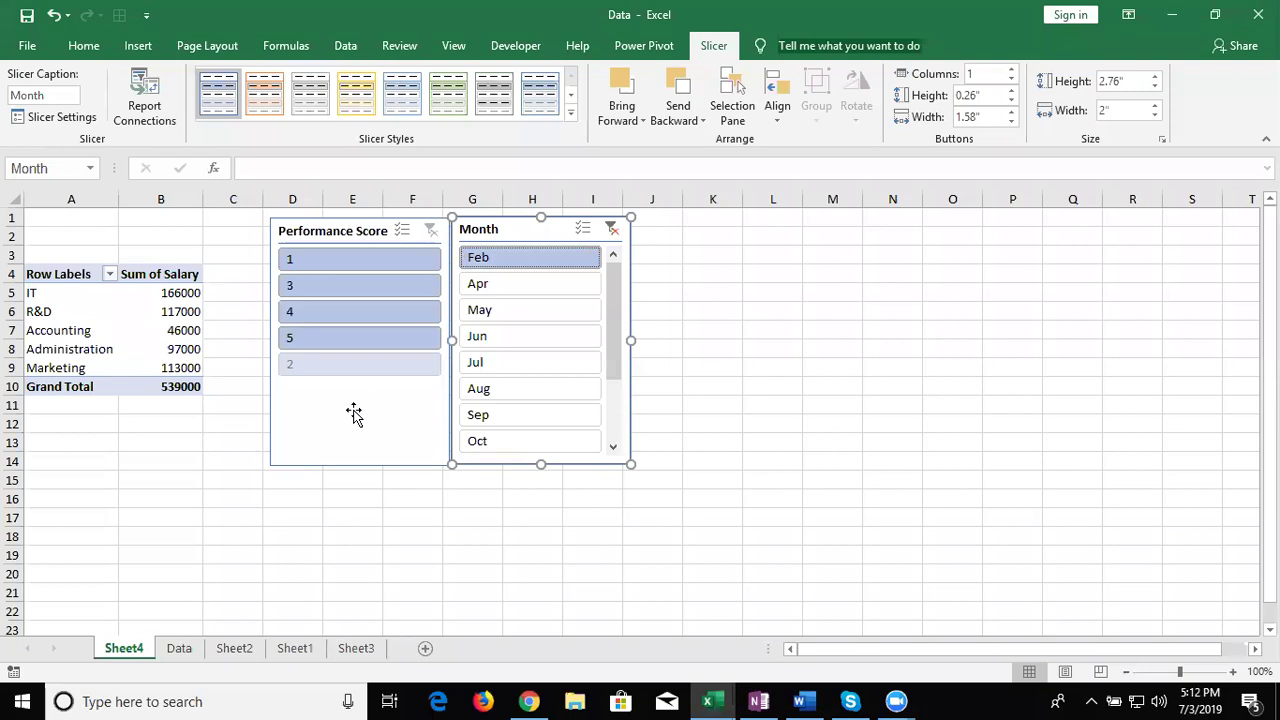
click(526, 280)
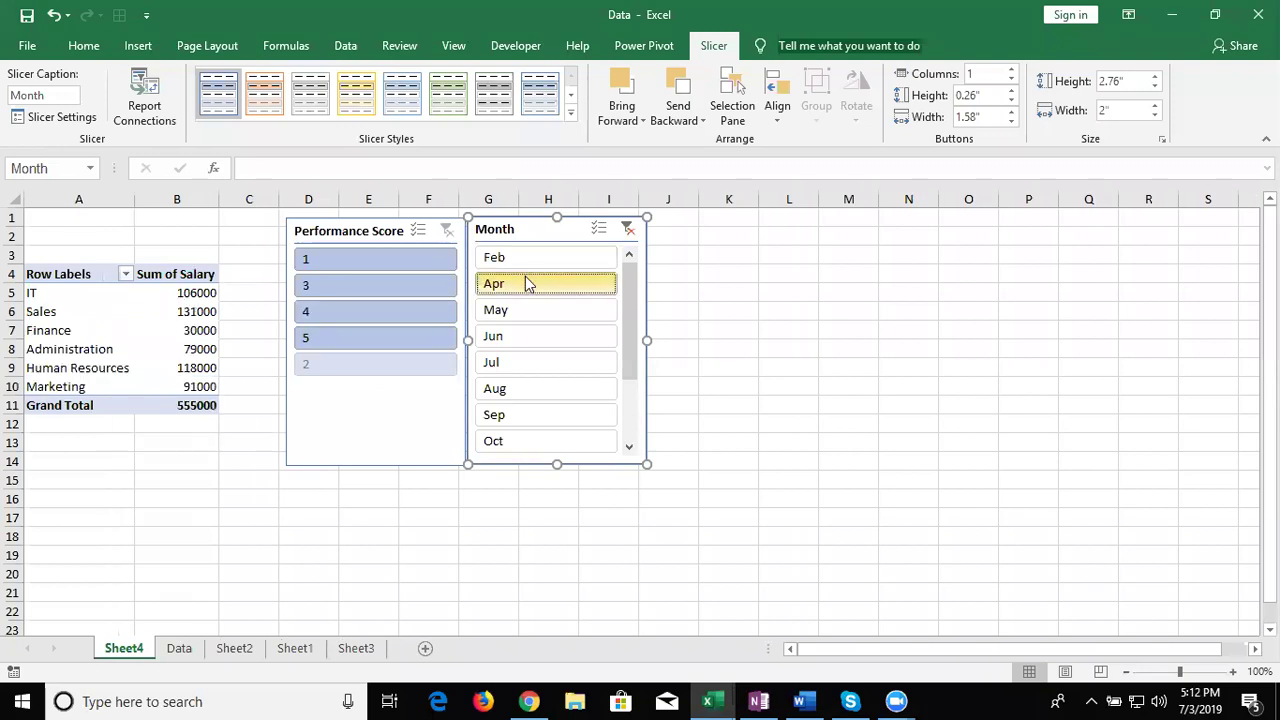
click(521, 311)
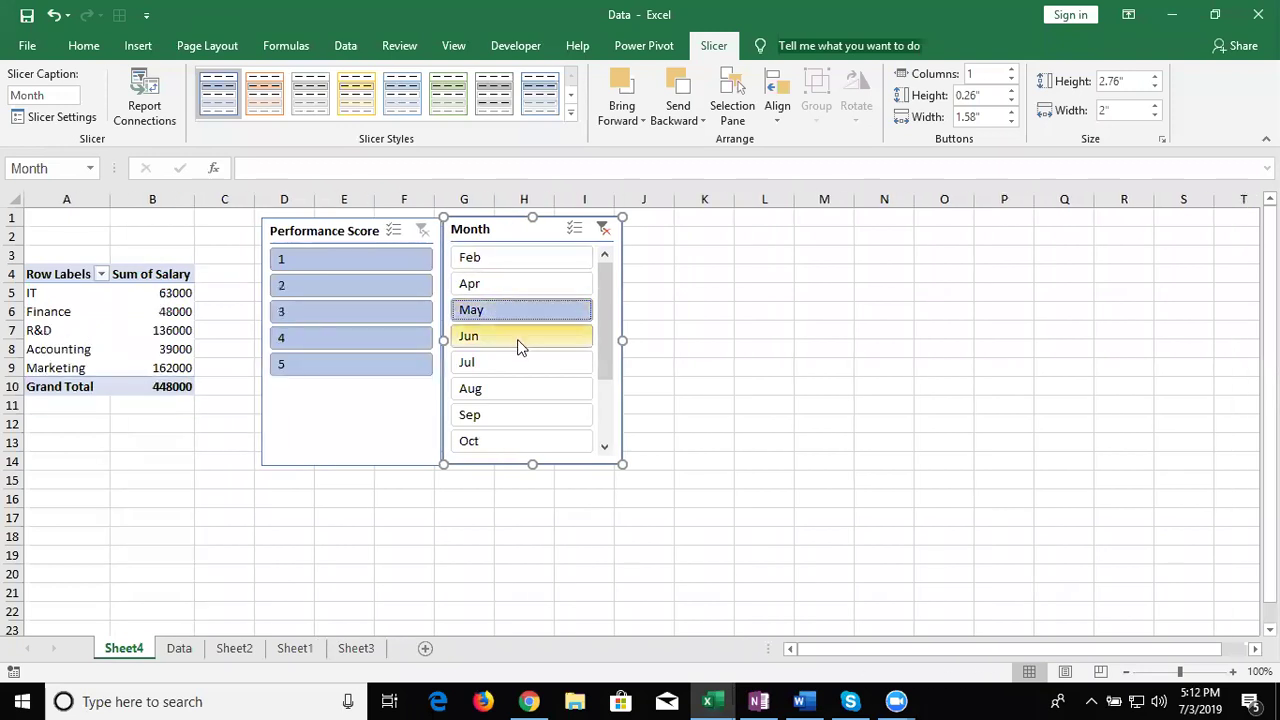
click(480, 345)
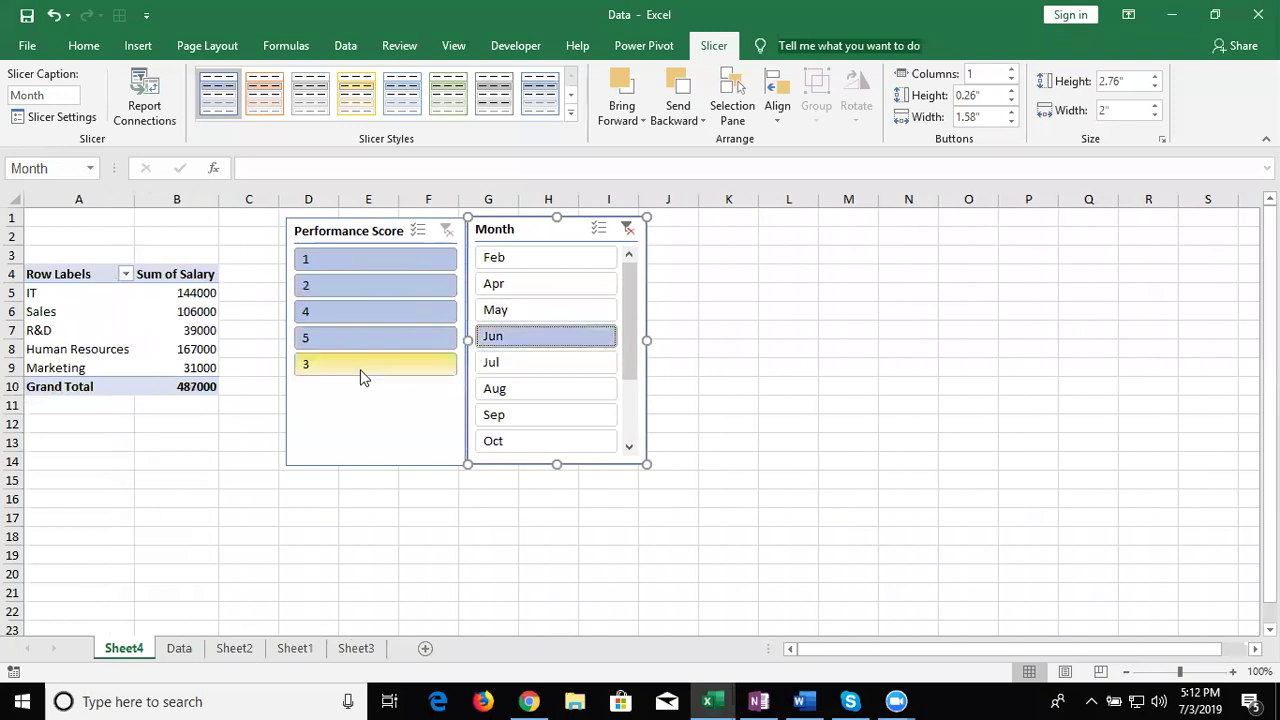
- Select Feb through Jun together, then filter to Feb, clearing the Month slicer each time
click(540, 256)
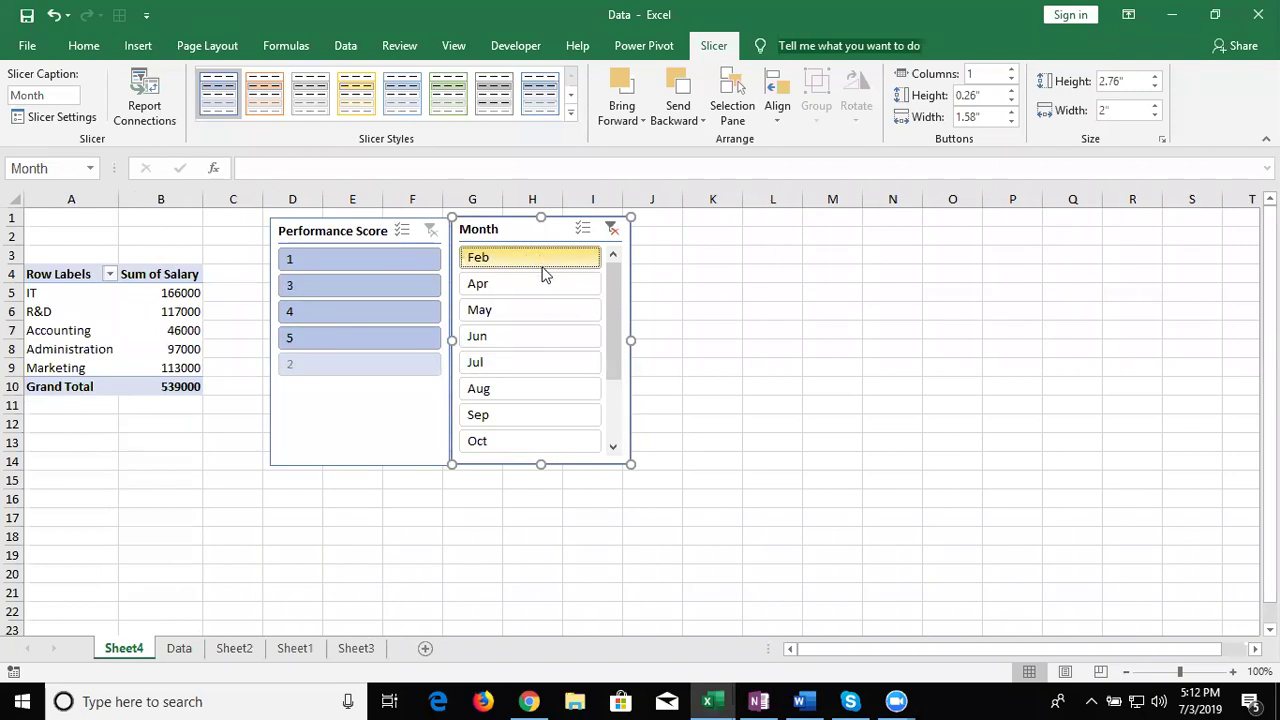
drag(540, 255, 542, 335)
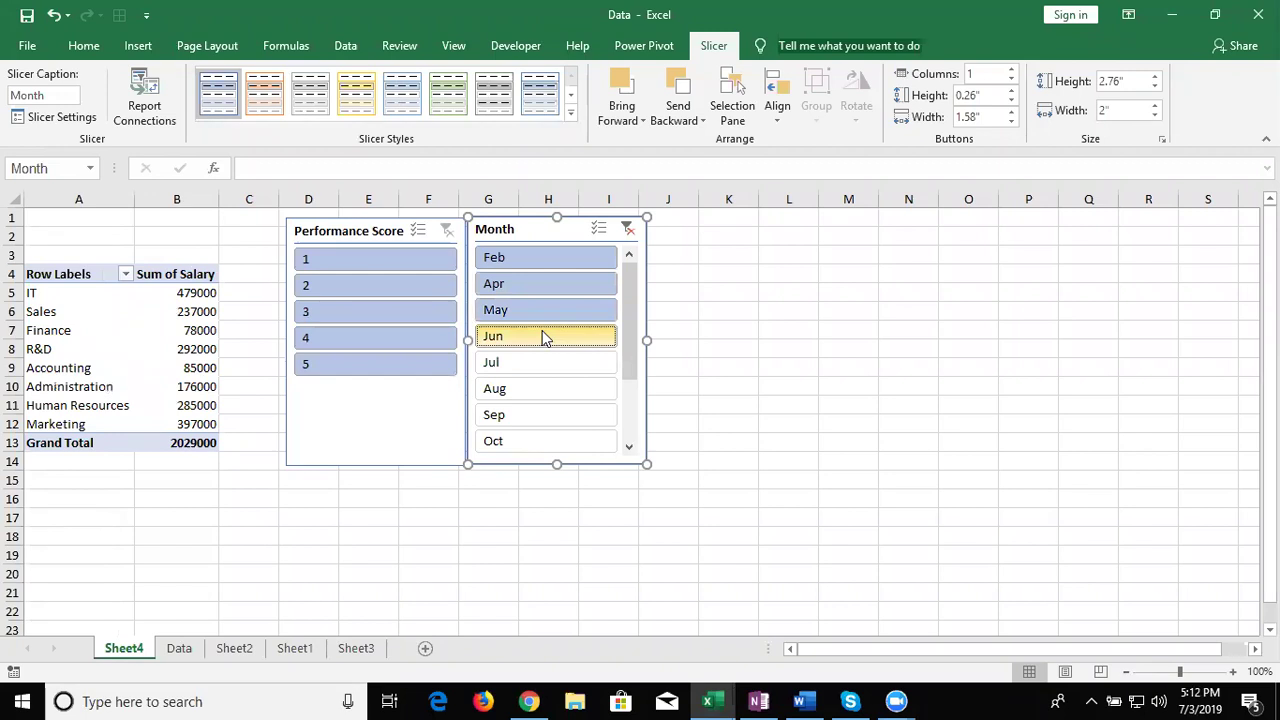
click(629, 229)
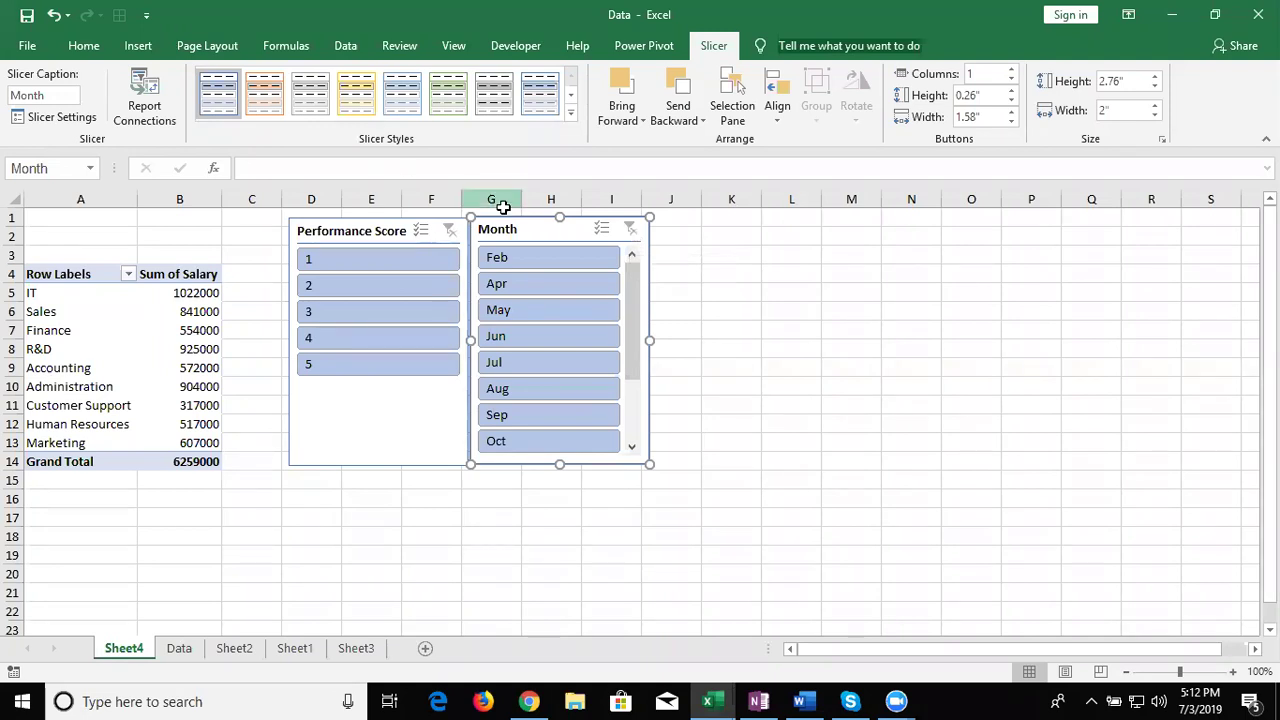
click(528, 260)
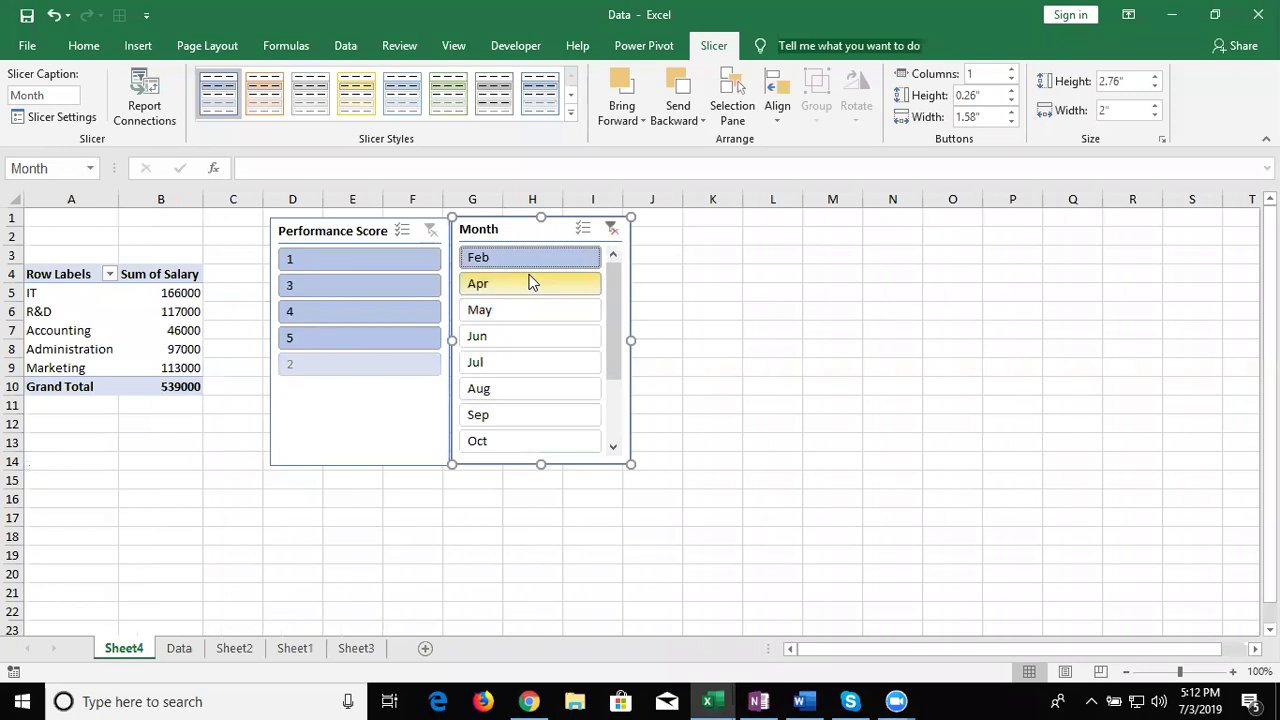
click(612, 229)
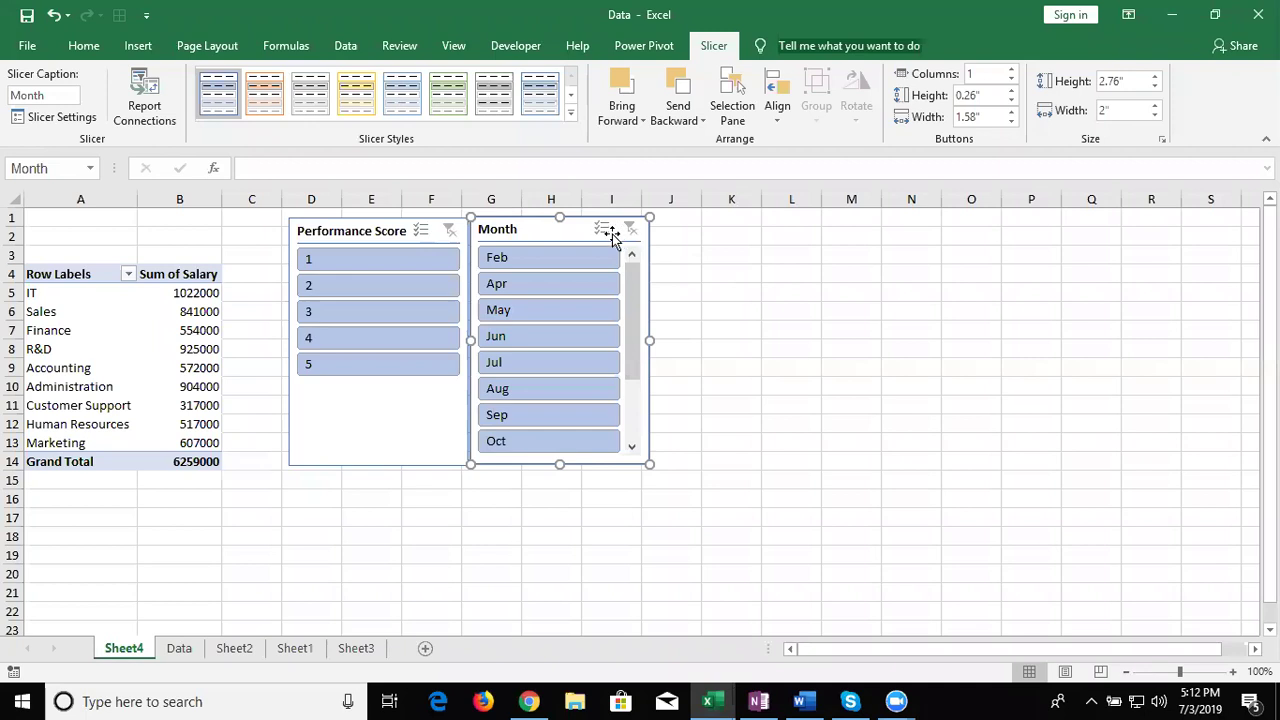
- Filter the pivot to Jun in the Month slicer and add Month as a report filter
click(581, 336)
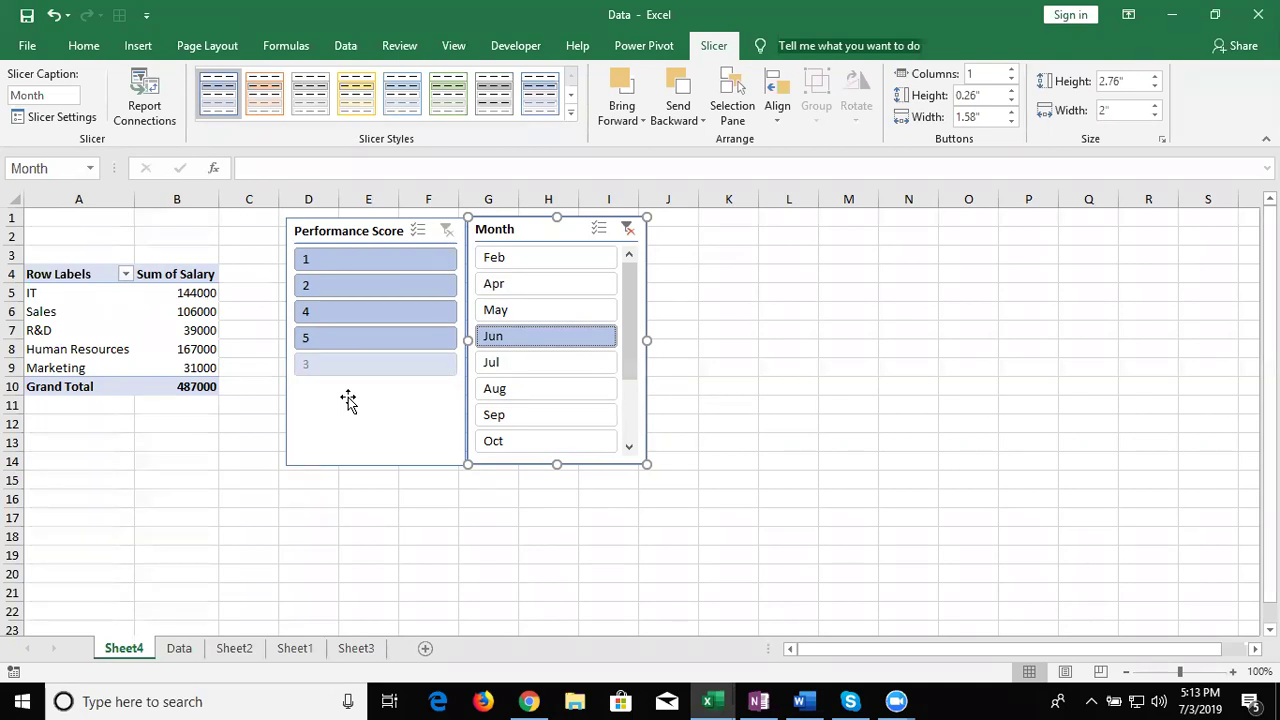
click(188, 334)
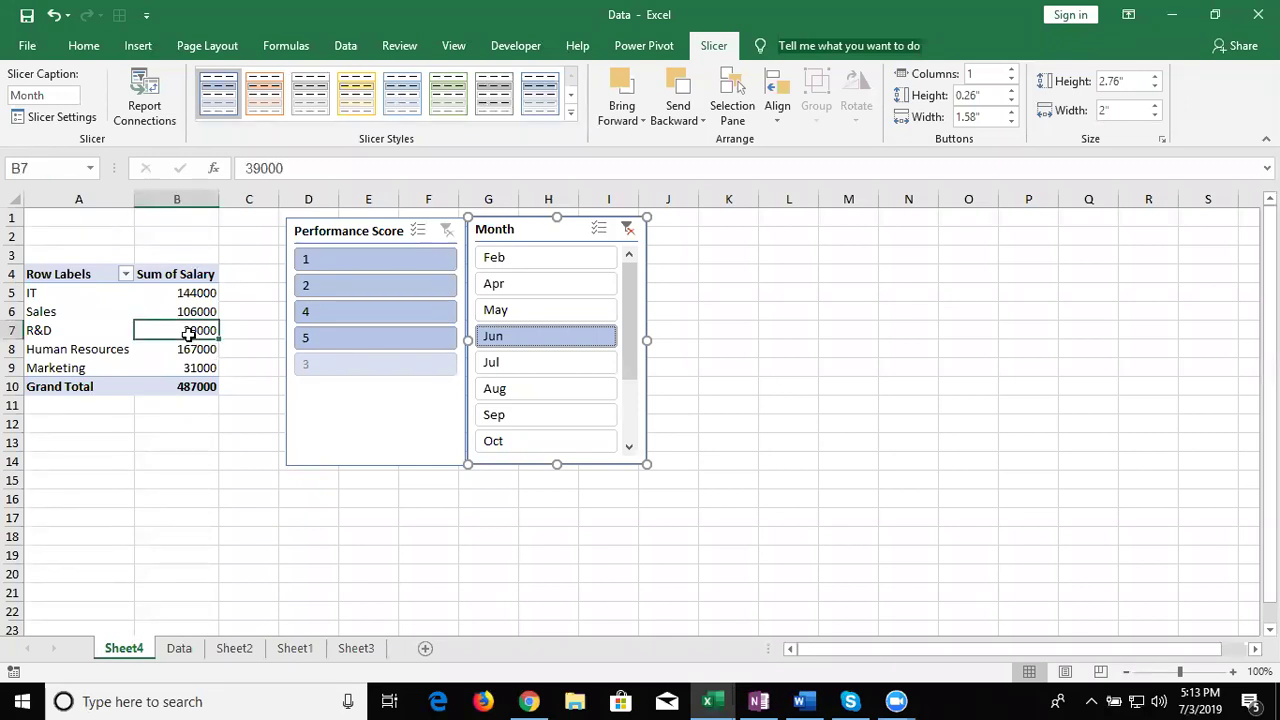
drag(1004, 391, 1027, 521)
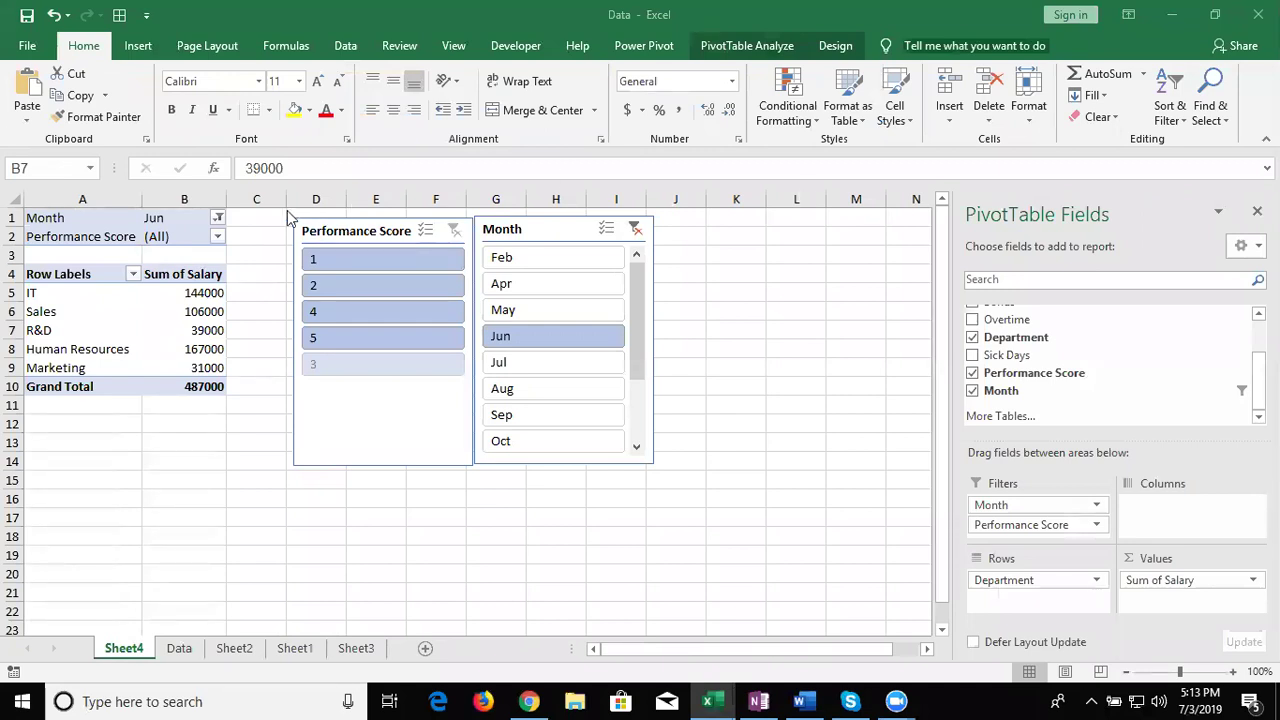
- Filter Performance Score to 3, then clear the Performance Score and Month slicers
click(217, 238)
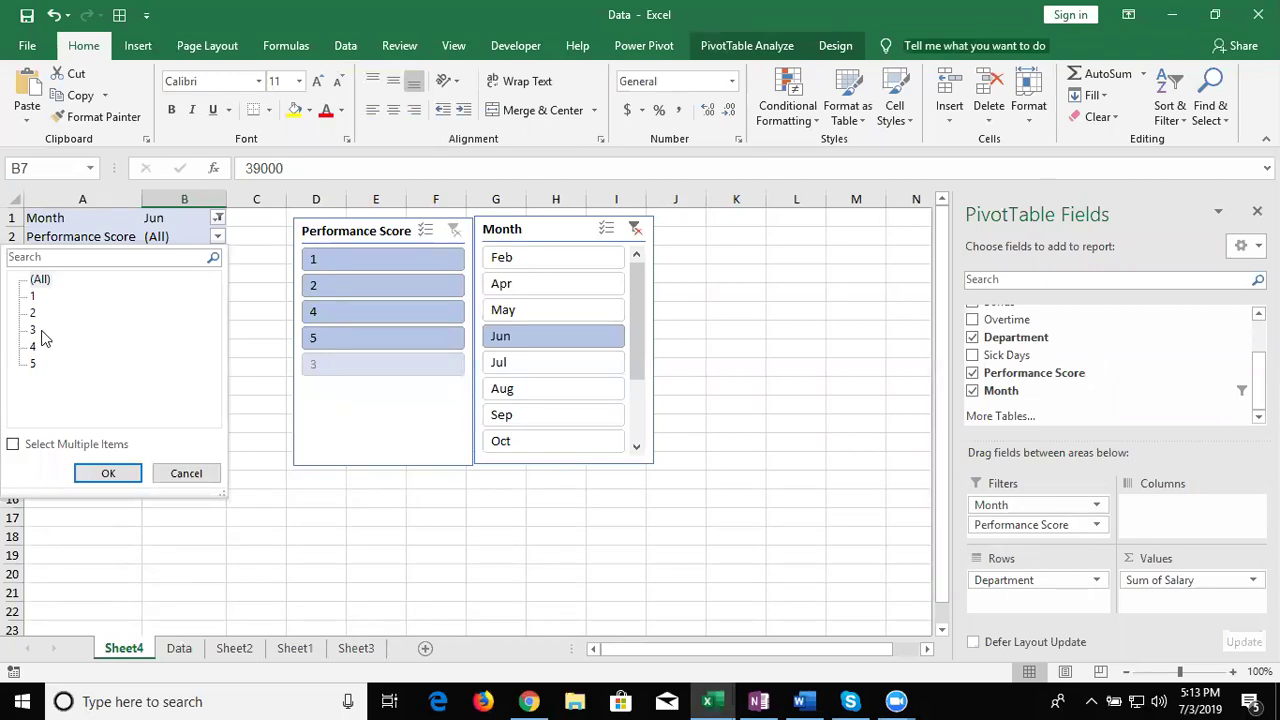
click(32, 330)
click(120, 475)
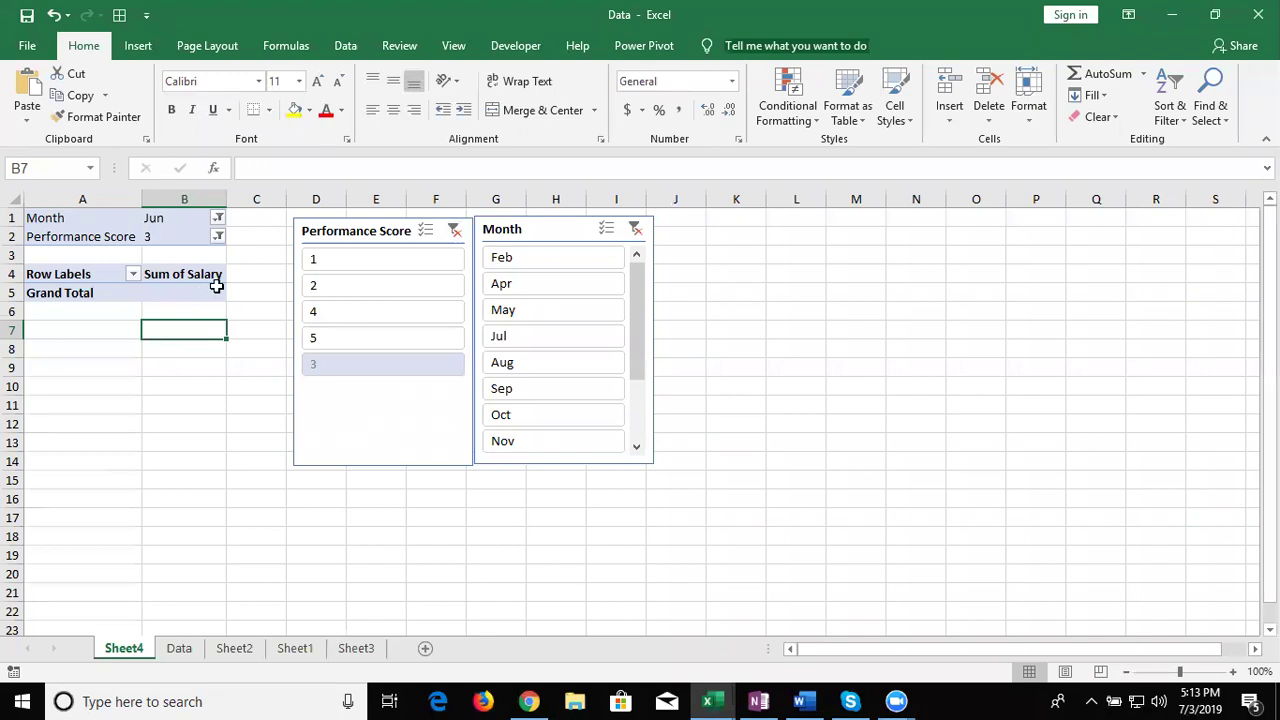
click(455, 233)
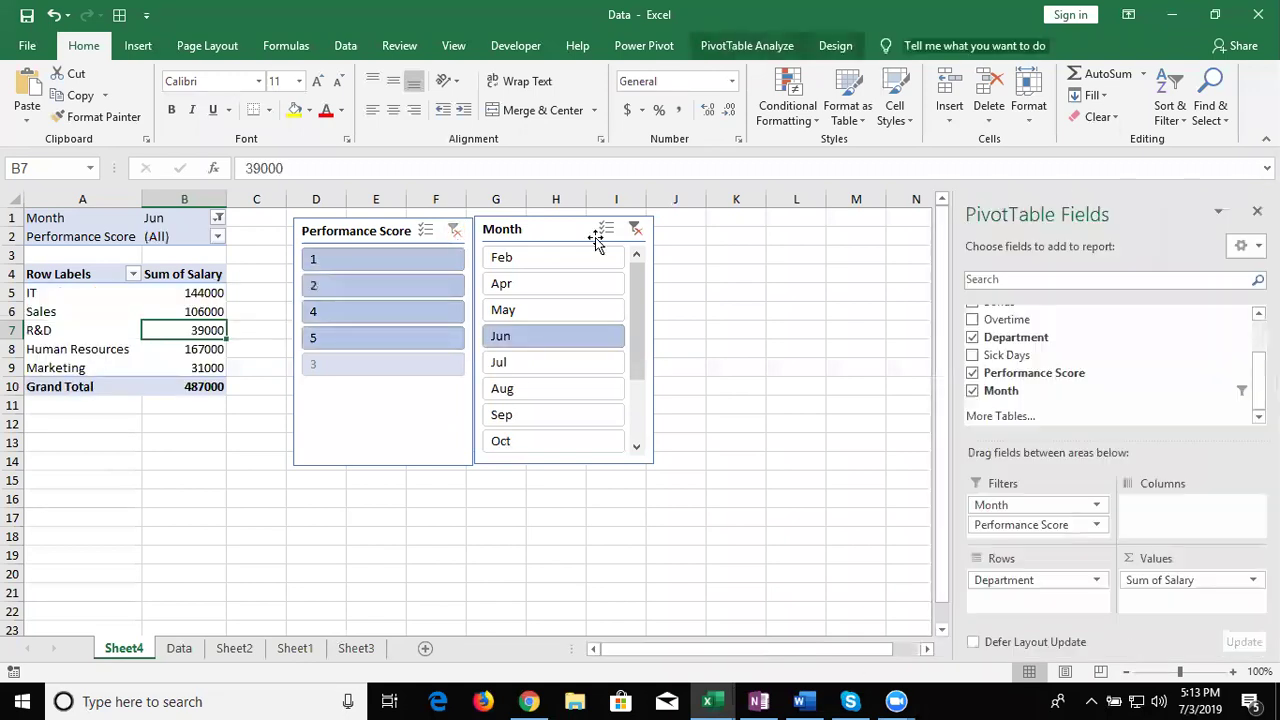
click(635, 230)
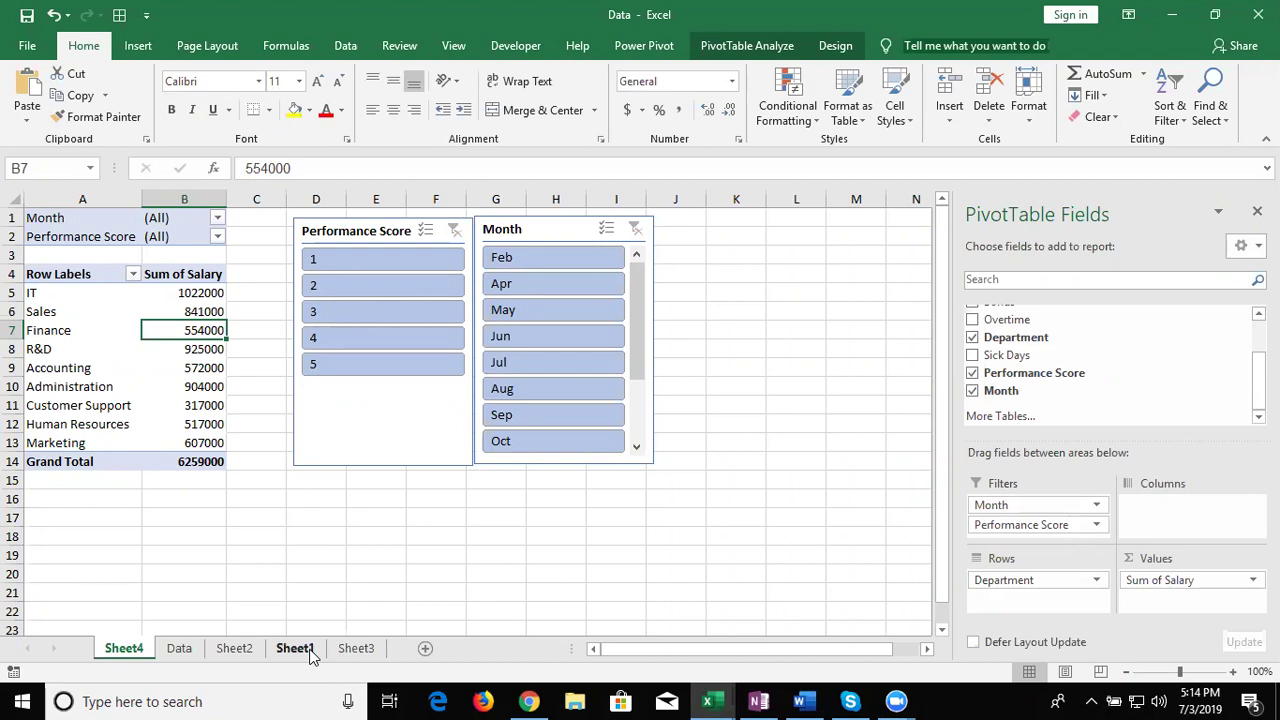
- Review the employee records at cell E3 on the Data sheet, then view Sheet1's #N/A block
click(179, 648)
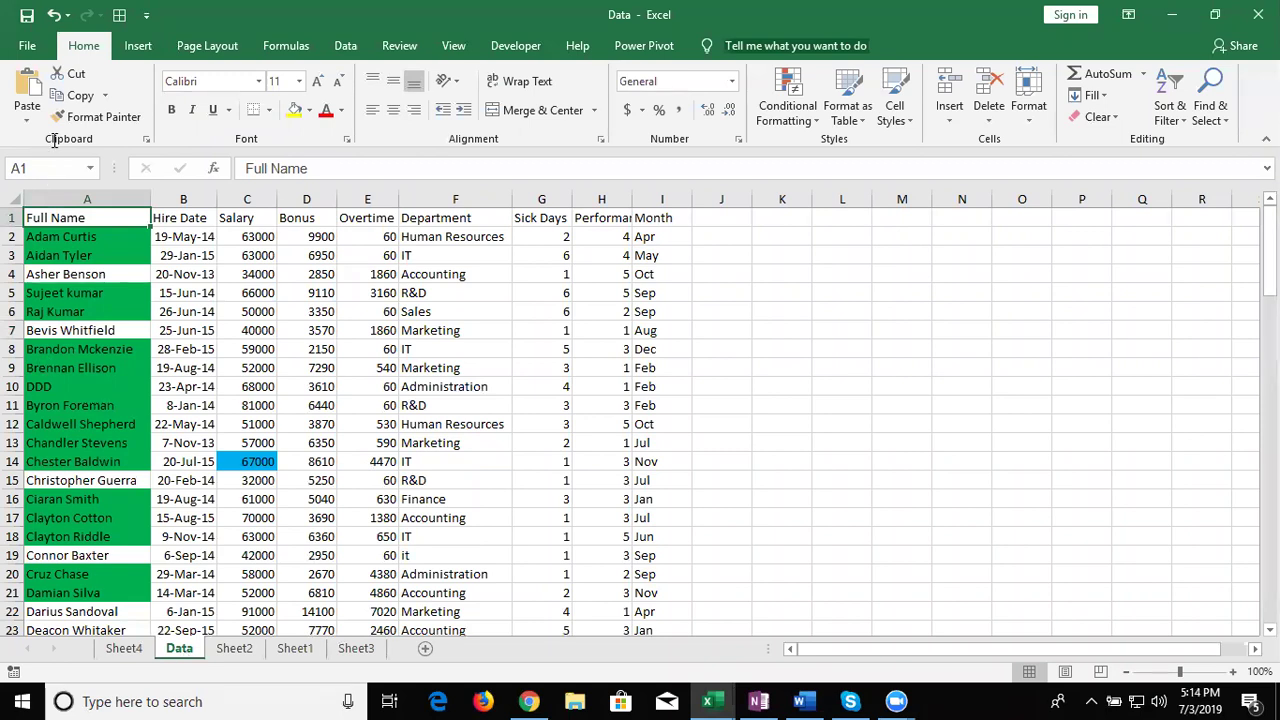
click(398, 256)
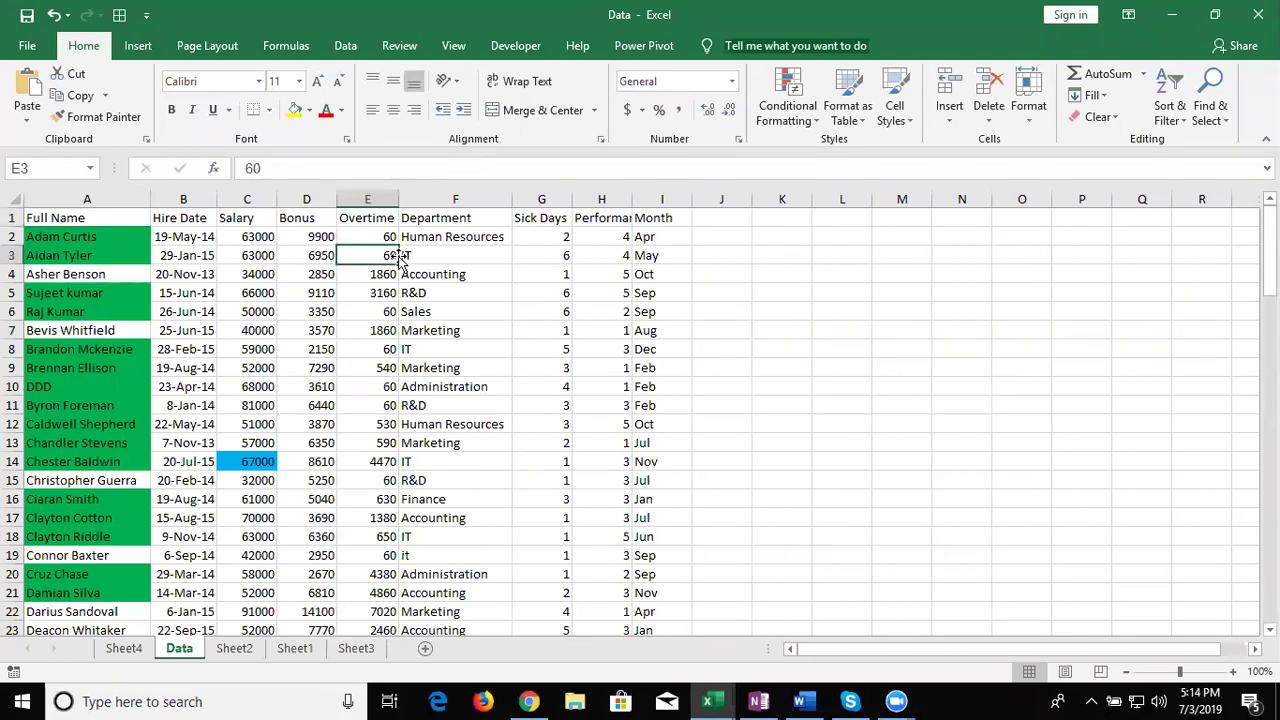
click(311, 647)
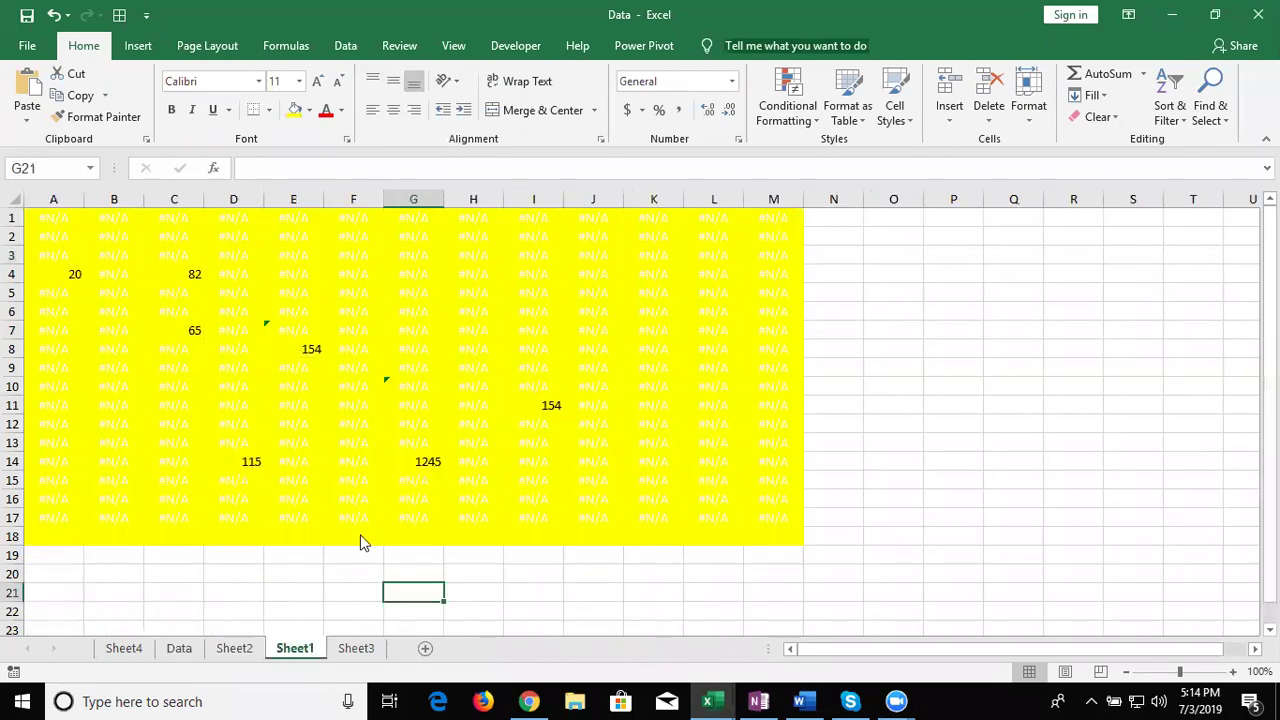
- Delete Sheet1, Sheet3 and Sheet2 from the workbook
right_click(313, 648)
click(360, 452)
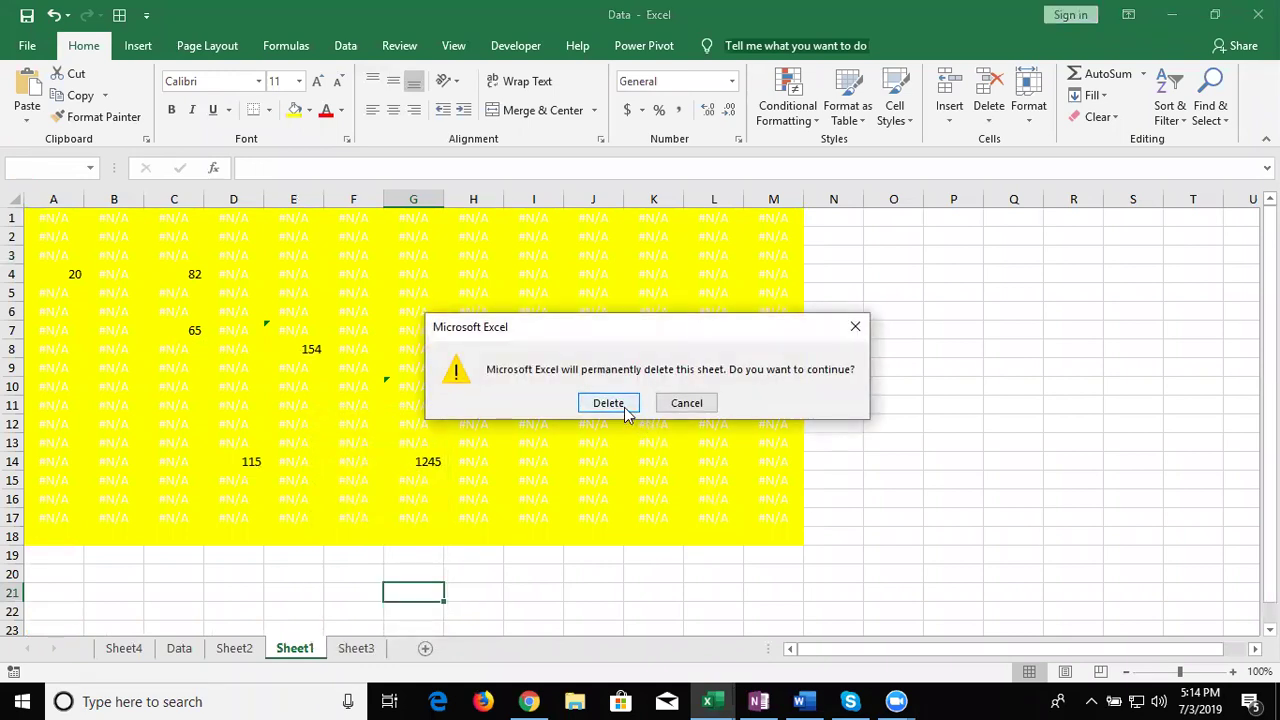
click(623, 406)
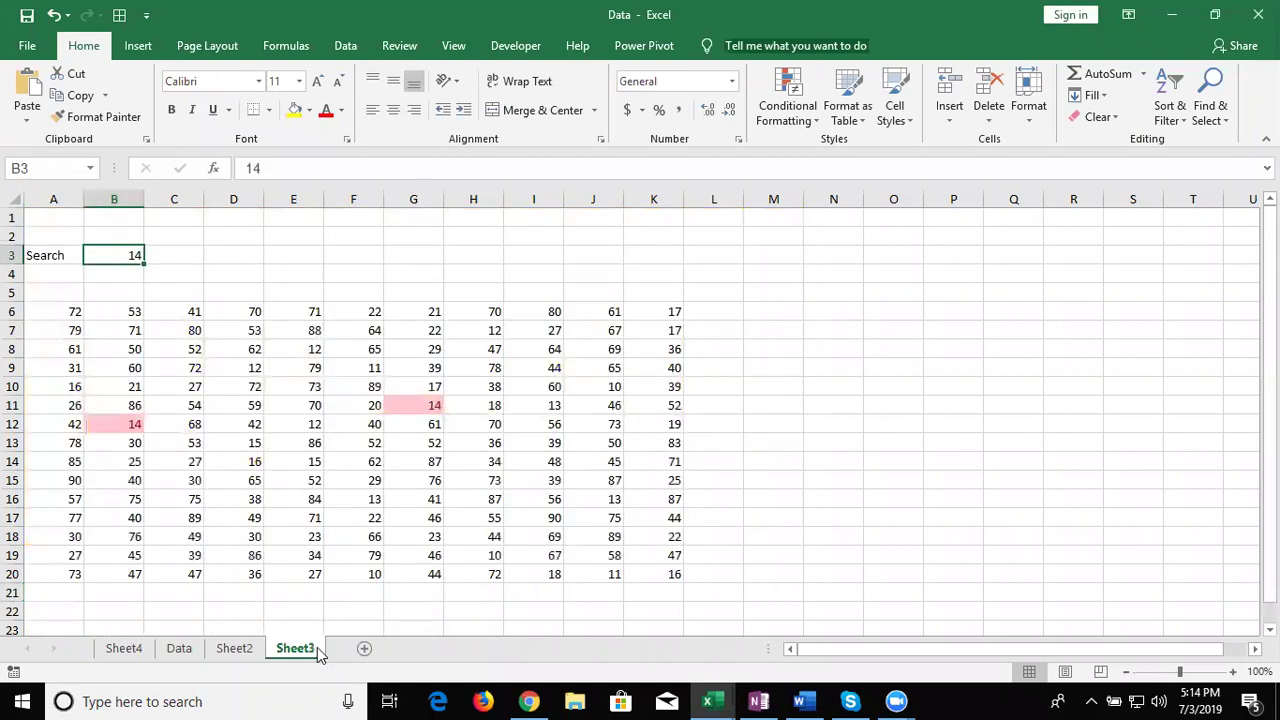
right_click(317, 647)
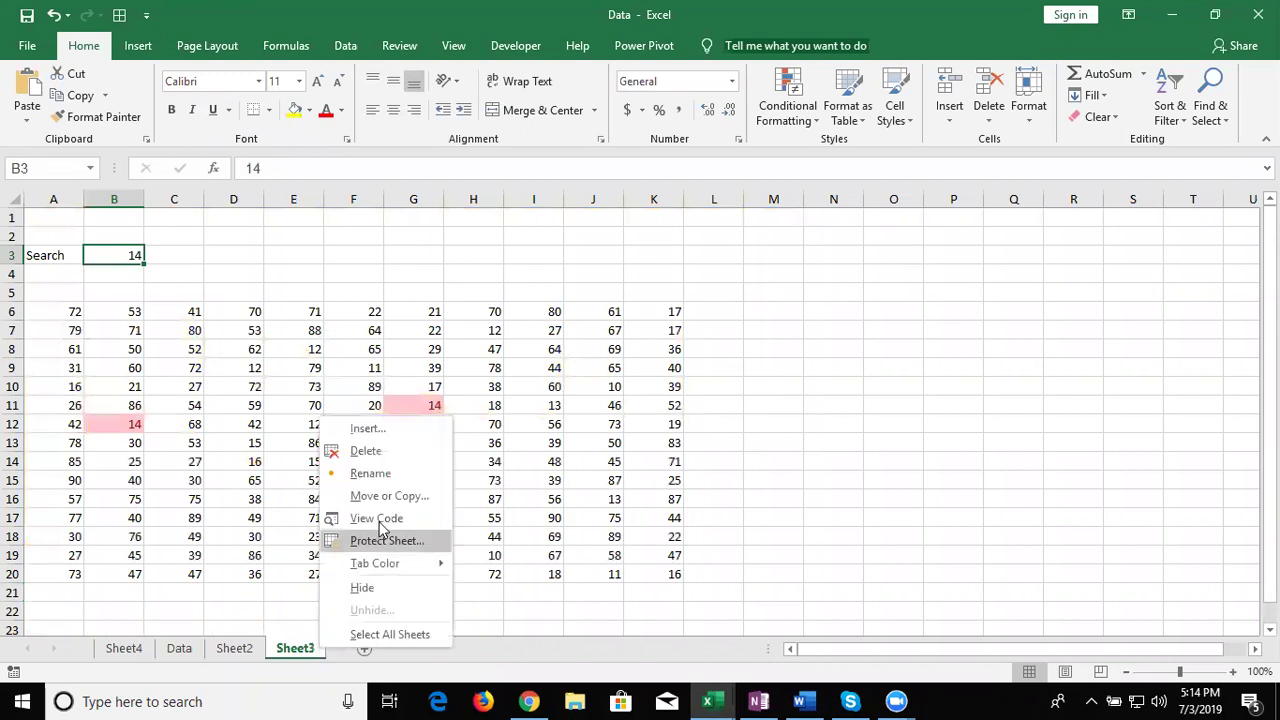
click(362, 451)
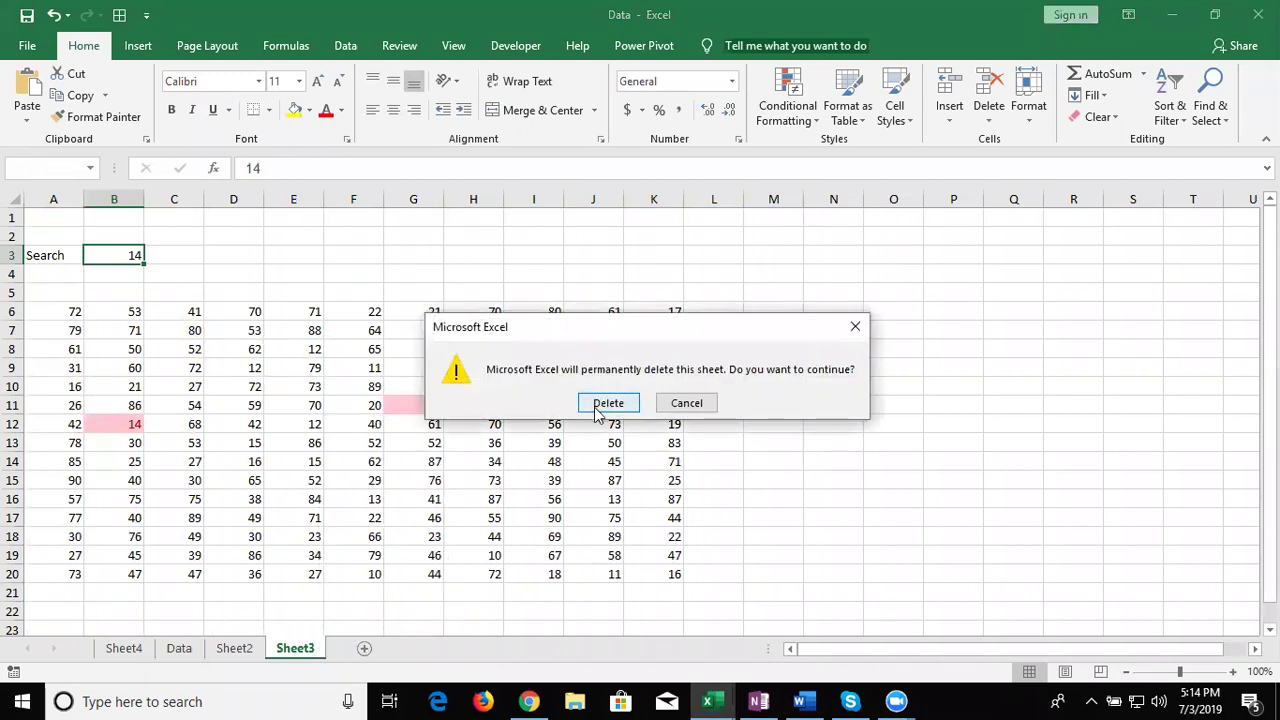
click(598, 408)
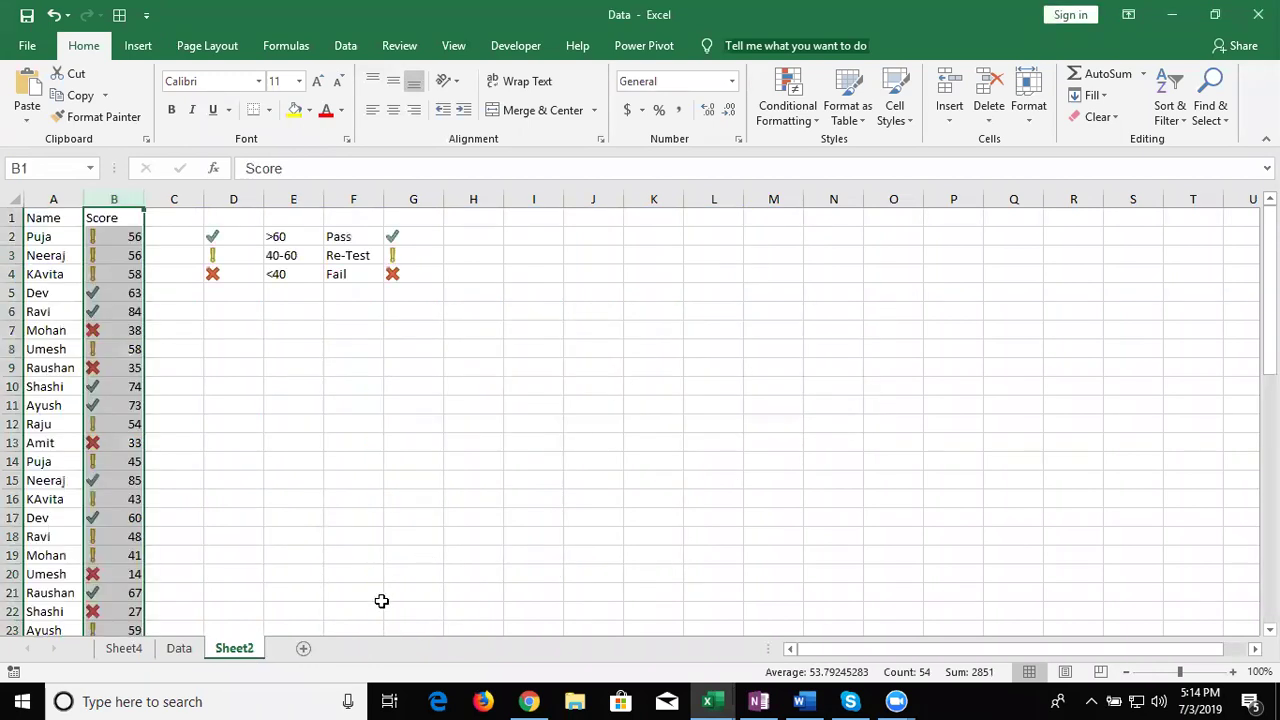
right_click(253, 652)
click(324, 455)
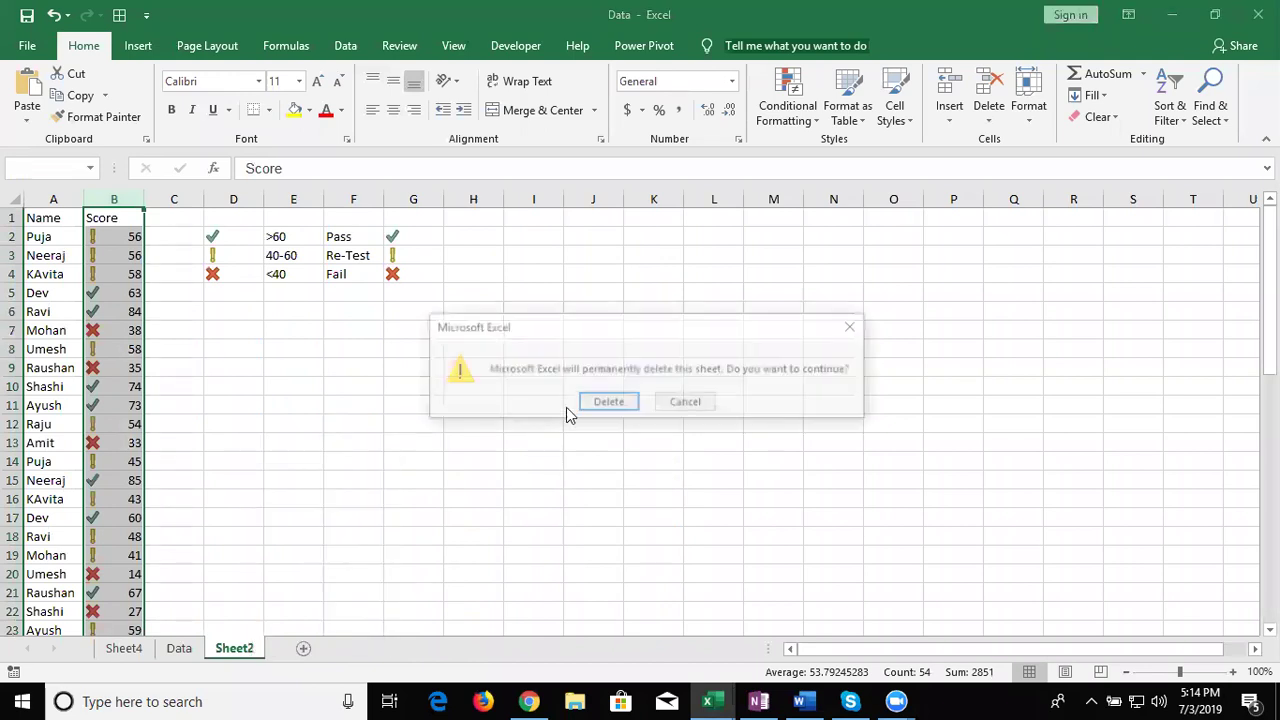
click(606, 403)
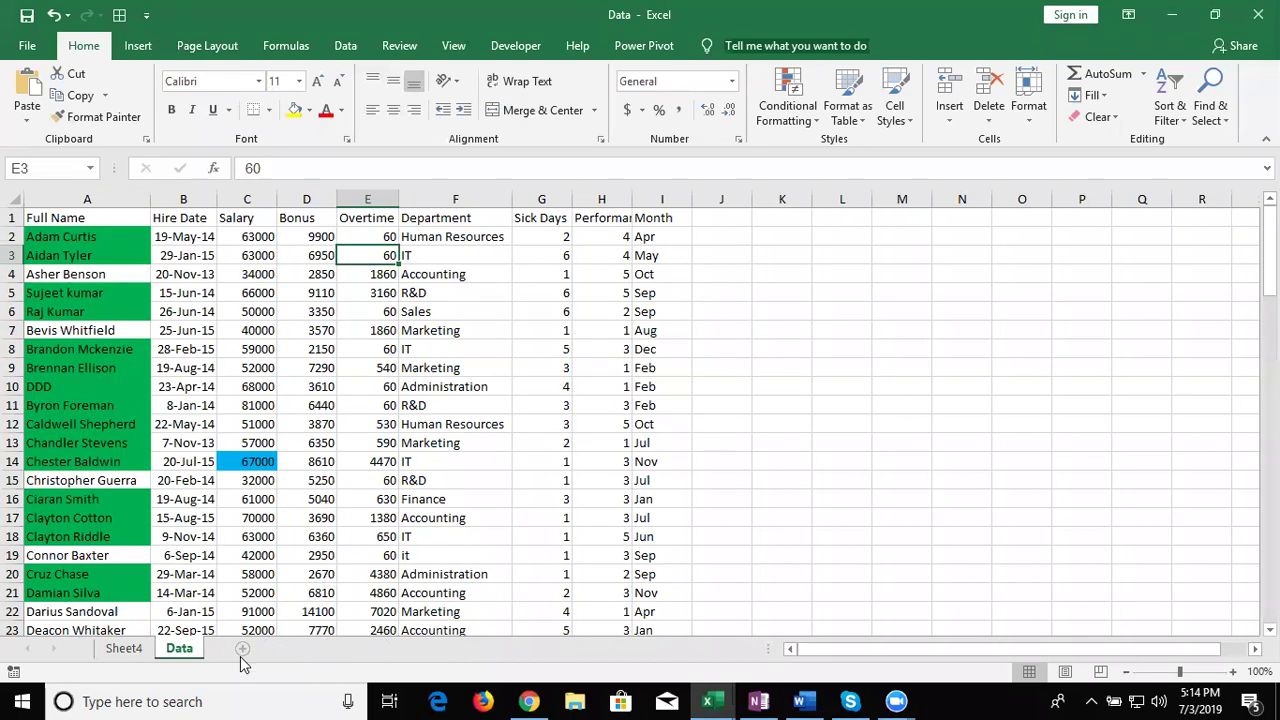
- Add a new sheet named 'Summary', then return to cell A1 of the Data sheet
click(240, 657)
double_click(233, 652)
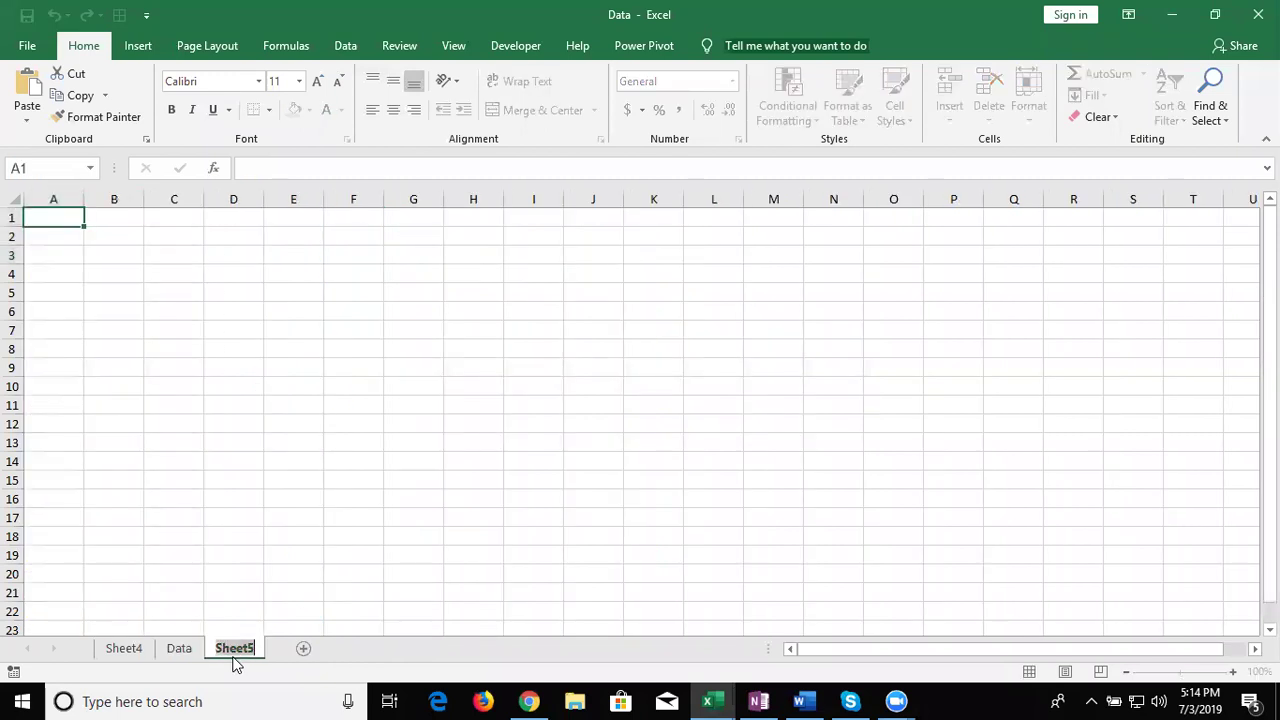
text(Summarry)
click(243, 572)
click(180, 648)
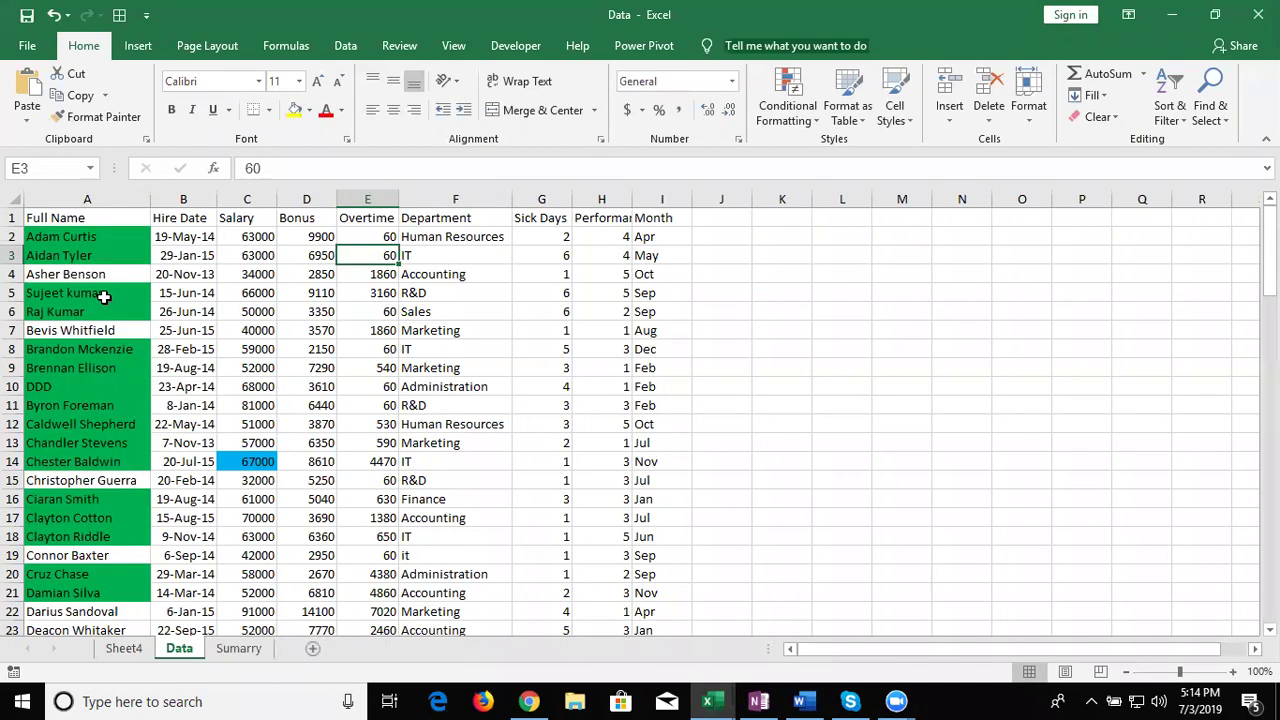
click(107, 222)
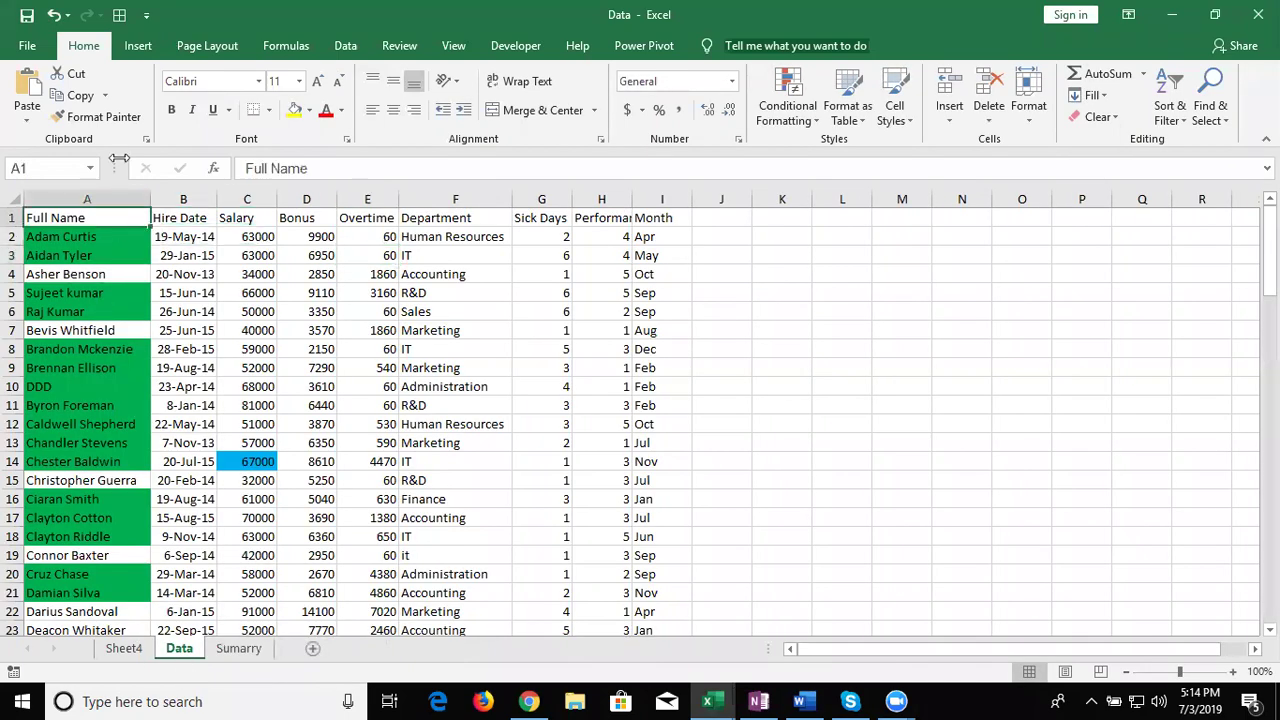
- Insert a PivotTable from the employee data on a new worksheet, Sheet6
click(137, 46)
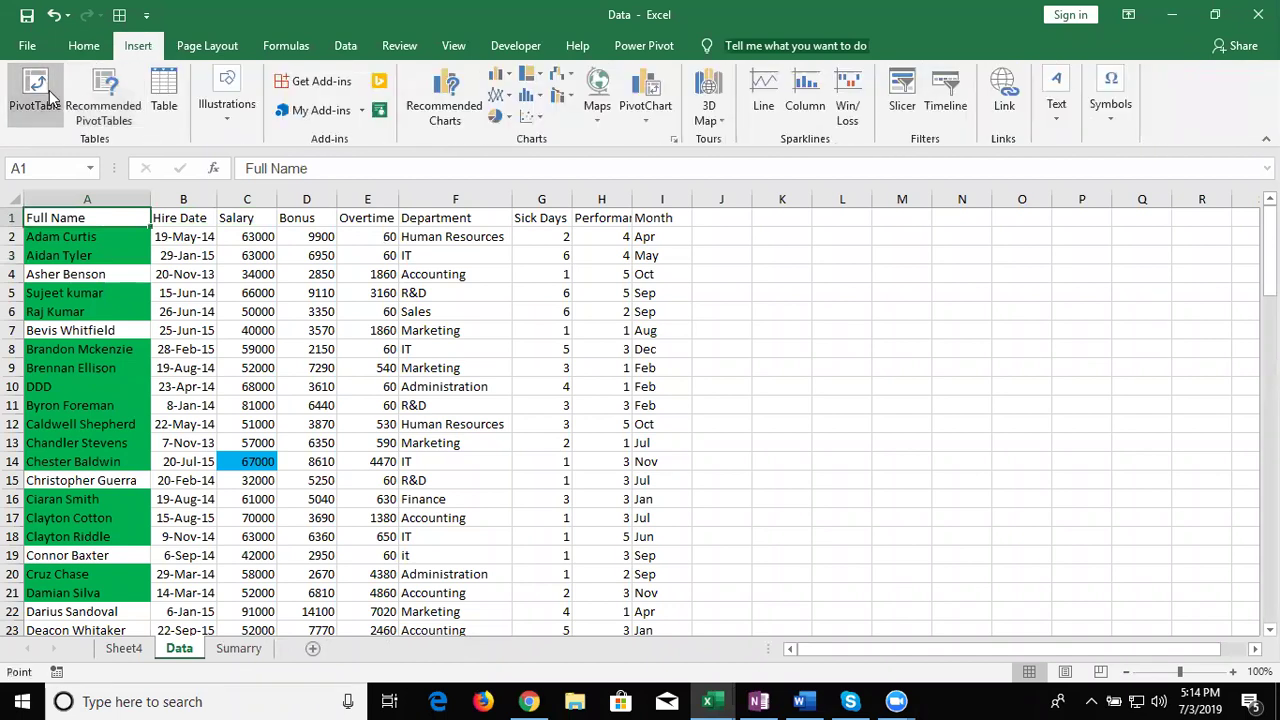
click(49, 90)
key(Return)
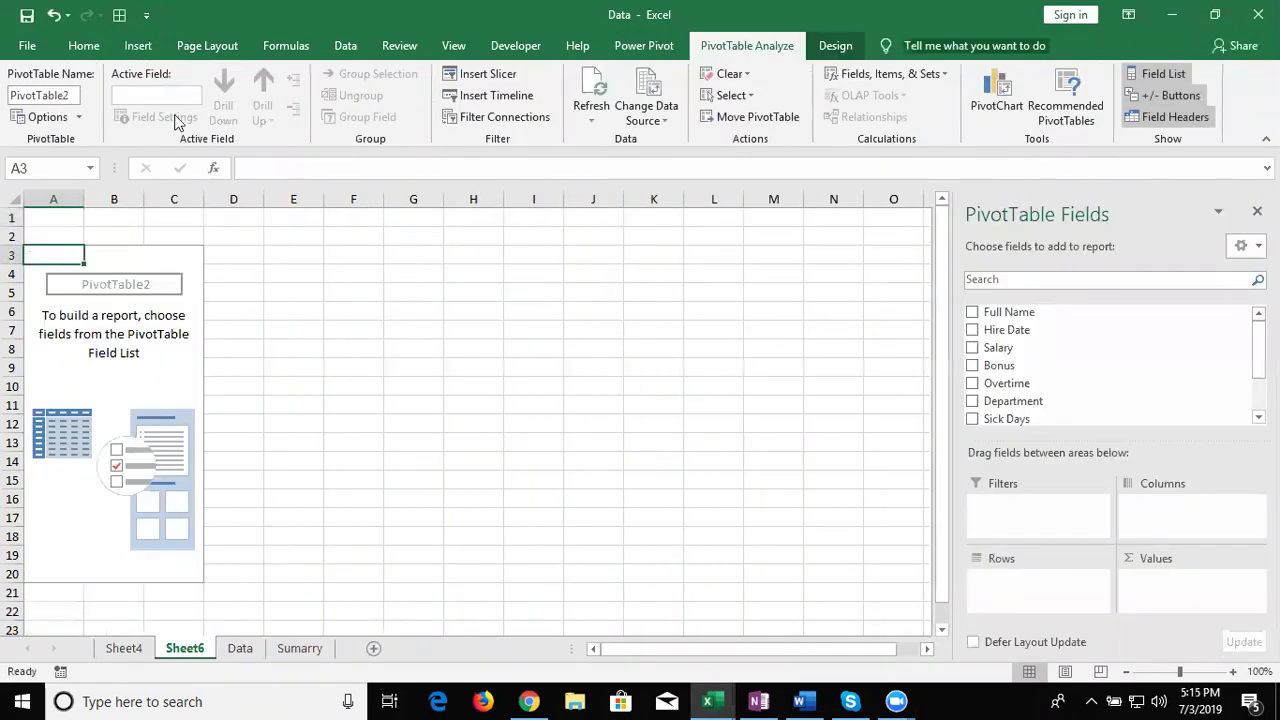
- Put Department in Rows and Sum of Salary in Values, giving a 6259000 grand total
drag(1025, 401, 1045, 583)
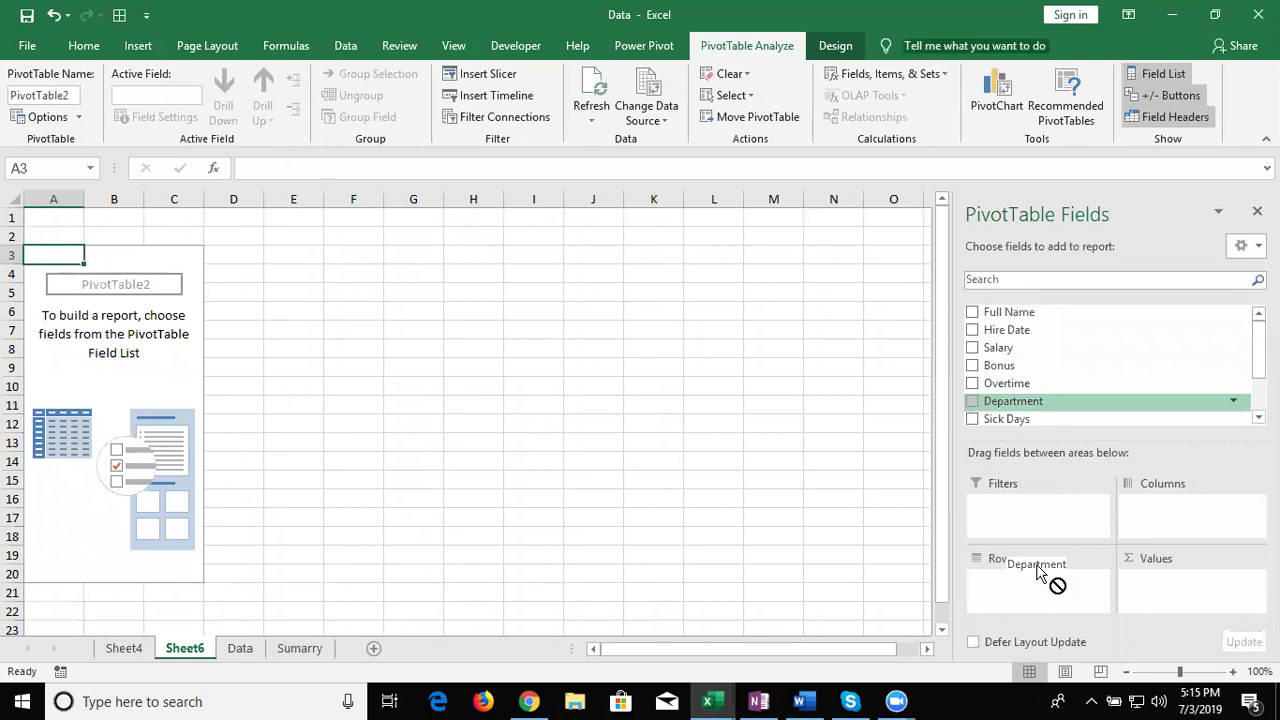
drag(999, 348, 1157, 590)
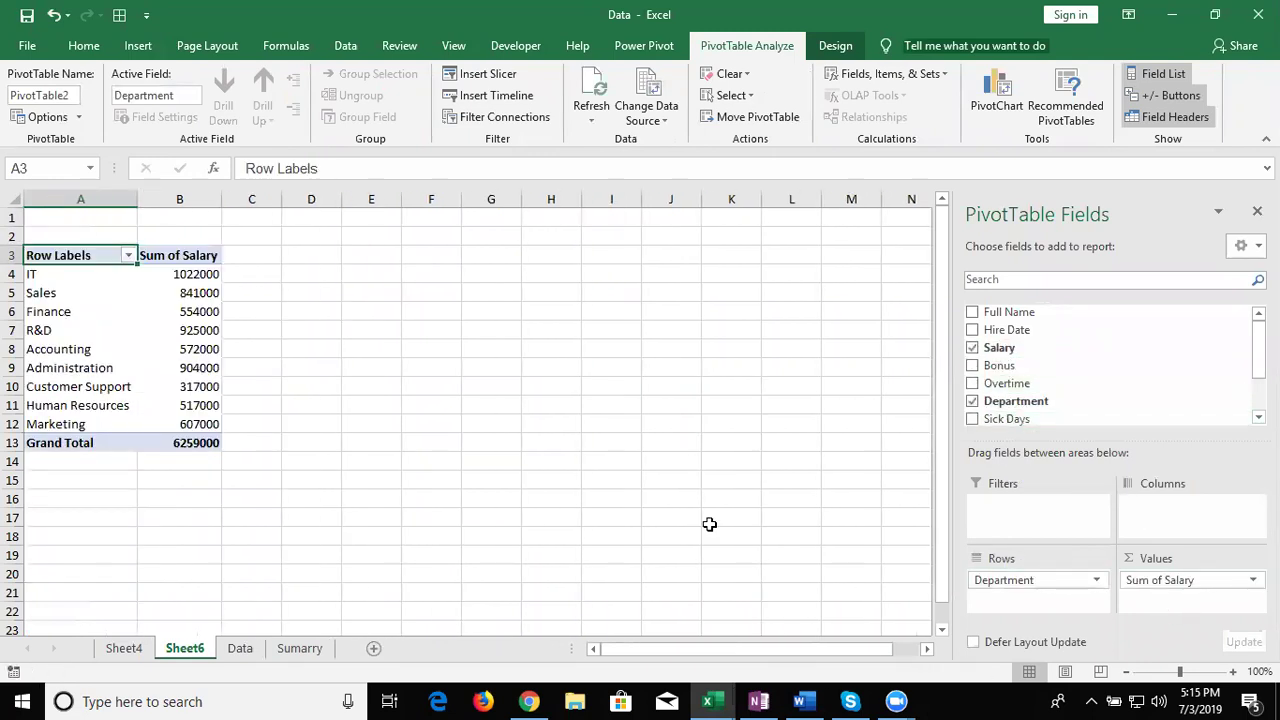
click(370, 270)
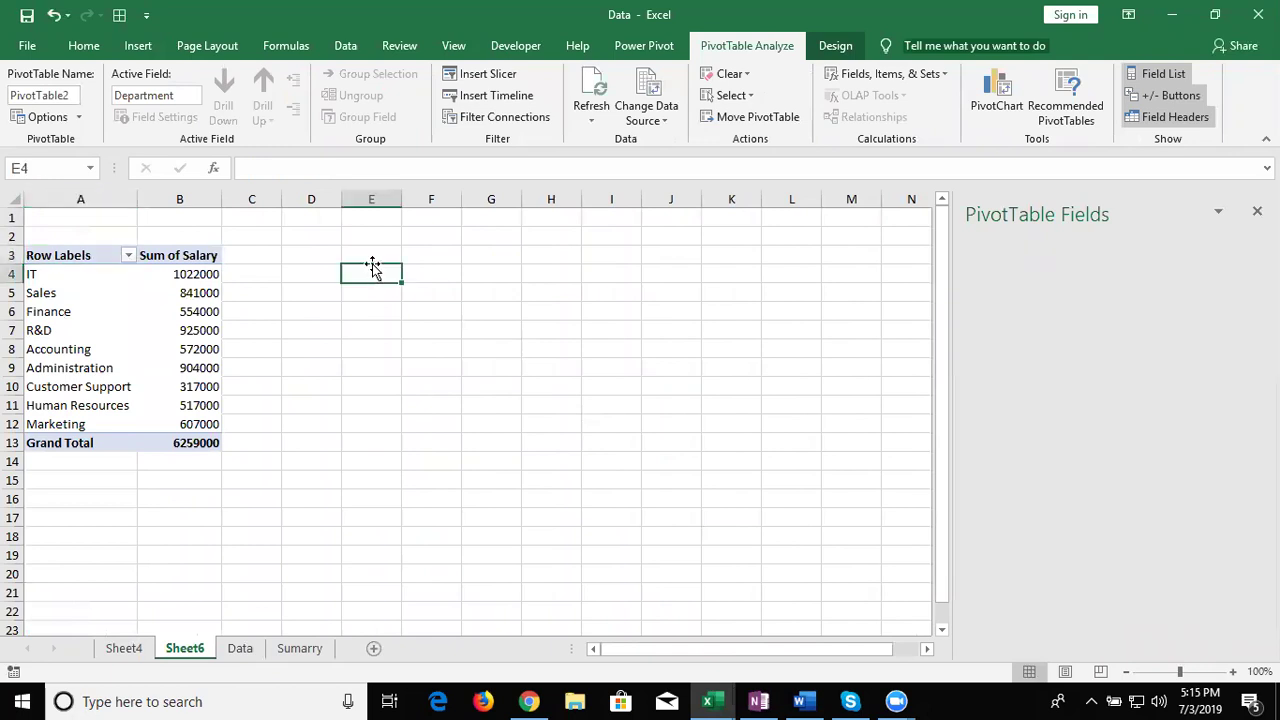
click(375, 258)
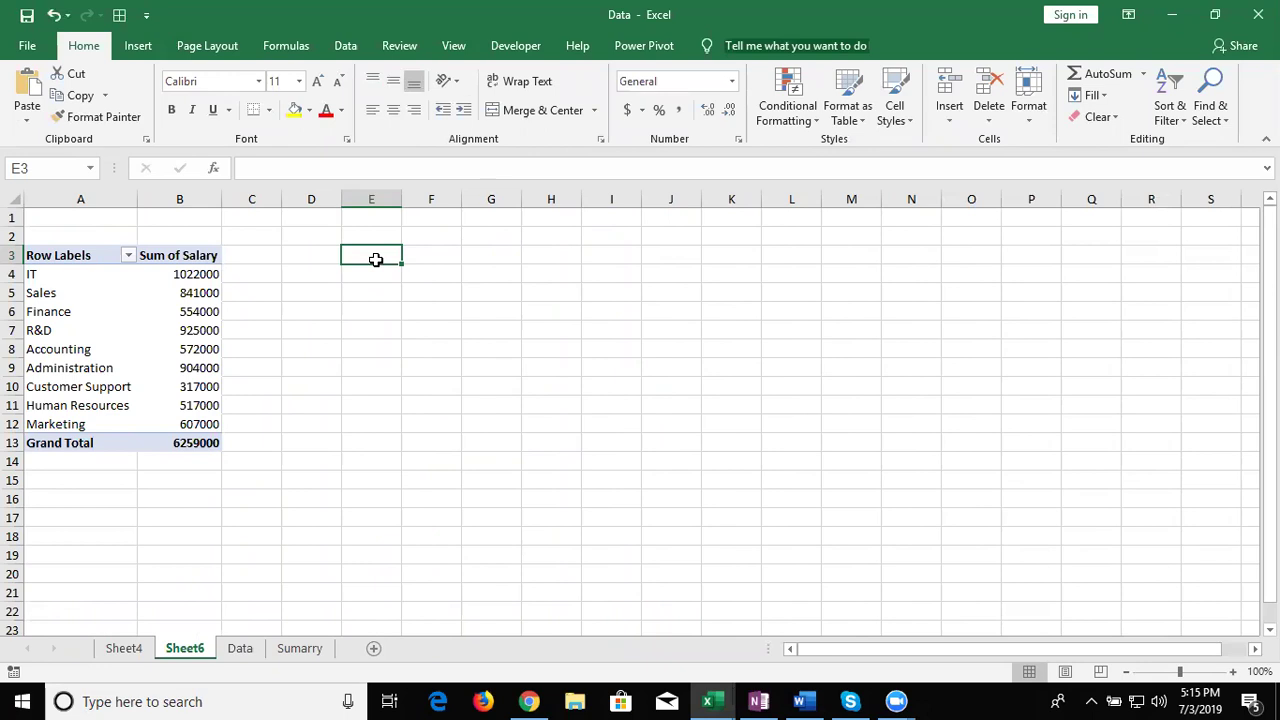
click(180, 274)
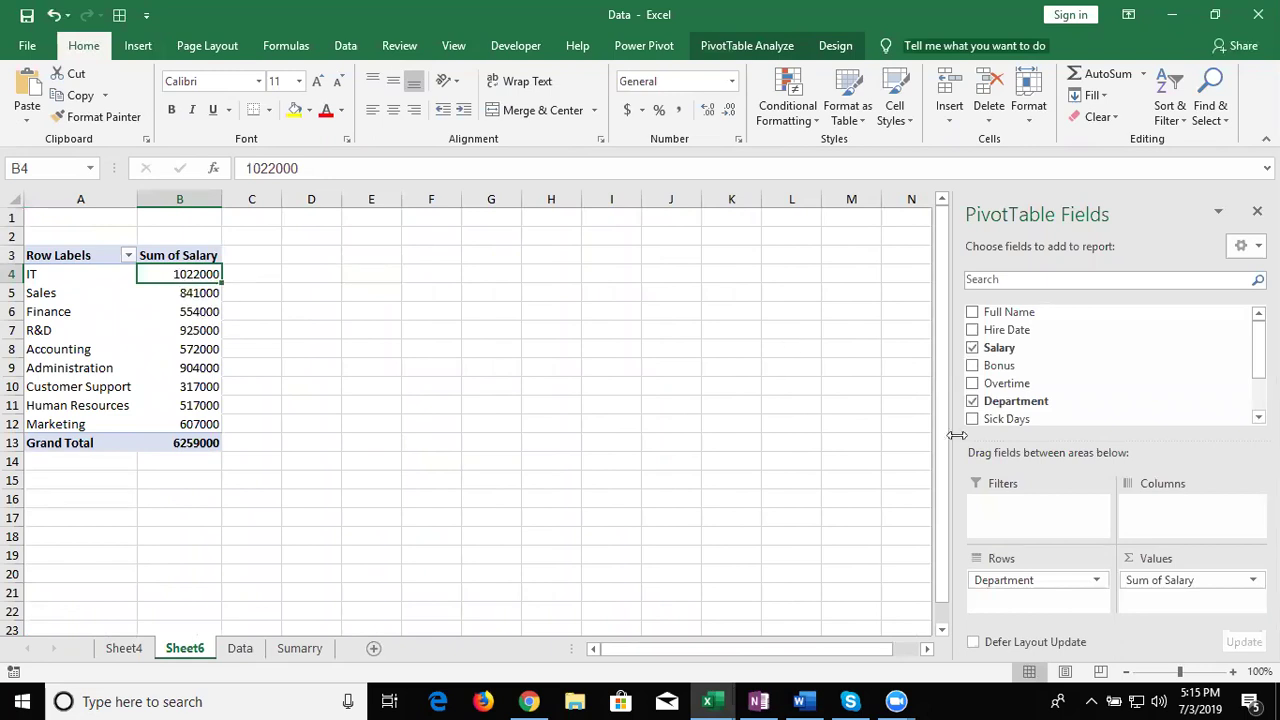
- Add Salary to Values again as Average of Salary2 (IT 68133.33, overall 63222.22)
mouse_move(1013, 347)
drag(1013, 357, 1157, 610)
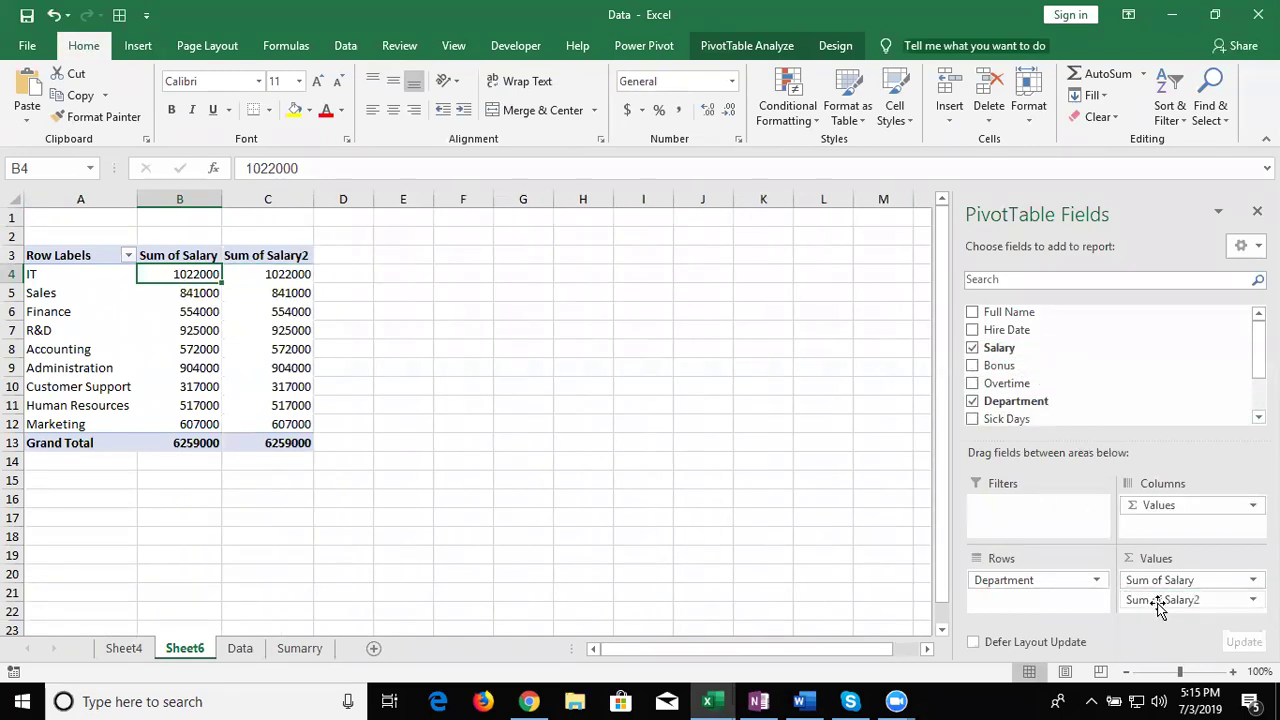
click(1160, 600)
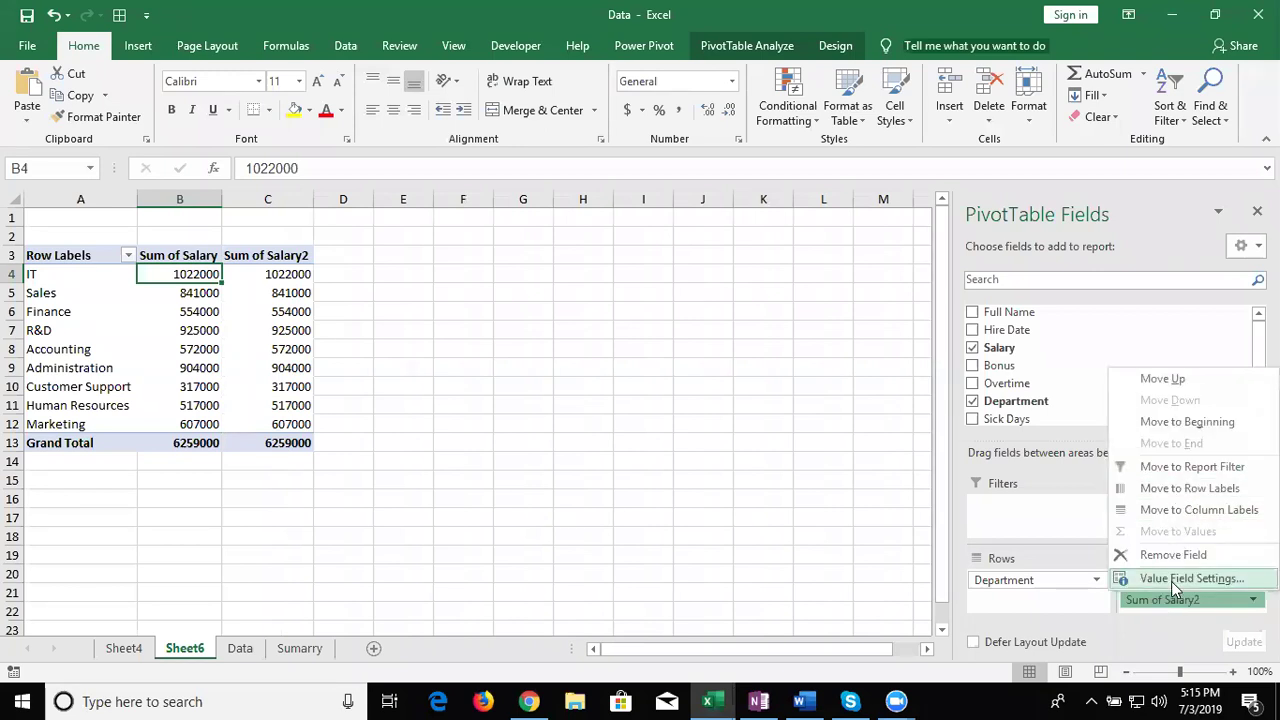
click(1171, 581)
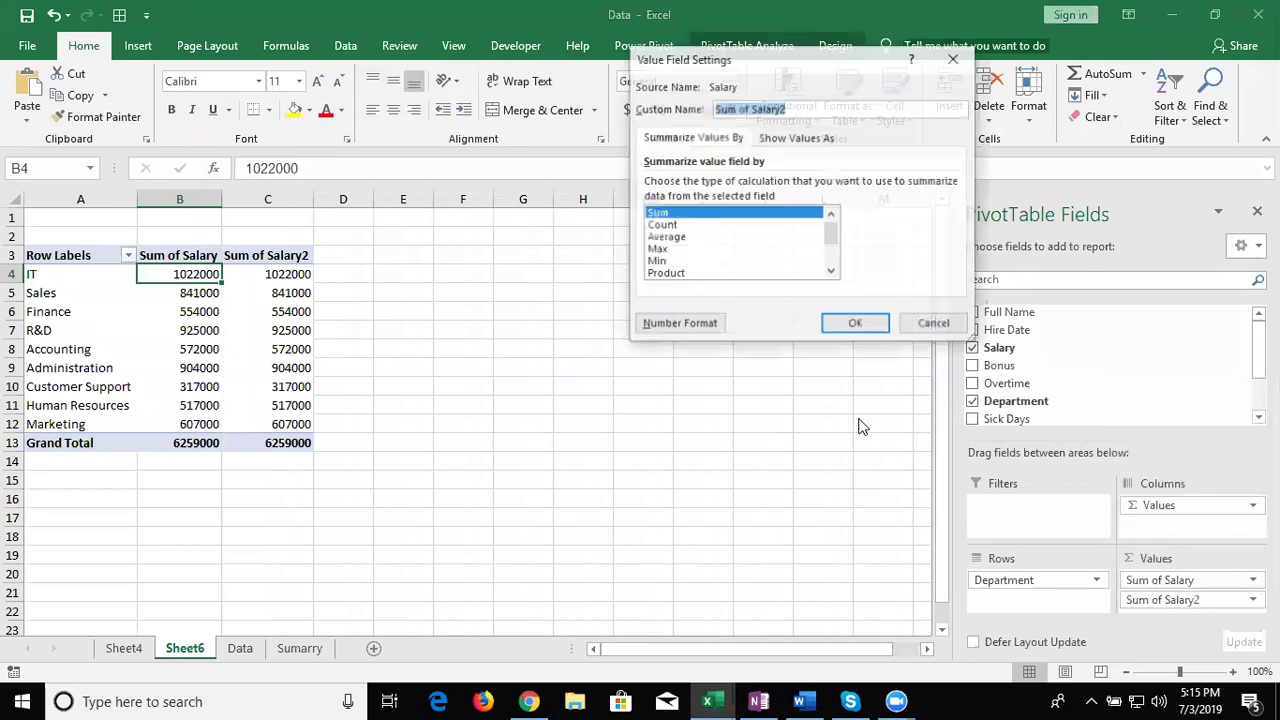
click(677, 237)
click(844, 333)
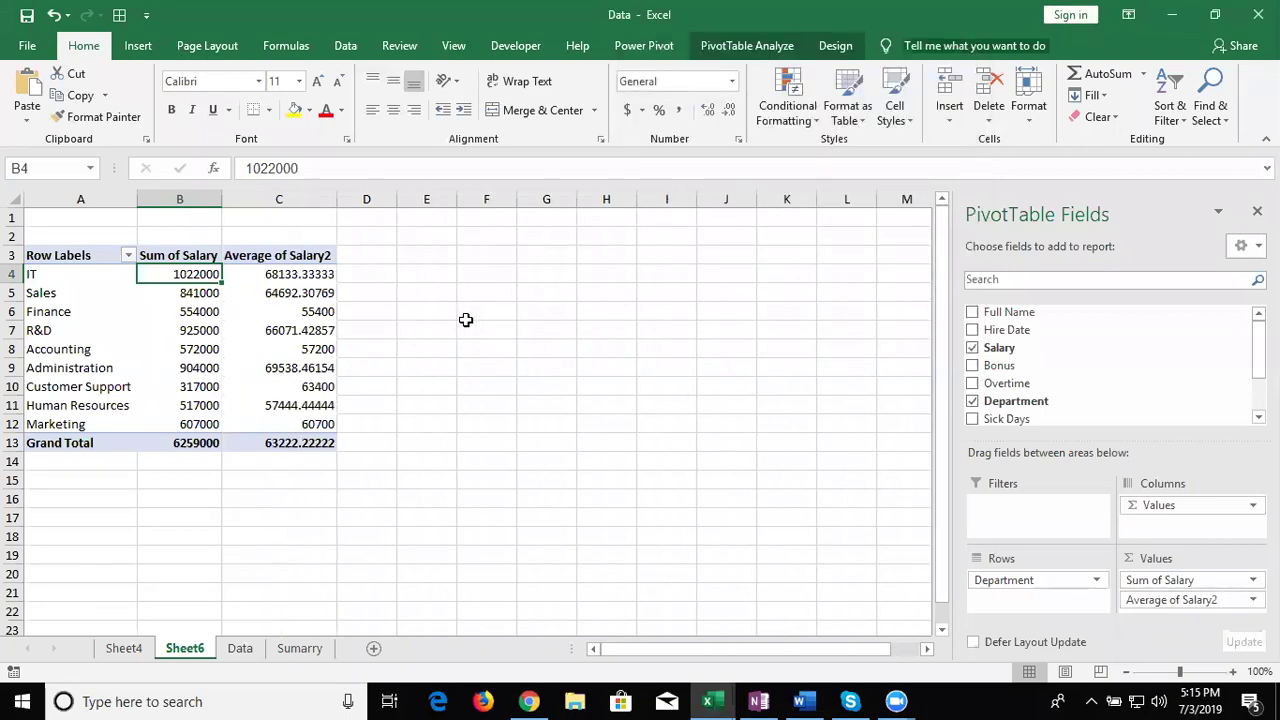
- Insert a clustered column PivotChart from the salary pivot table
click(138, 46)
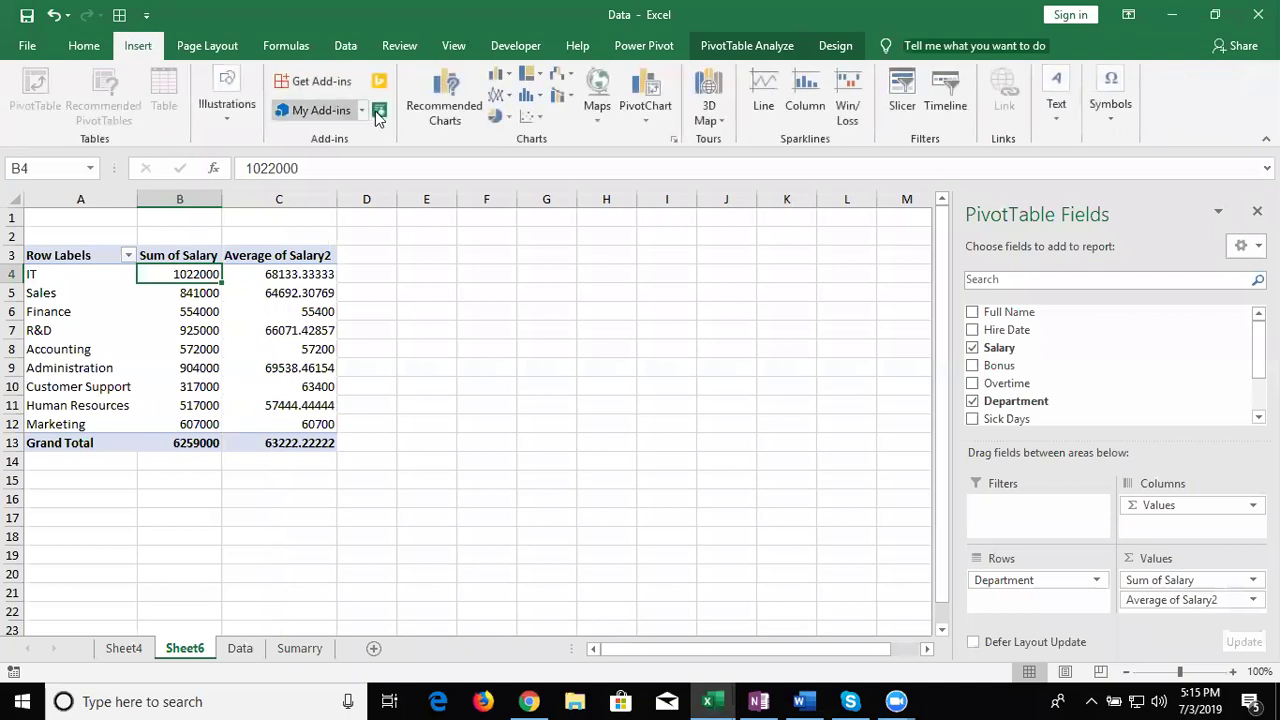
click(498, 78)
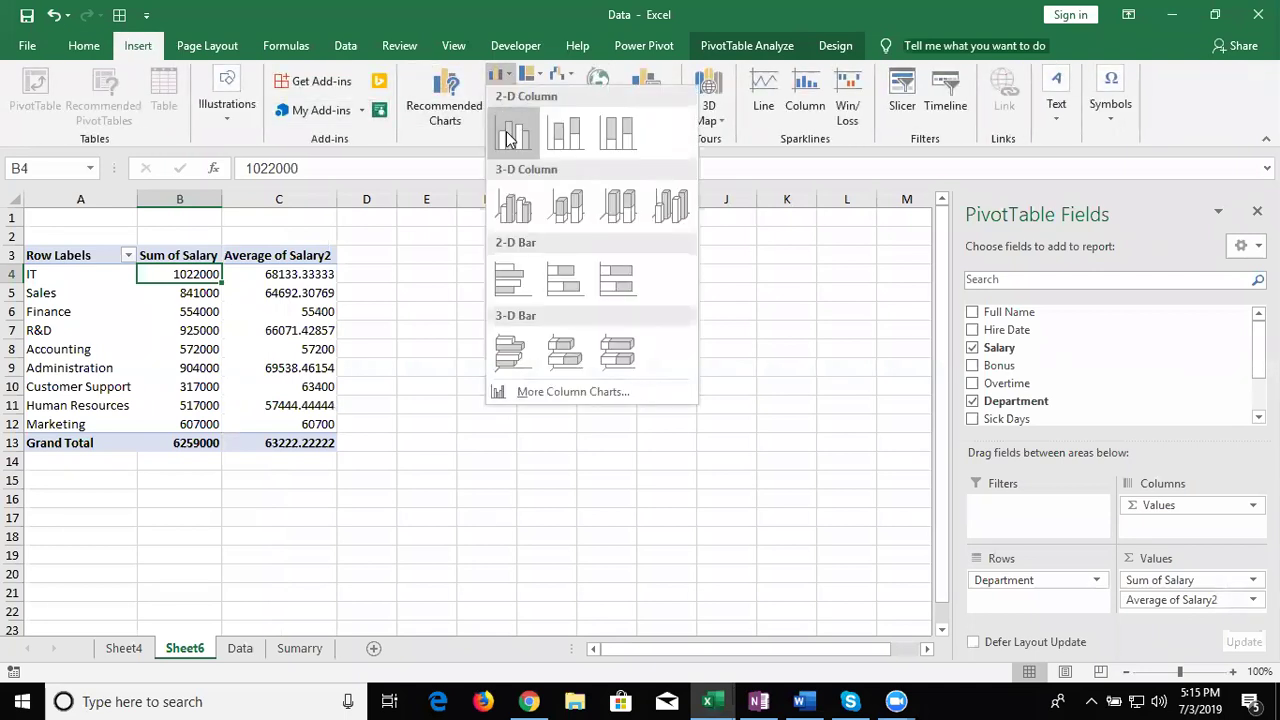
click(507, 137)
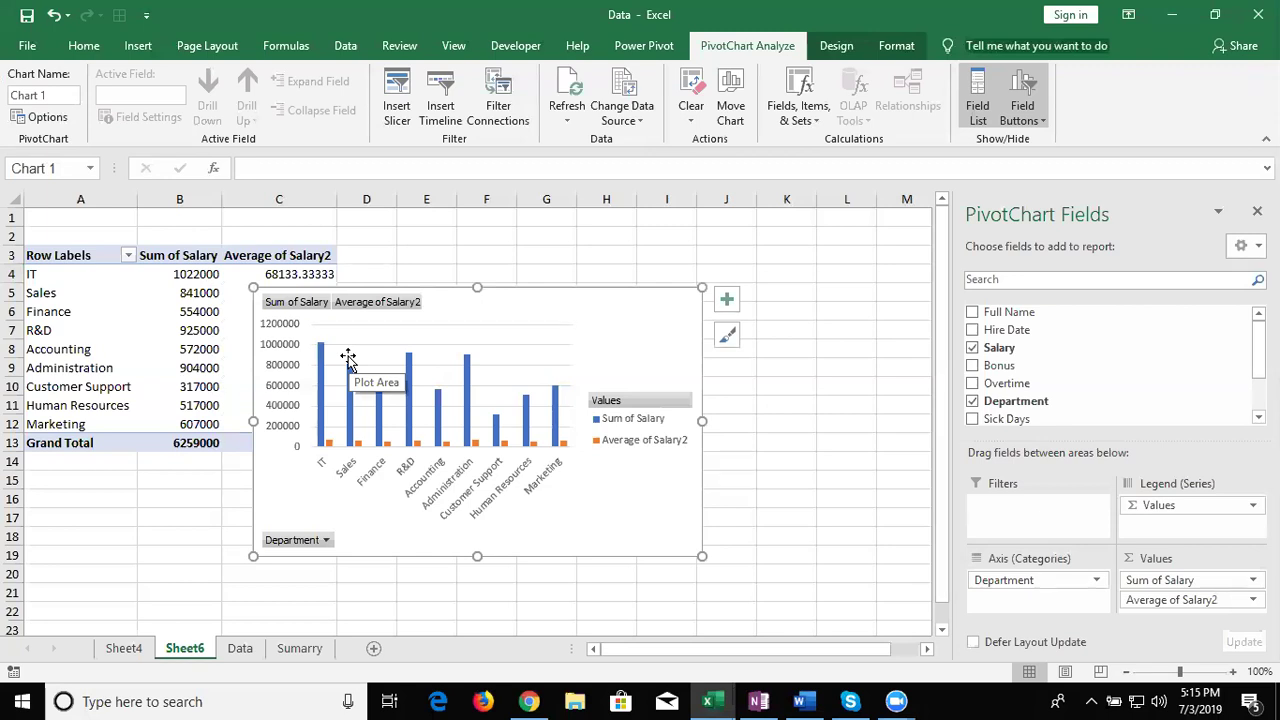
- Undo the chart and the Average of Salary2 column, leaving only Sum of Salary
key(Delete)
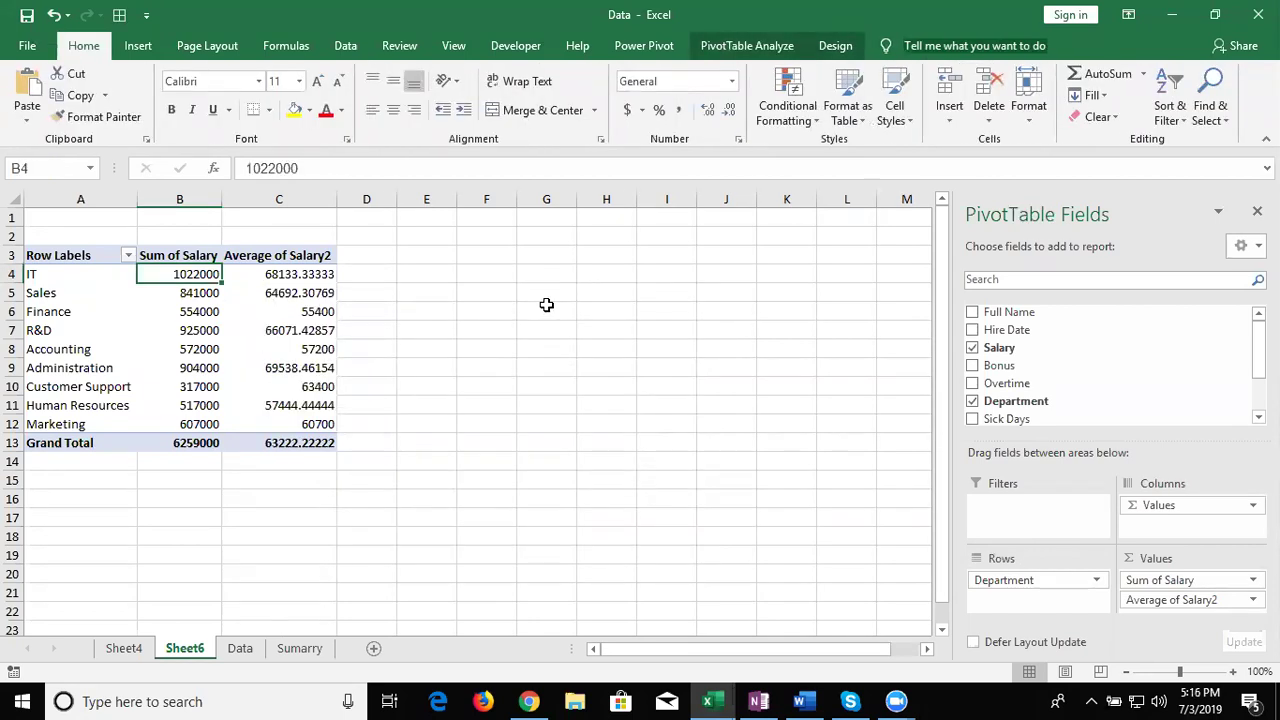
key(ctrl+z)
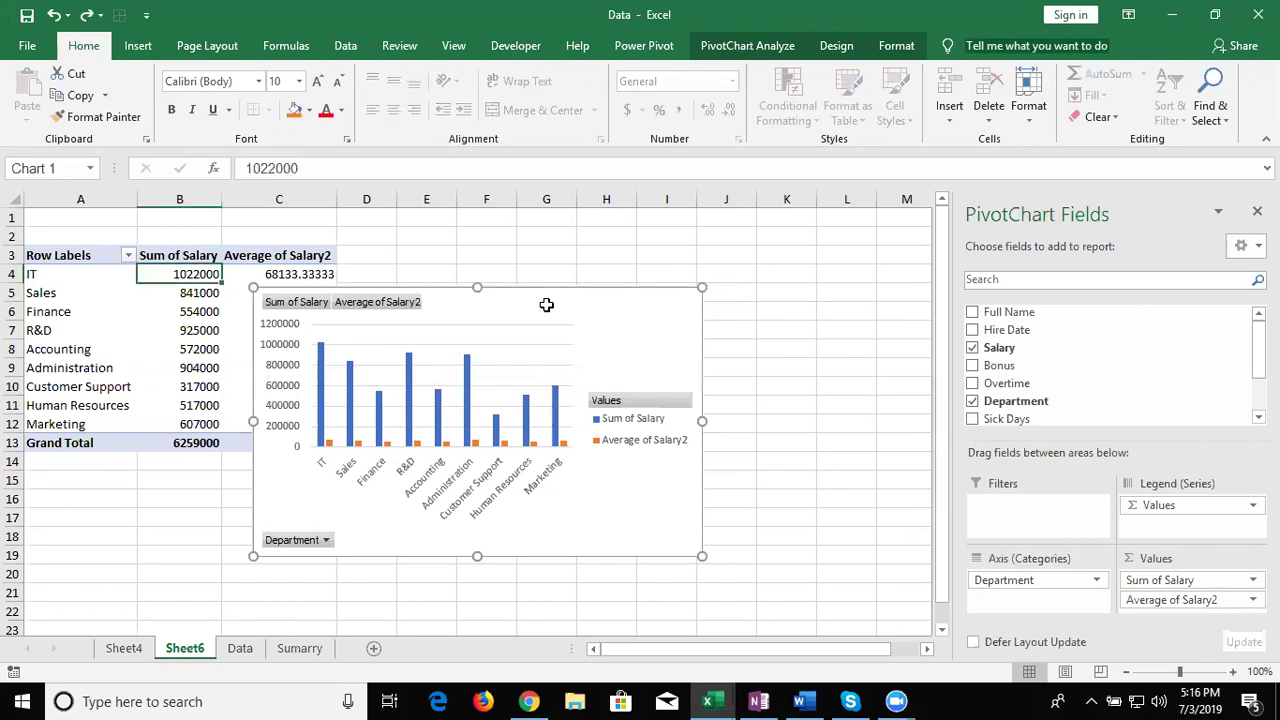
key(Delete)
key(ctrl+z)
key(ctrl+z)
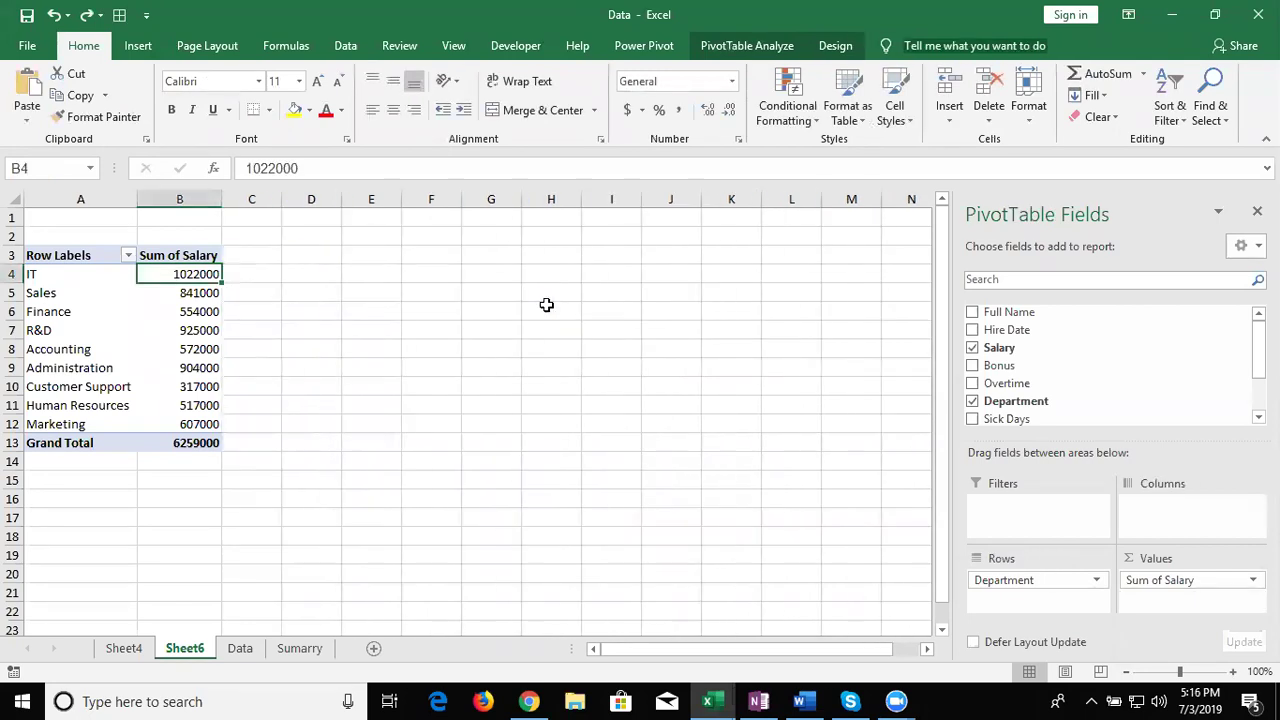
click(328, 254)
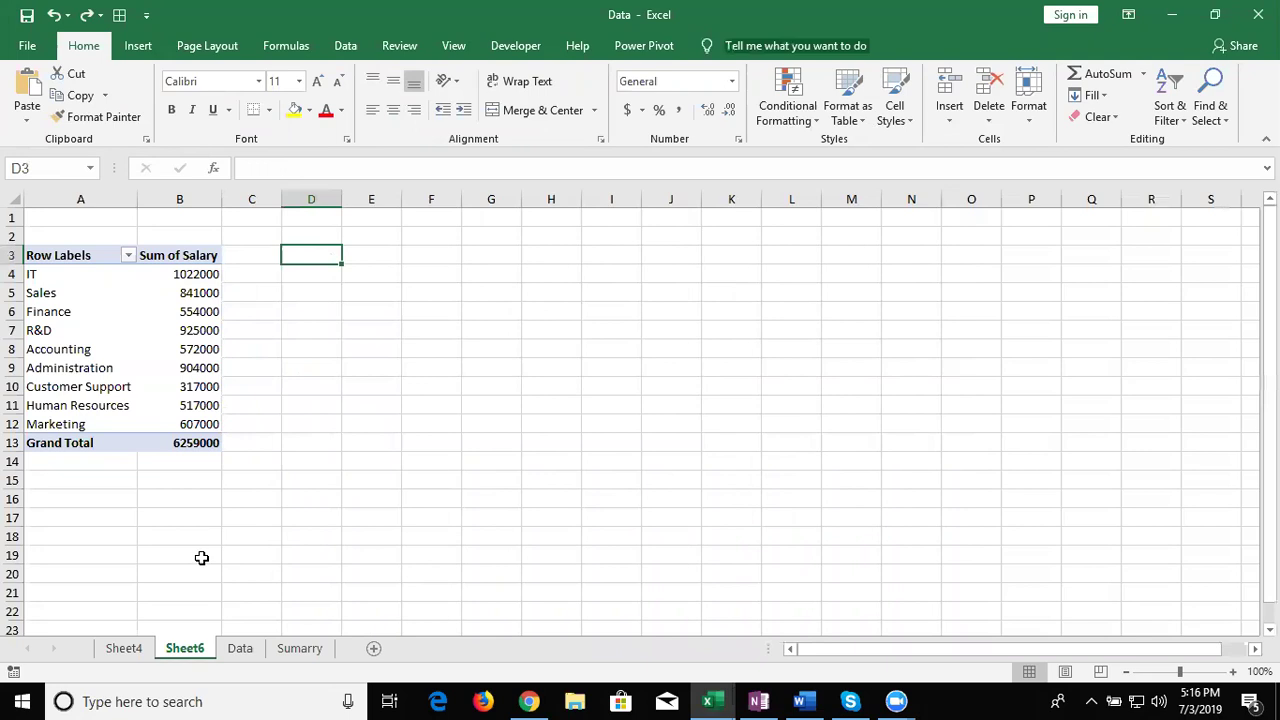
- Create a PivotTable from Data!$A$1:$I$100 on a new worksheet, after briefly trying Sheet6!$E$3
click(242, 649)
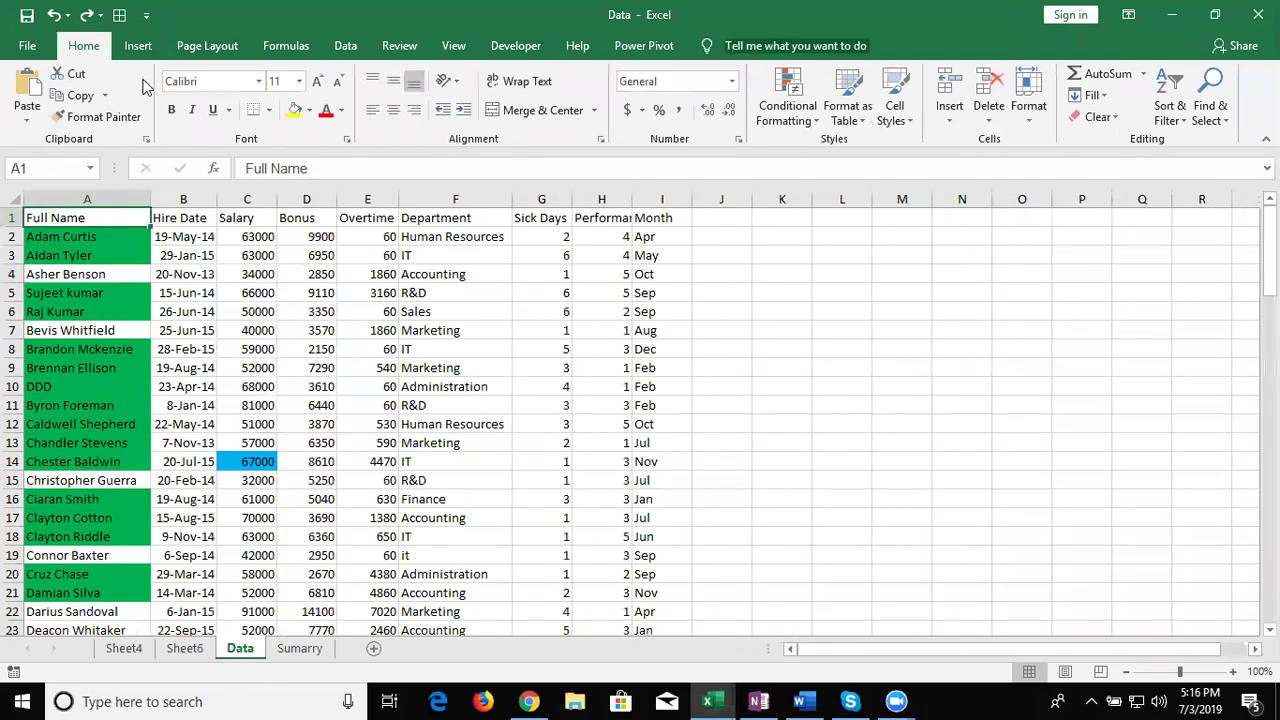
click(138, 46)
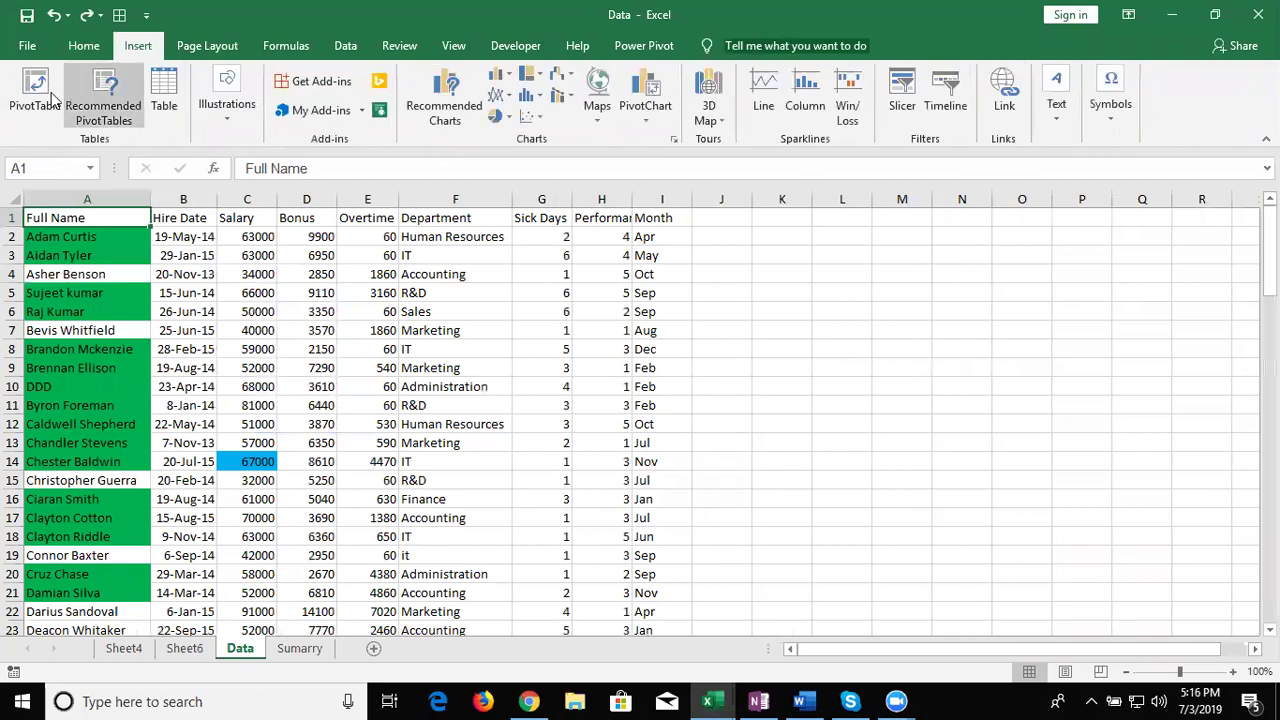
click(36, 95)
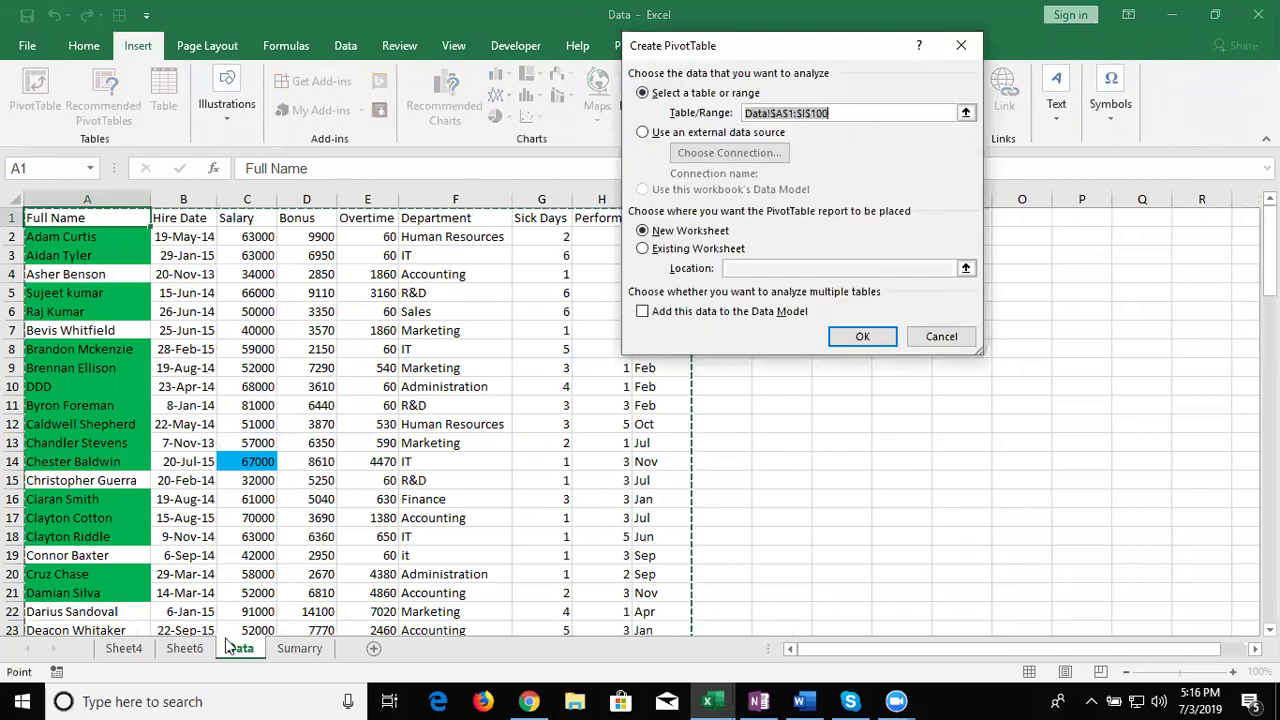
click(731, 268)
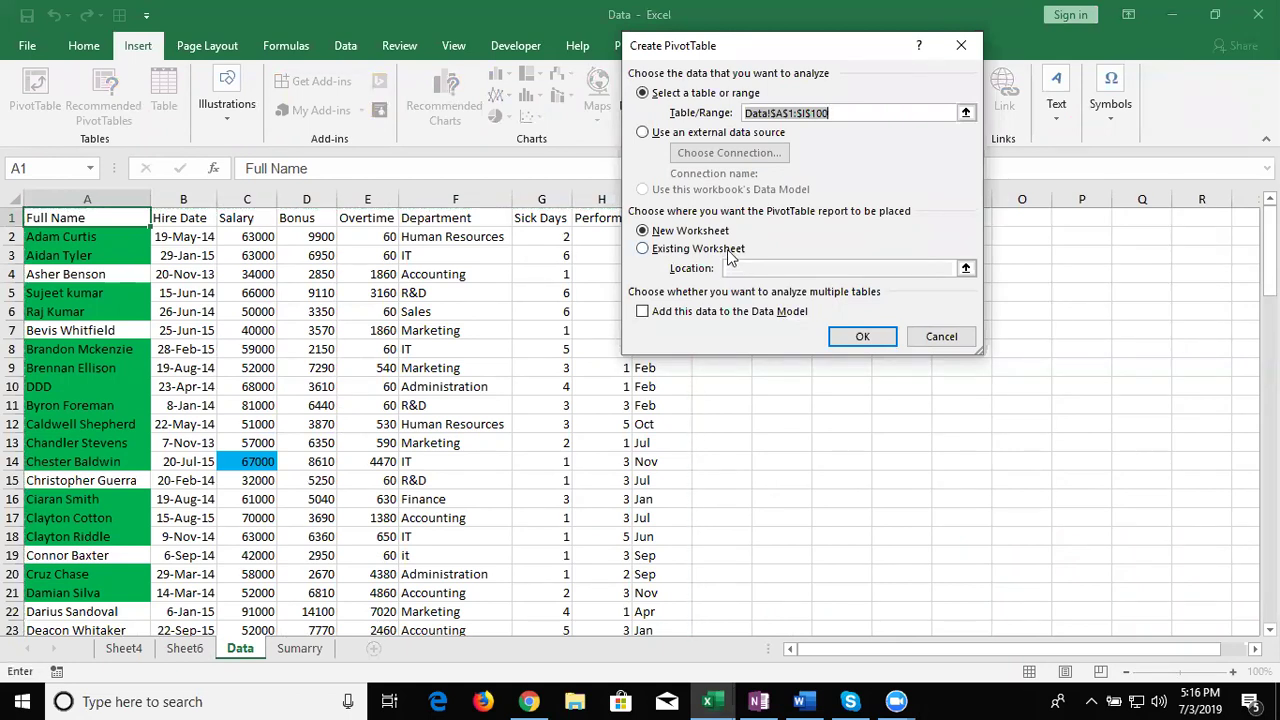
click(727, 251)
click(747, 268)
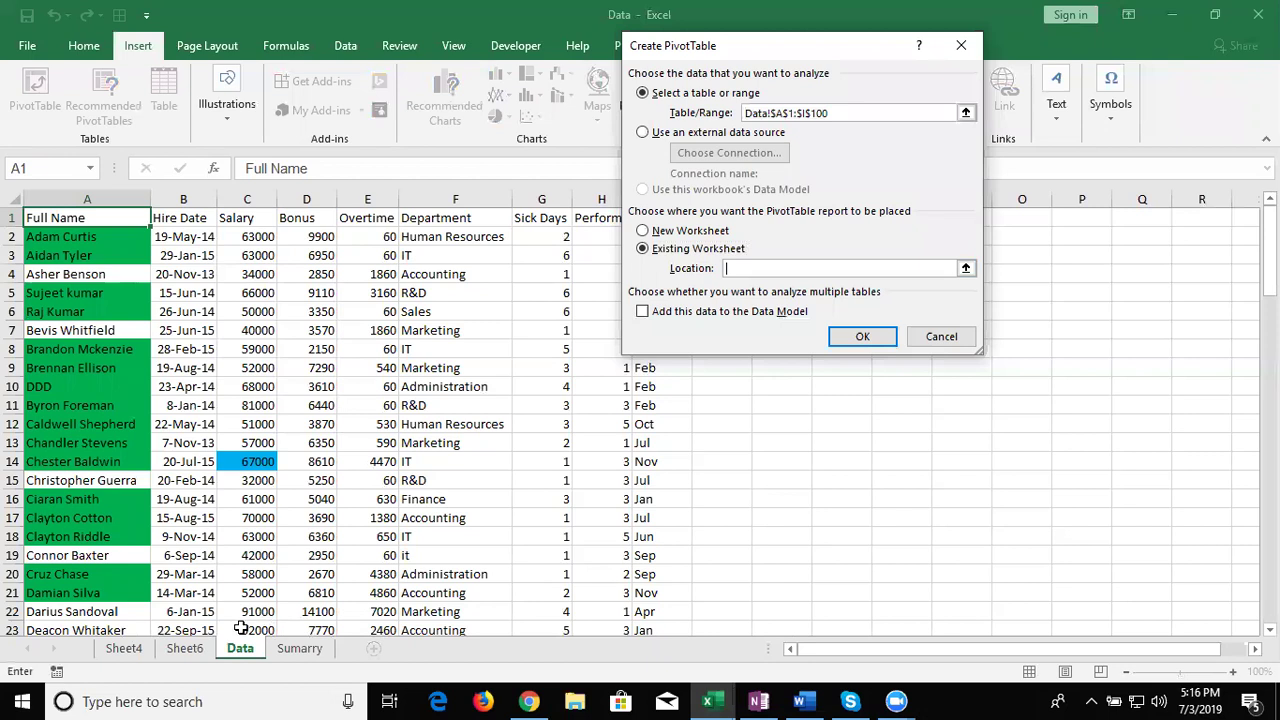
click(186, 648)
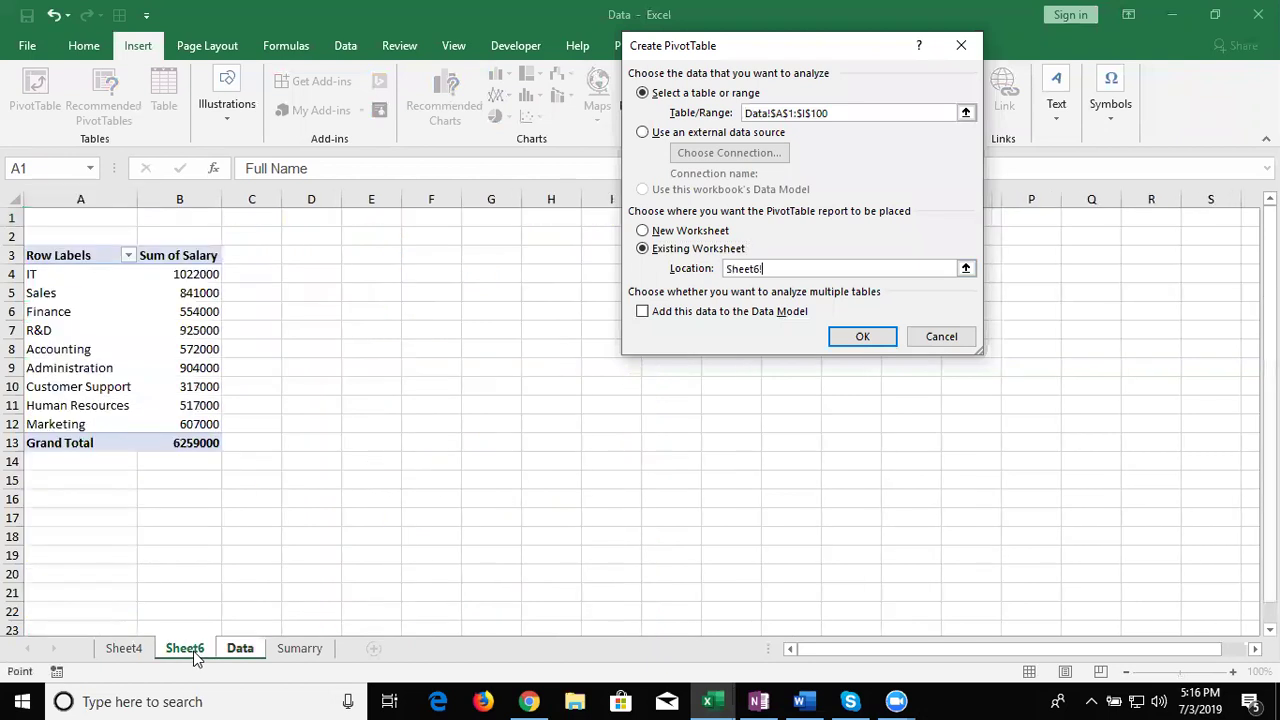
click(381, 261)
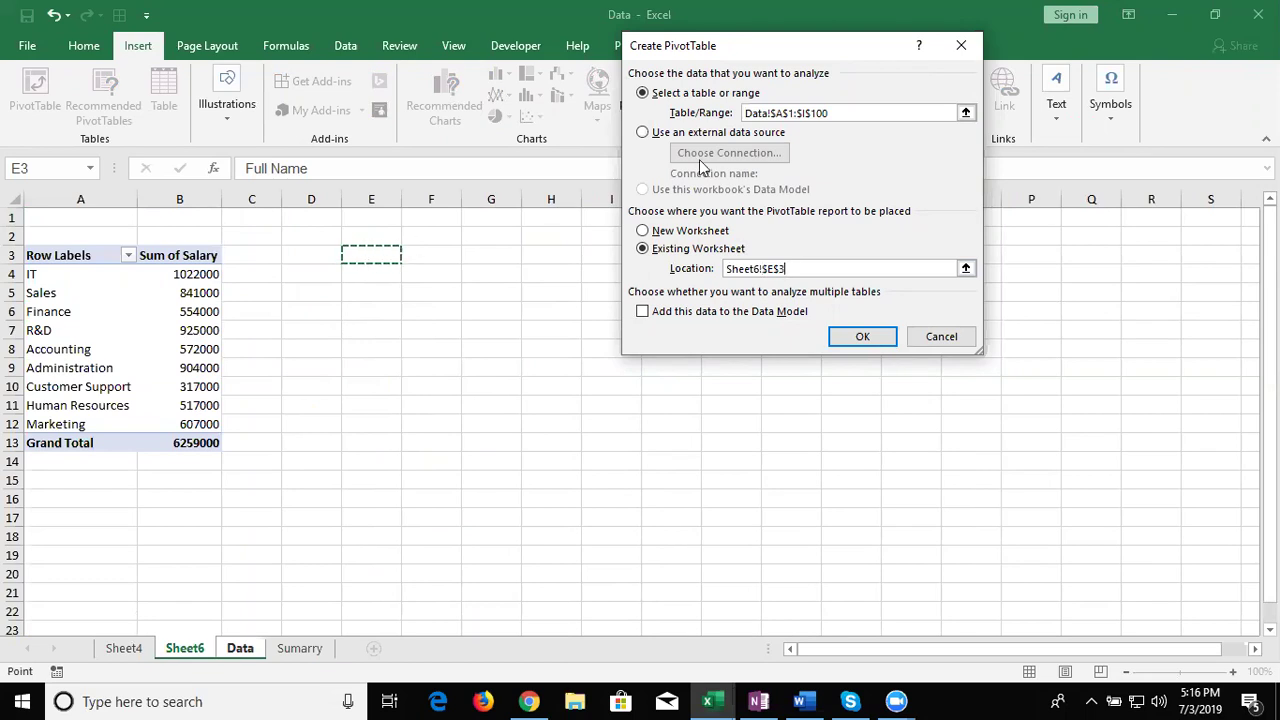
click(700, 231)
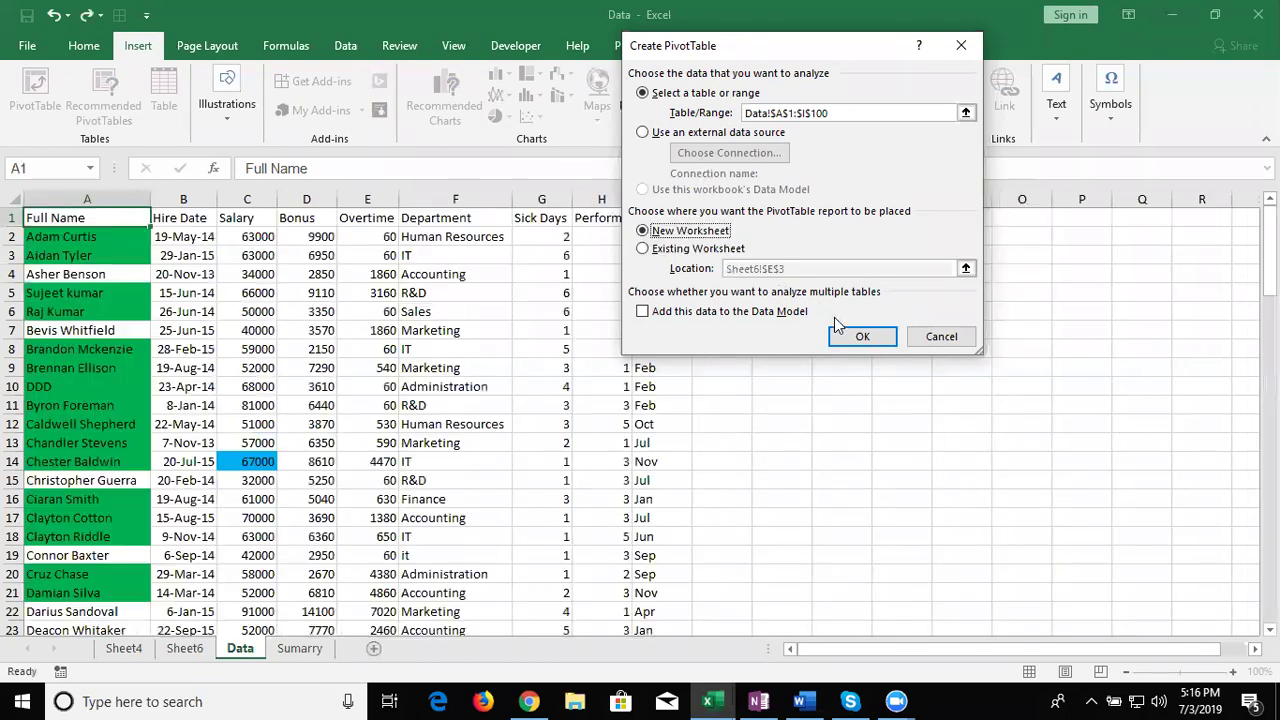
click(848, 338)
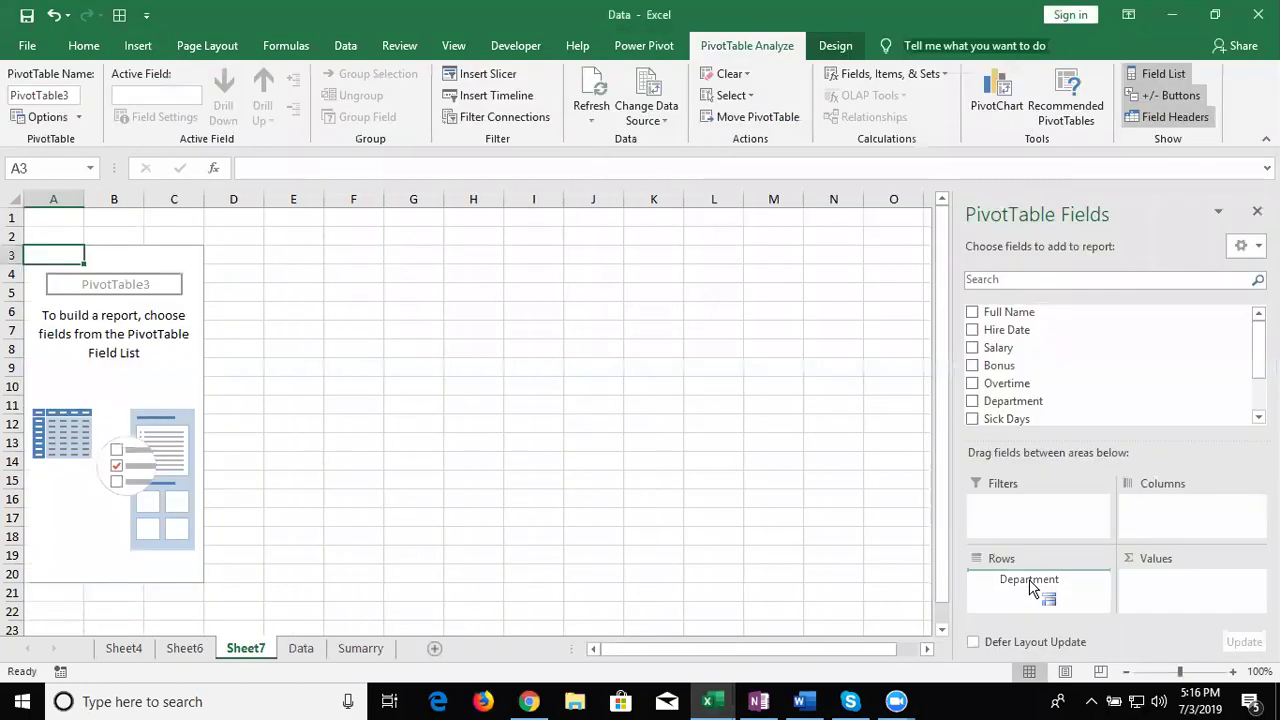
- Set Department as rows and Average of Salary as values (IT 68133.33, total 63222.22)
drag(1031, 585, 1031, 585)
drag(1037, 347, 1161, 575)
click(1161, 578)
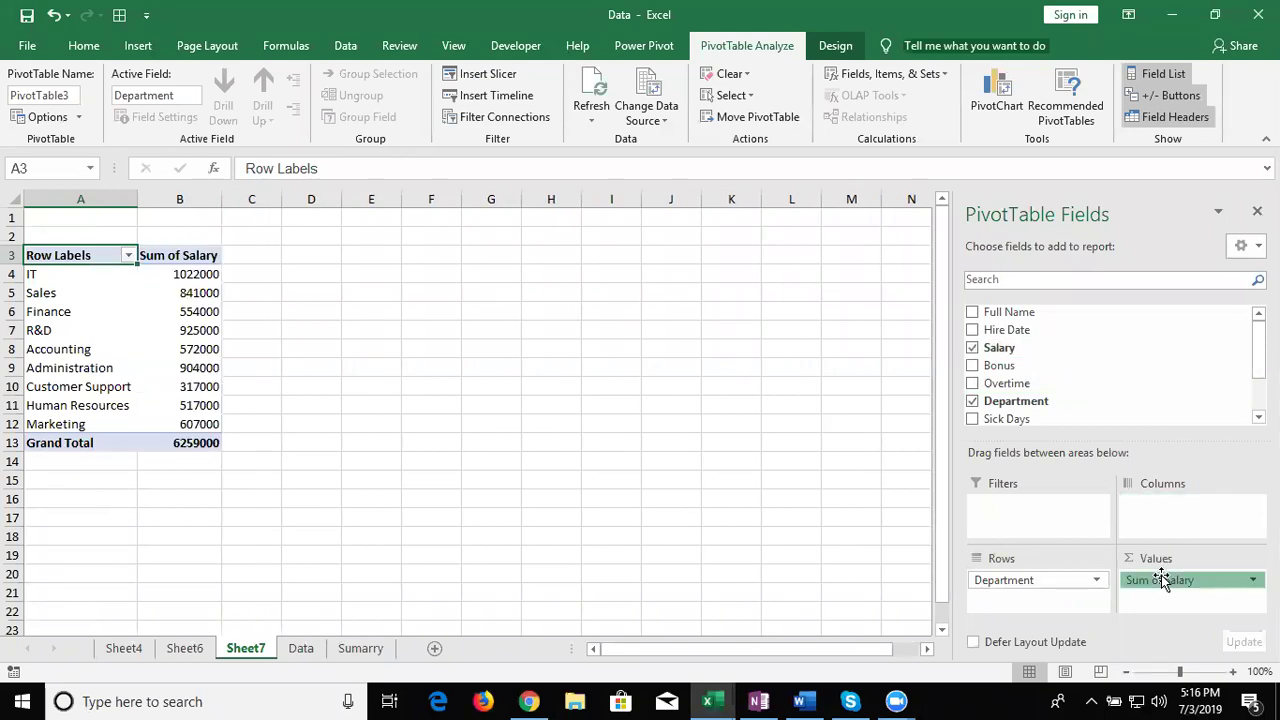
click(1168, 558)
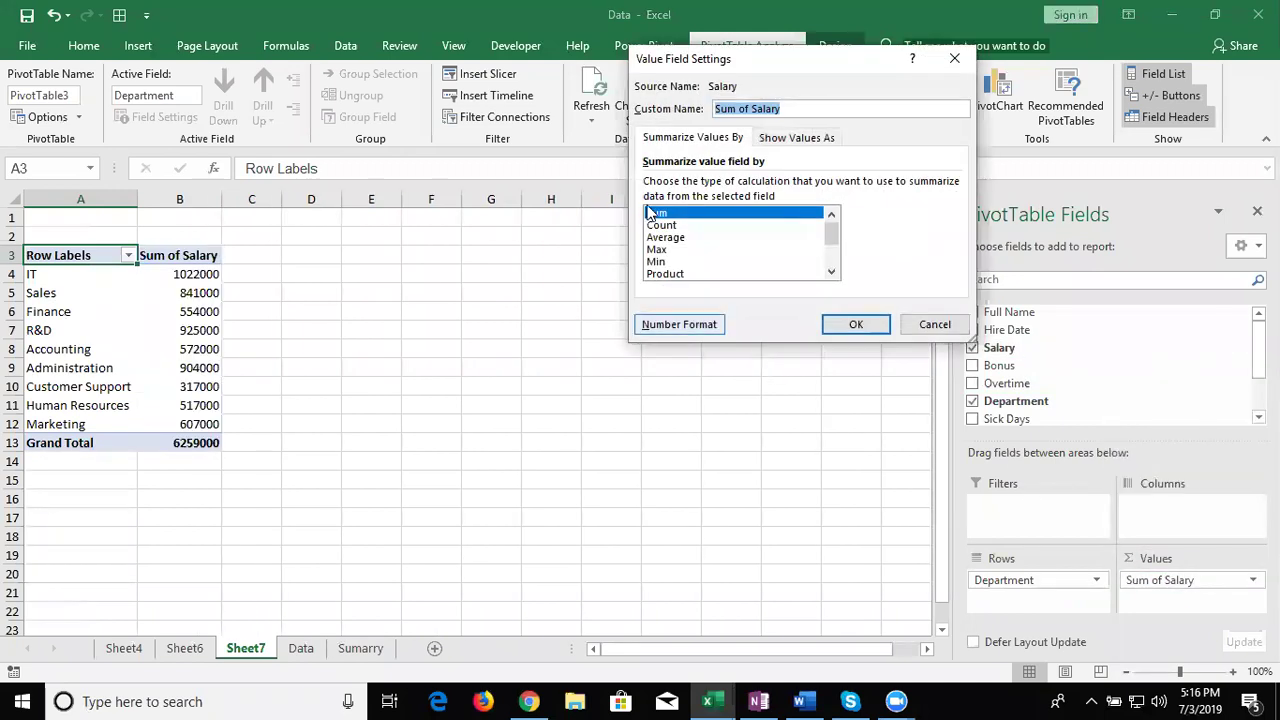
click(658, 237)
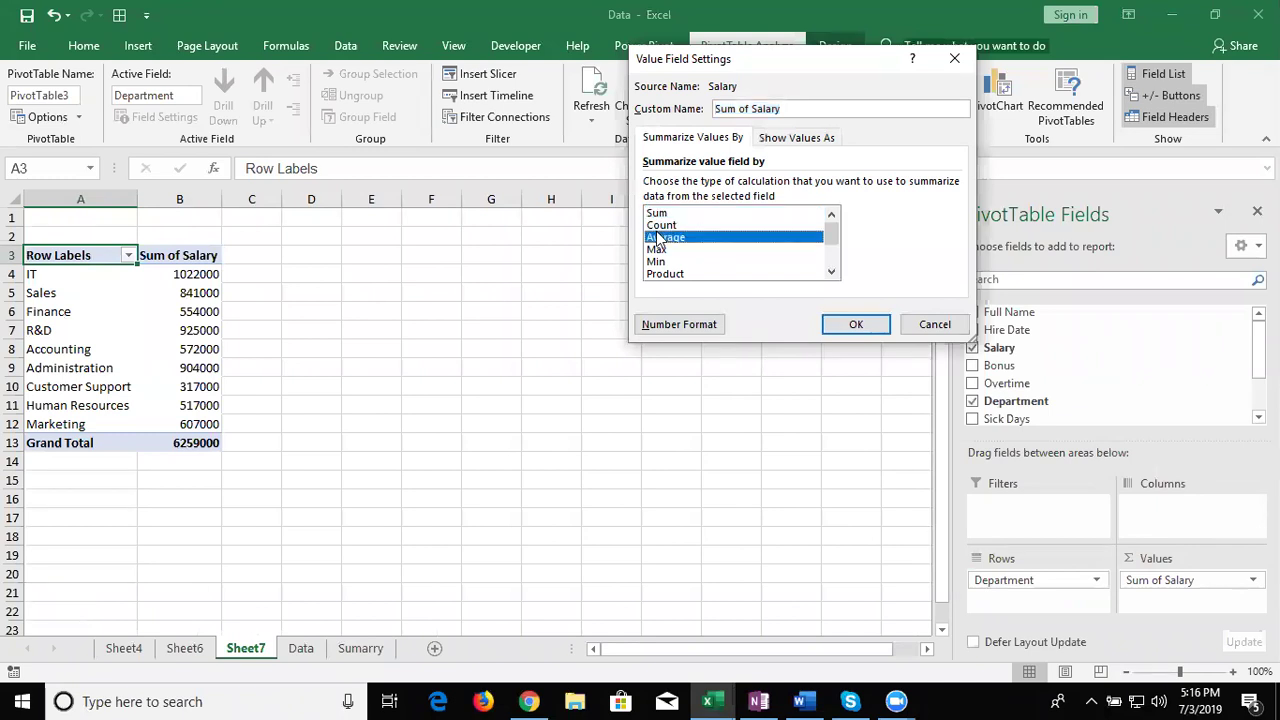
click(846, 322)
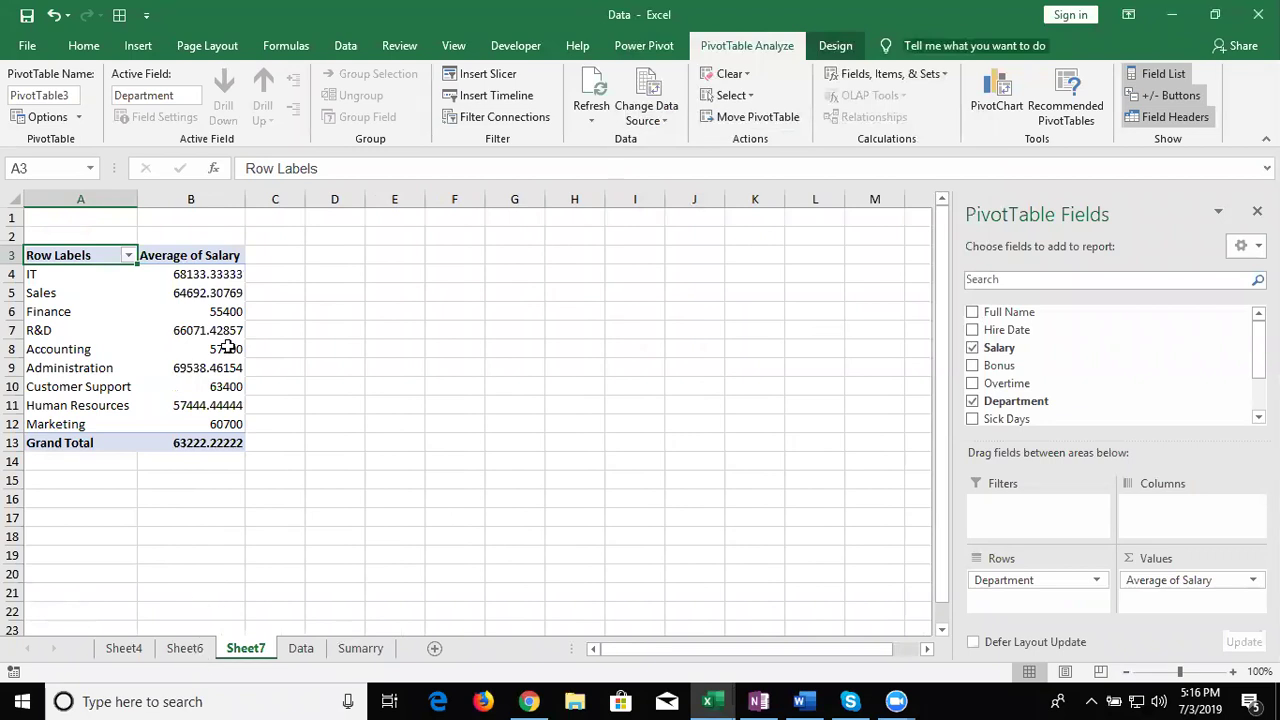
- Move the Average of Salary pivot to Sheet6!$E$3 and autofit column F
click(757, 117)
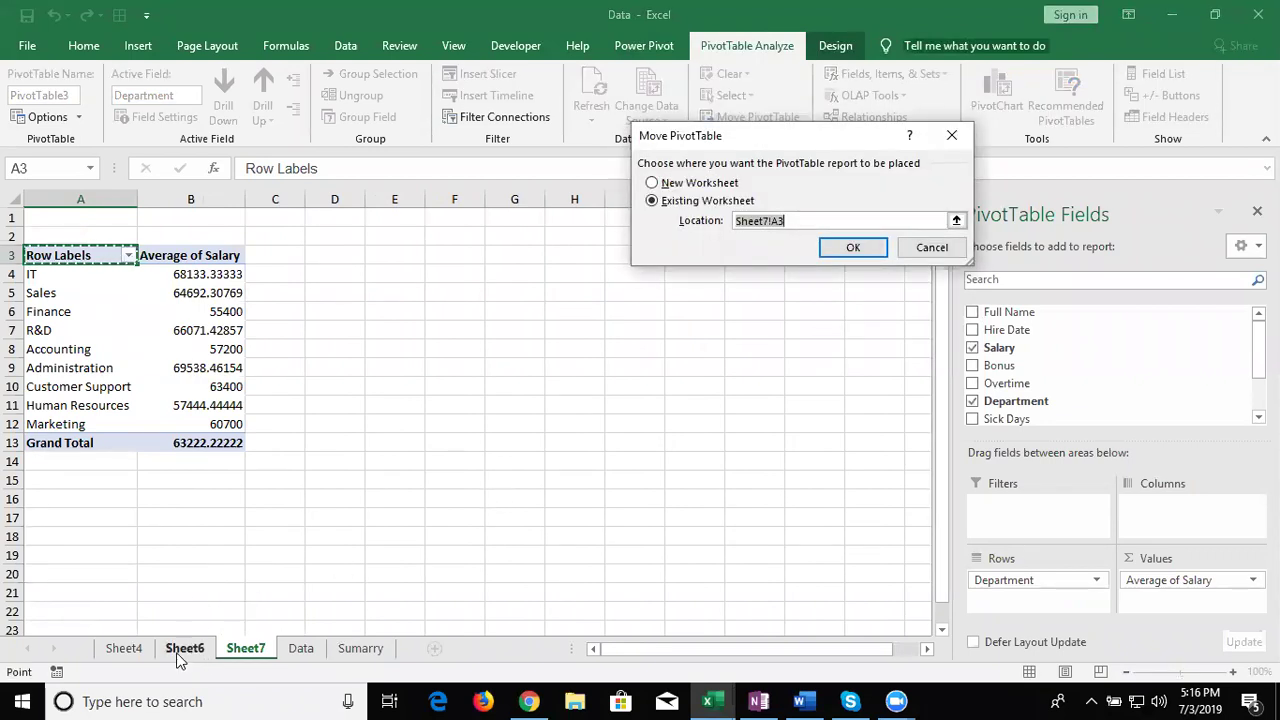
click(182, 650)
click(385, 256)
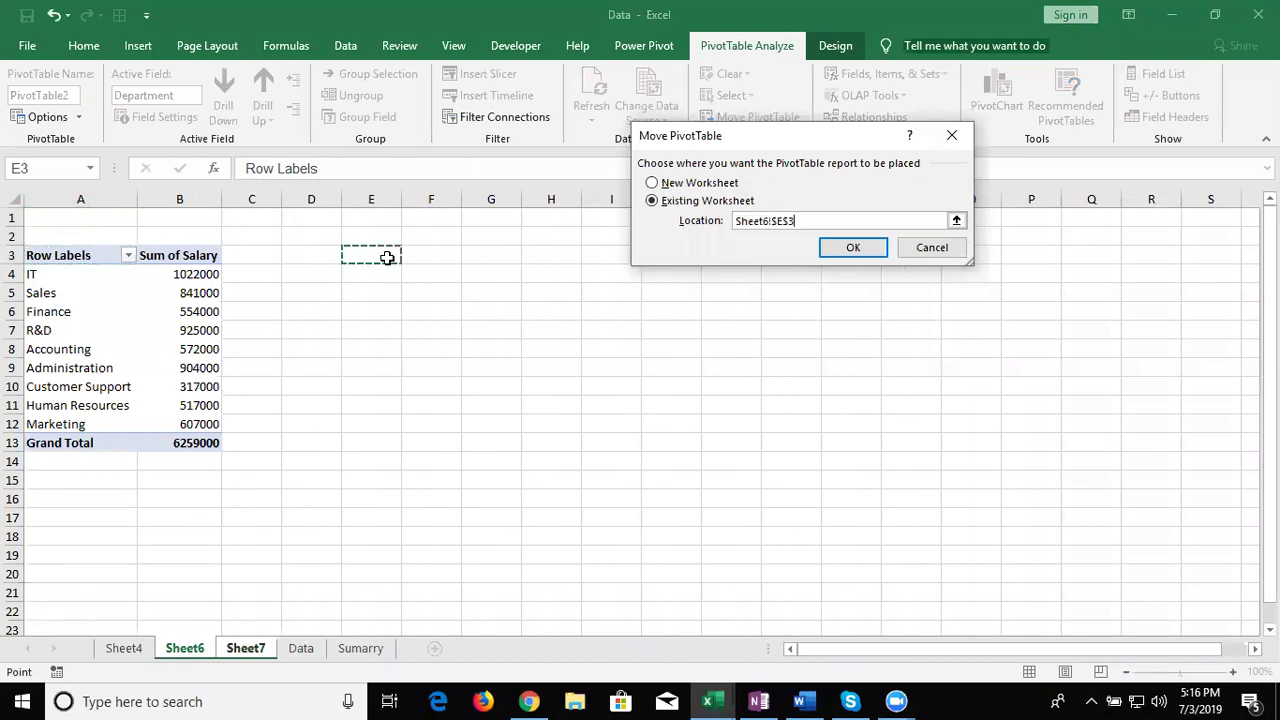
click(870, 250)
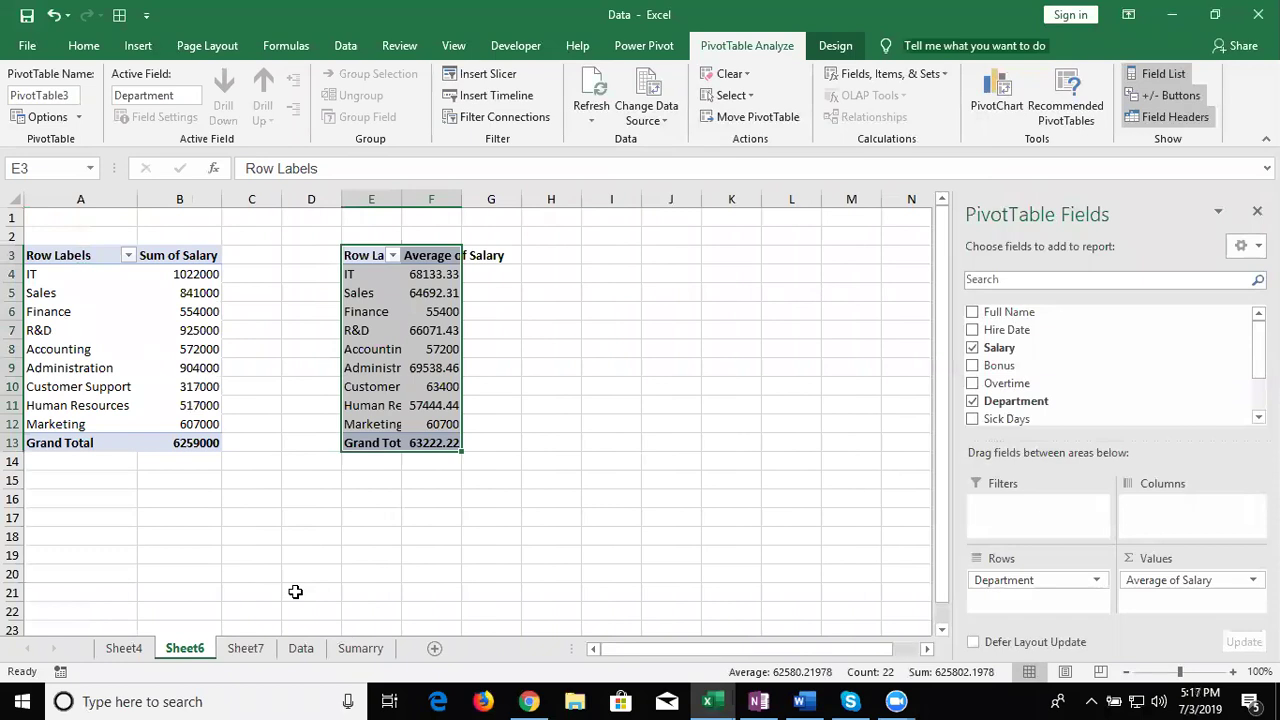
double_click(465, 199)
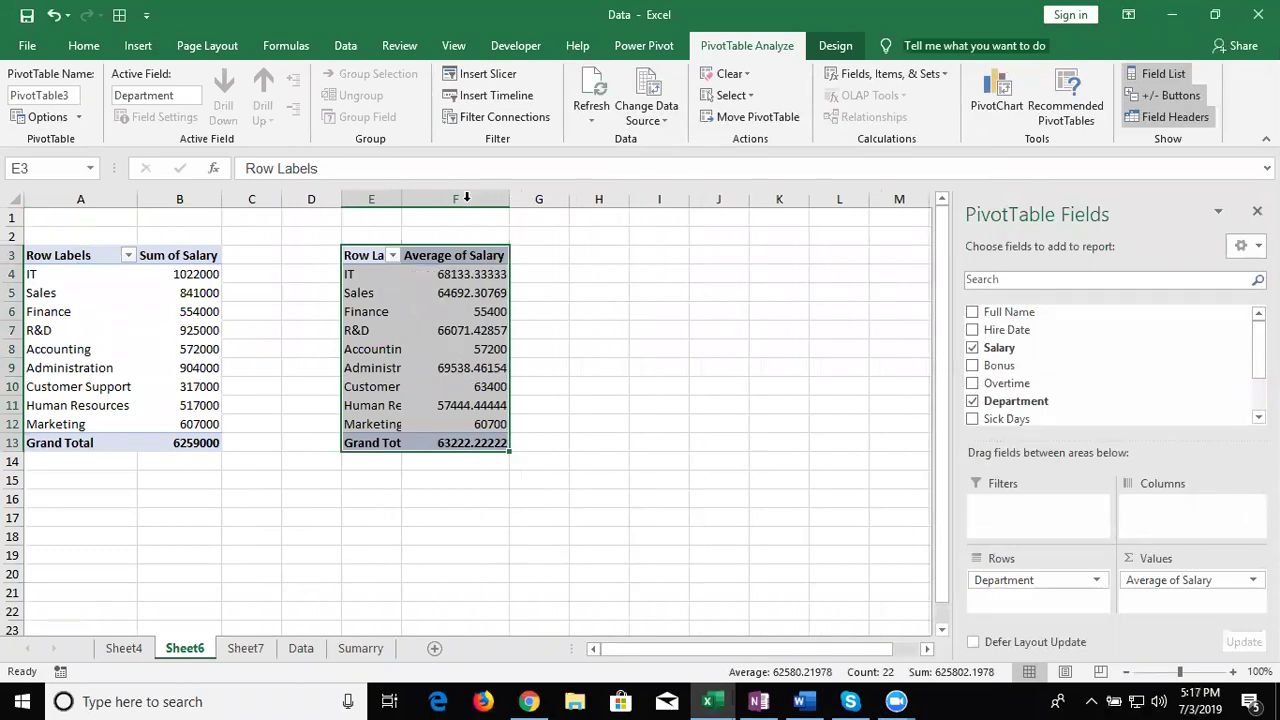
click(646, 256)
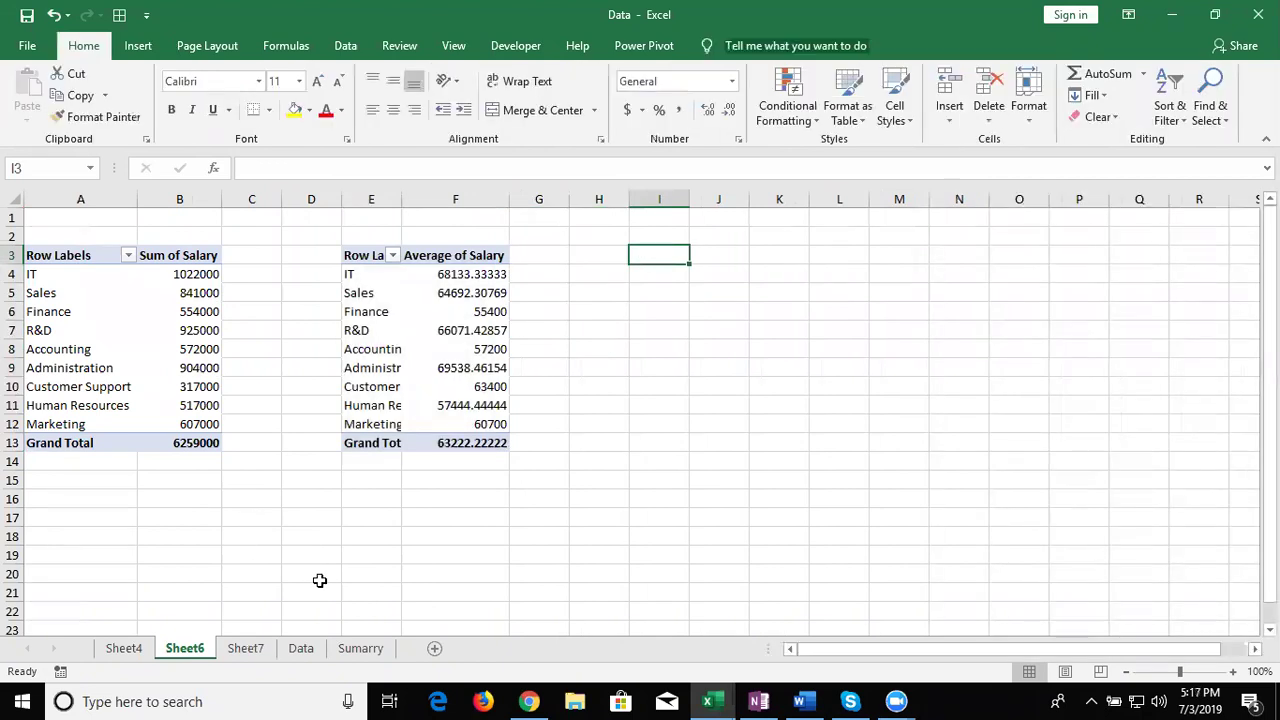
key(Left)
key(Left)
key(Left)
key(Left)
key(Left)
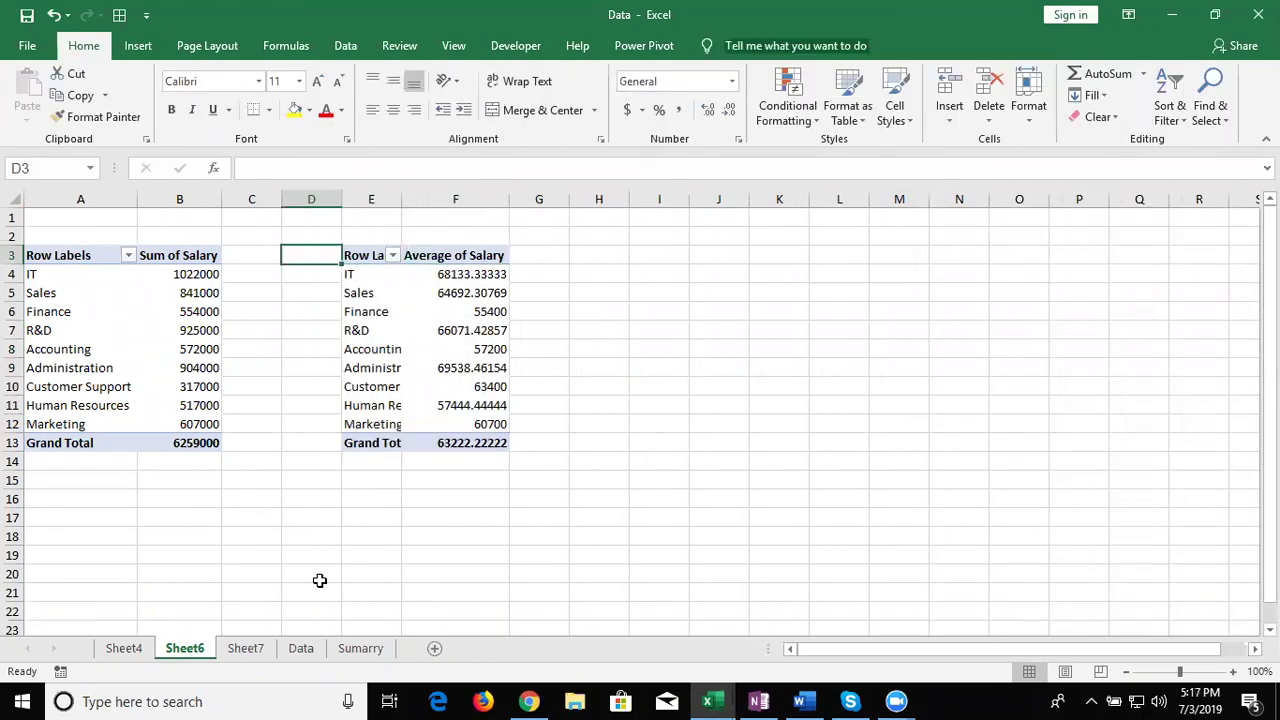
- Copy the Average of Salary pivot table and paste it at I3
key(Right)
key(shift+Right)
key(ctrl+shift+Down)
key(ctrl+c)
key(Right)
key(Right)
key(Right)
key(Right)
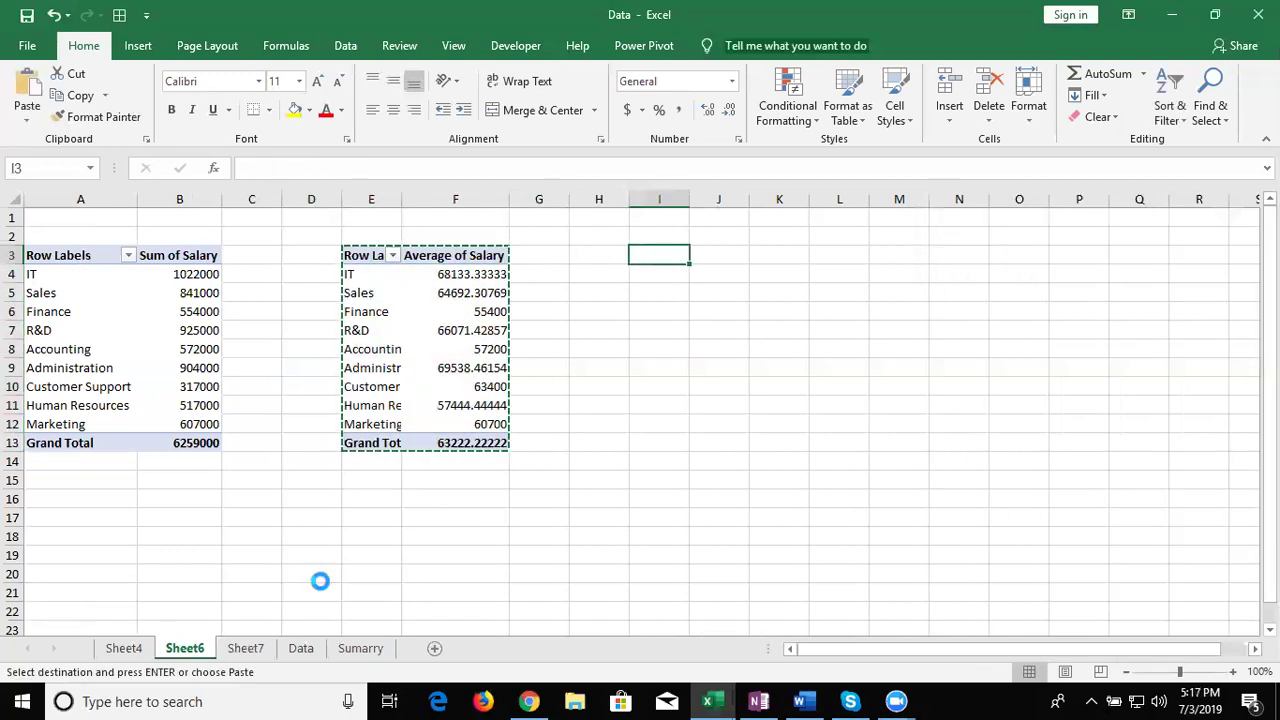
key(ctrl+v)
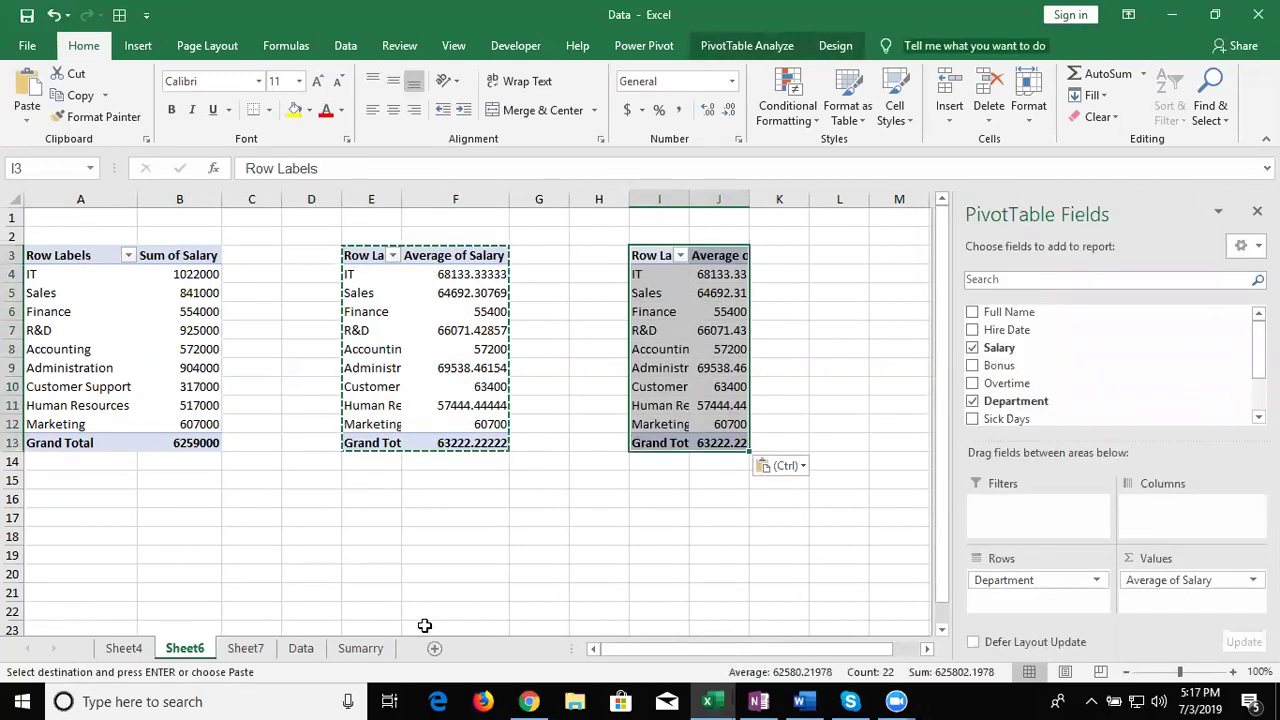
- Replace Average of Salary with Count of Full Name in the copy (IT 15, total 99)
click(1210, 581)
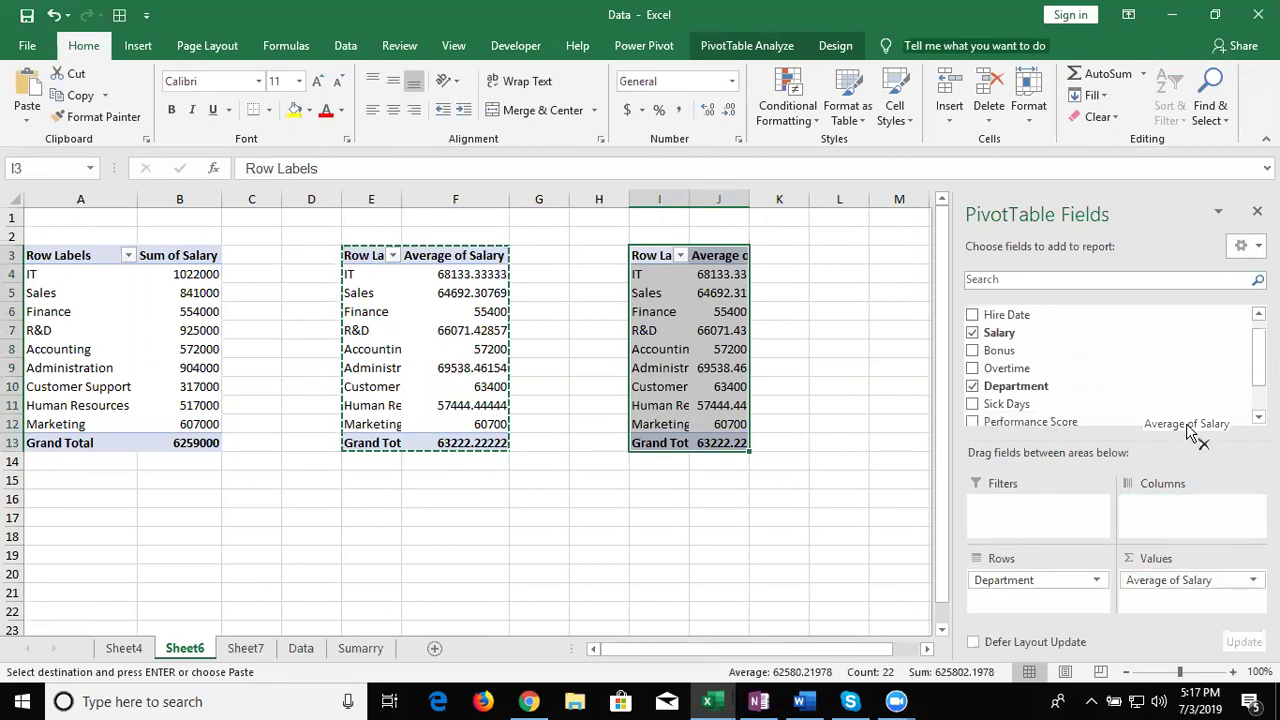
drag(1210, 581, 1190, 435)
scroll(1110, 365, up, 2)
mouse_move(1200, 314)
mouse_down()
mouse_move(1213, 530)
mouse_move(1190, 612)
mouse_up()
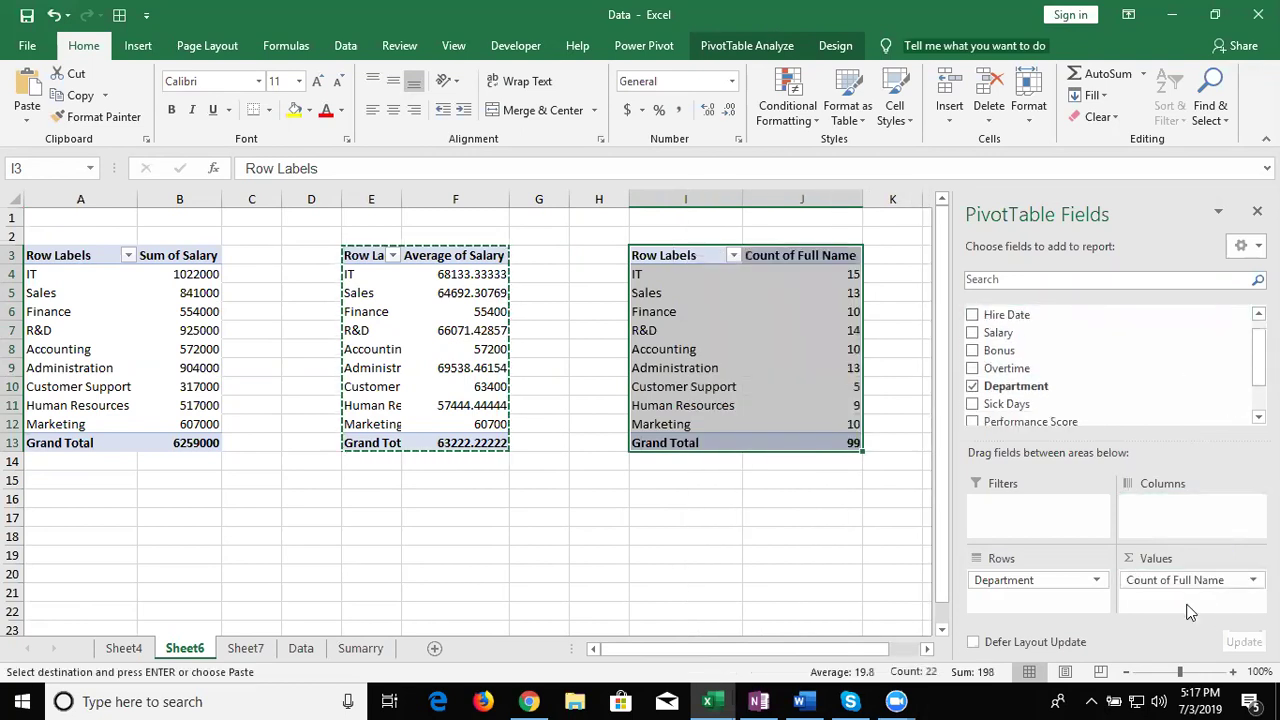
click(833, 529)
- Insert a clustered column PivotChart of the Sum of Salary by Department pivot
click(155, 290)
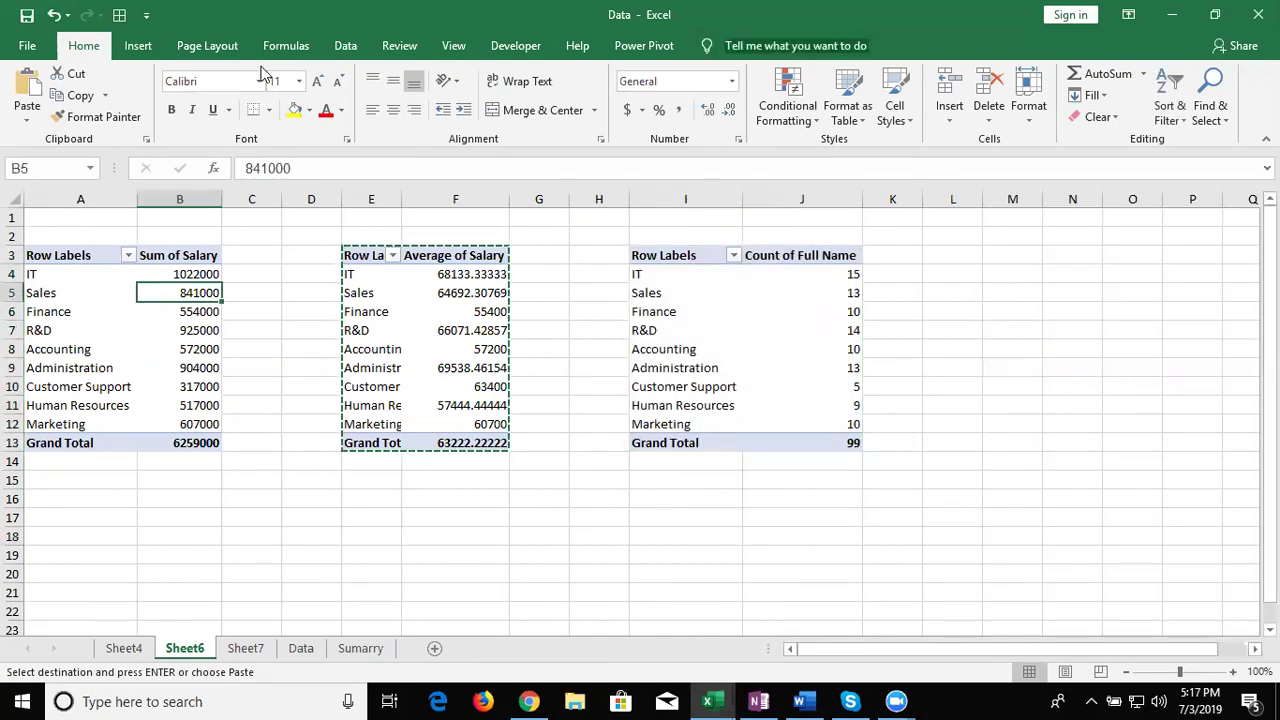
click(138, 46)
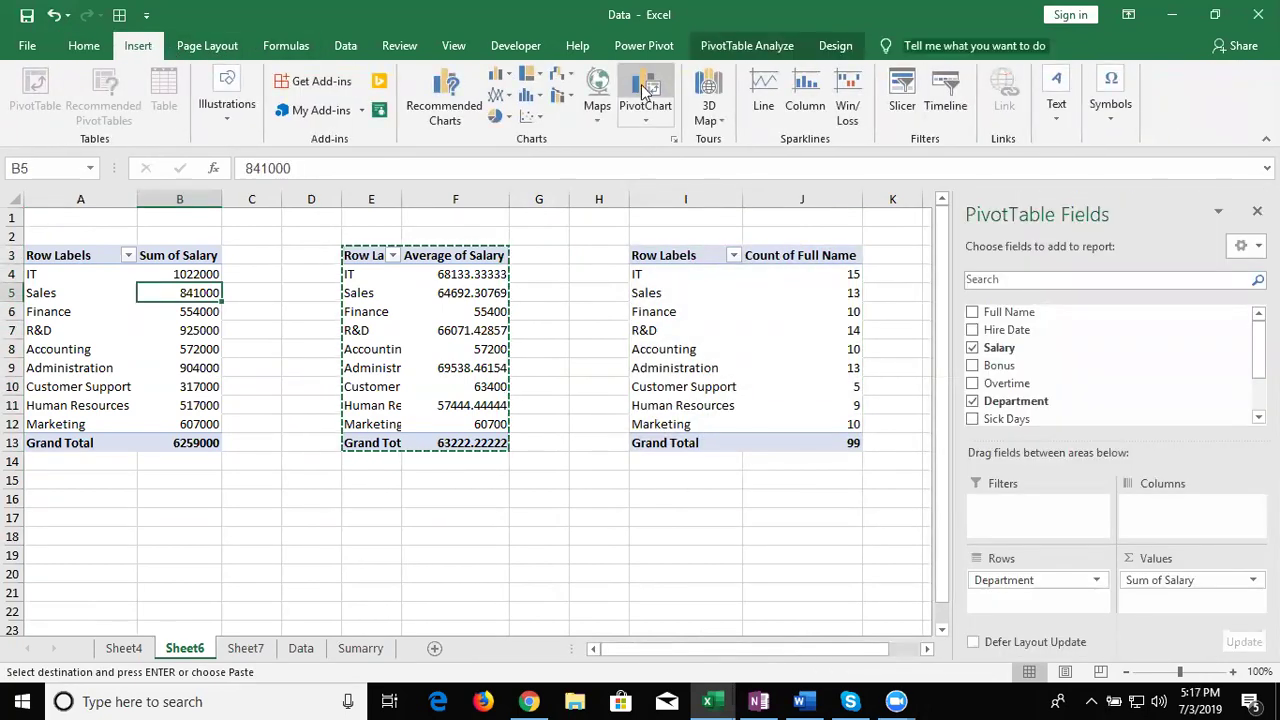
click(498, 80)
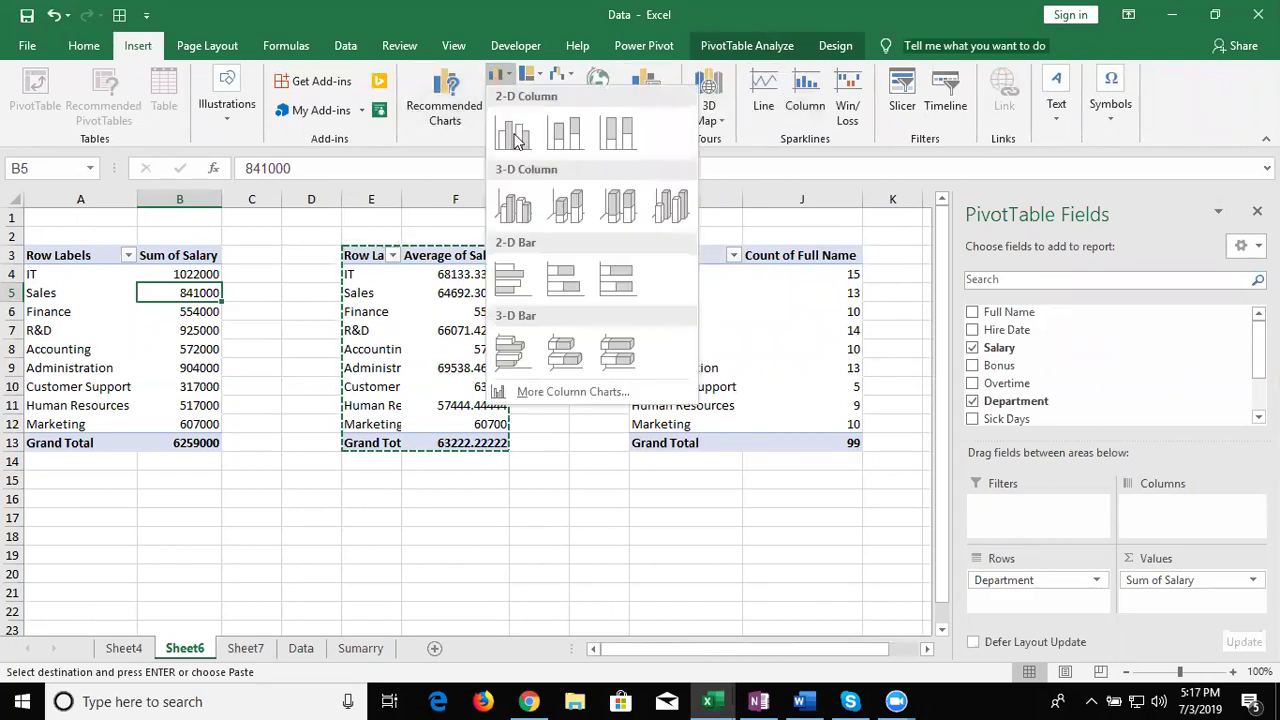
click(514, 133)
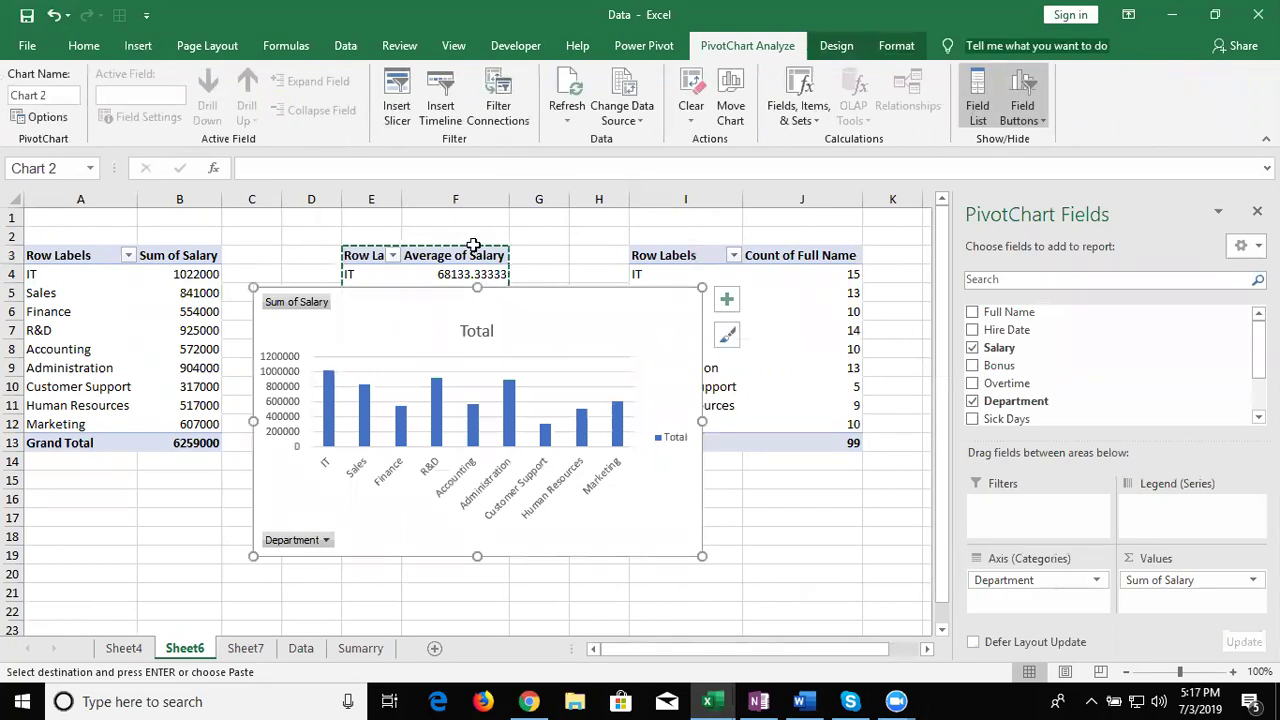
- Apply a dark chart style to the PivotChart and cut it from Sheet6
click(838, 46)
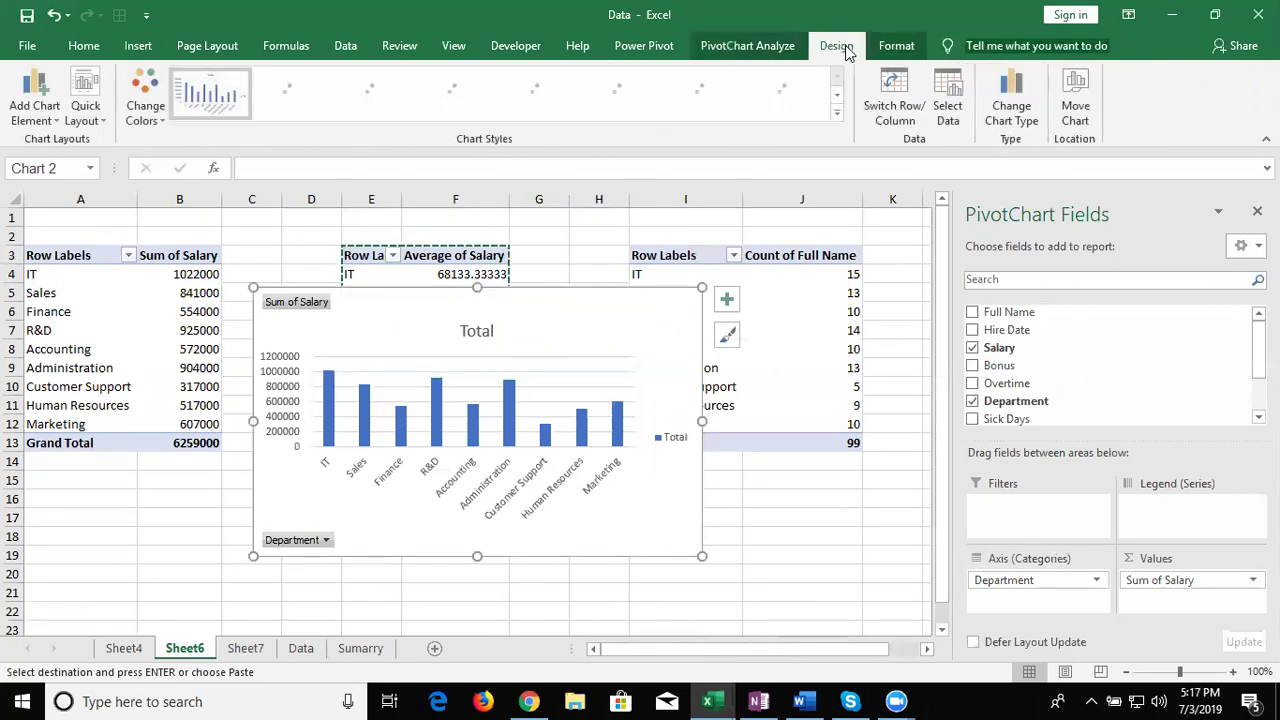
click(838, 120)
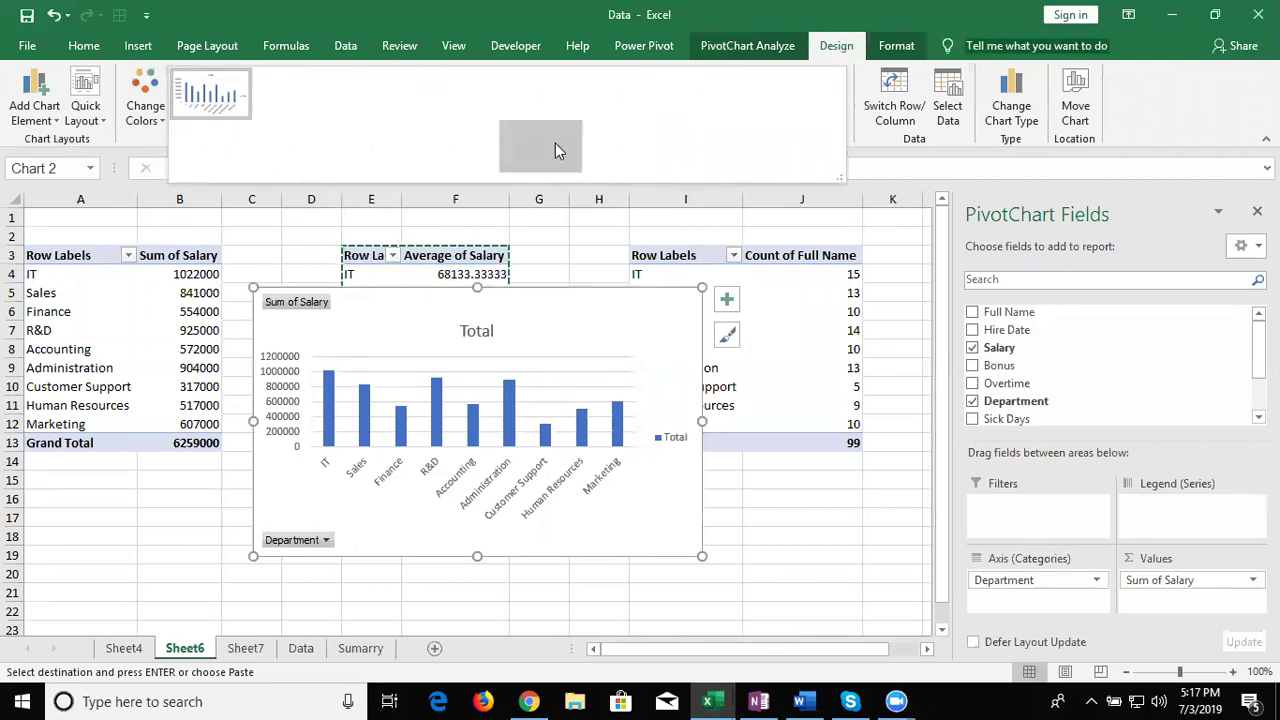
click(555, 143)
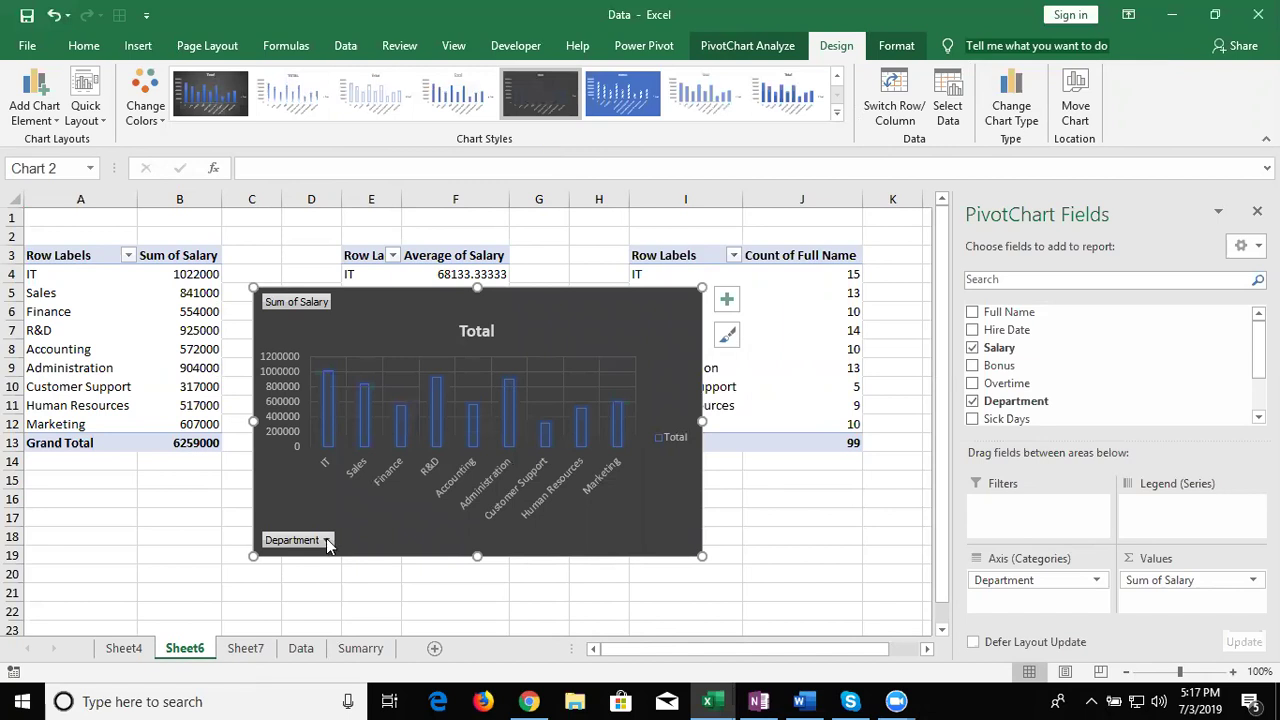
key(ctrl+x)
- Paste the dark Sum of Salary chart onto Sumarry at A1 and hide all its field buttons
click(299, 650)
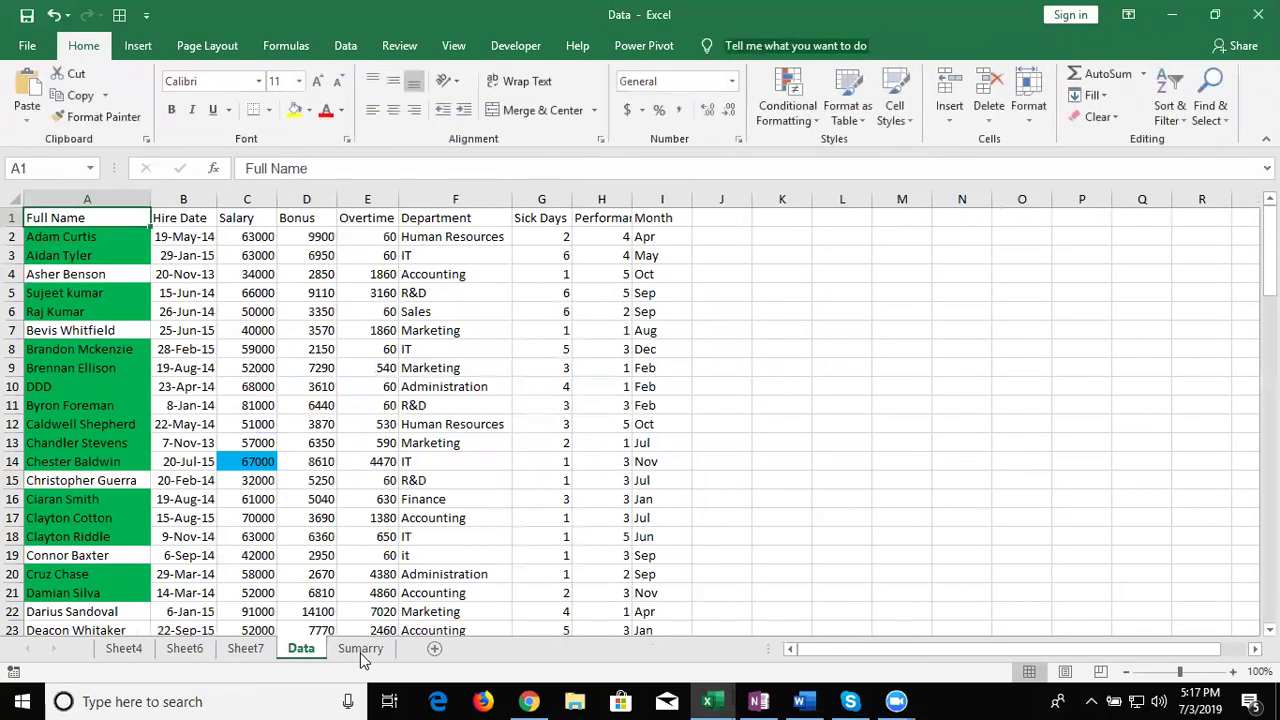
click(362, 652)
key(ctrl+v)
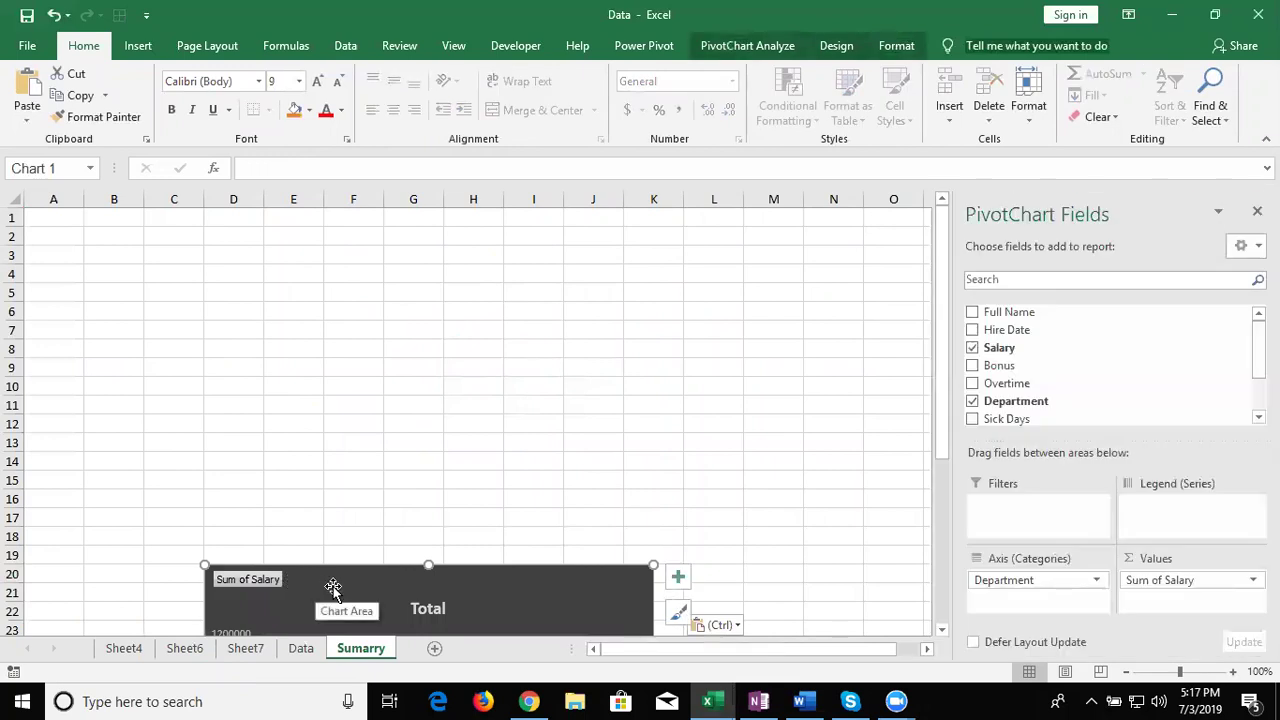
drag(333, 587, 138, 227)
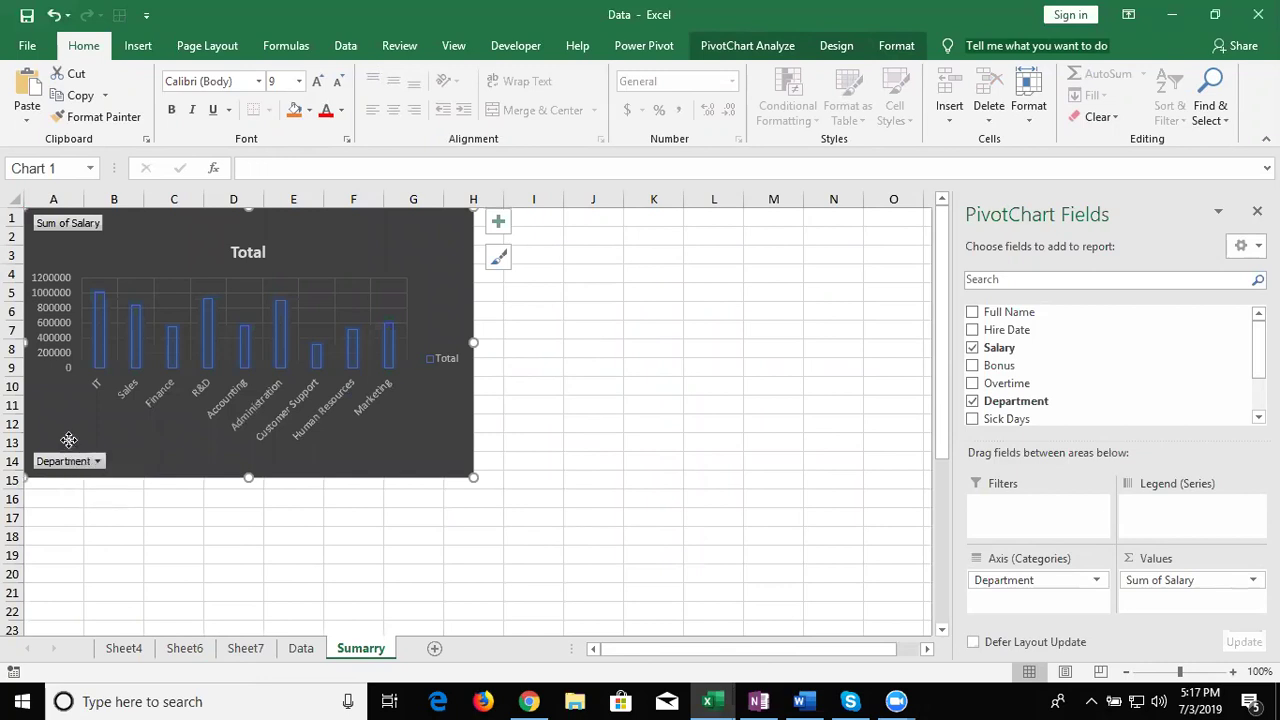
right_click(68, 441)
right_click(58, 468)
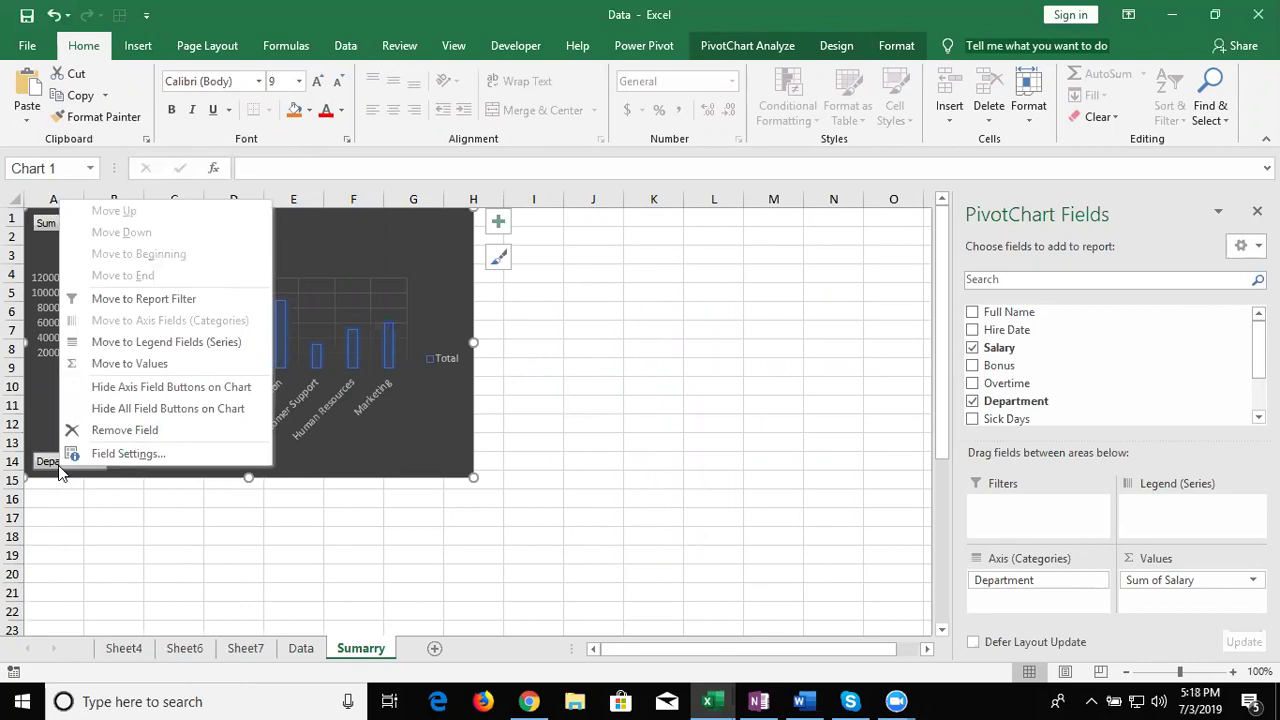
click(127, 408)
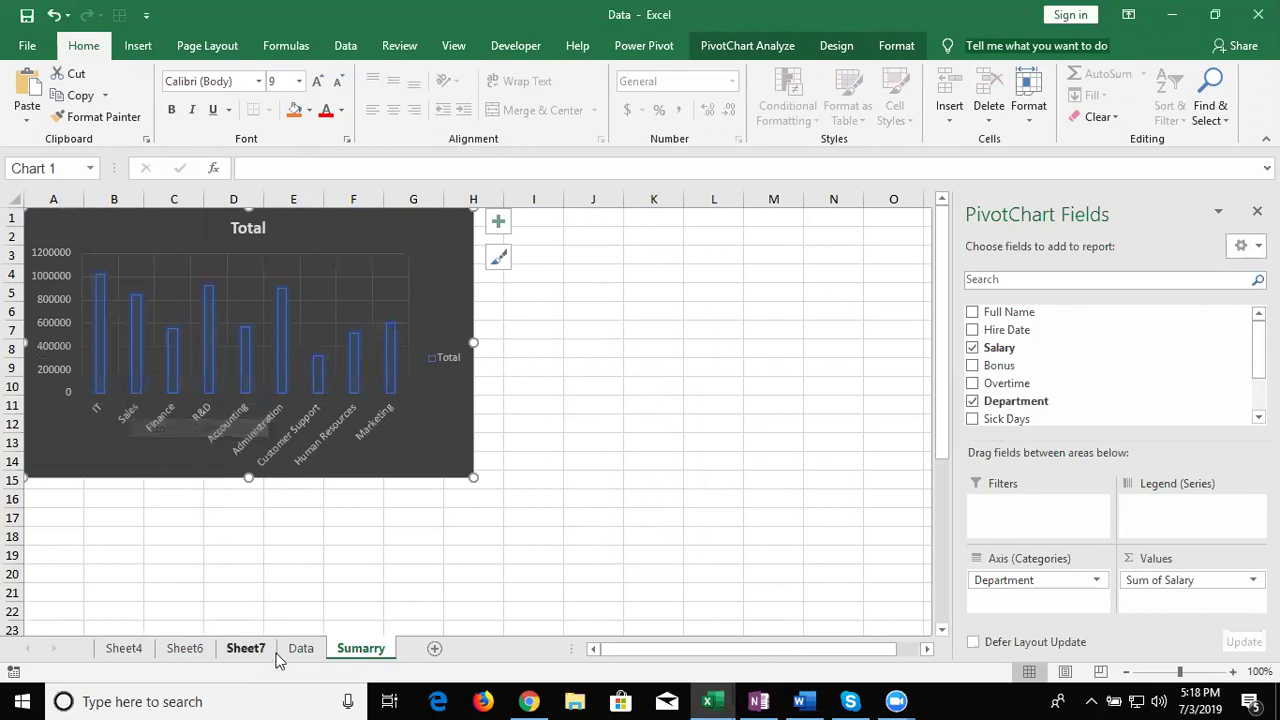
- Insert a clustered column PivotChart from the Average of Salary pivot table on Sheet6
click(204, 655)
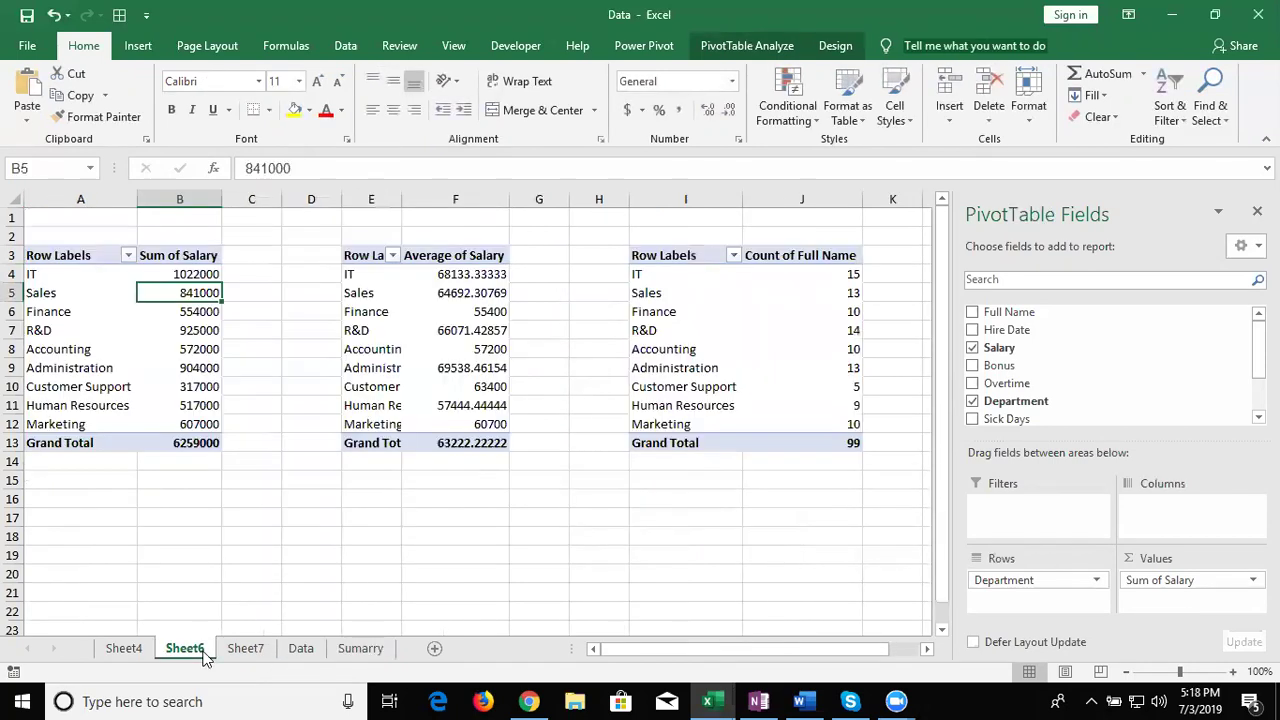
click(417, 367)
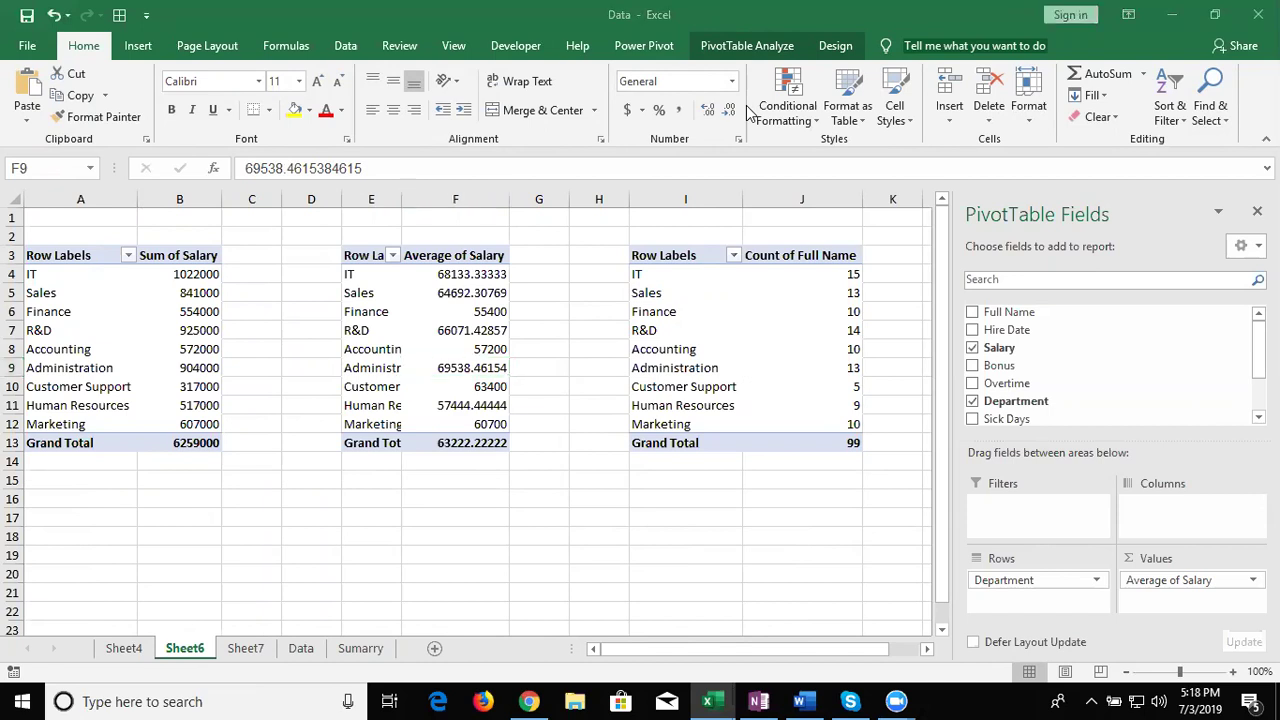
click(137, 50)
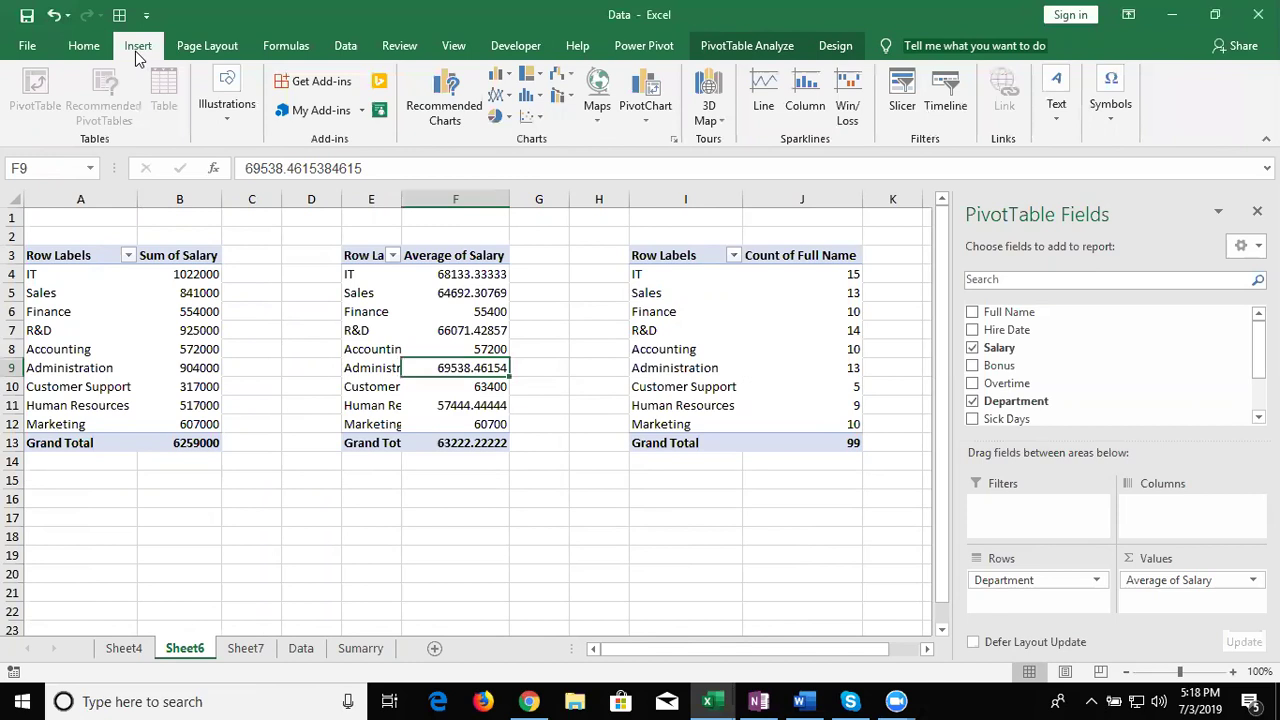
click(500, 82)
click(509, 137)
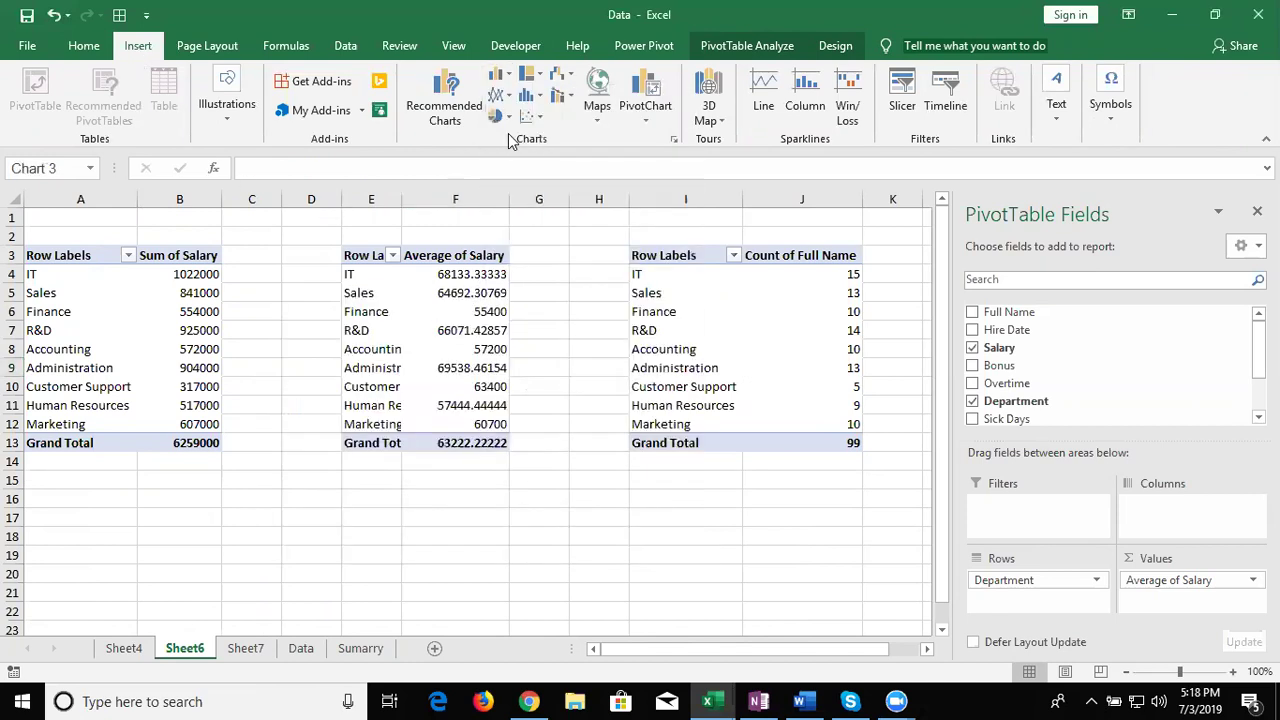
- Apply the dark Style 9 to the average salary chart and cut it from Sheet6
click(733, 50)
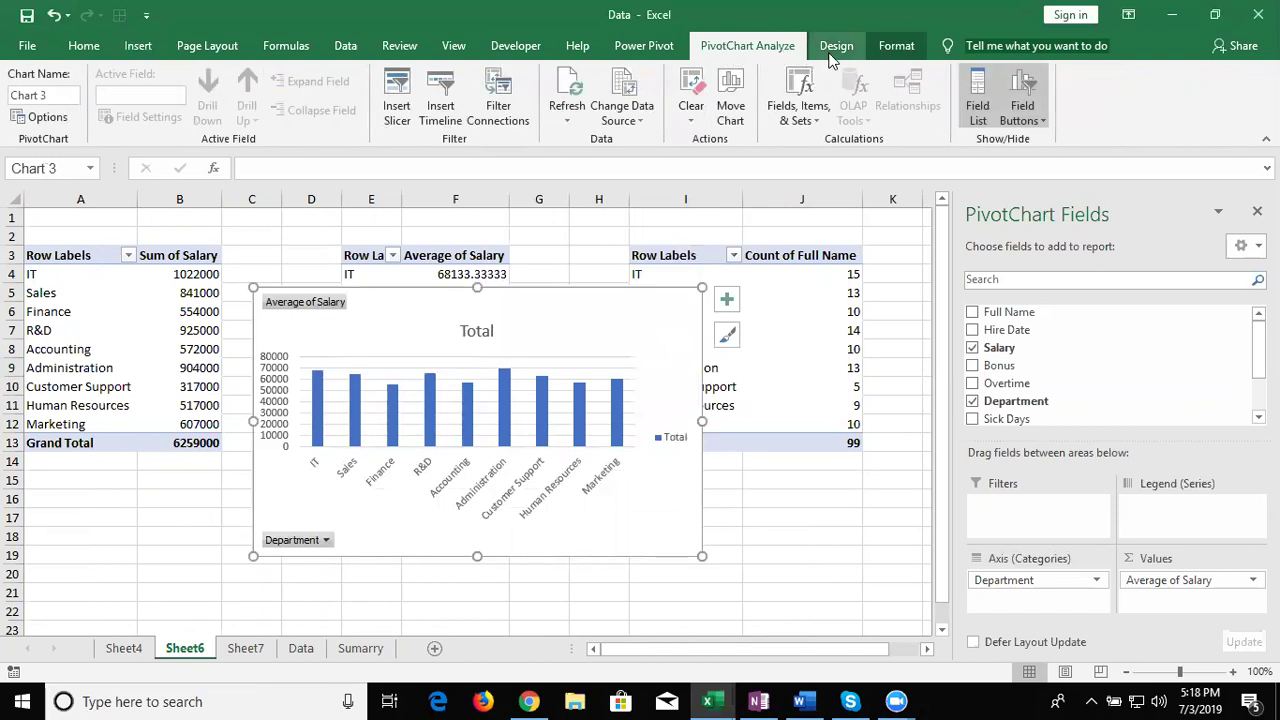
click(835, 47)
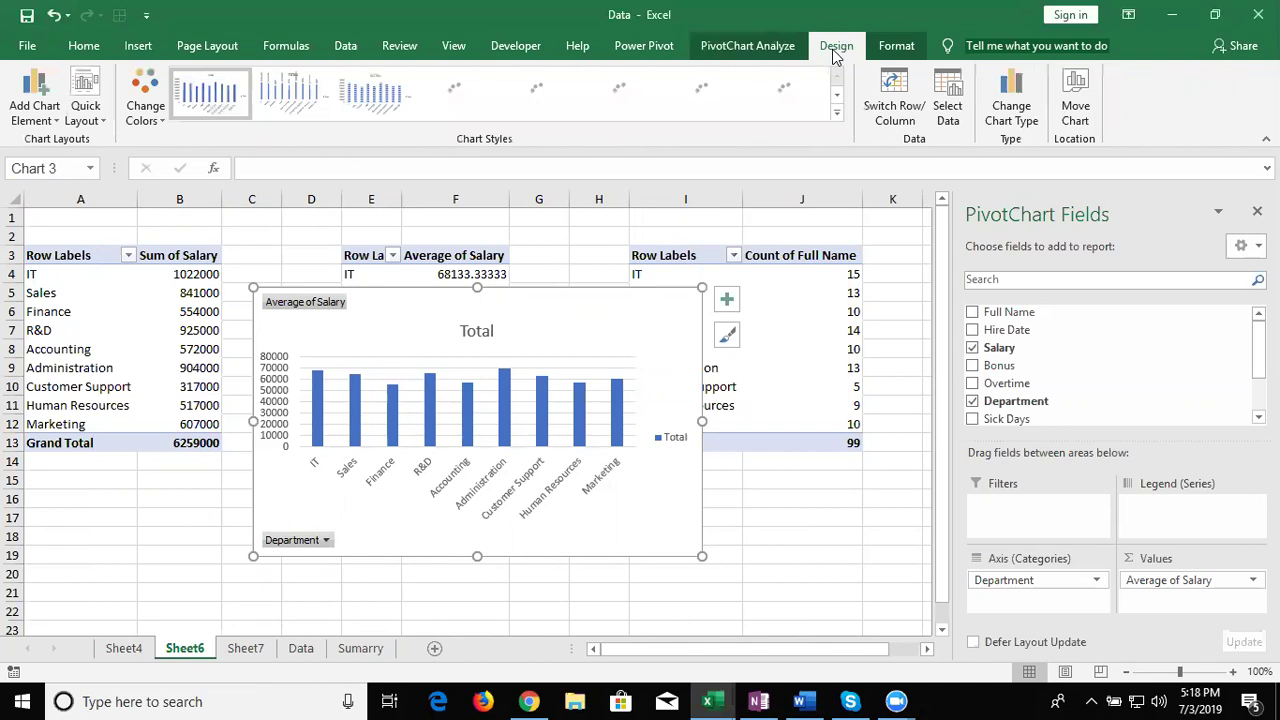
click(835, 114)
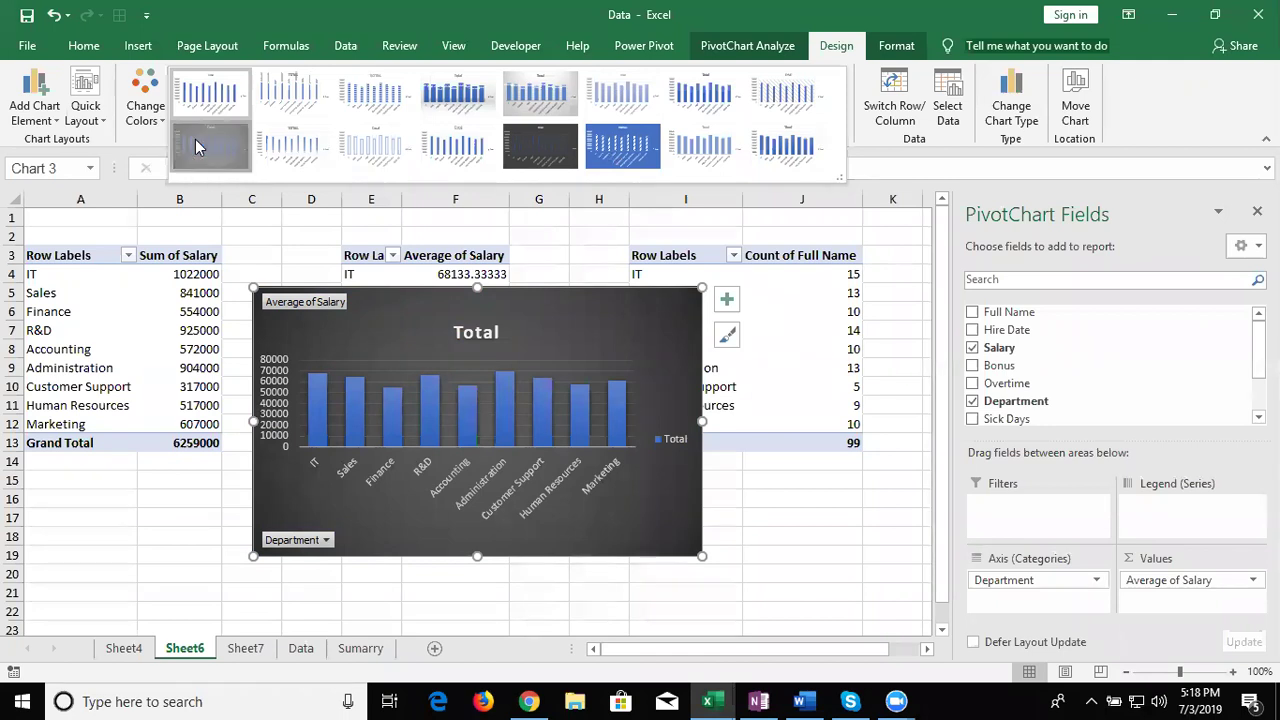
click(197, 146)
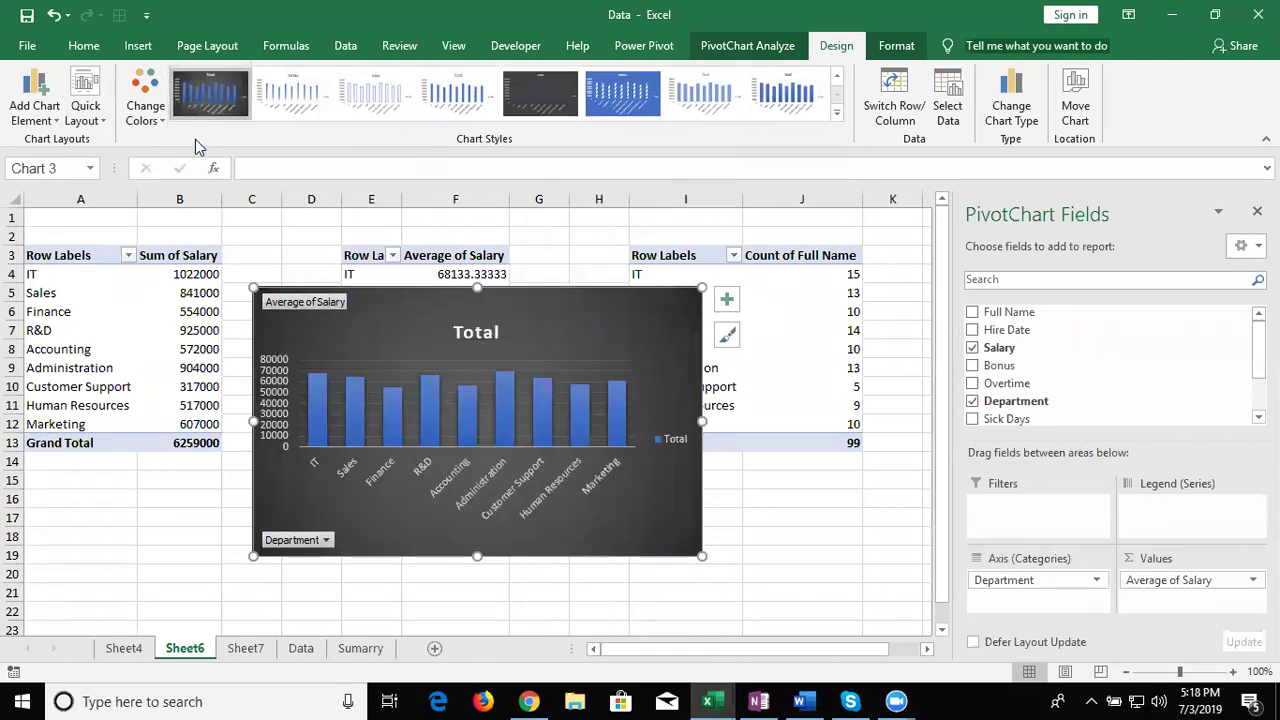
key(Delete)
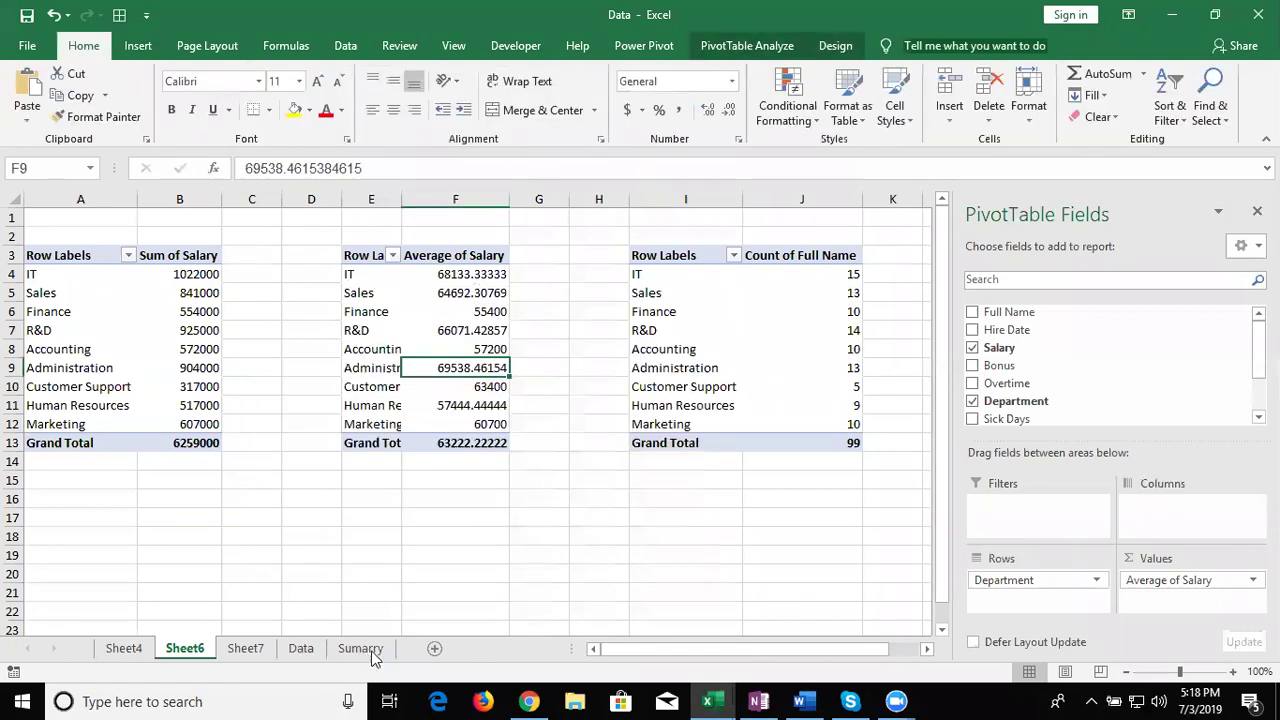
- Paste the Average of Salary chart at I1 on Sumarry, flush against the first chart
click(362, 648)
click(585, 290)
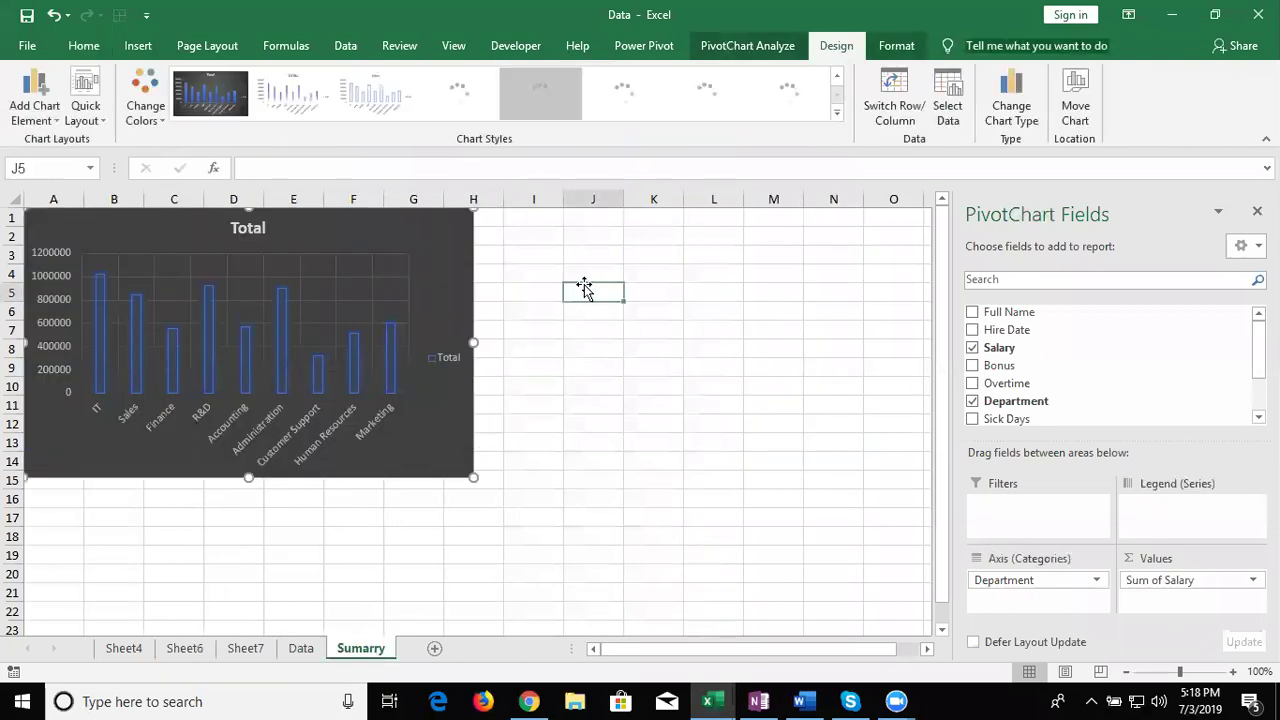
click(524, 218)
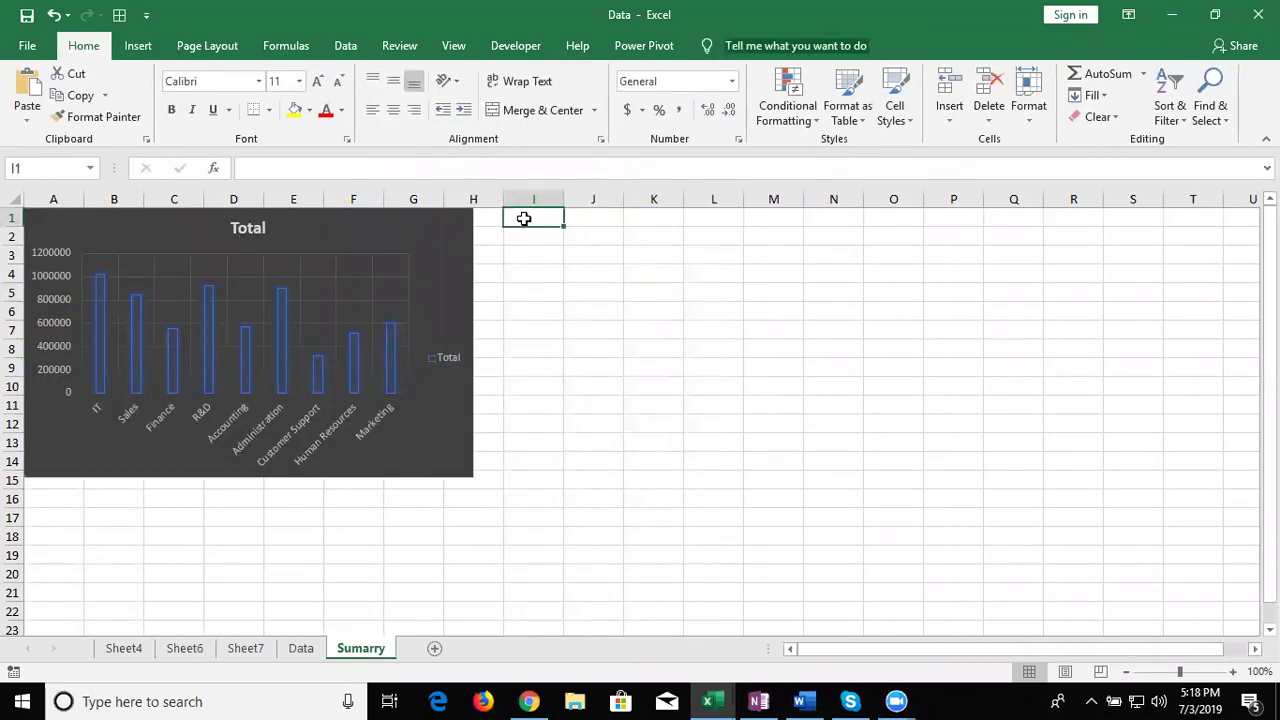
key(ctrl+v)
drag(547, 247, 516, 245)
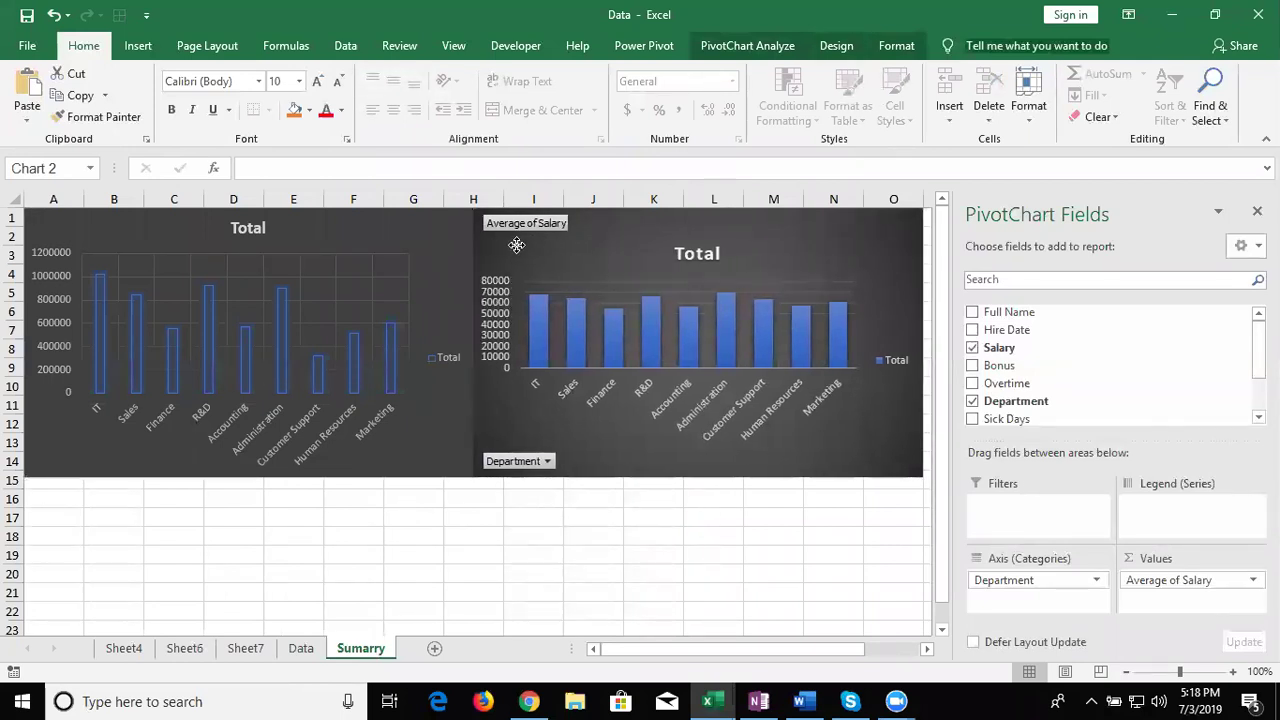
- Hide all field buttons on the average salary chart, then return to Sheet6
right_click(506, 465)
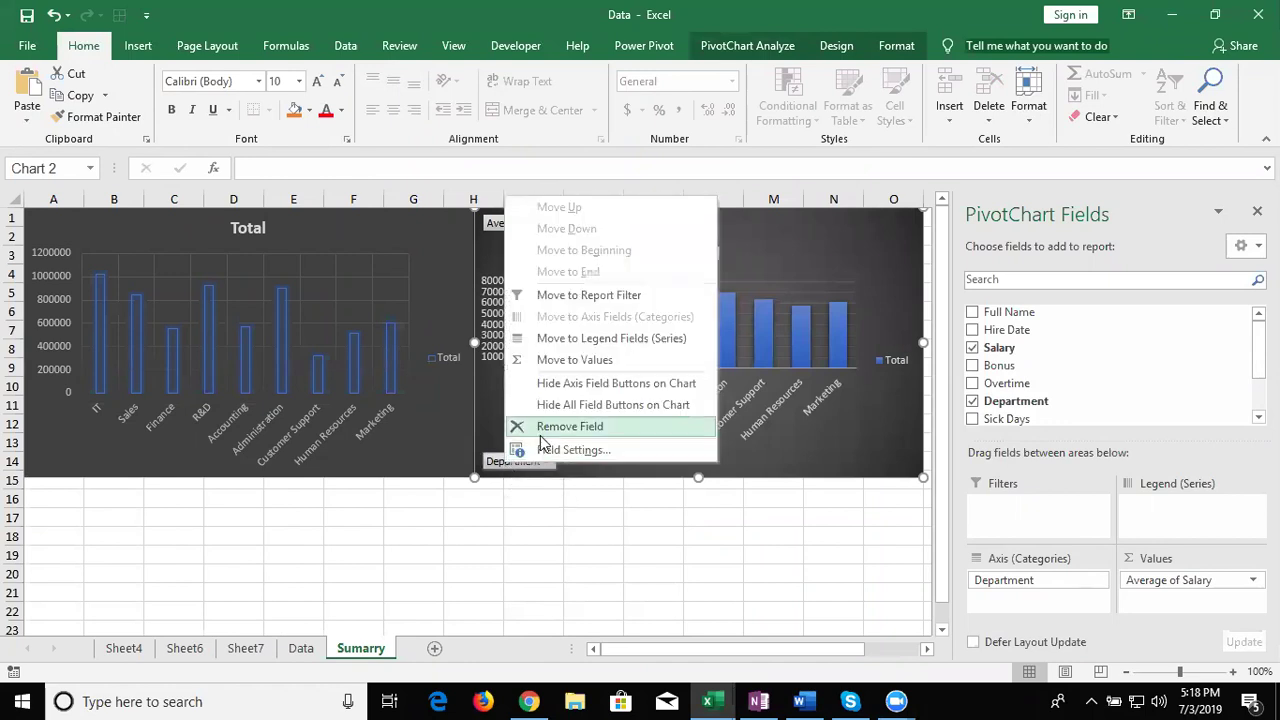
click(561, 414)
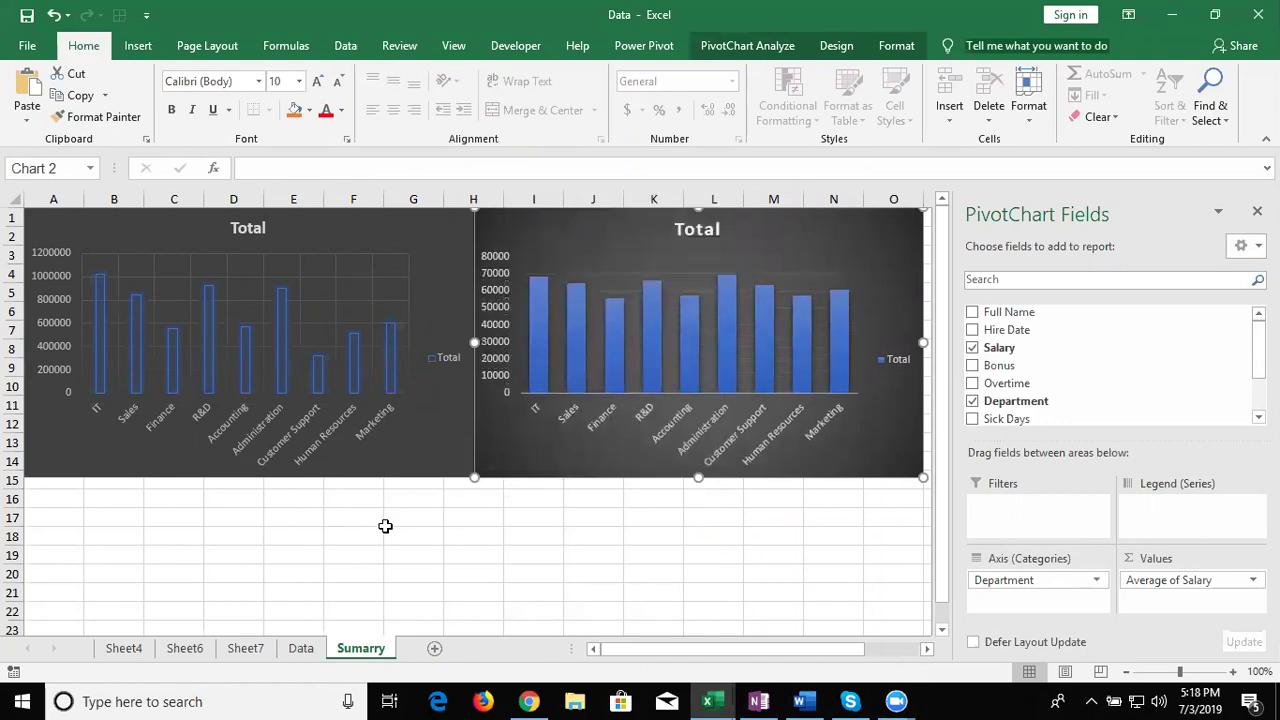
click(259, 647)
click(185, 648)
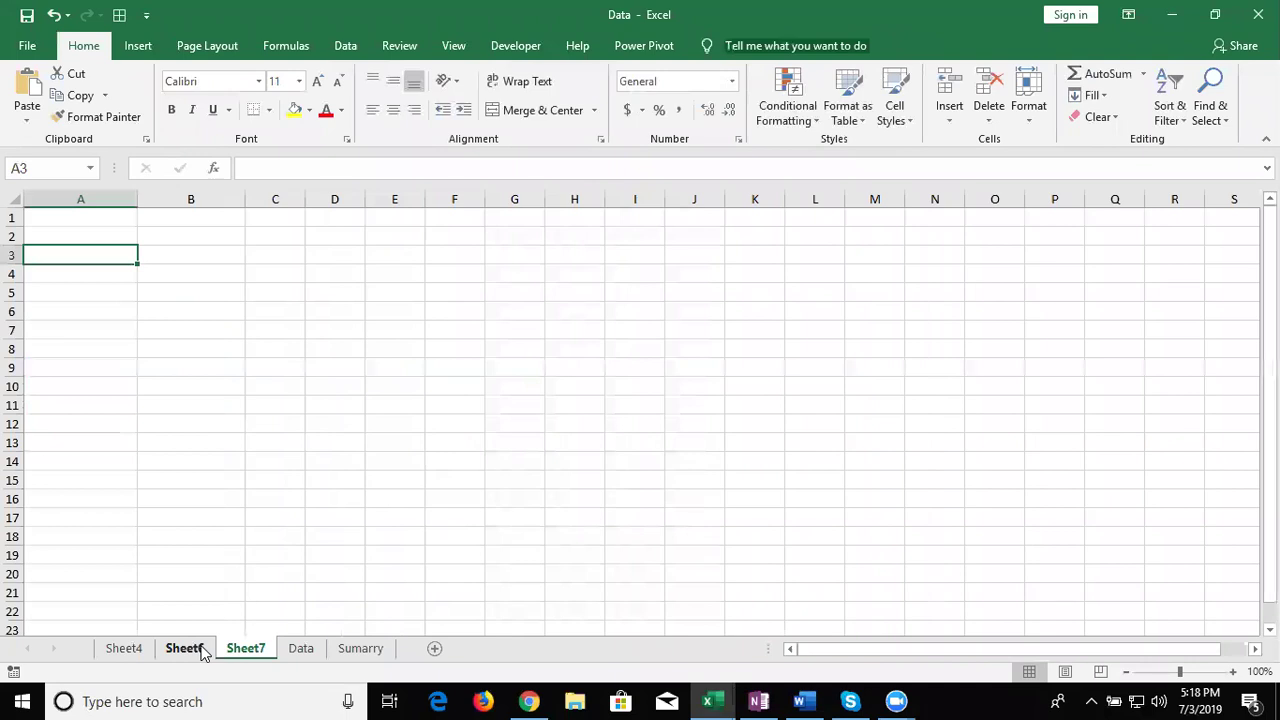
- Insert a basic line PivotChart from the Count of Full Name pivot table
click(667, 376)
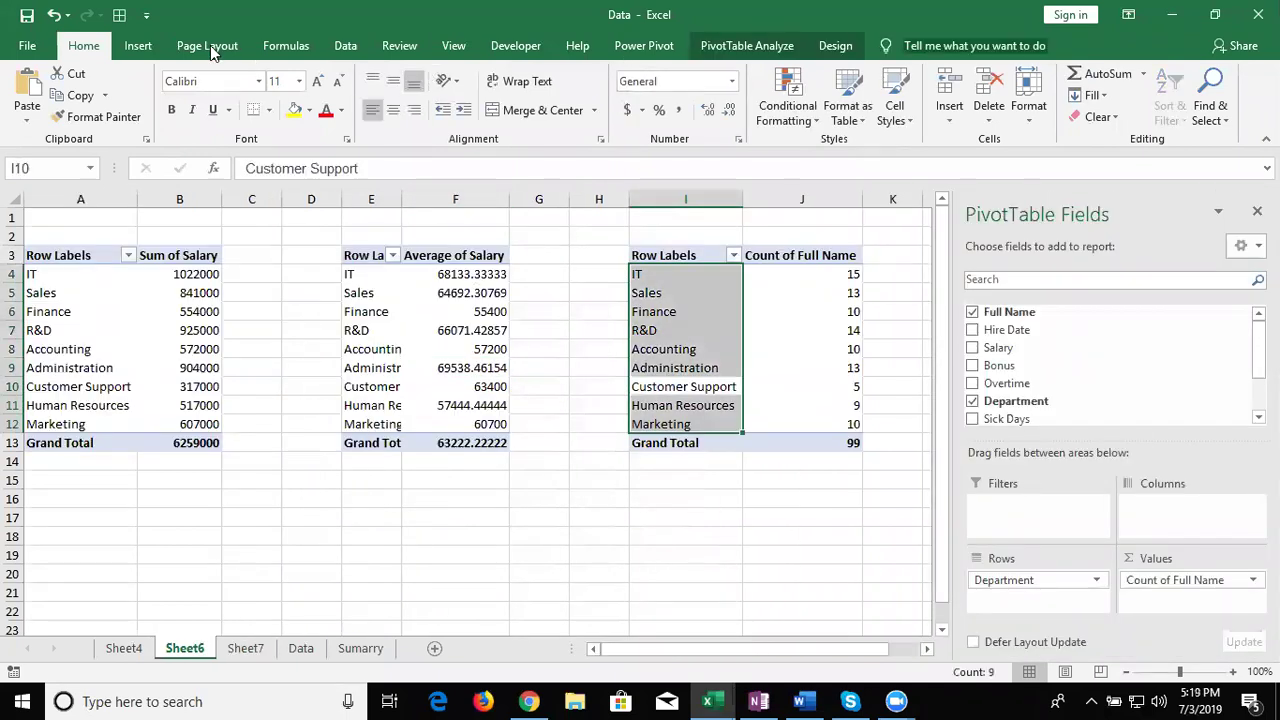
click(138, 46)
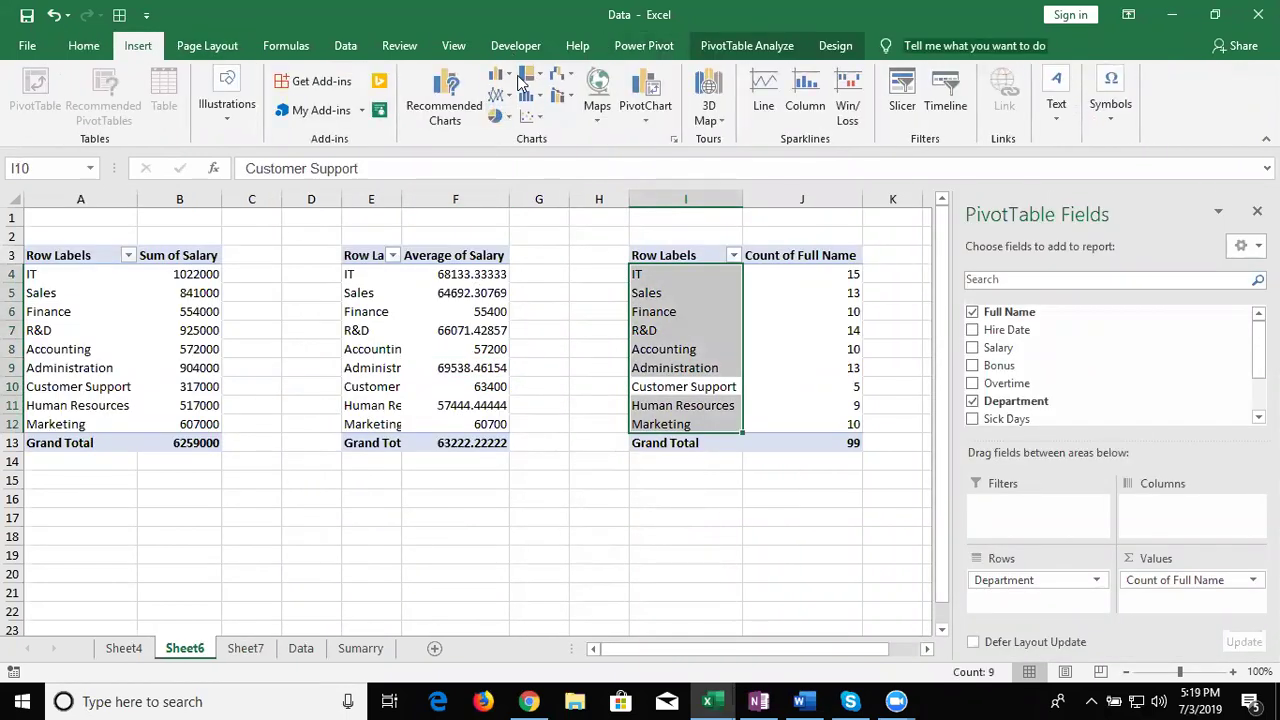
click(461, 133)
click(497, 95)
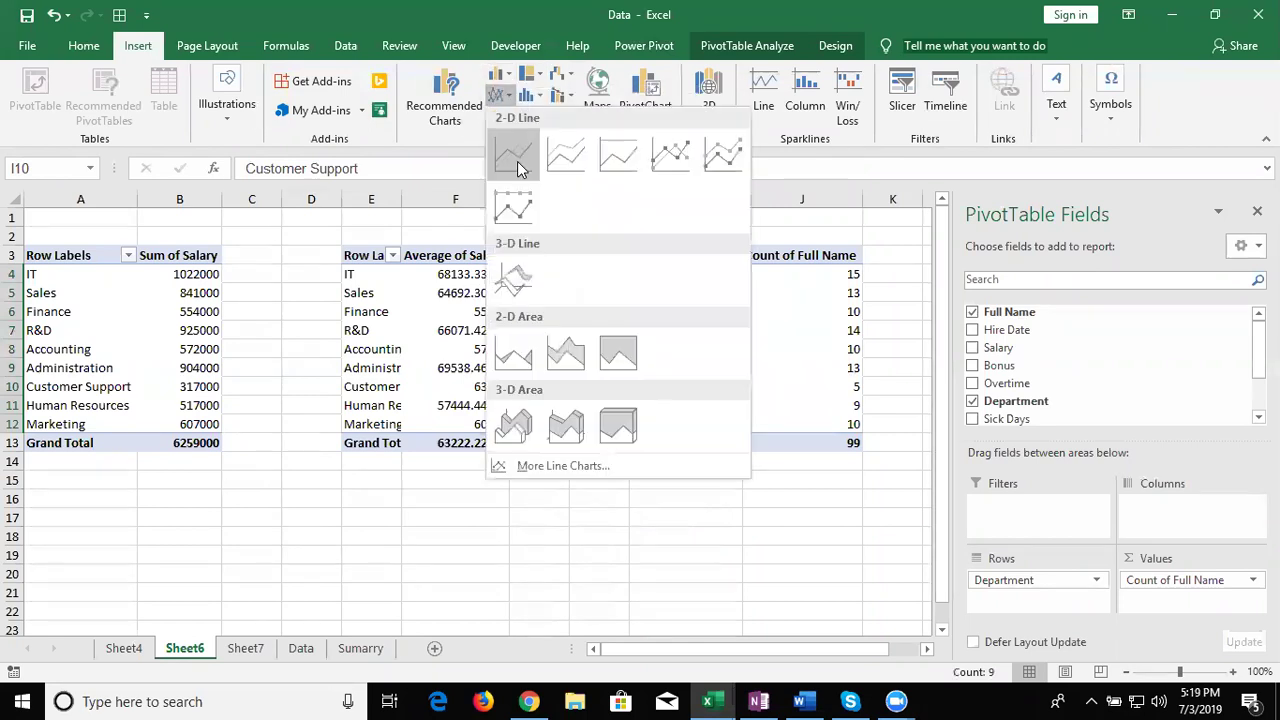
click(517, 163)
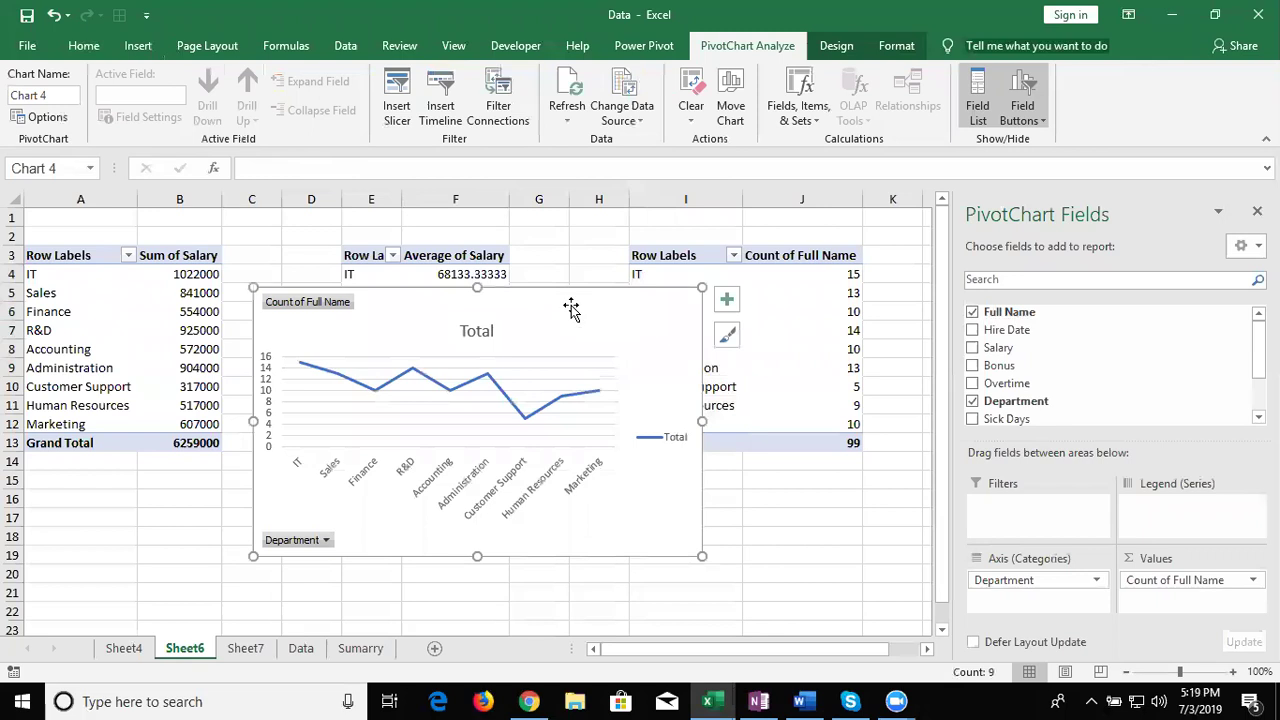
- Give the line chart a dark style, hide all its field buttons, and cut it
click(851, 47)
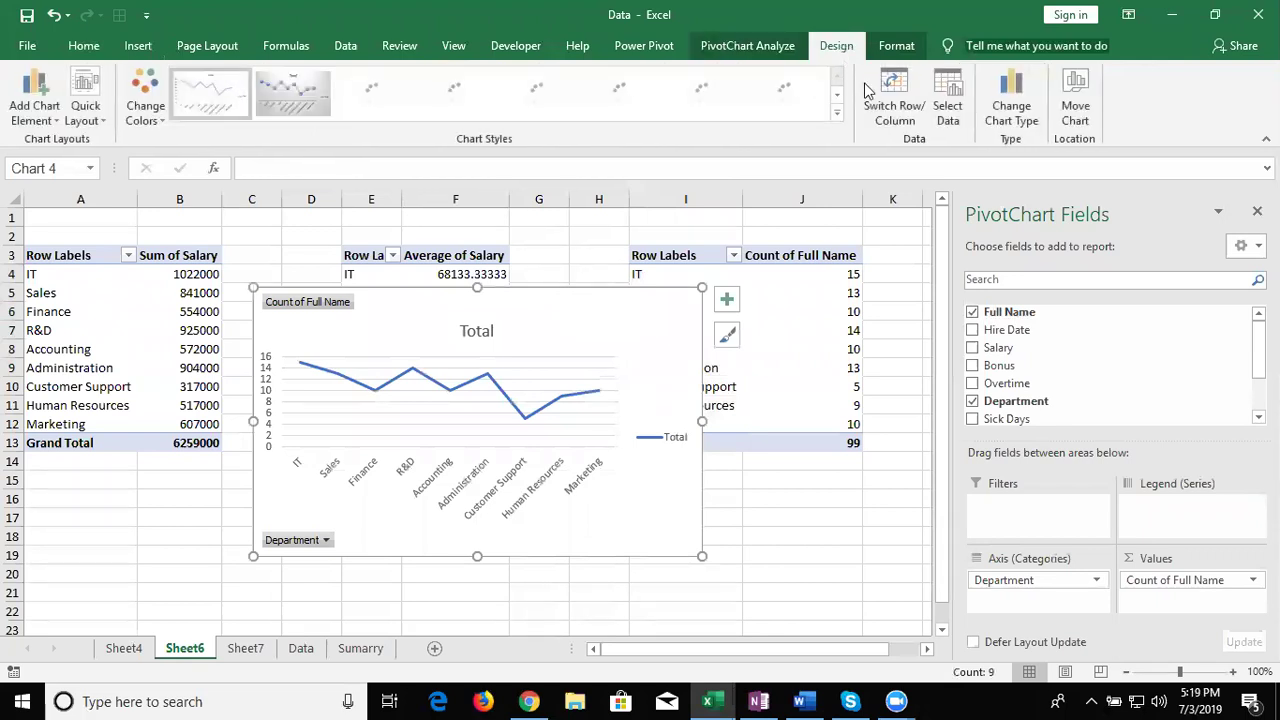
click(836, 116)
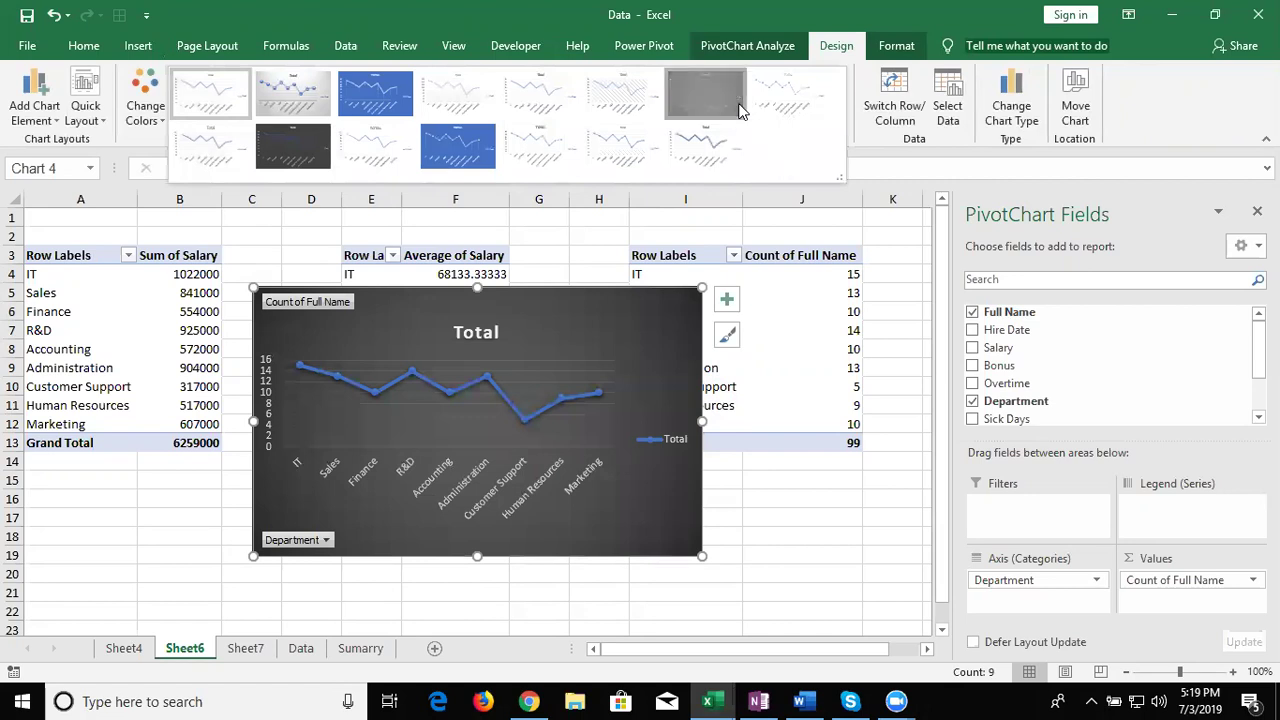
click(705, 95)
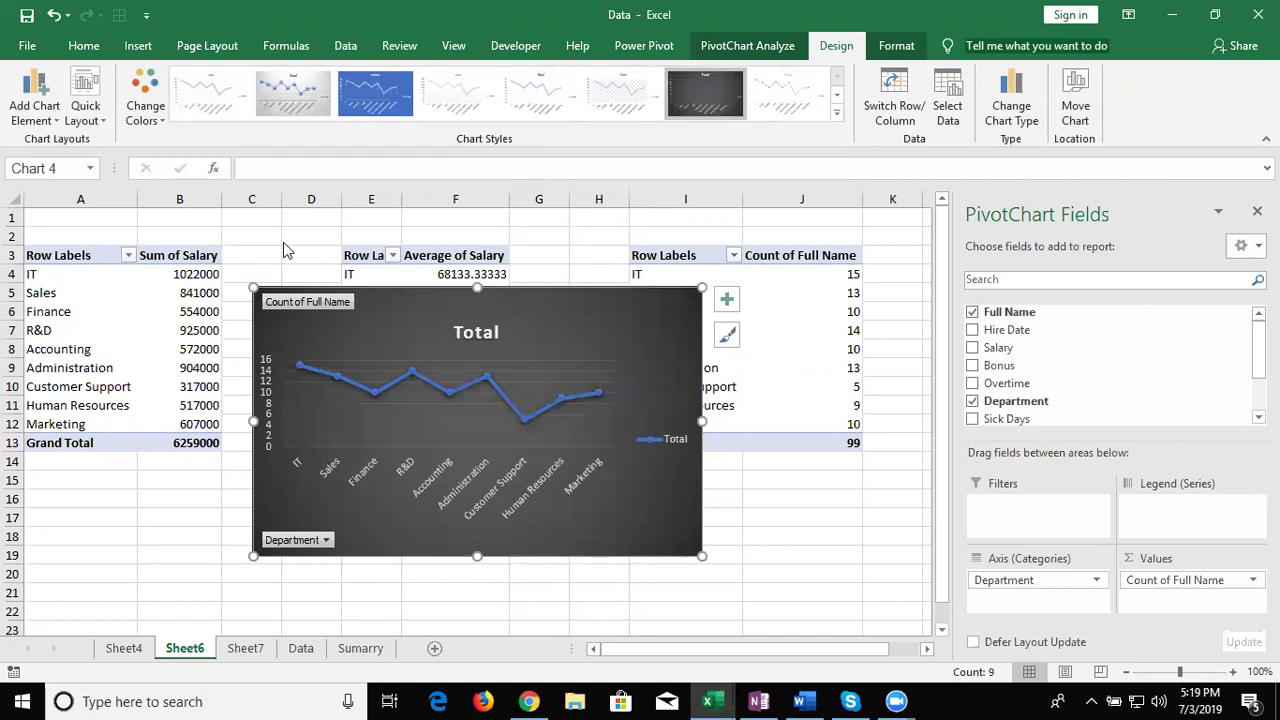
click(726, 298)
right_click(294, 304)
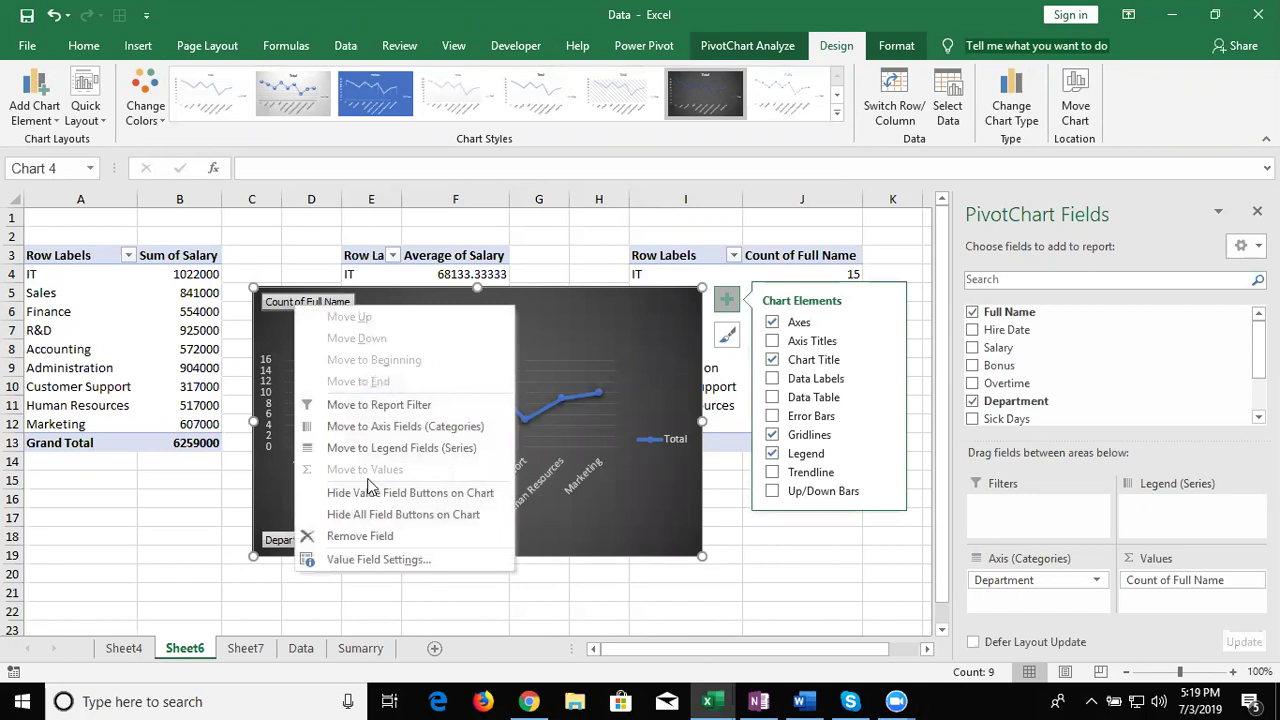
click(403, 514)
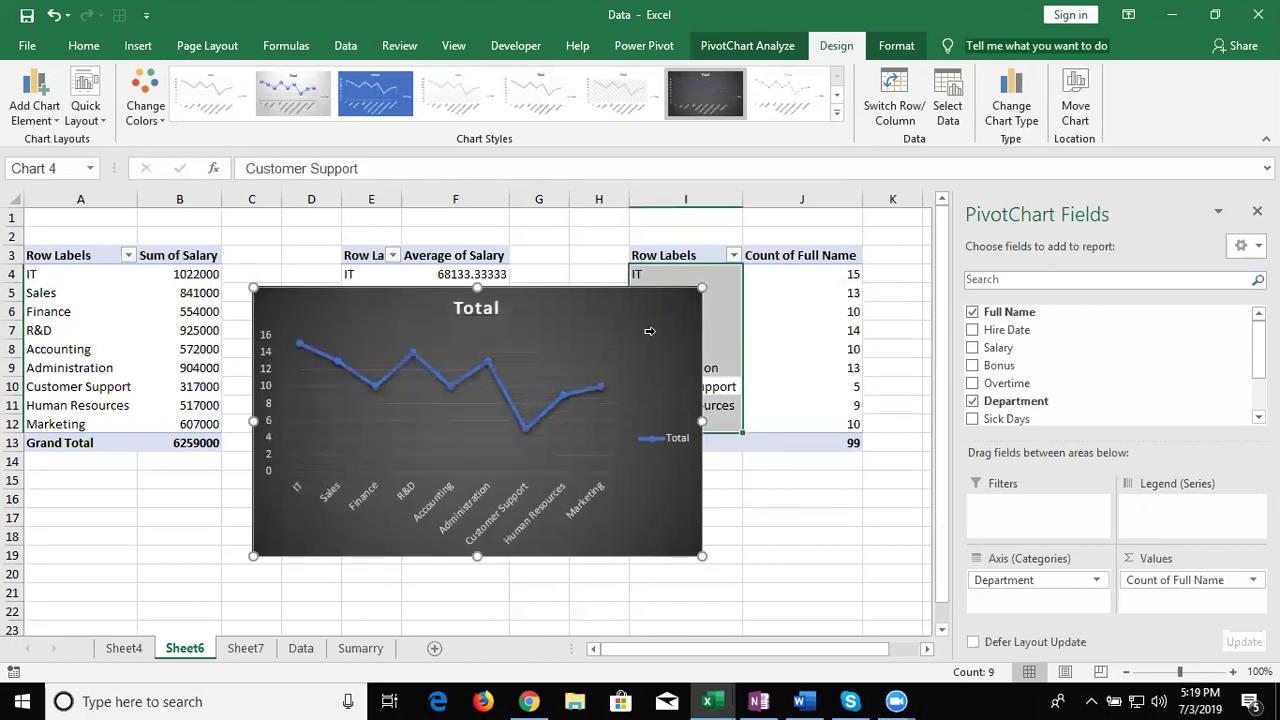
key(Delete)
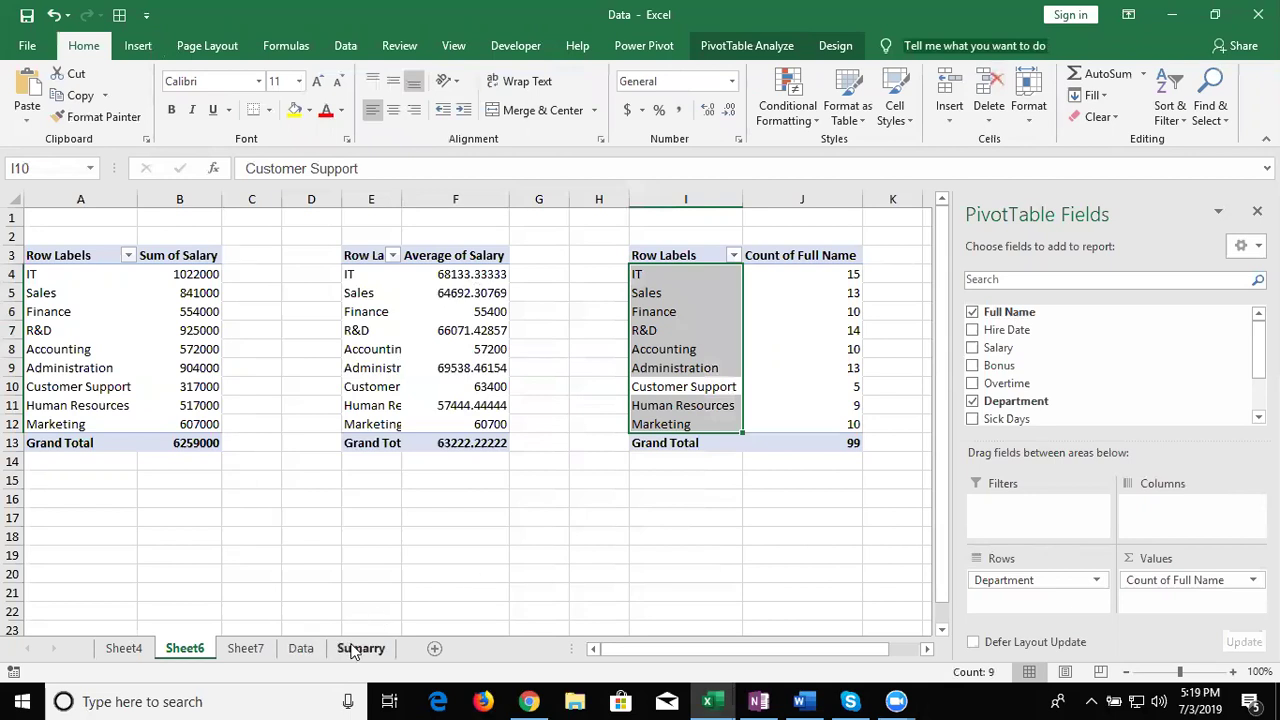
- Paste the line chart at A17 on Summary and stretch it beneath both column charts
click(345, 650)
click(64, 512)
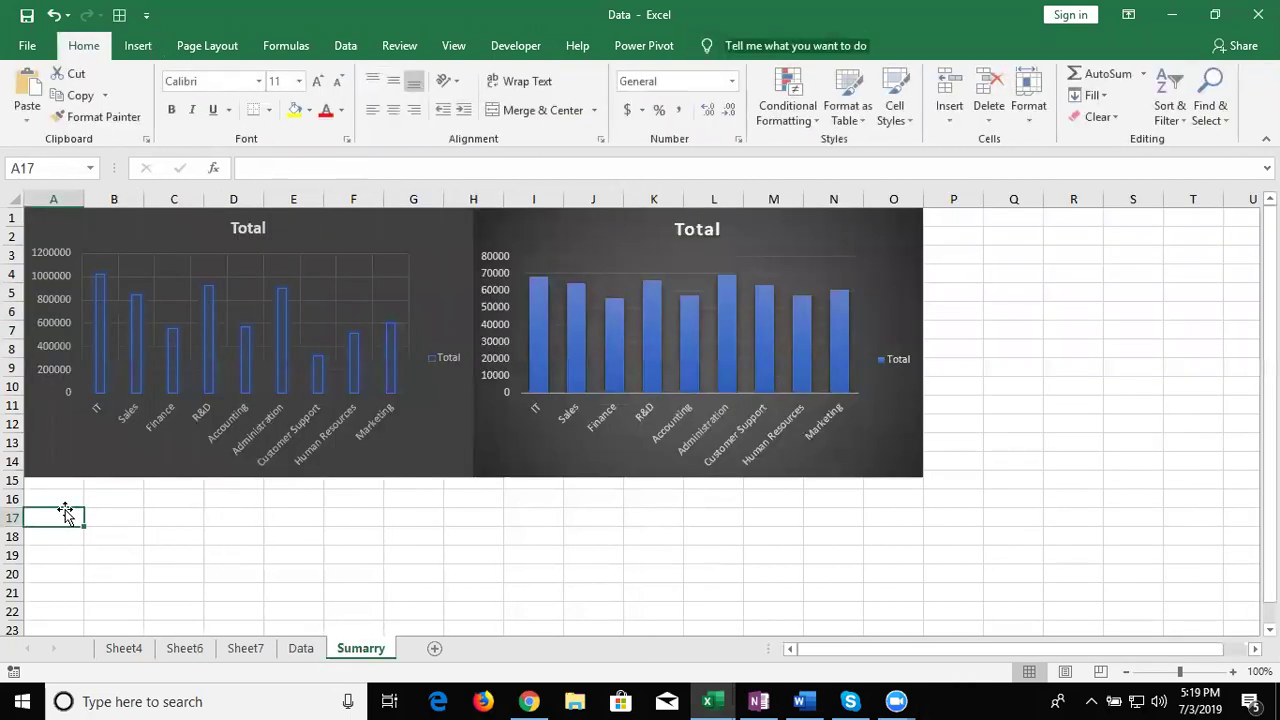
key(ctrl+v)
drag(94, 521, 96, 483)
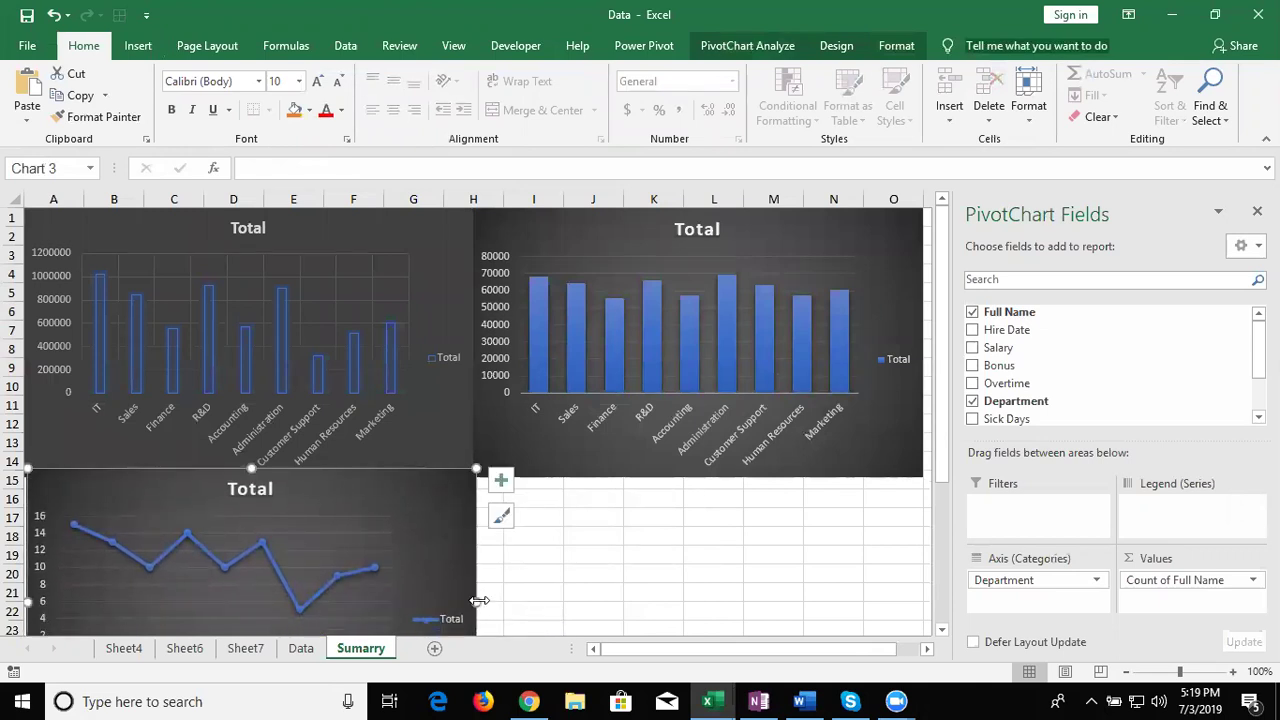
drag(697, 596, 920, 593)
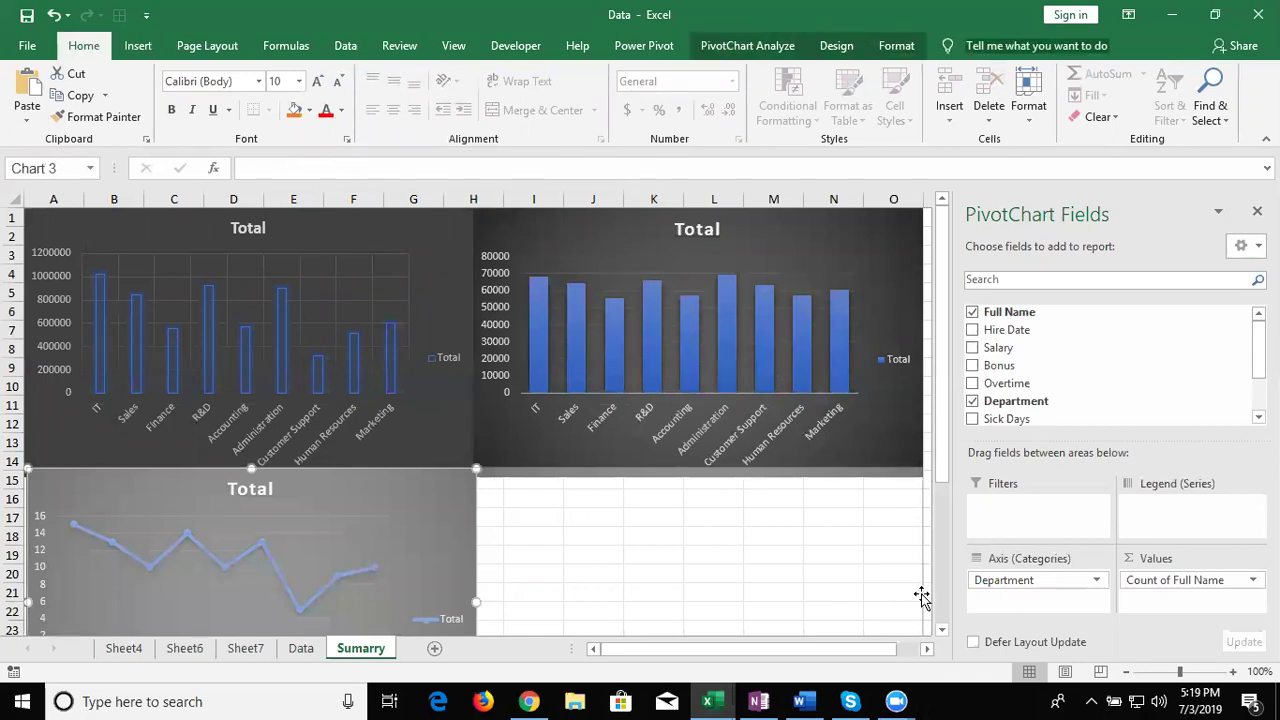
drag(921, 596, 921, 598)
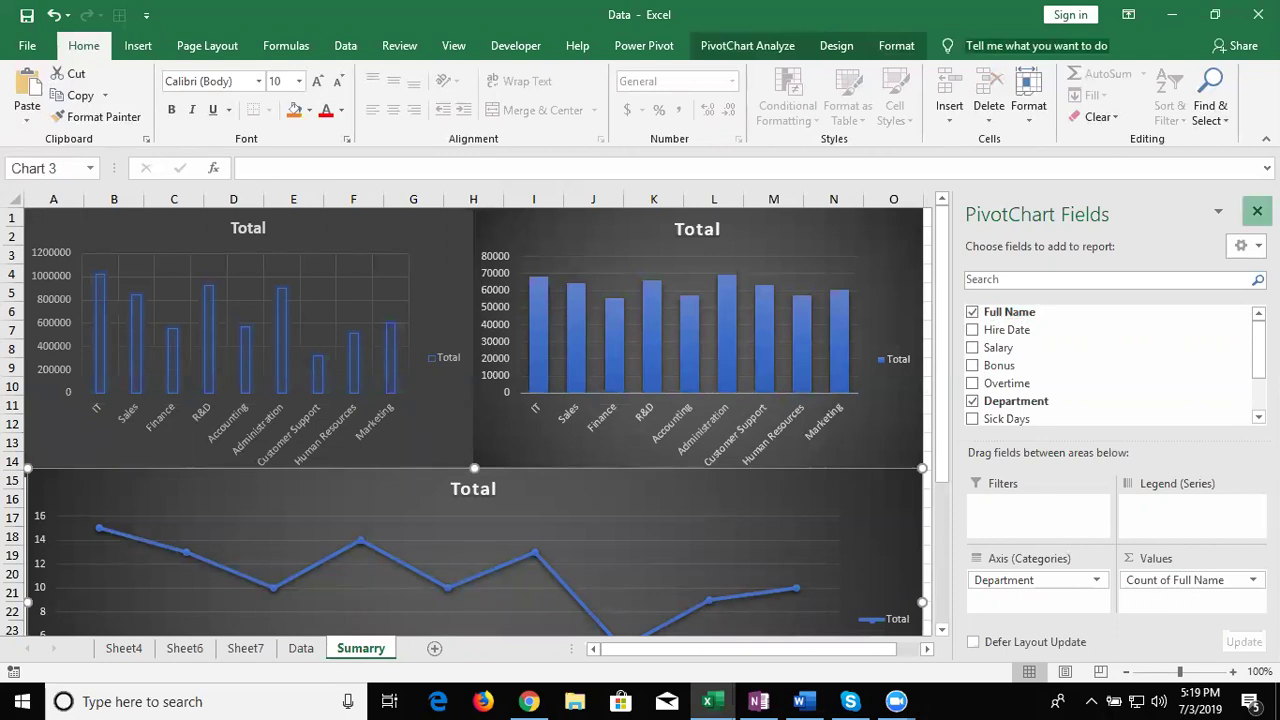
click(1257, 210)
click(1088, 235)
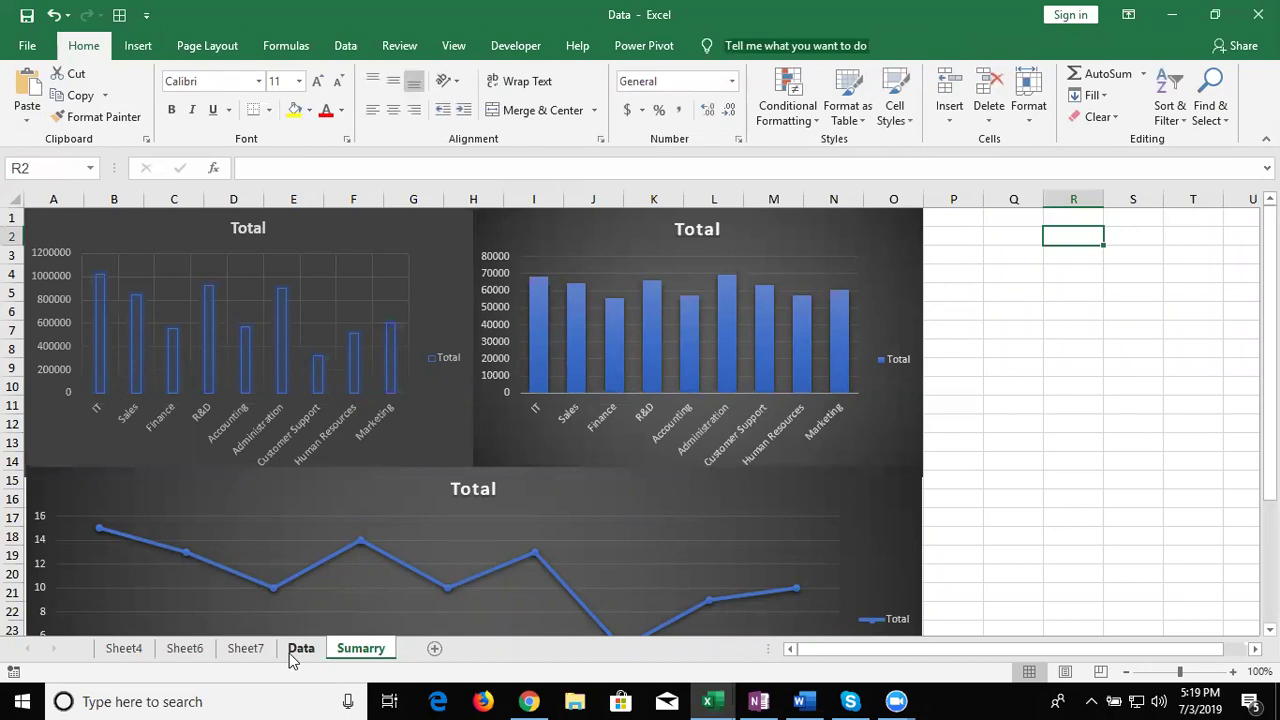
click(247, 650)
- Insert Month, Performance Score and Sick Days slicers for the Sheet6 salary pivot table
click(190, 650)
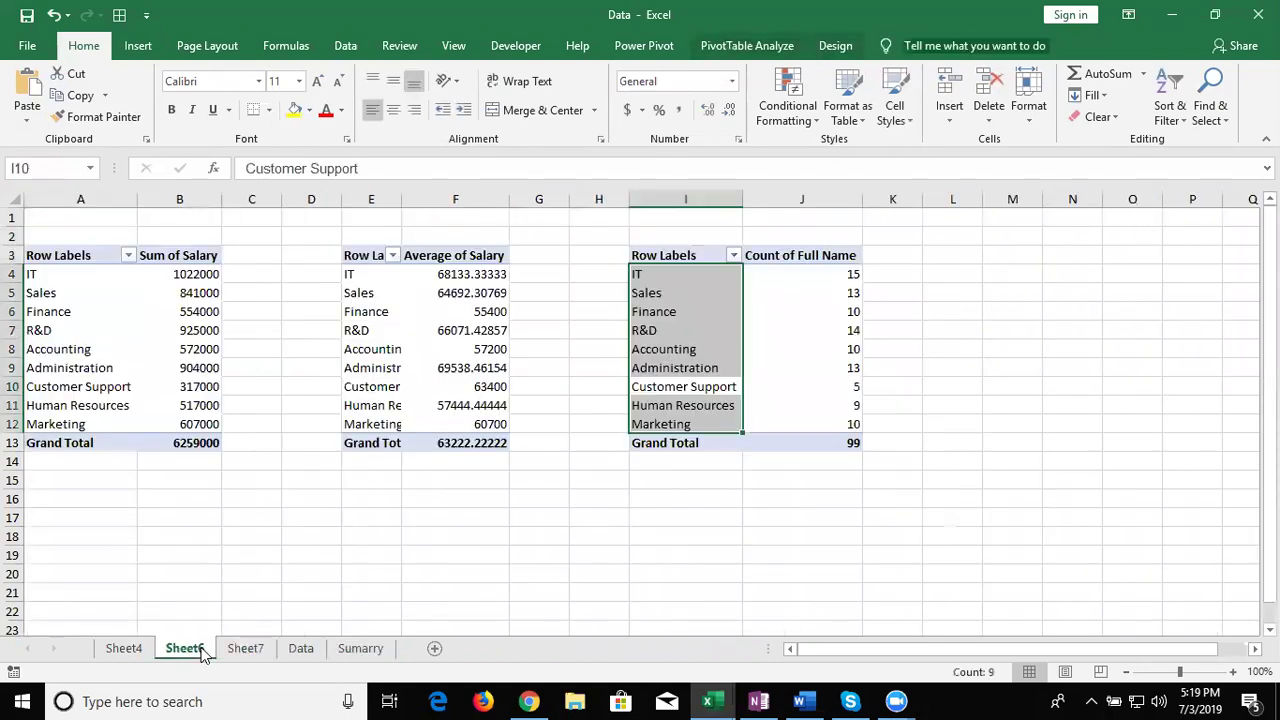
click(766, 45)
click(482, 74)
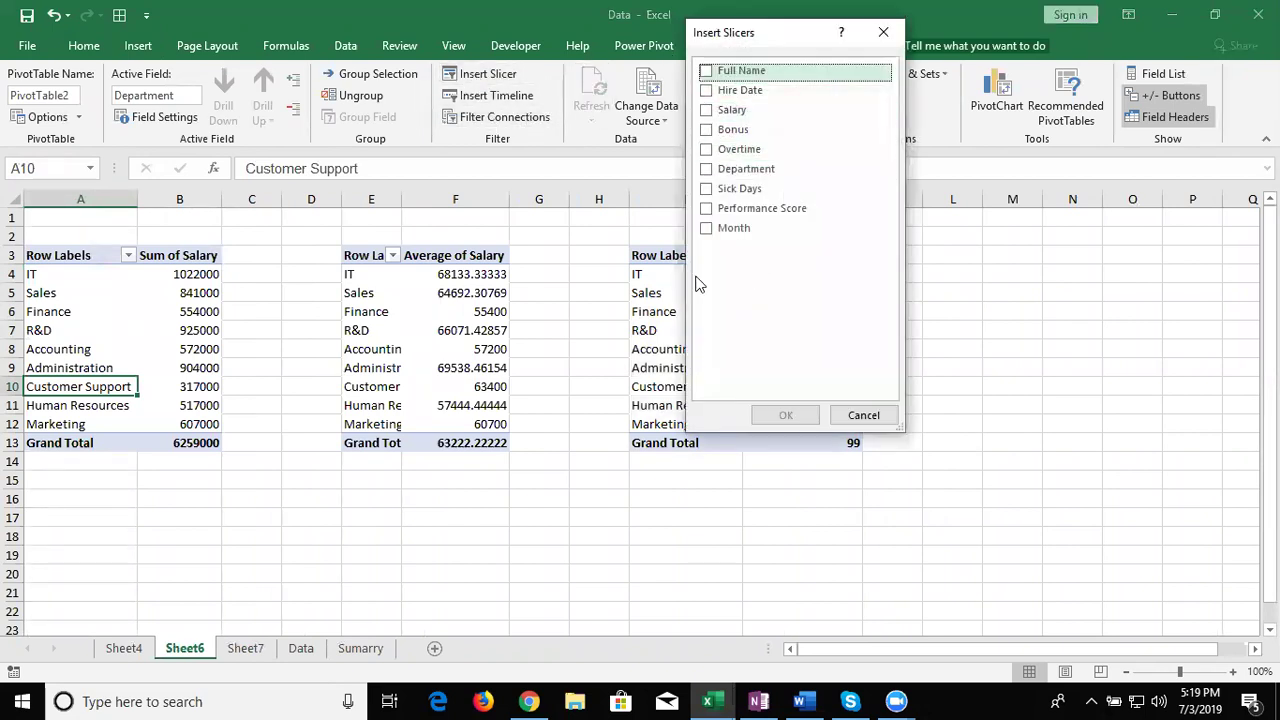
click(705, 229)
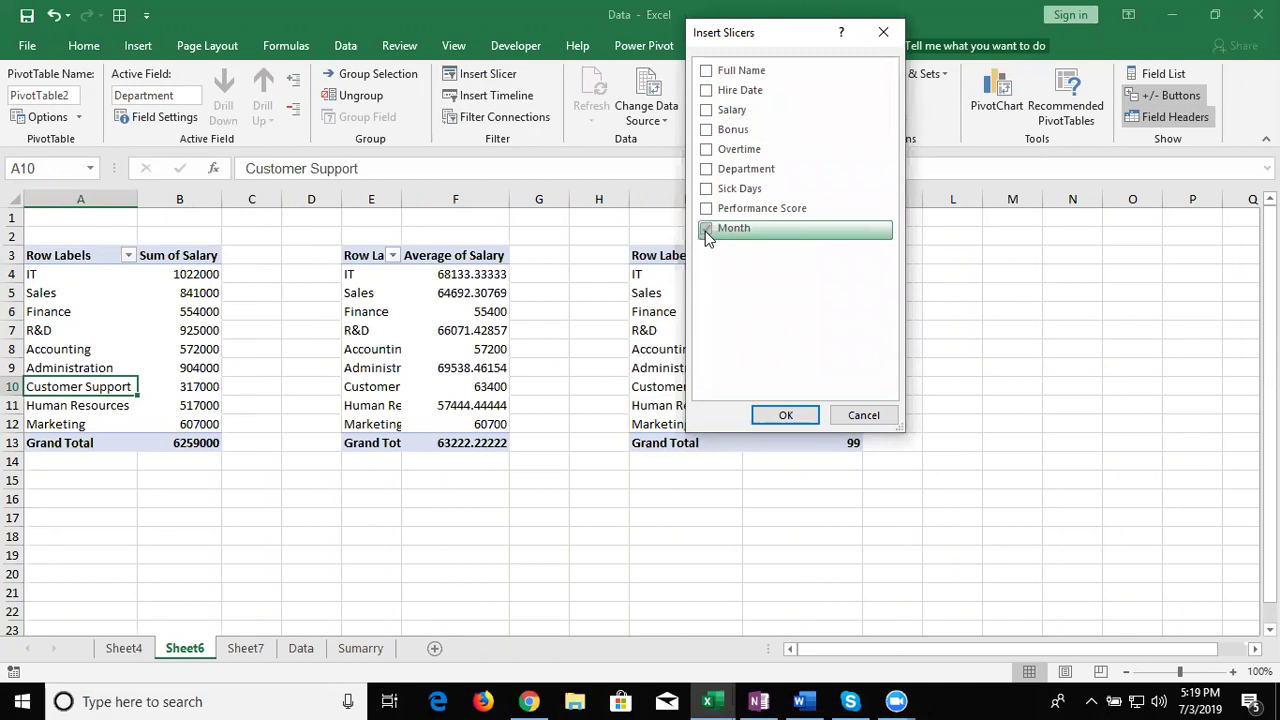
click(708, 211)
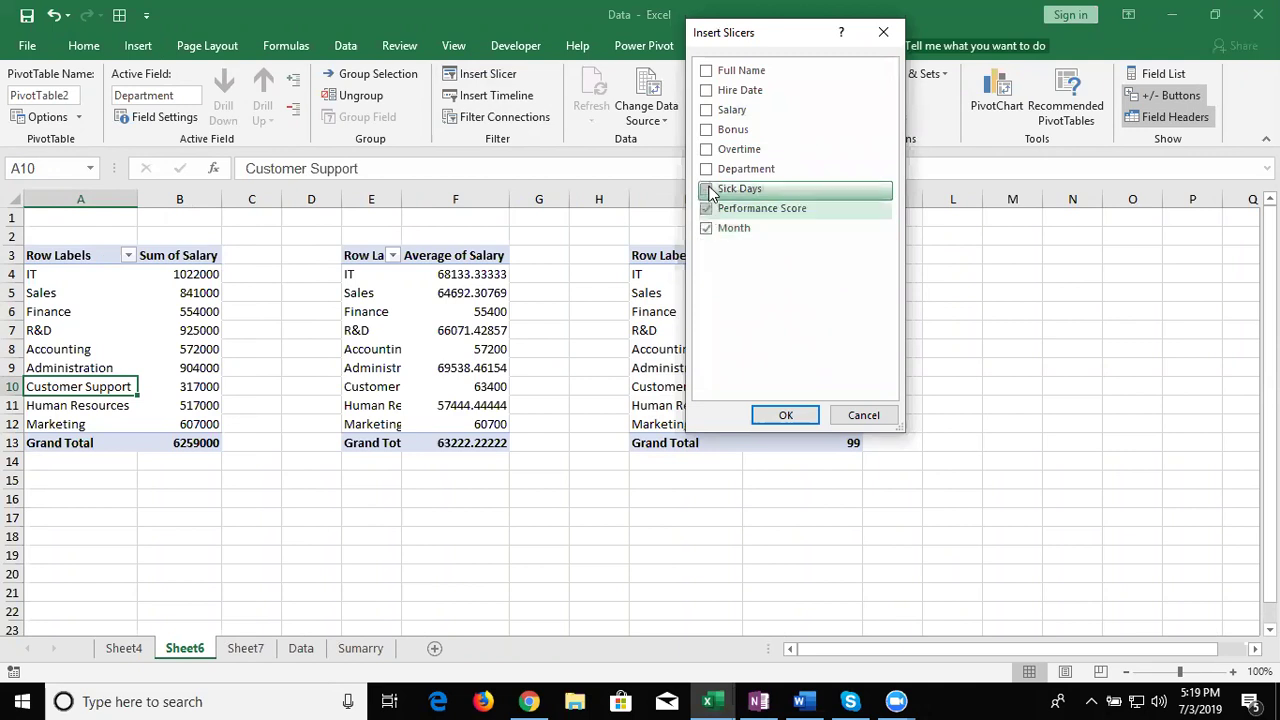
click(707, 190)
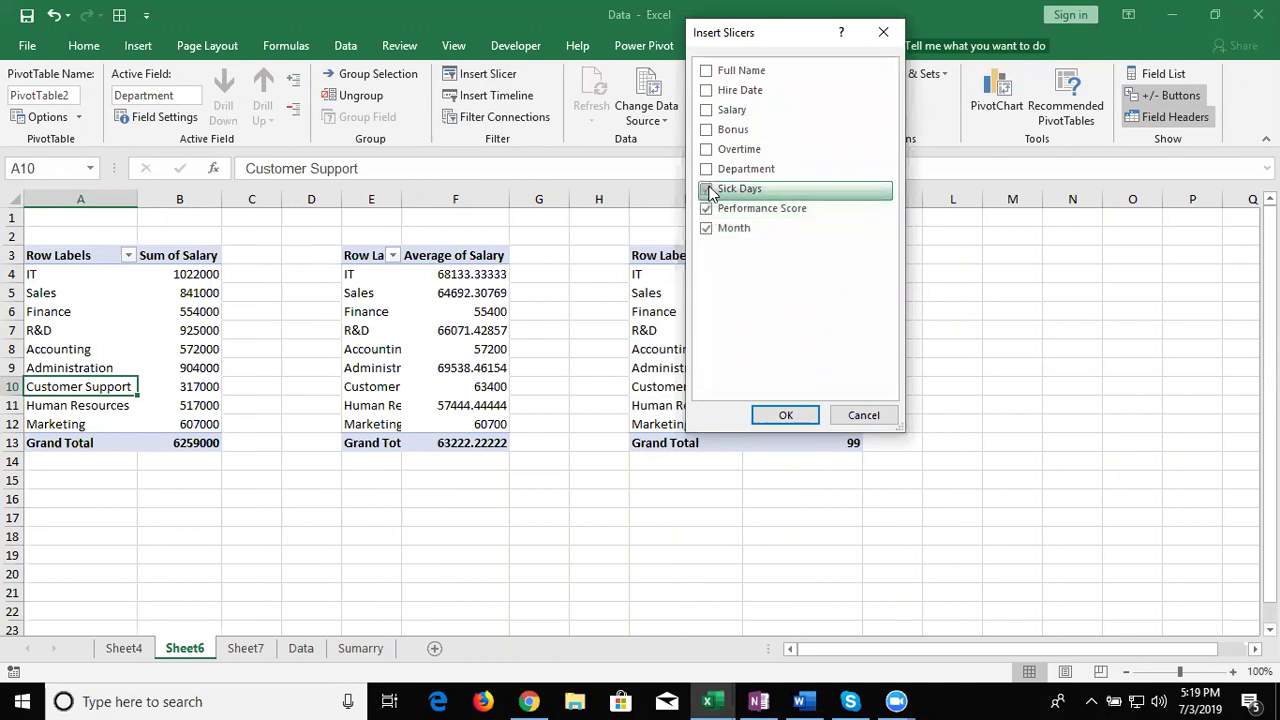
click(786, 416)
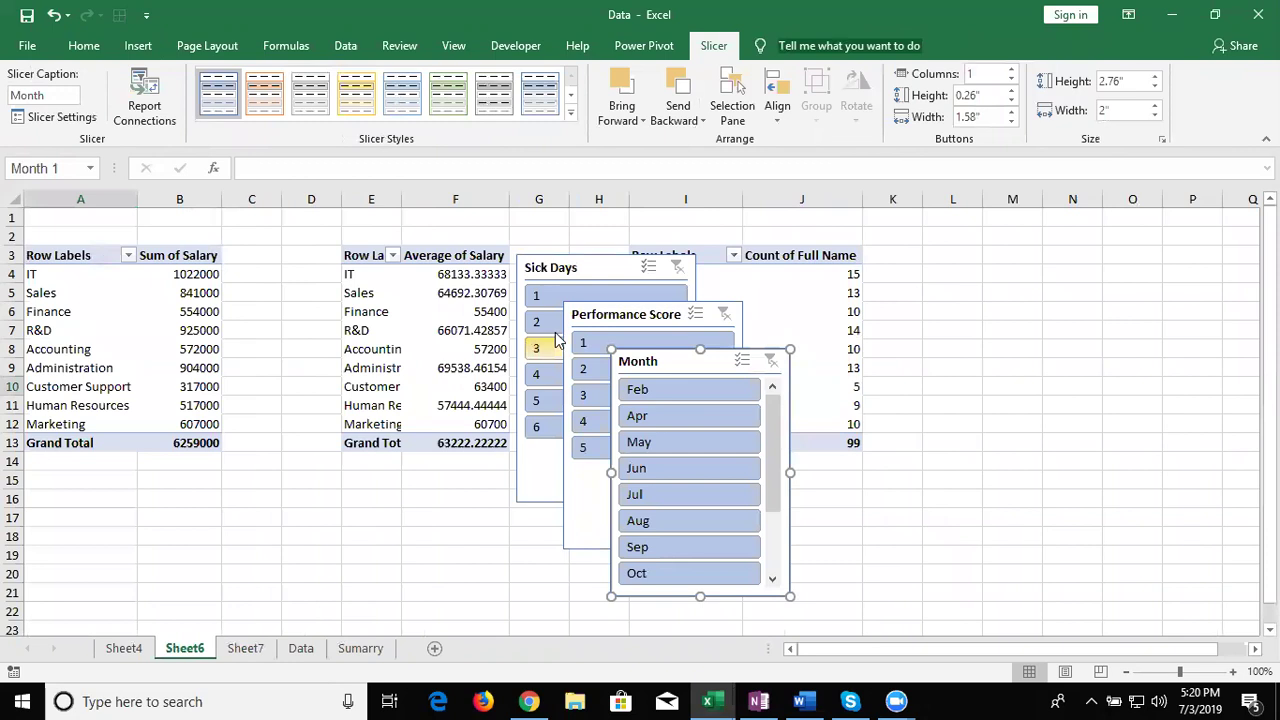
- Filter to Apr in the Month slicer and move all three slicers right of the pivot tables
click(640, 416)
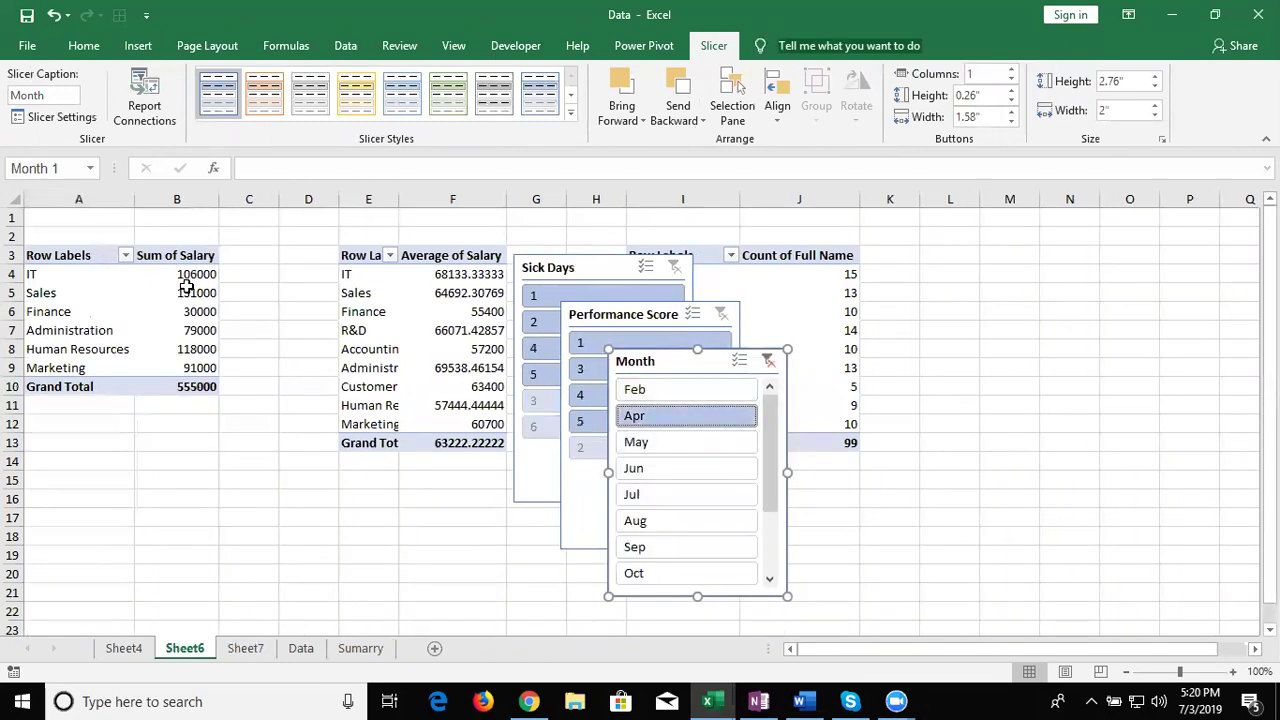
click(186, 287)
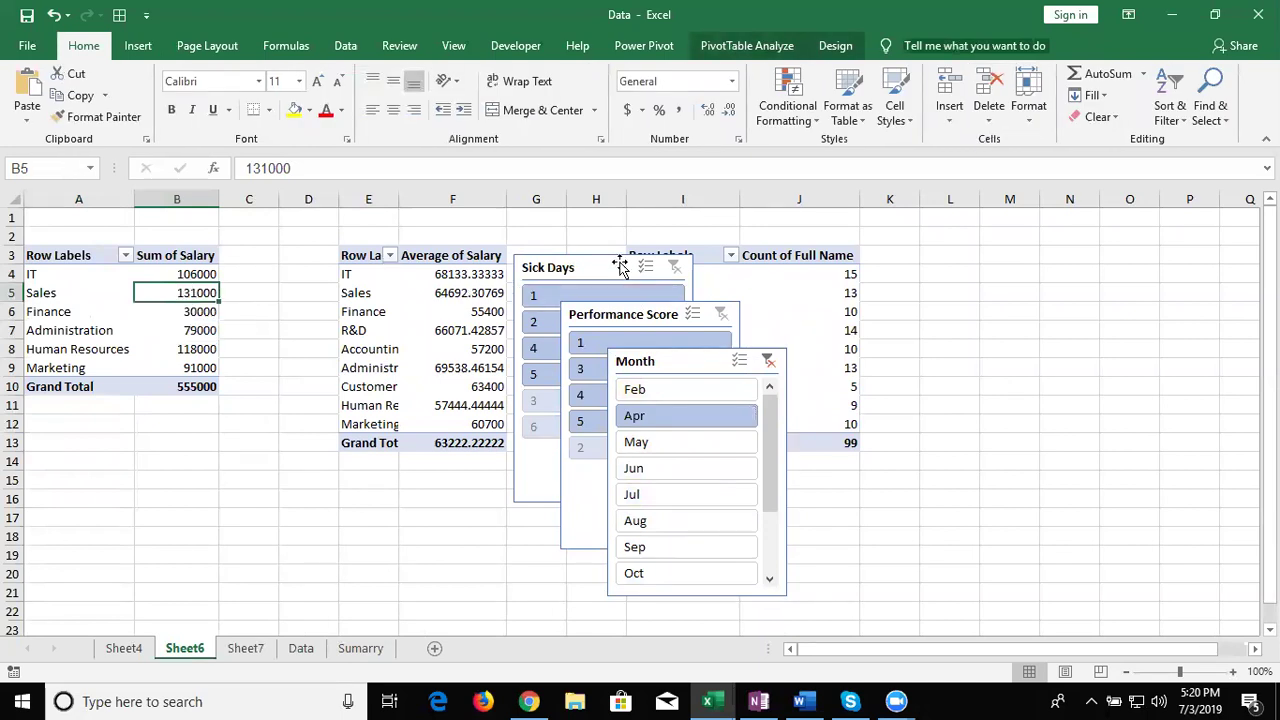
drag(620, 265, 1010, 228)
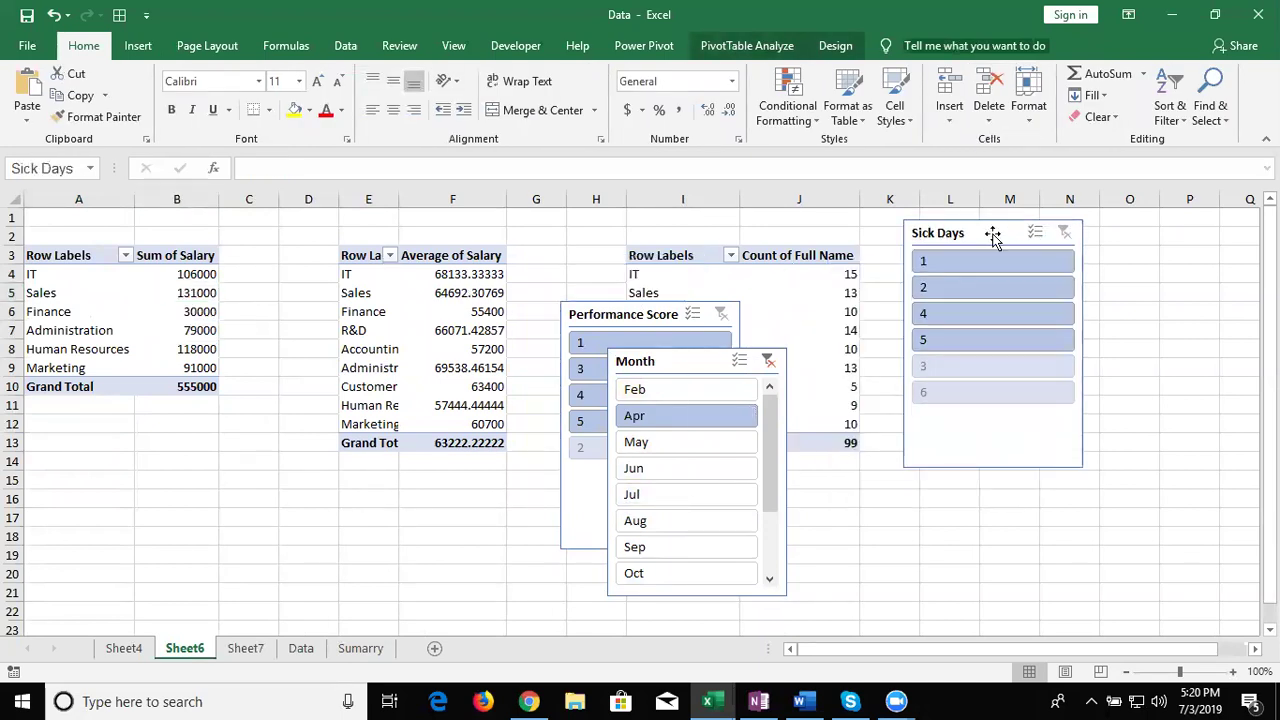
drag(643, 322, 1167, 239)
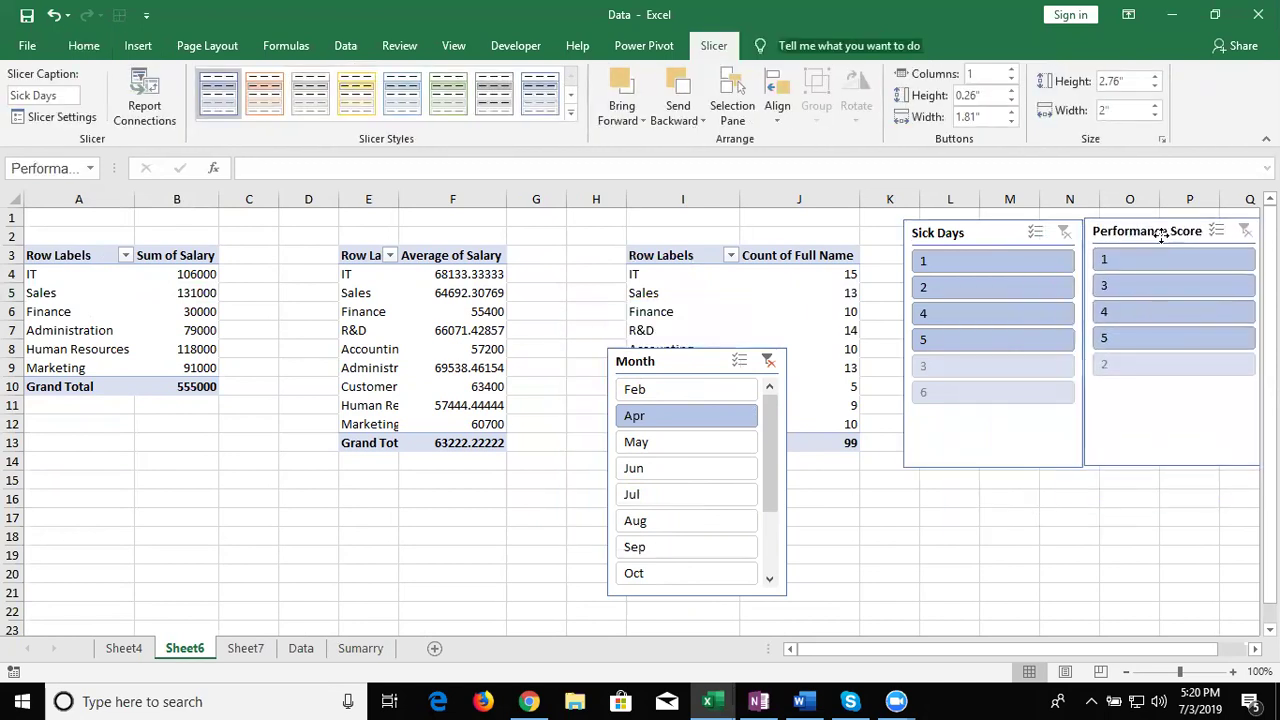
mouse_move(676, 364)
mouse_down()
mouse_move(990, 410)
mouse_move(980, 385)
mouse_up()
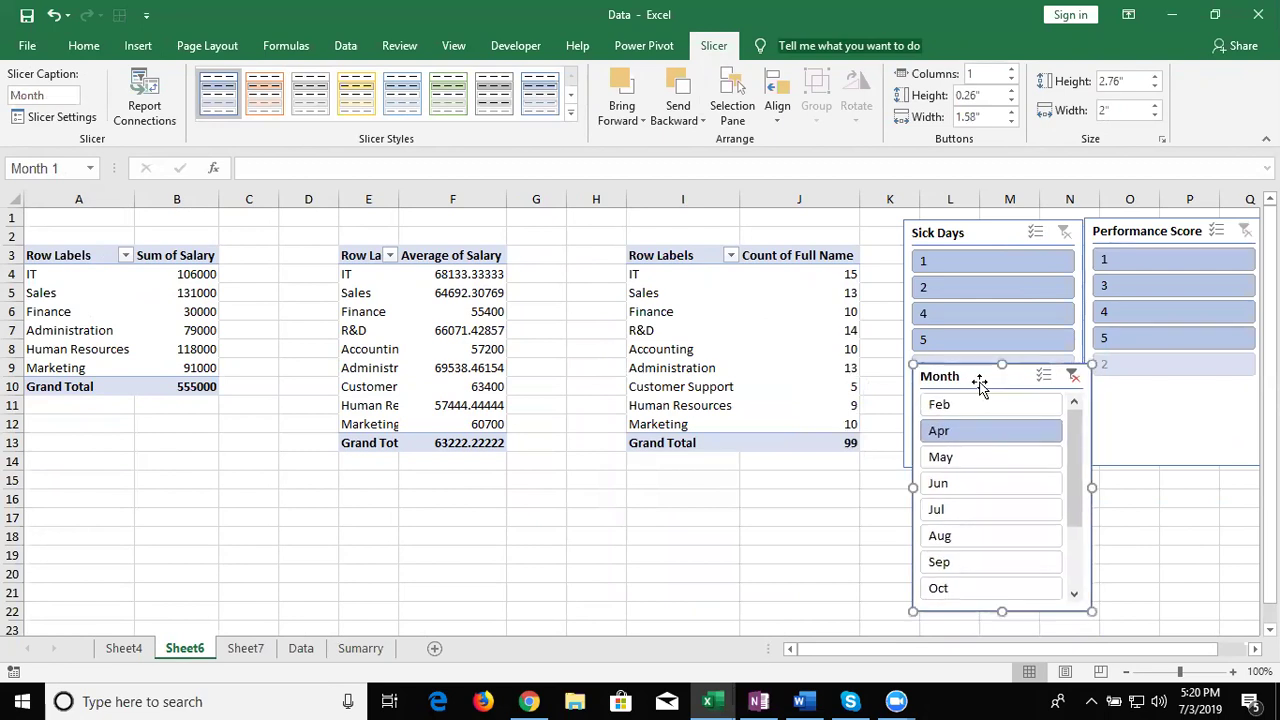
- Connect the Month, Performance Score and Sick Days slicers to the Average of Salary pivot via Filter Connections
click(436, 344)
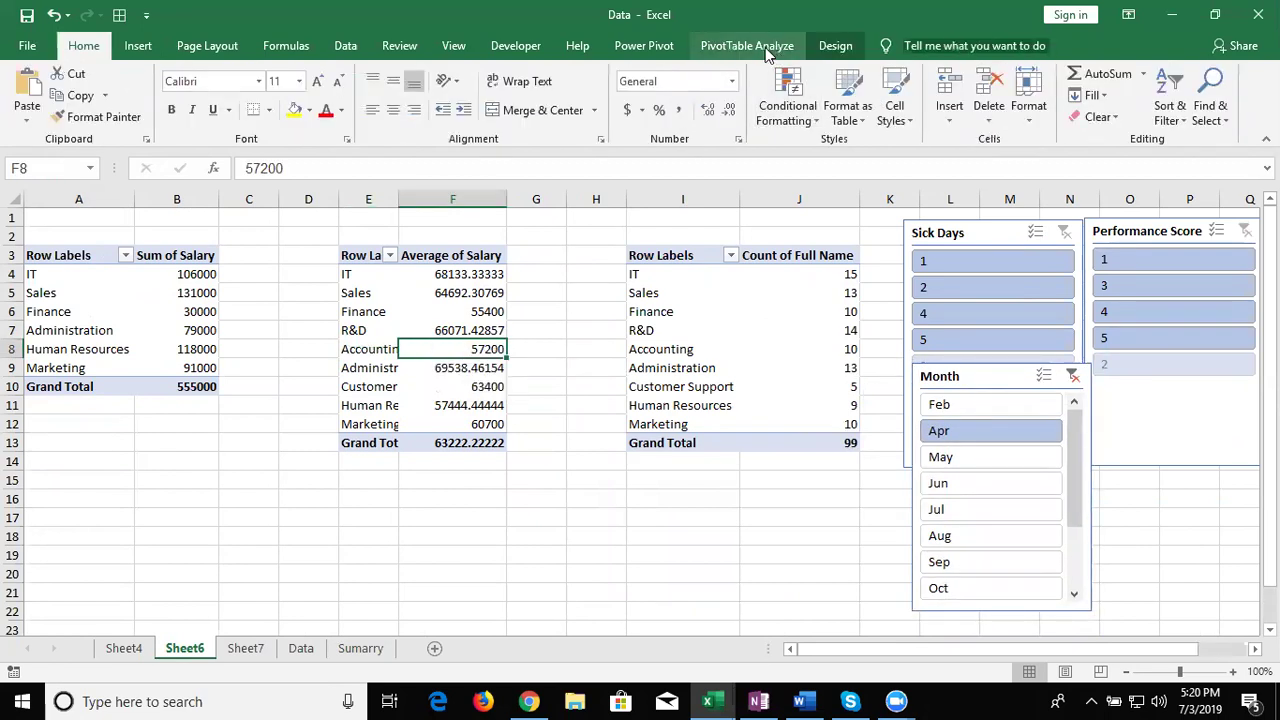
click(835, 46)
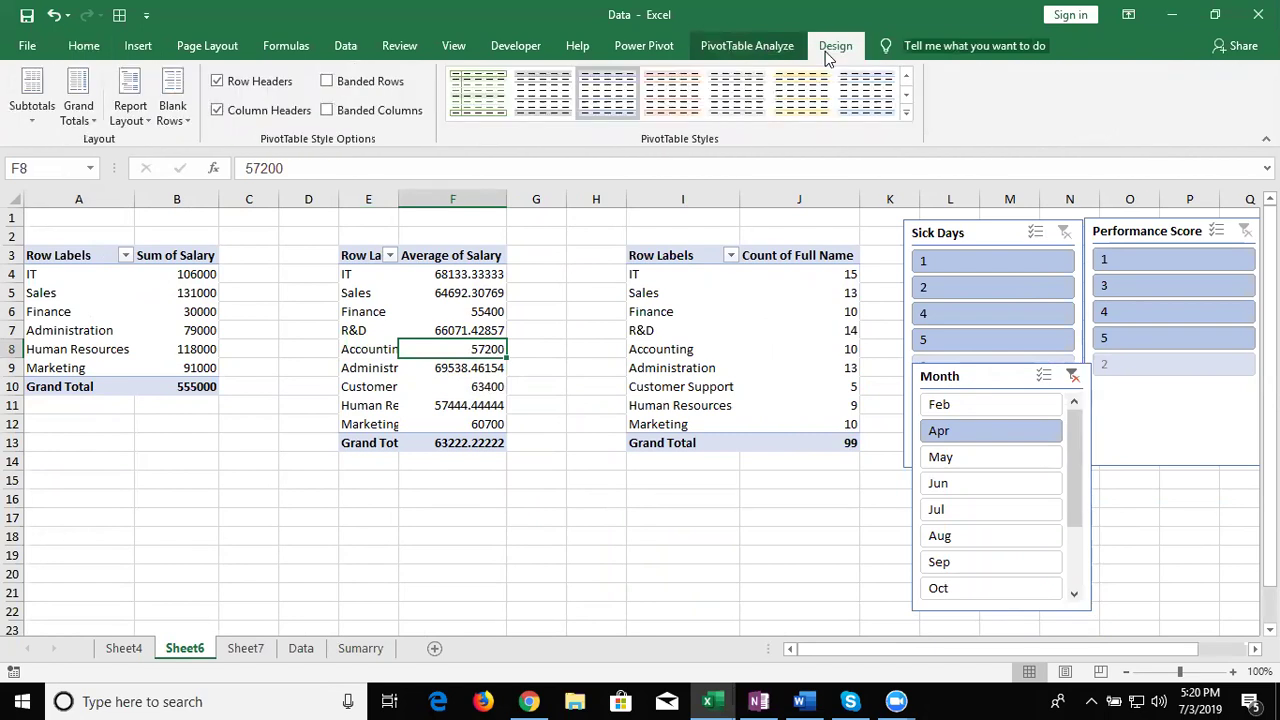
click(745, 46)
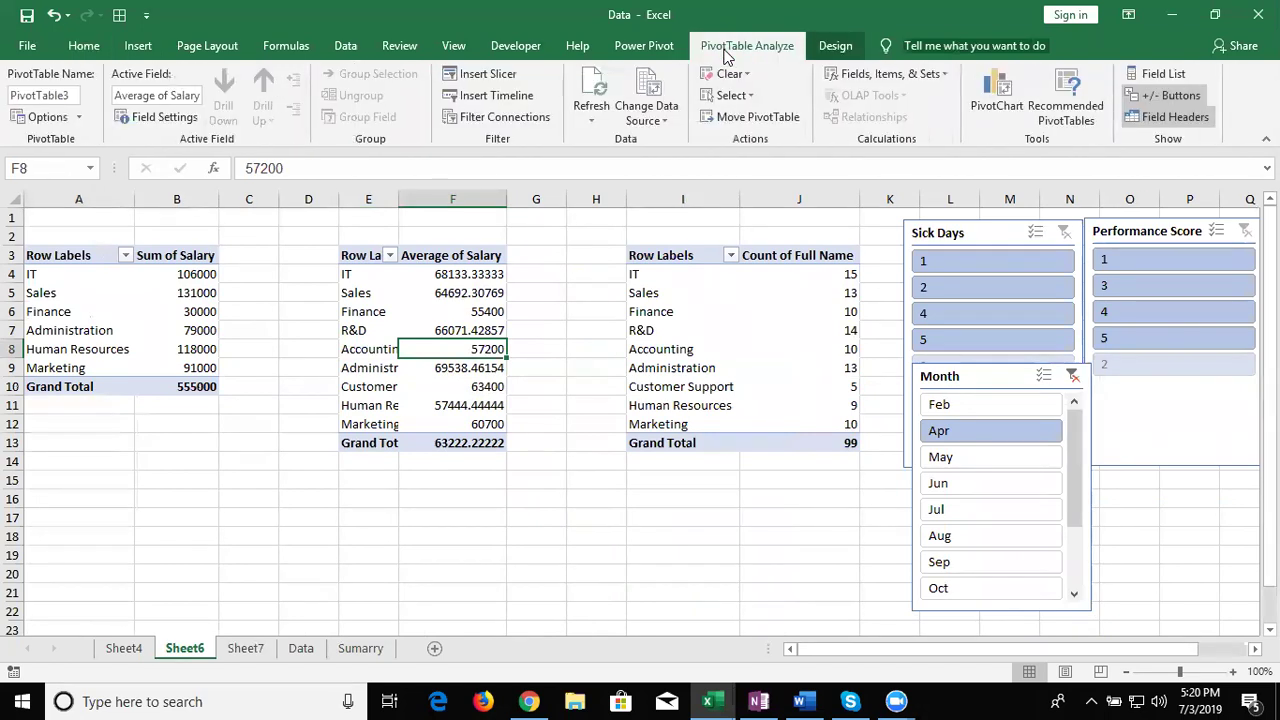
click(492, 117)
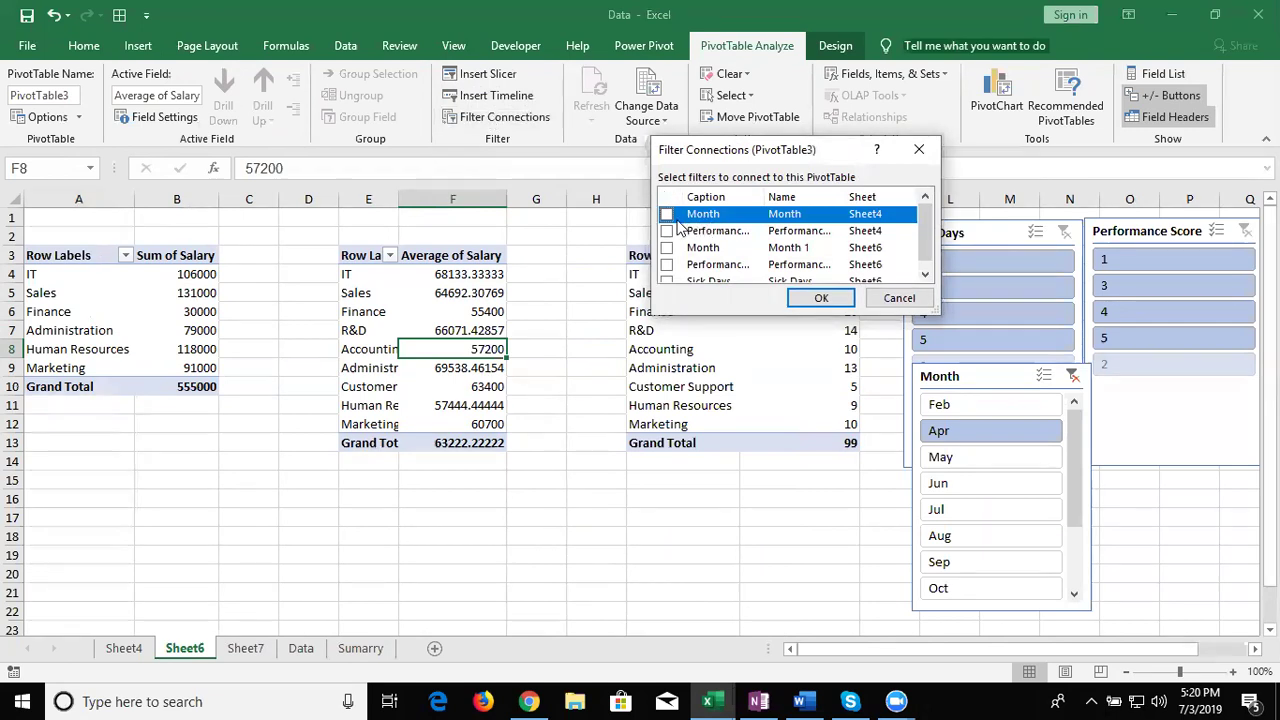
click(925, 278)
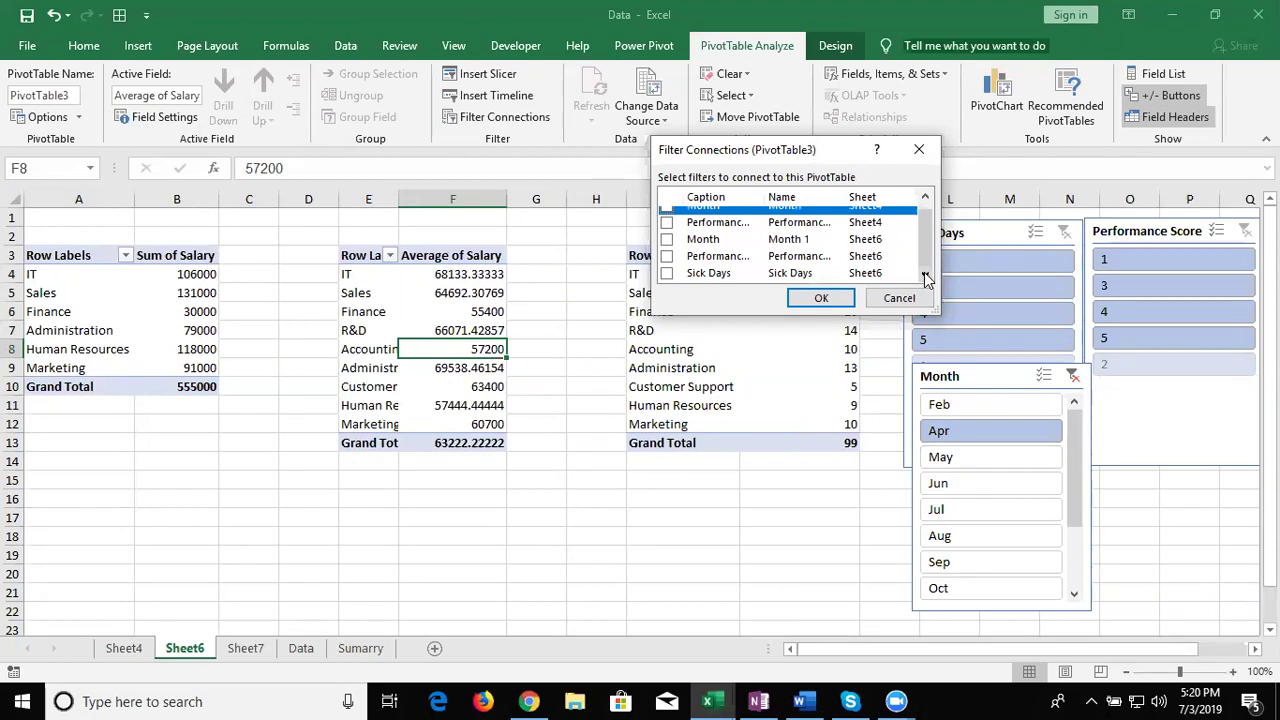
click(667, 273)
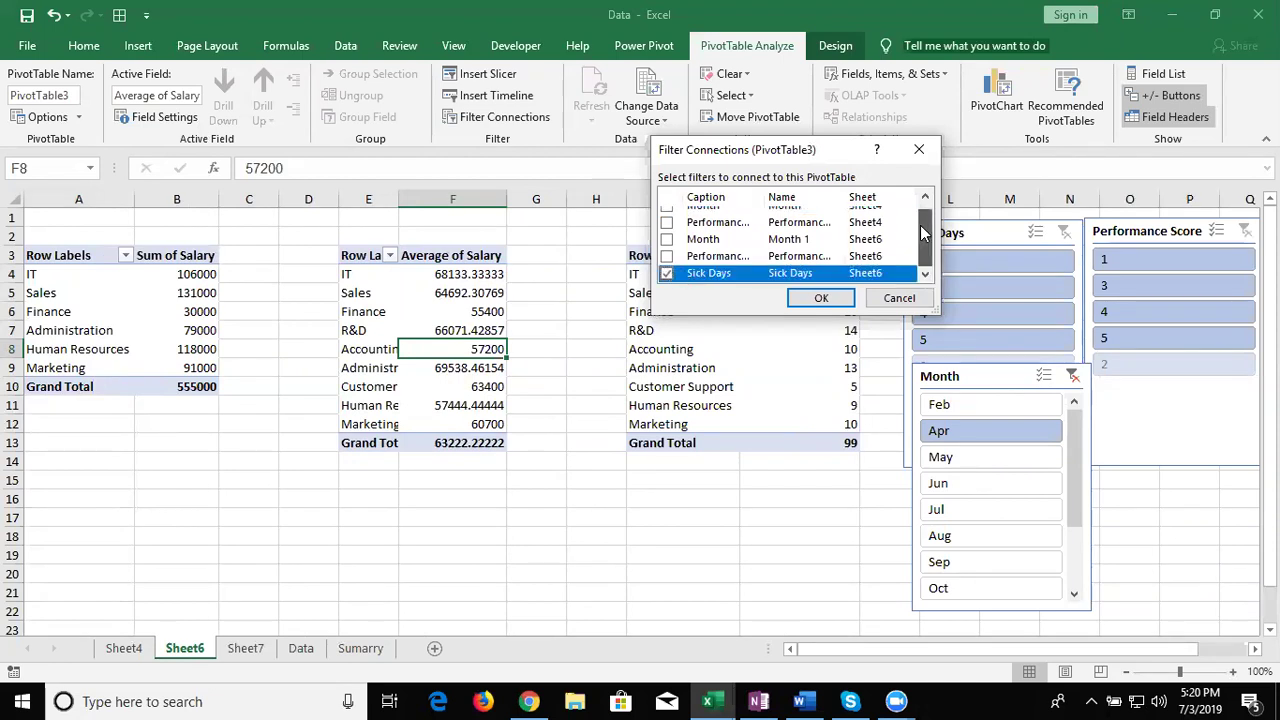
drag(922, 230, 922, 221)
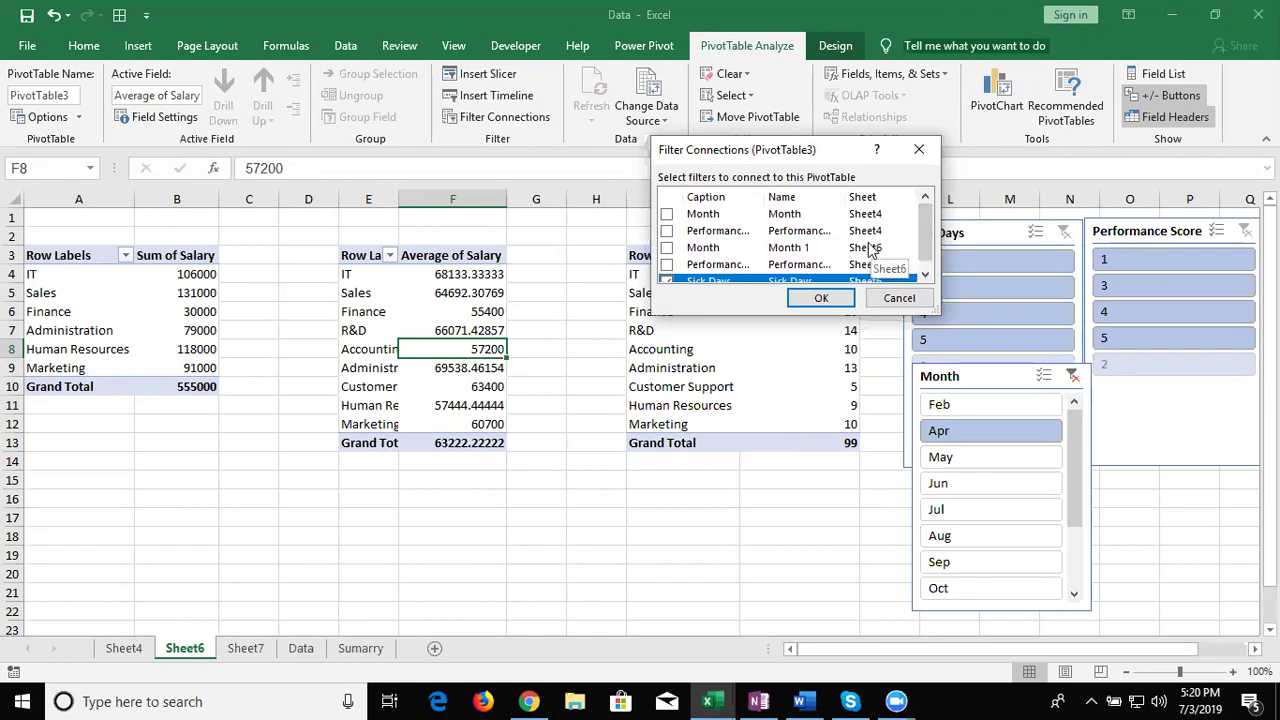
click(673, 265)
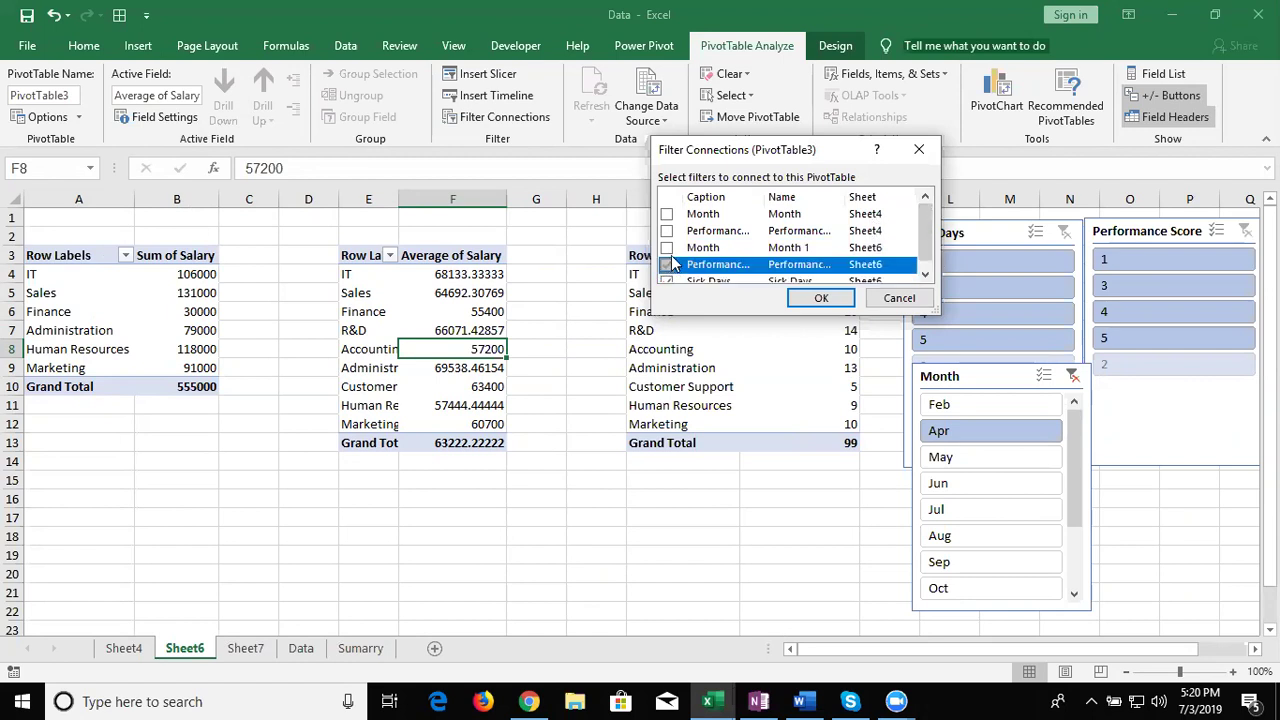
click(667, 247)
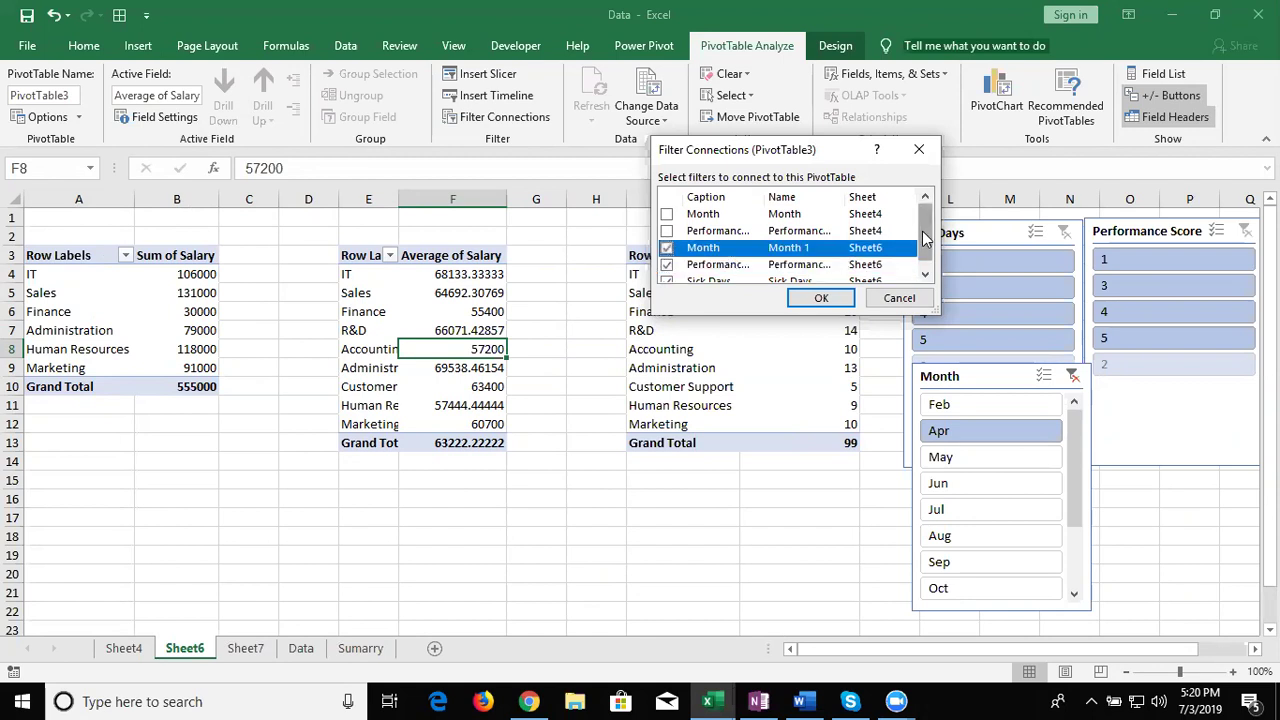
drag(924, 237, 928, 265)
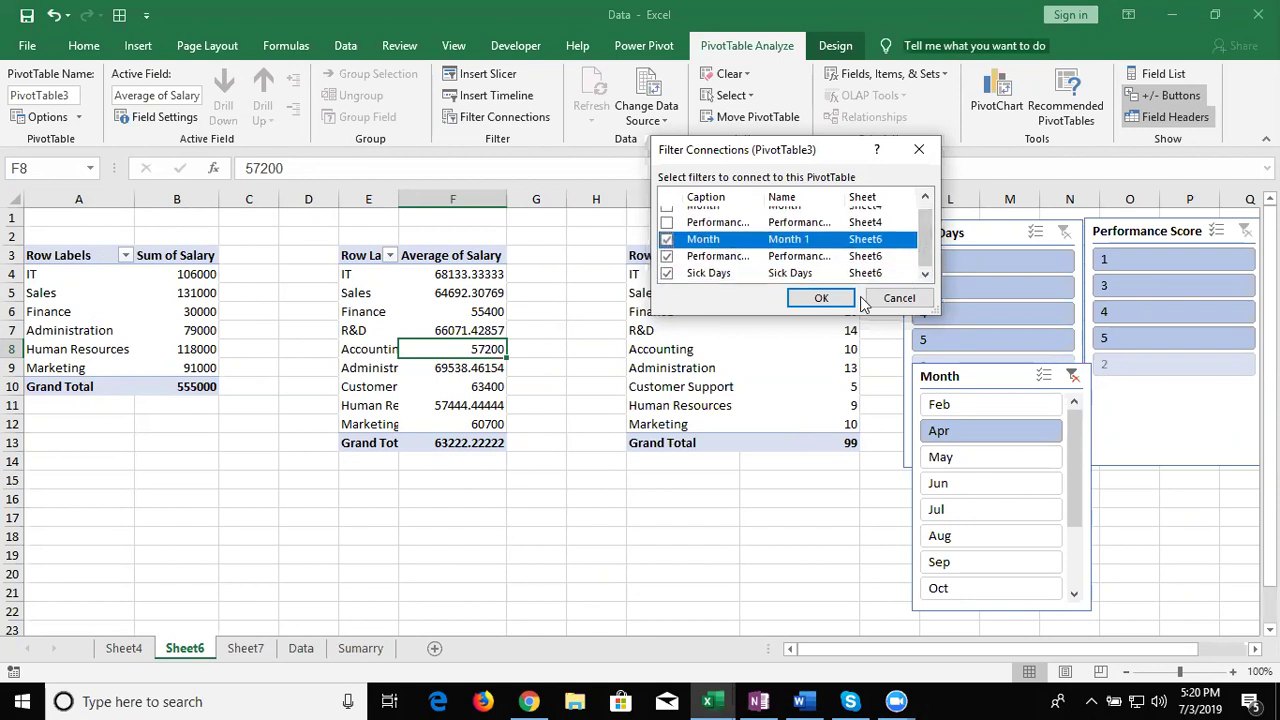
click(820, 299)
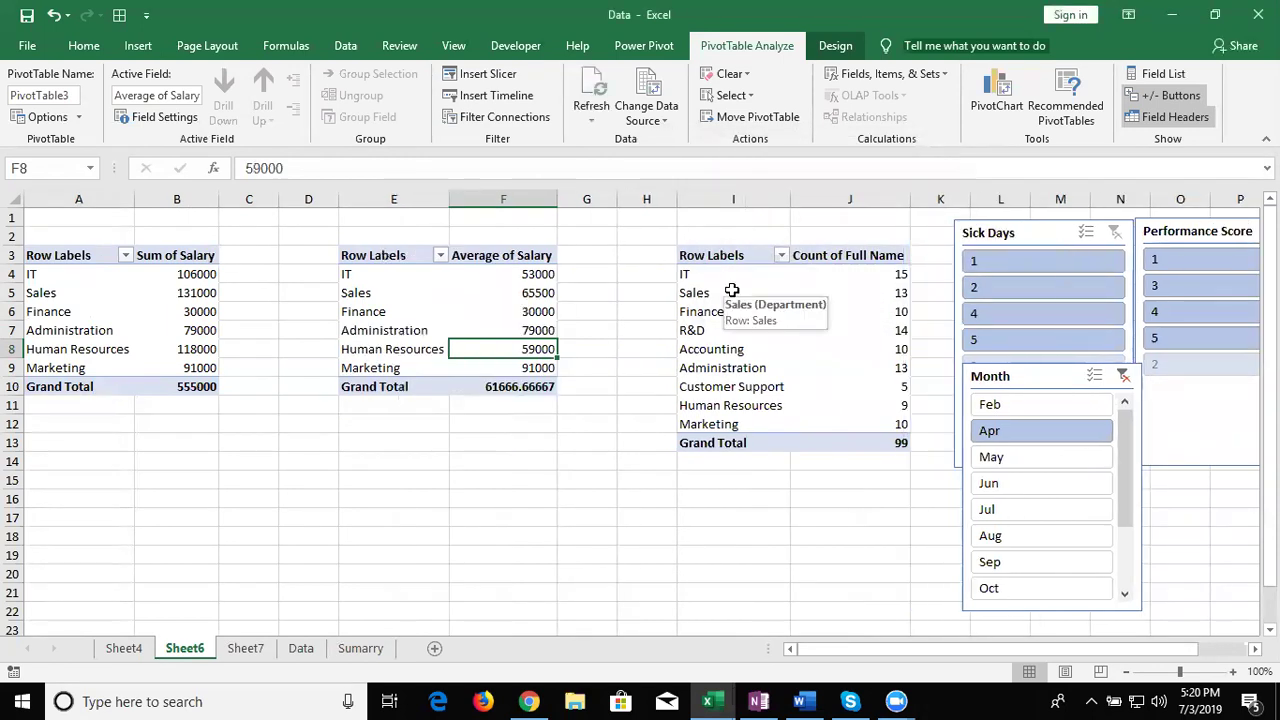
- Link the Count of Full Name pivot to the Month, Performance Score and Sick Days slicers, then filter to Feb
click(734, 291)
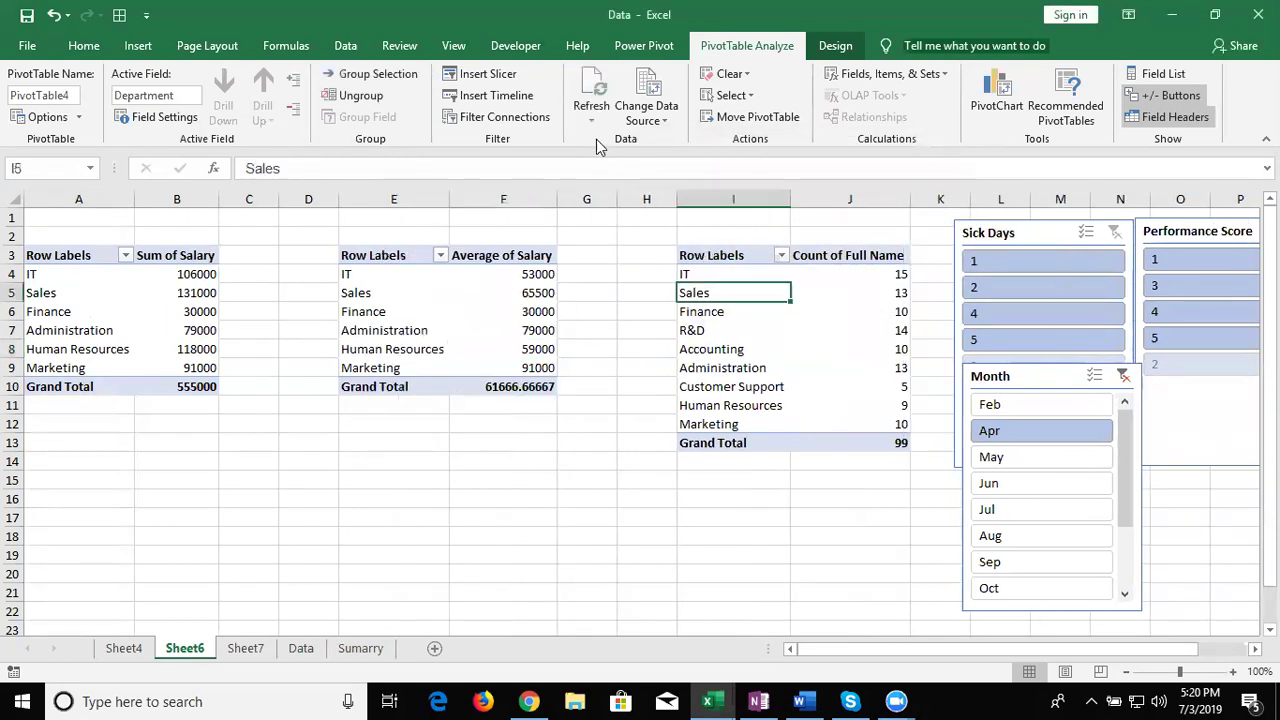
click(503, 118)
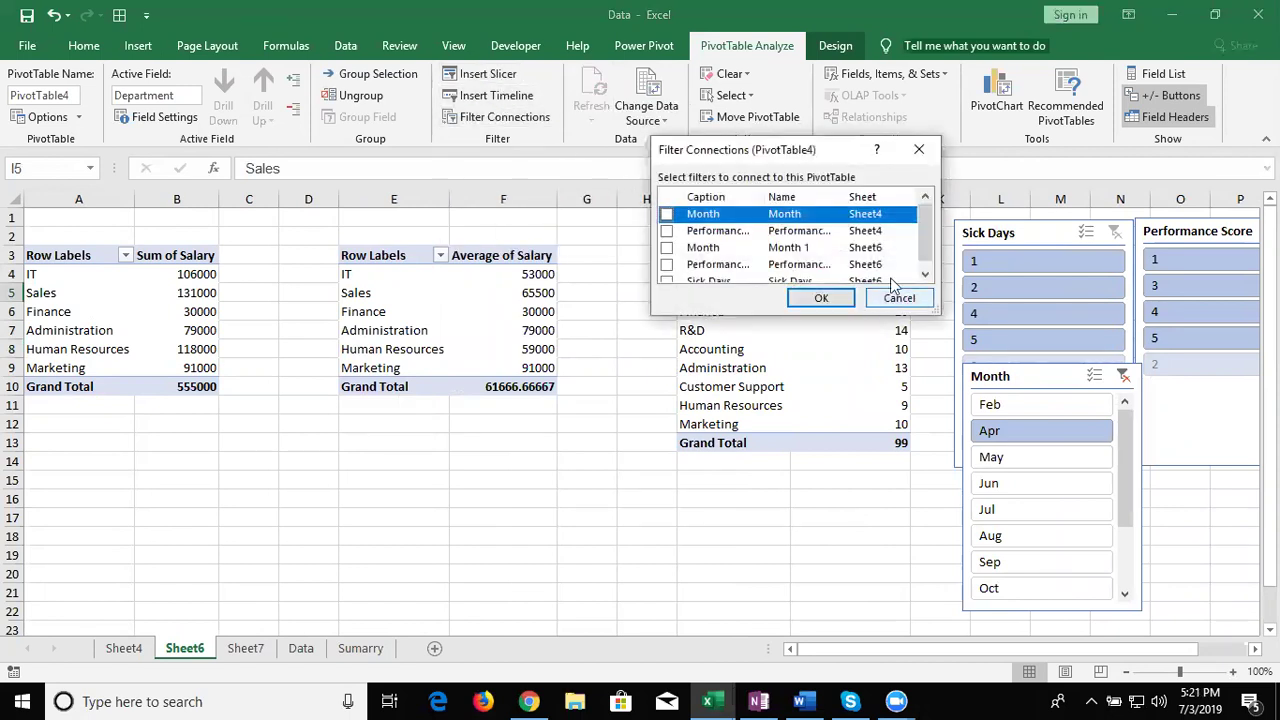
click(666, 247)
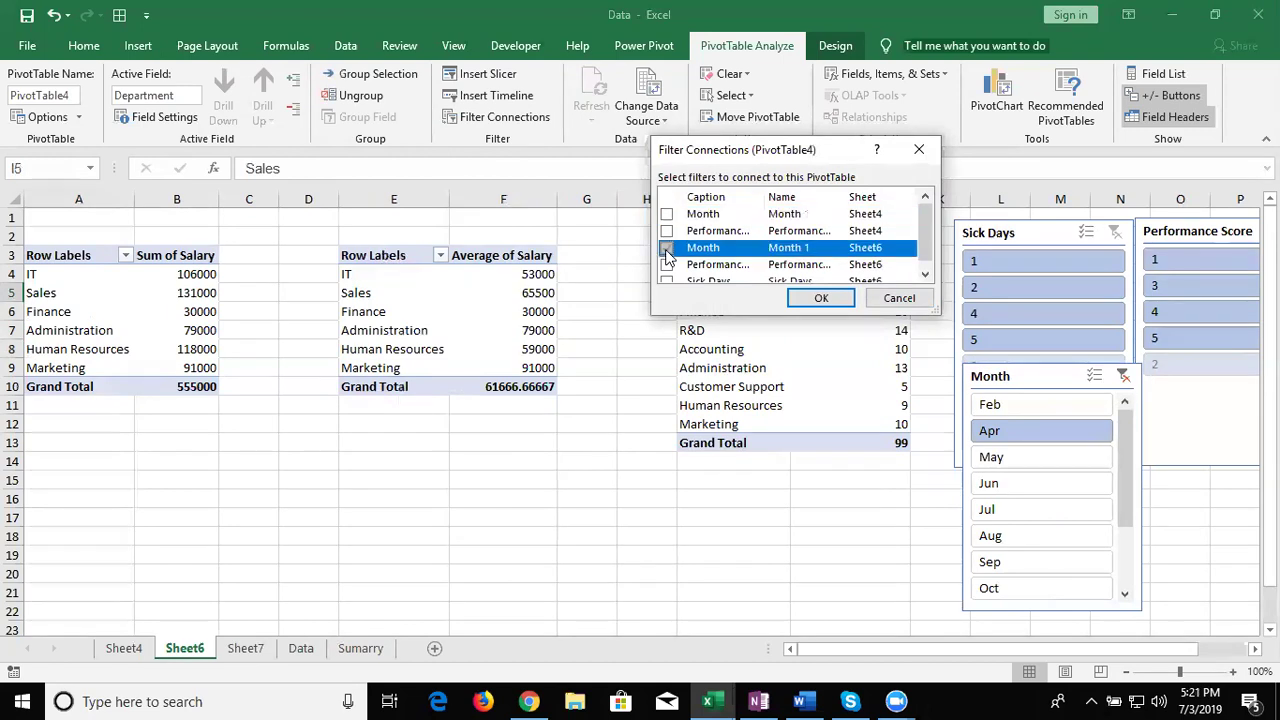
click(666, 264)
click(667, 279)
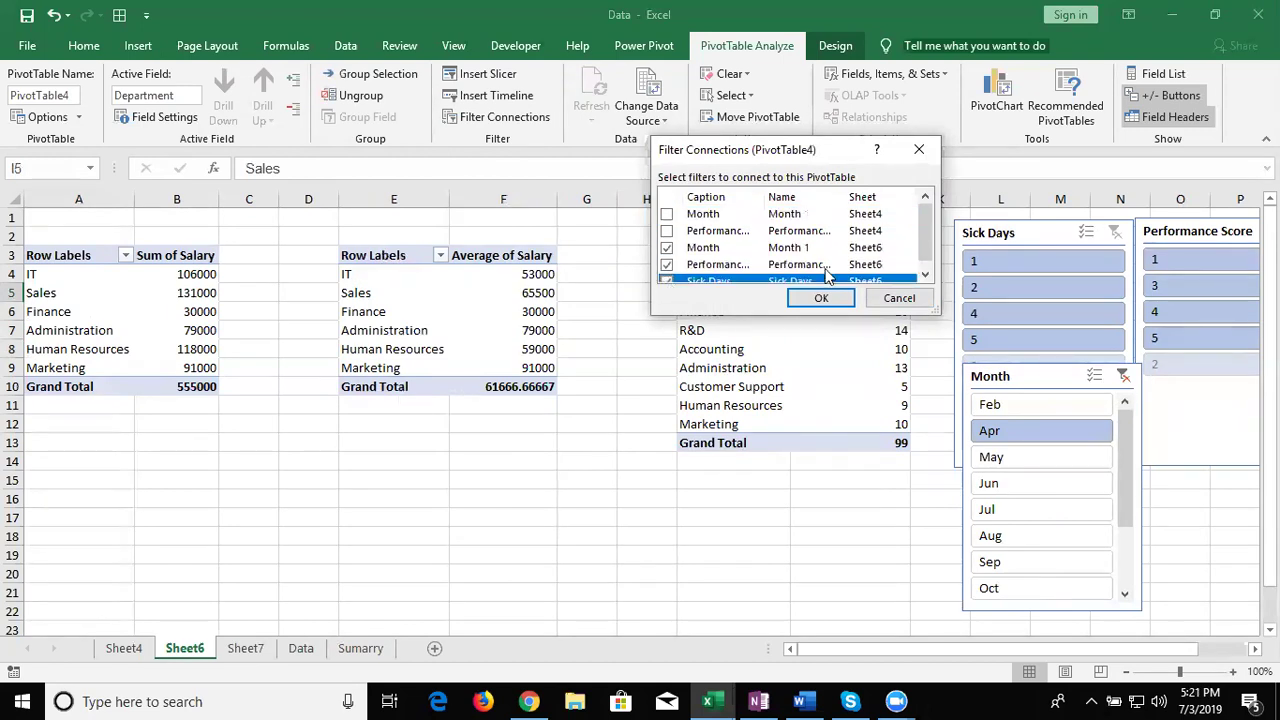
click(927, 277)
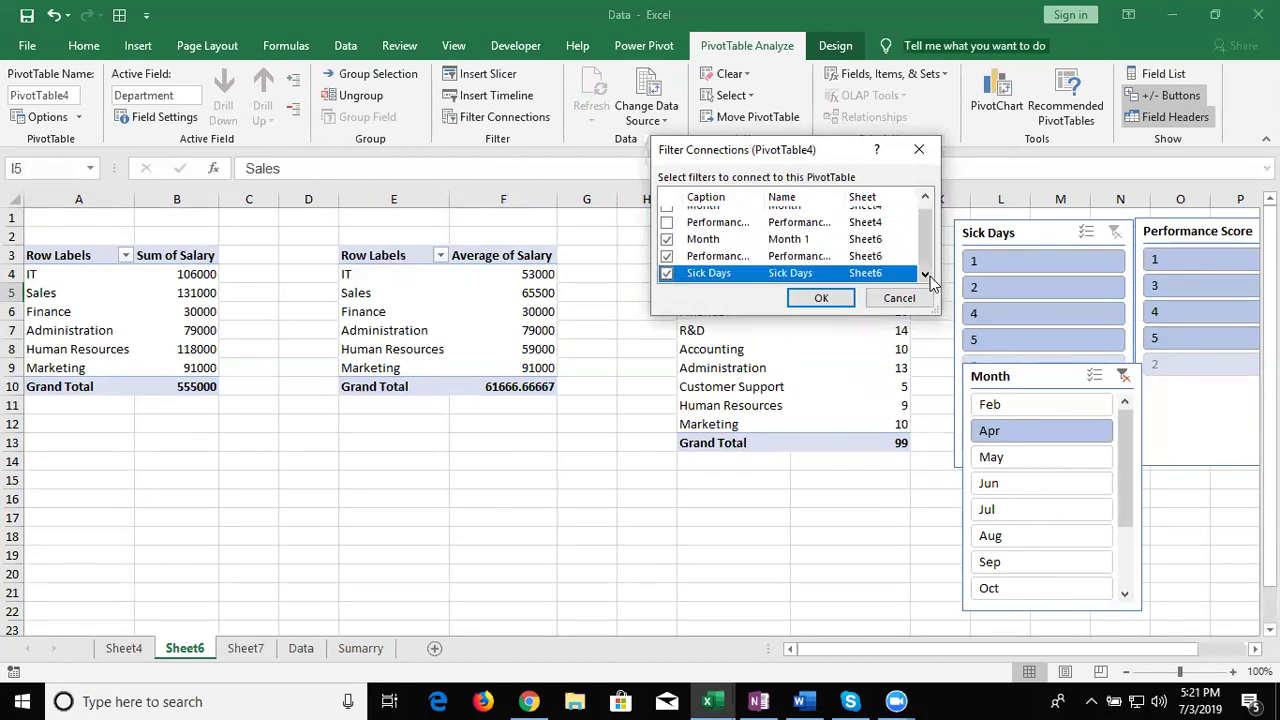
click(849, 299)
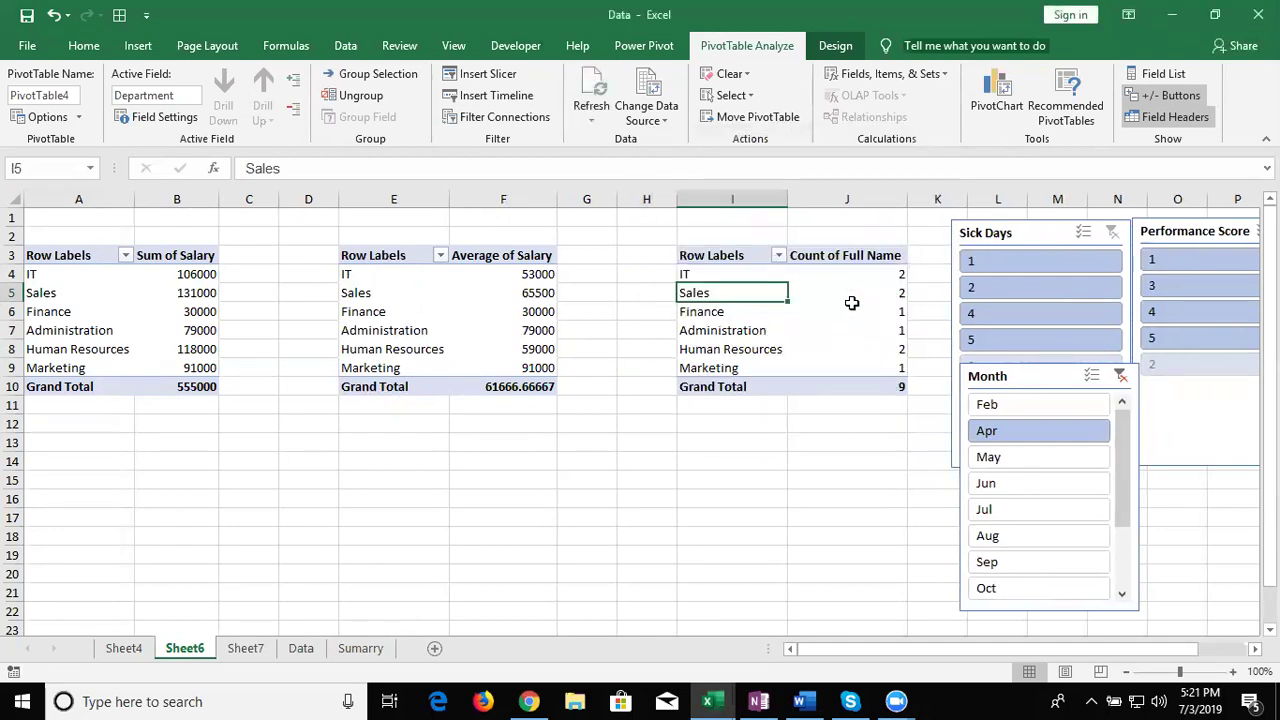
click(997, 405)
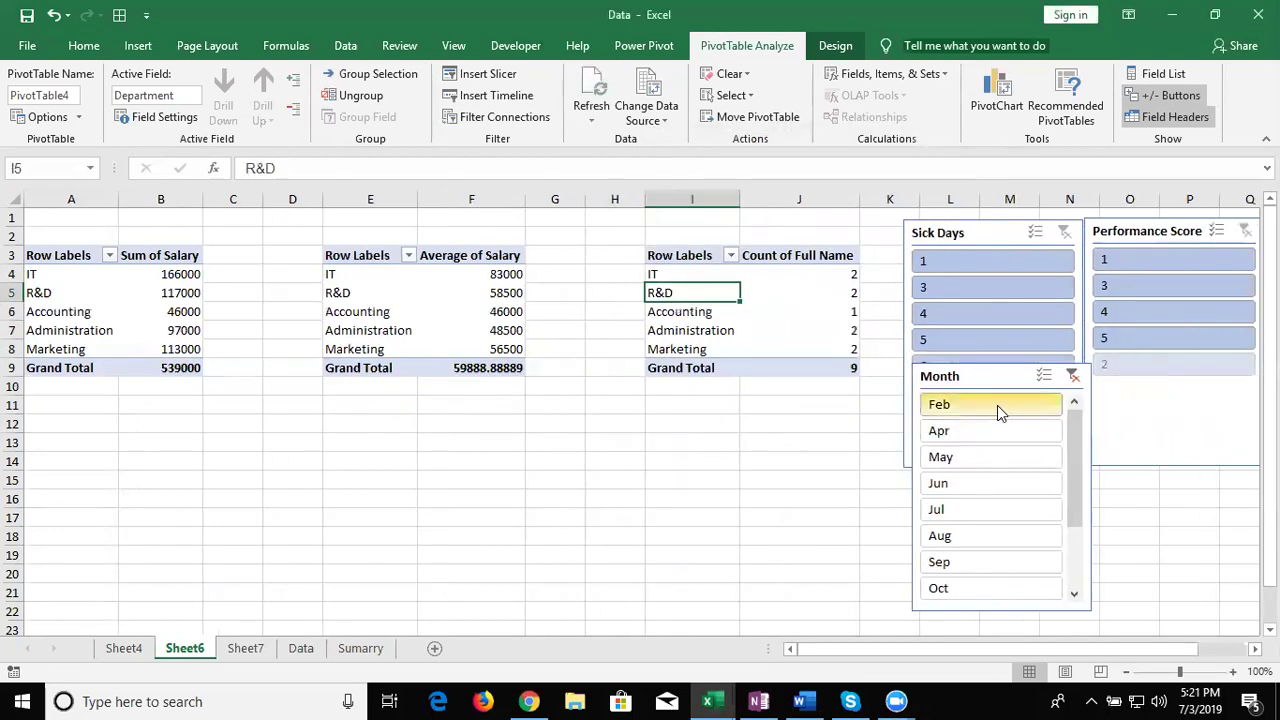
- Filter the pivots to May with the Month slicer and review the Summary charts
click(995, 435)
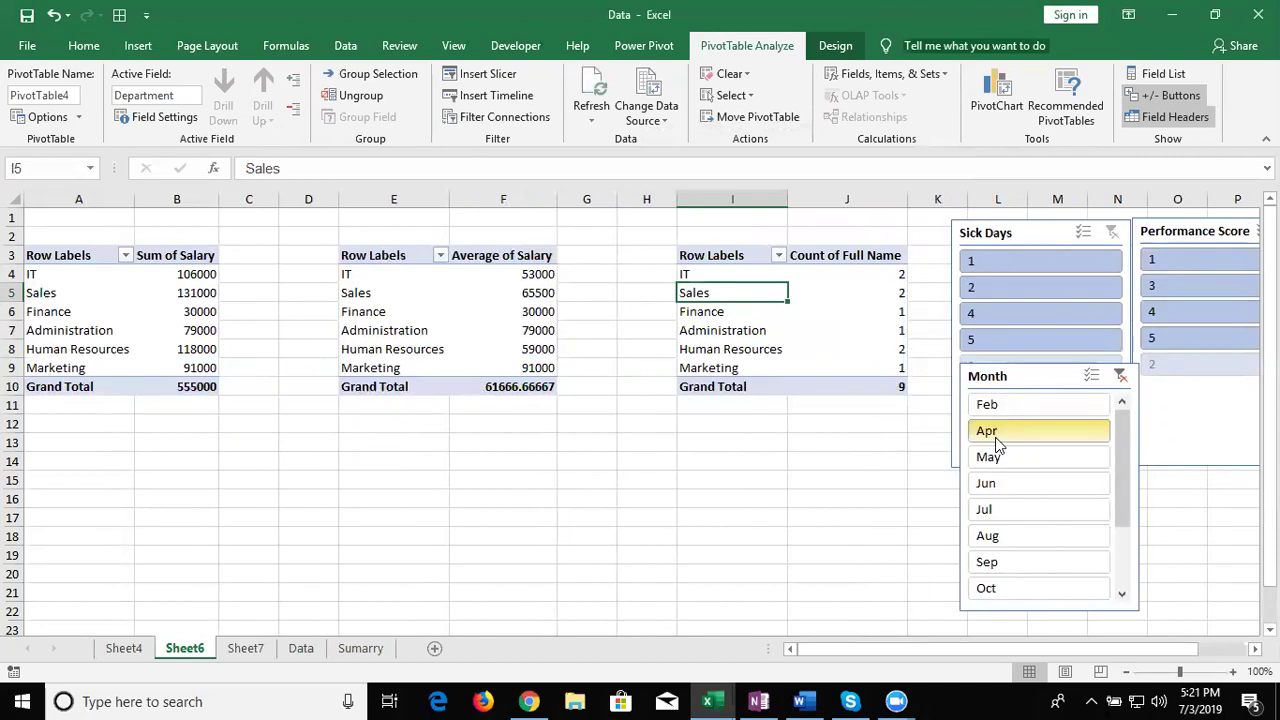
click(990, 460)
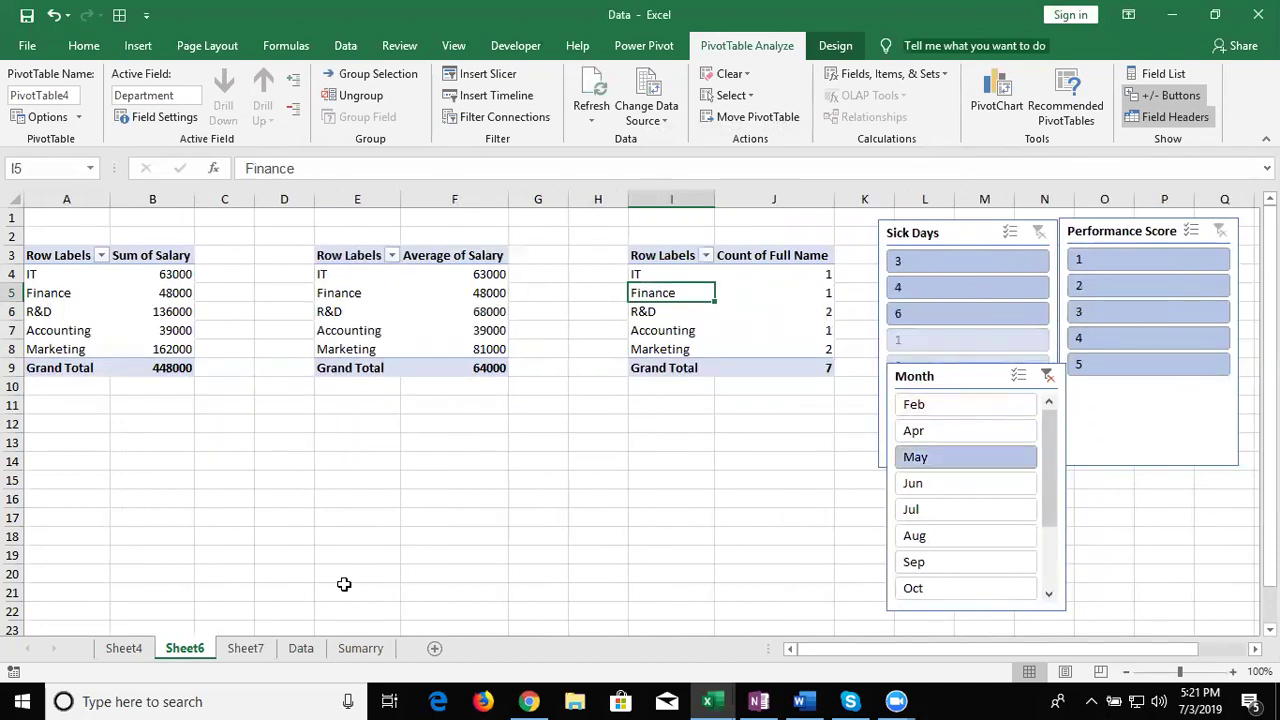
click(362, 652)
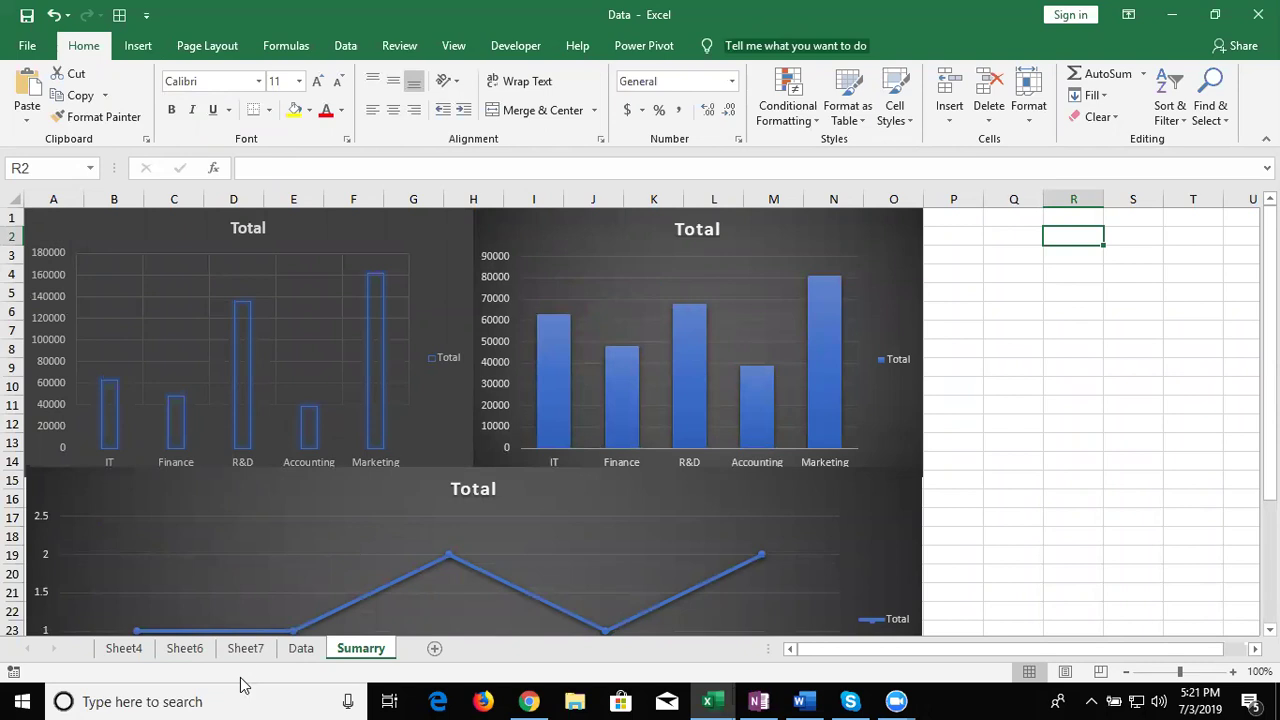
- Back on Sheet6, select the Month, Sick Days and Performance Score slicers together
click(185, 648)
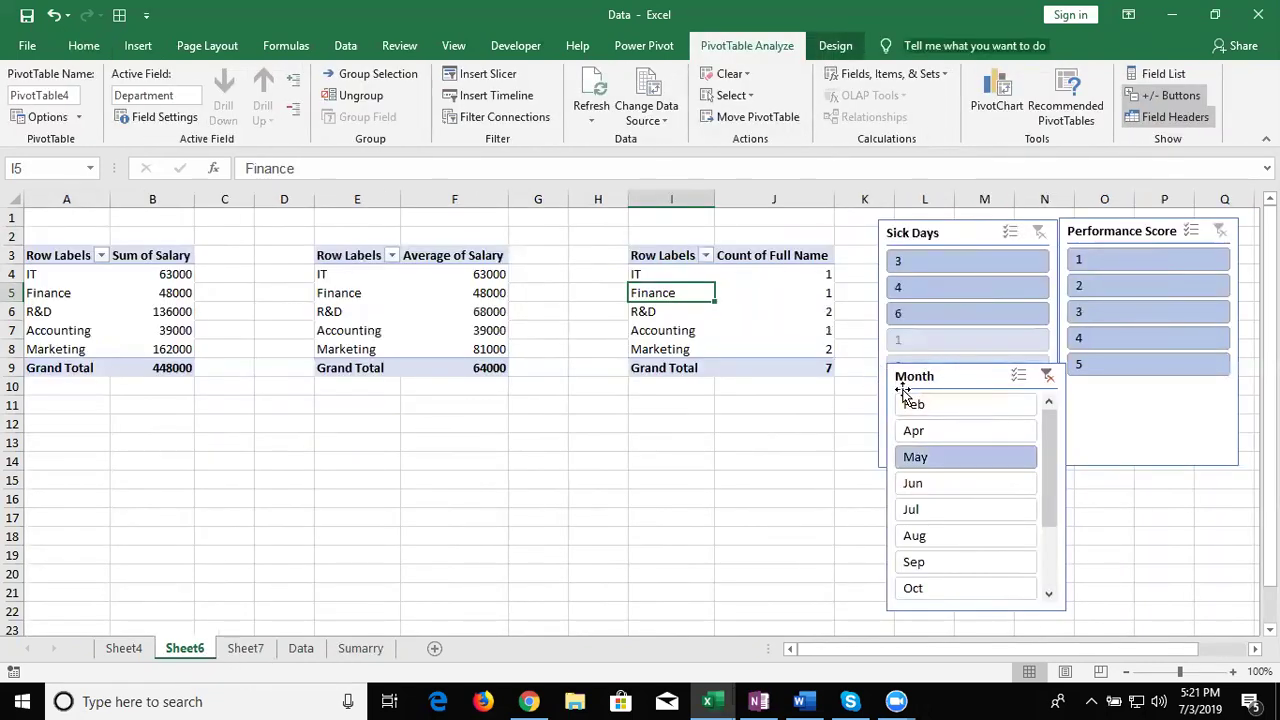
click(905, 393)
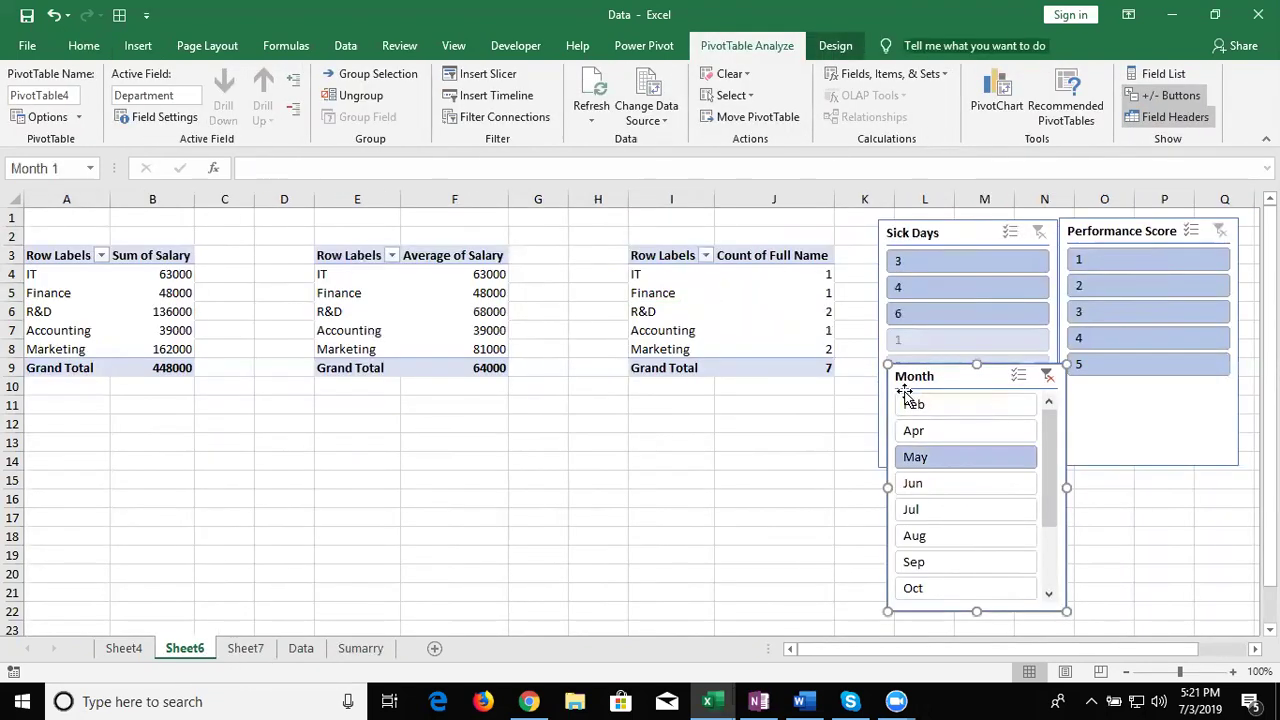
ctrl+click(932, 231)
ctrl+click(1097, 224)
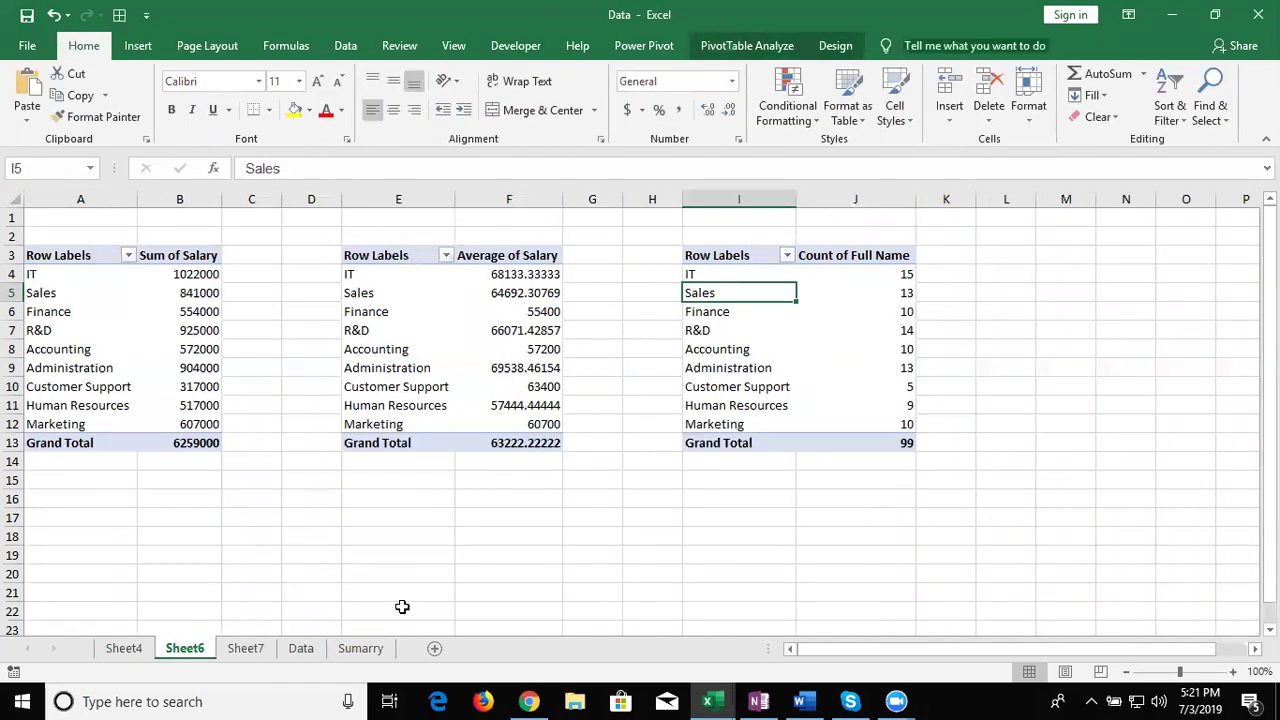
- Paste the three slicers at cell P1 on the Summary sheet beside the charts
click(360, 648)
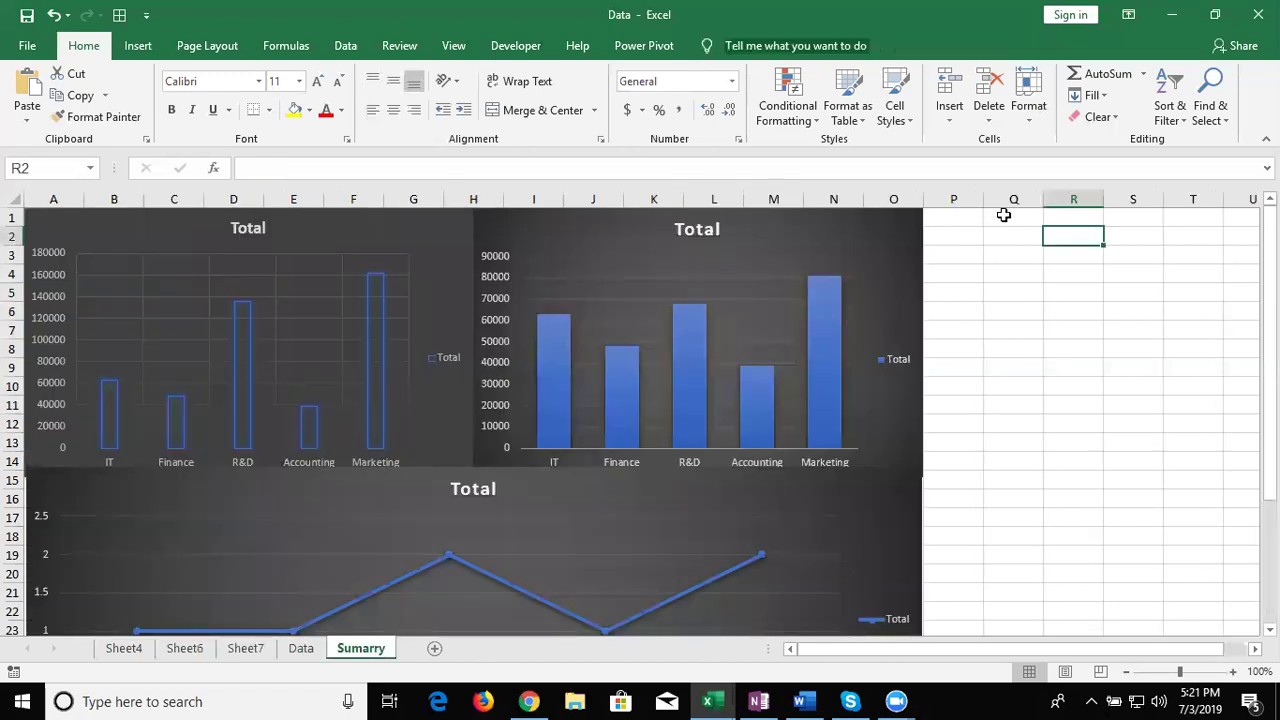
click(973, 219)
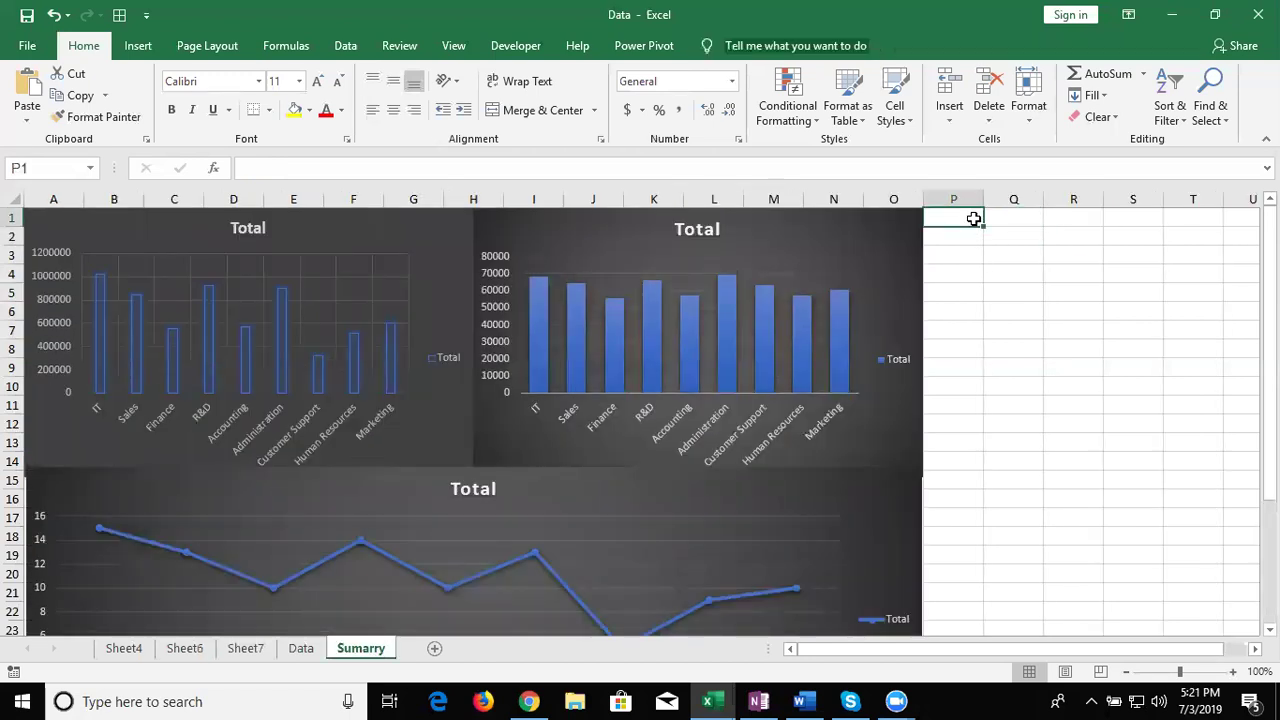
key(ctrl+v)
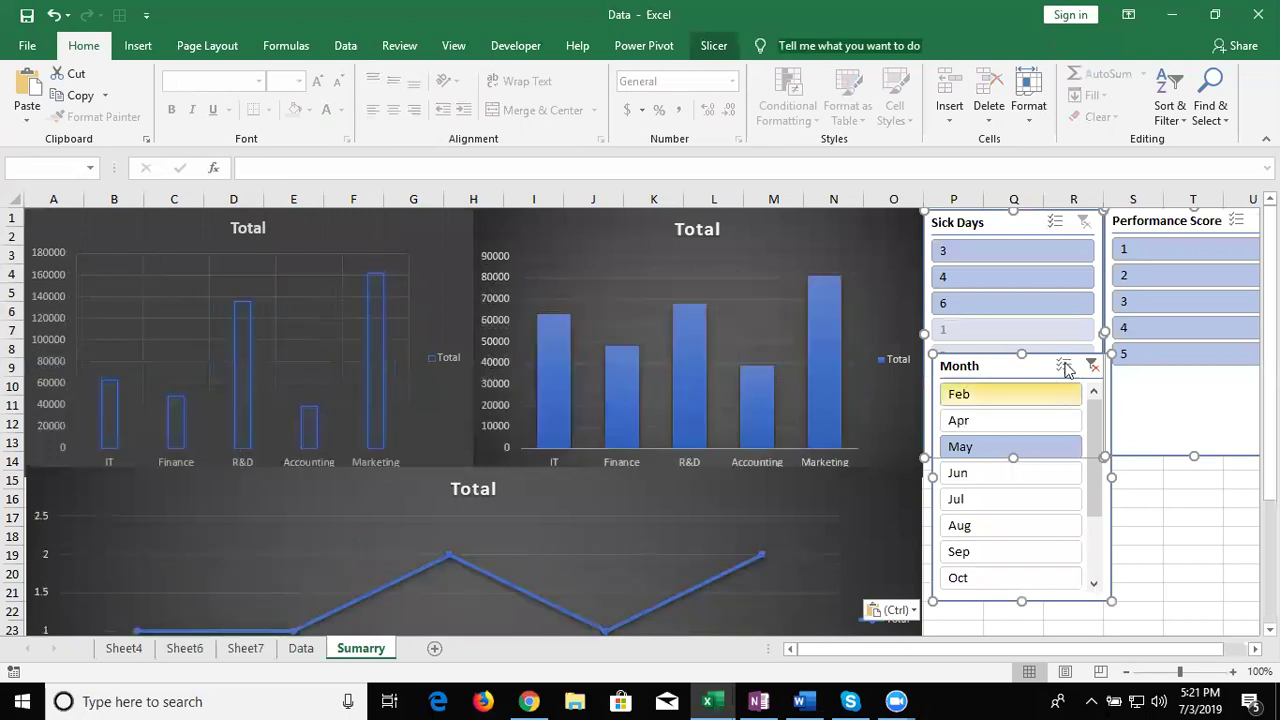
drag(1031, 368, 1034, 368)
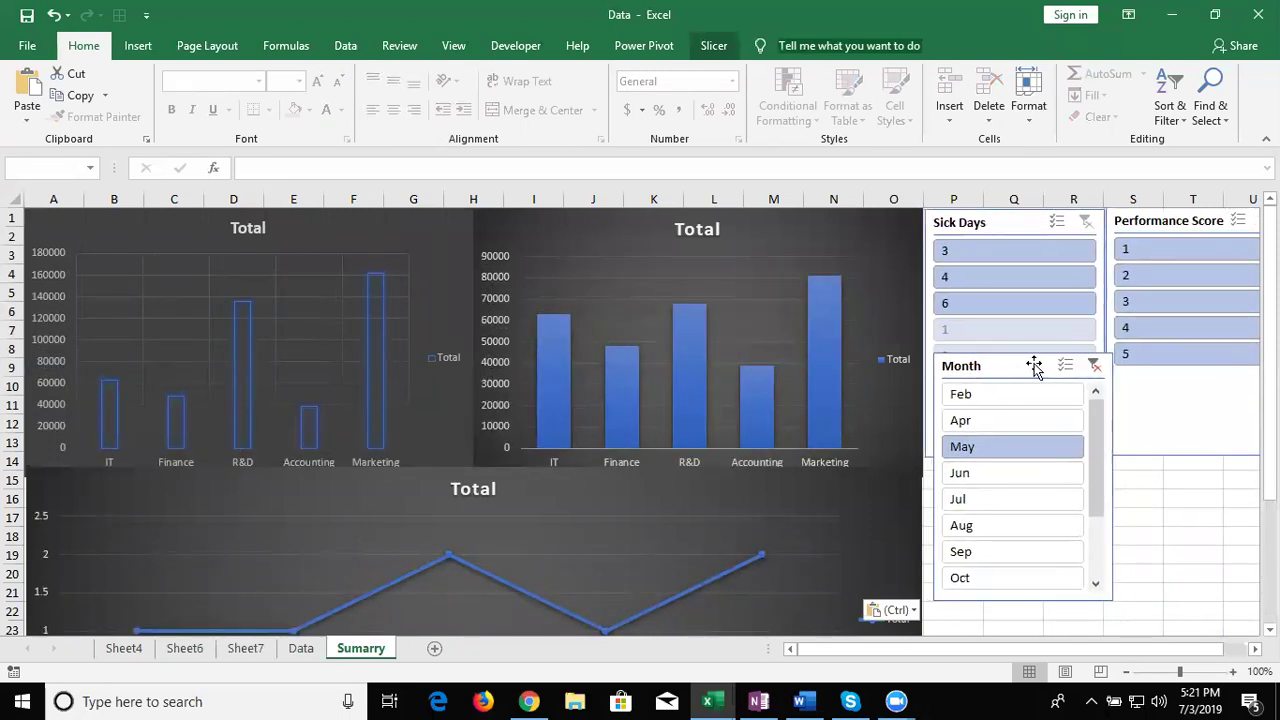
- Make the Performance Score slicer shorter and narrower to fit its items, nudging it right
click(1211, 496)
click(1195, 455)
mouse_move(1193, 455)
mouse_down()
mouse_move(1175, 374)
mouse_move(1125, 372)
mouse_up()
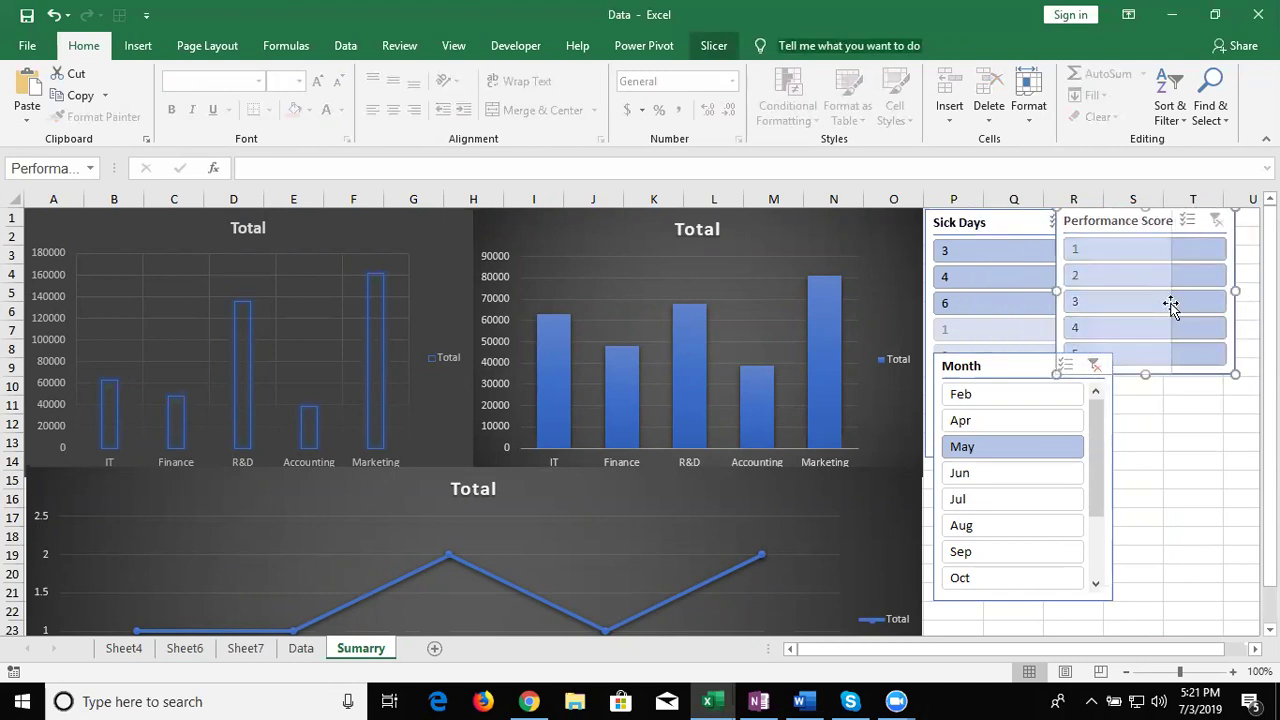
drag(1238, 292, 1178, 300)
drag(1087, 224, 1130, 228)
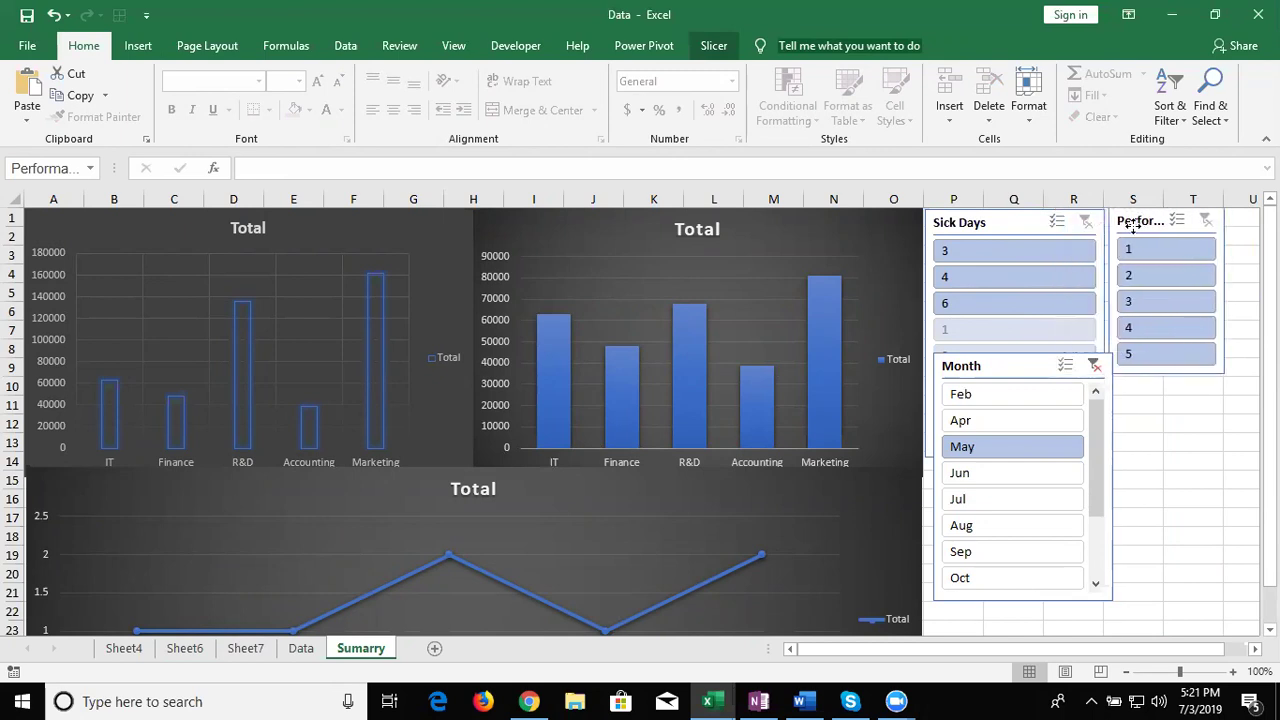
- Narrow the Sick Days slicer, put Performance Score next to it and Month underneath
mouse_move(1013, 365)
mouse_down()
mouse_move(1018, 436)
mouse_move(1192, 498)
mouse_up()
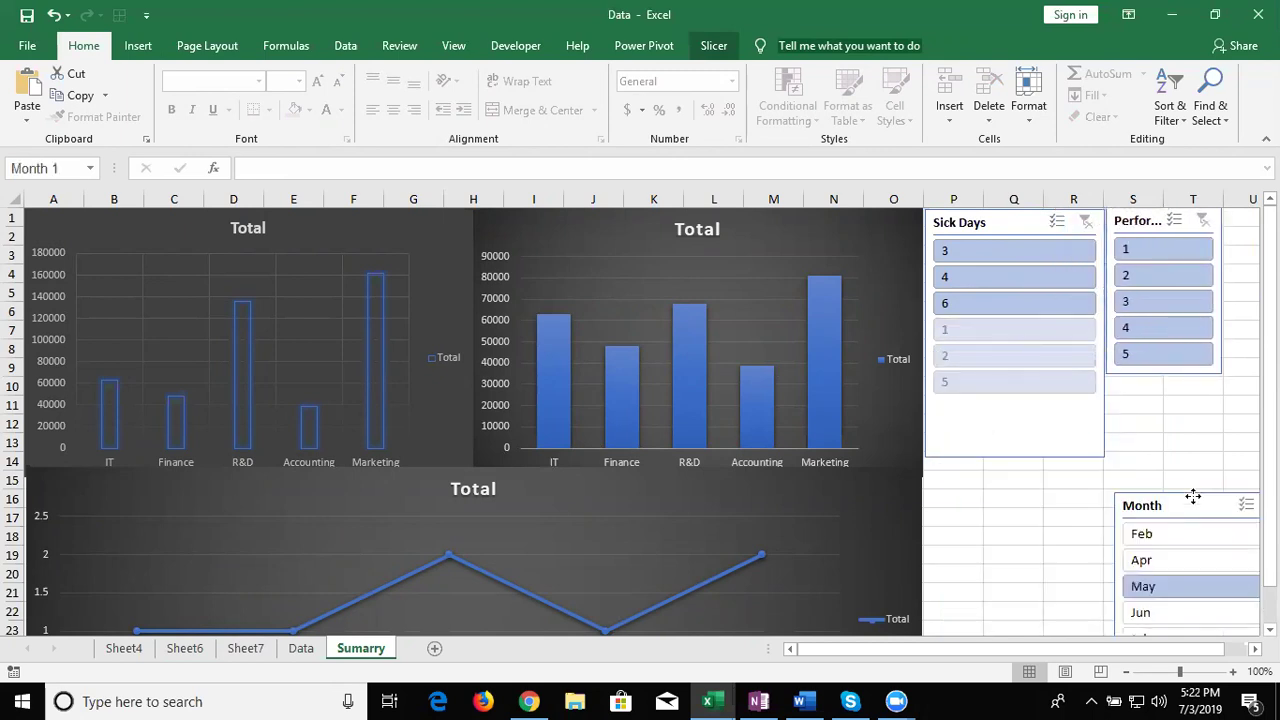
click(1066, 460)
click(1033, 443)
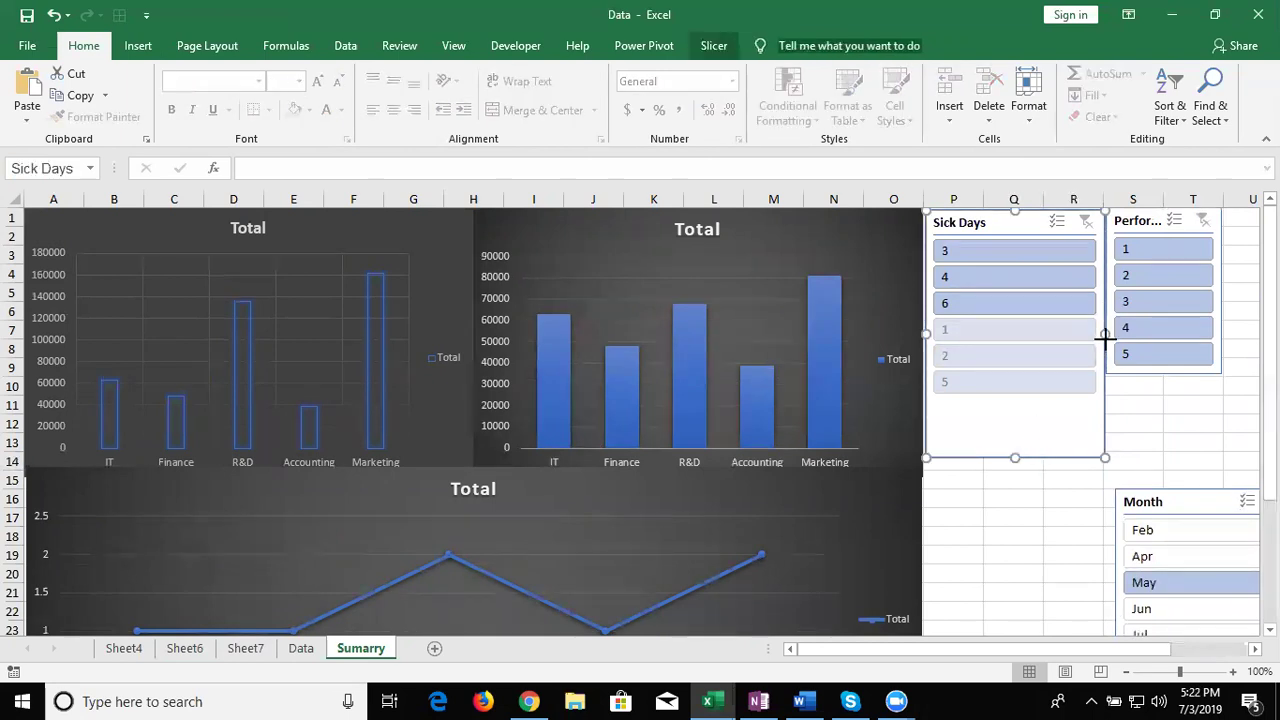
drag(1104, 340, 1046, 341)
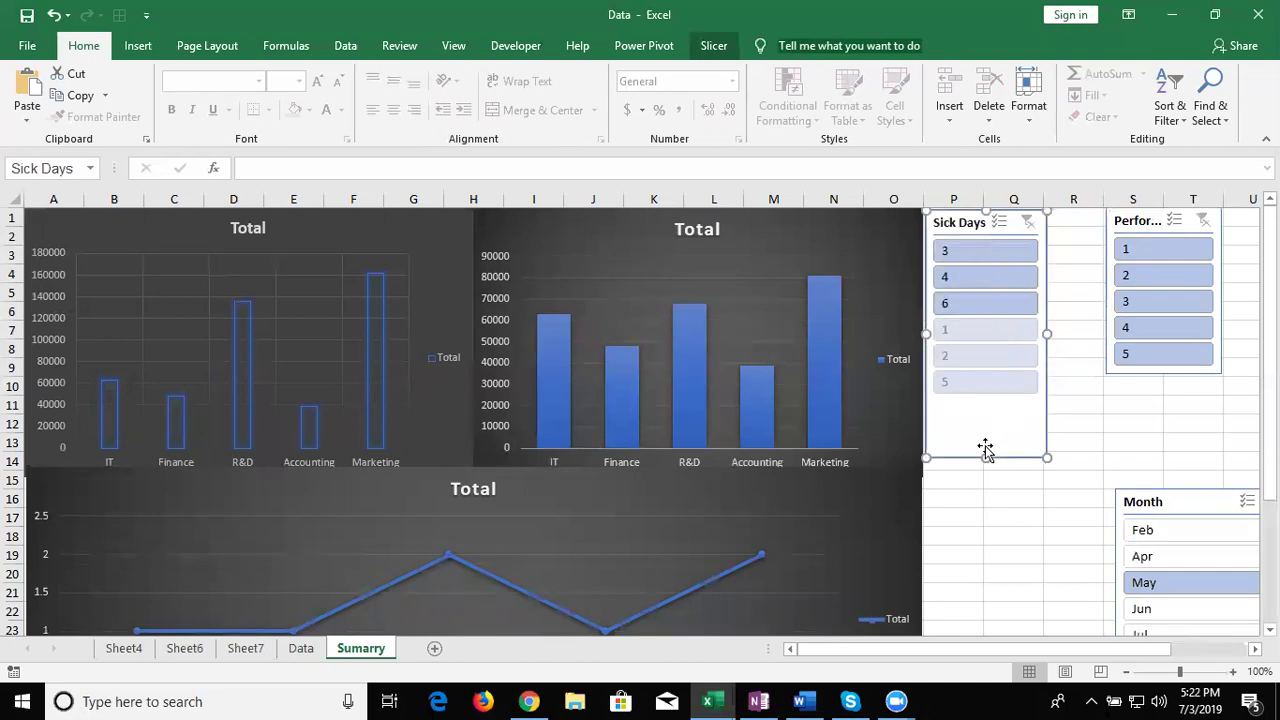
drag(982, 457, 983, 399)
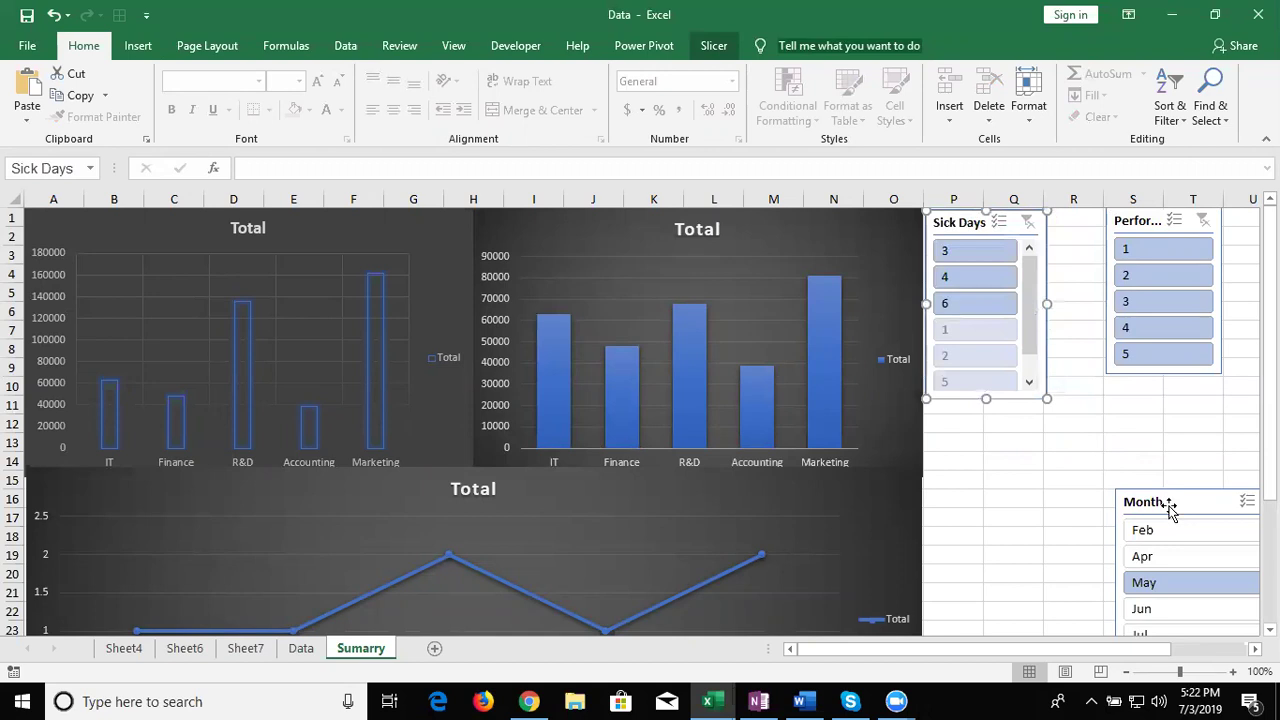
drag(1165, 501, 1055, 471)
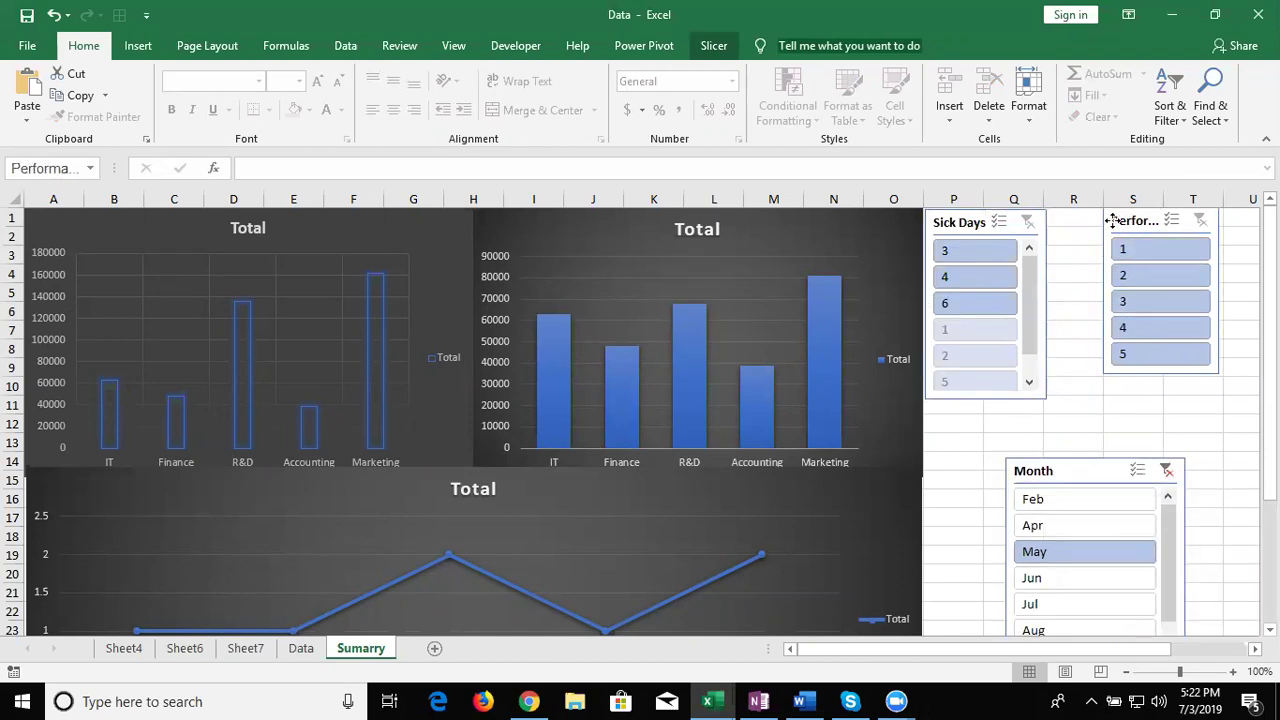
drag(1150, 230, 1092, 230)
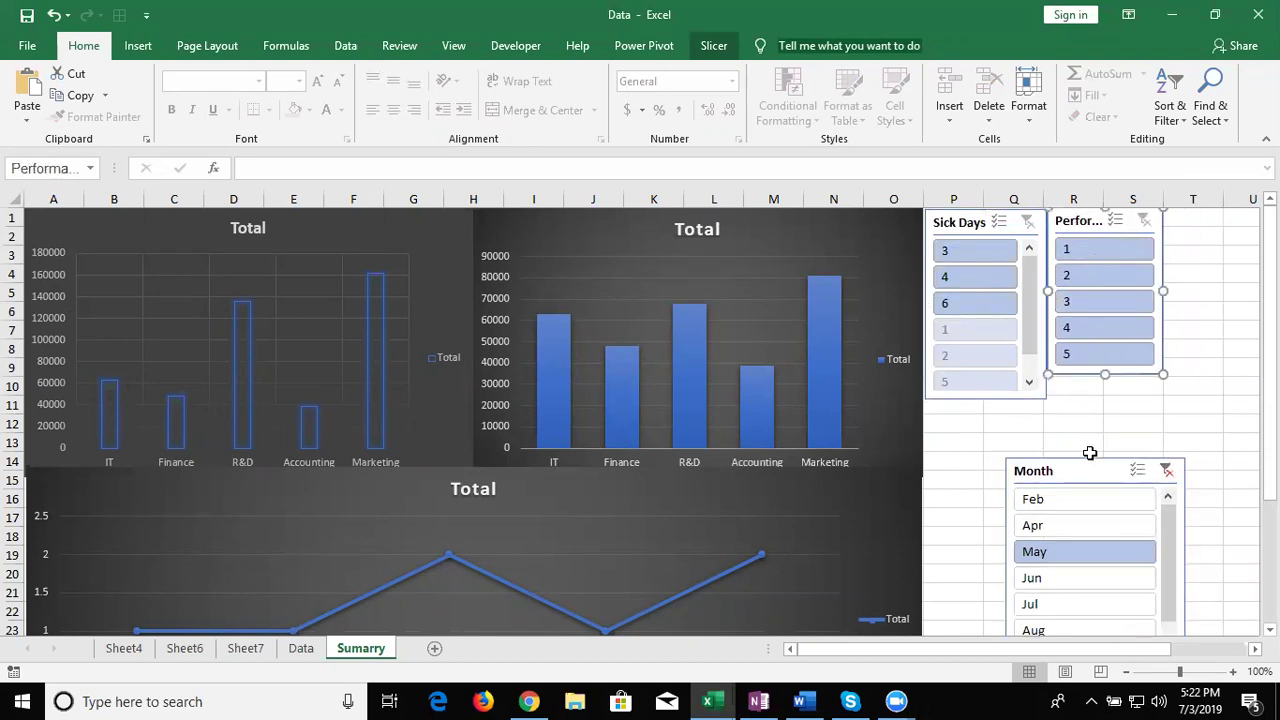
drag(1075, 468, 1003, 414)
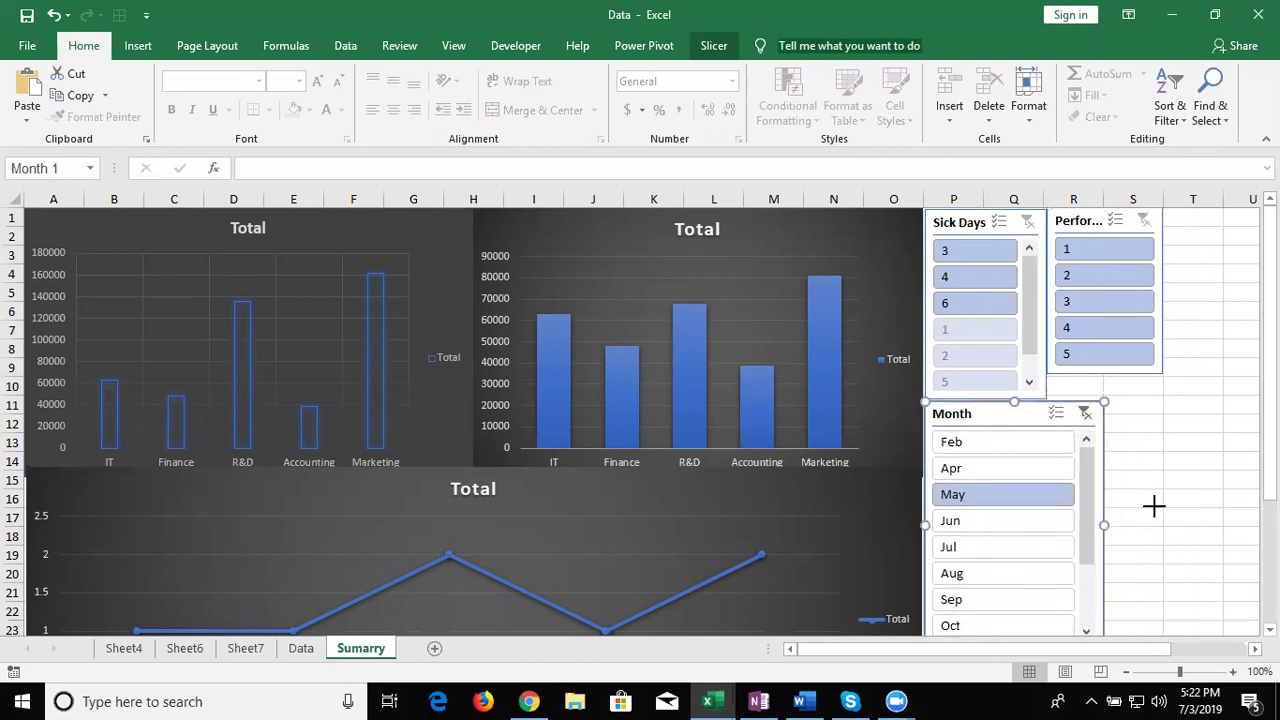
- Widen the Month slicer and set its buttons to 3 columns
drag(1104, 506, 1177, 506)
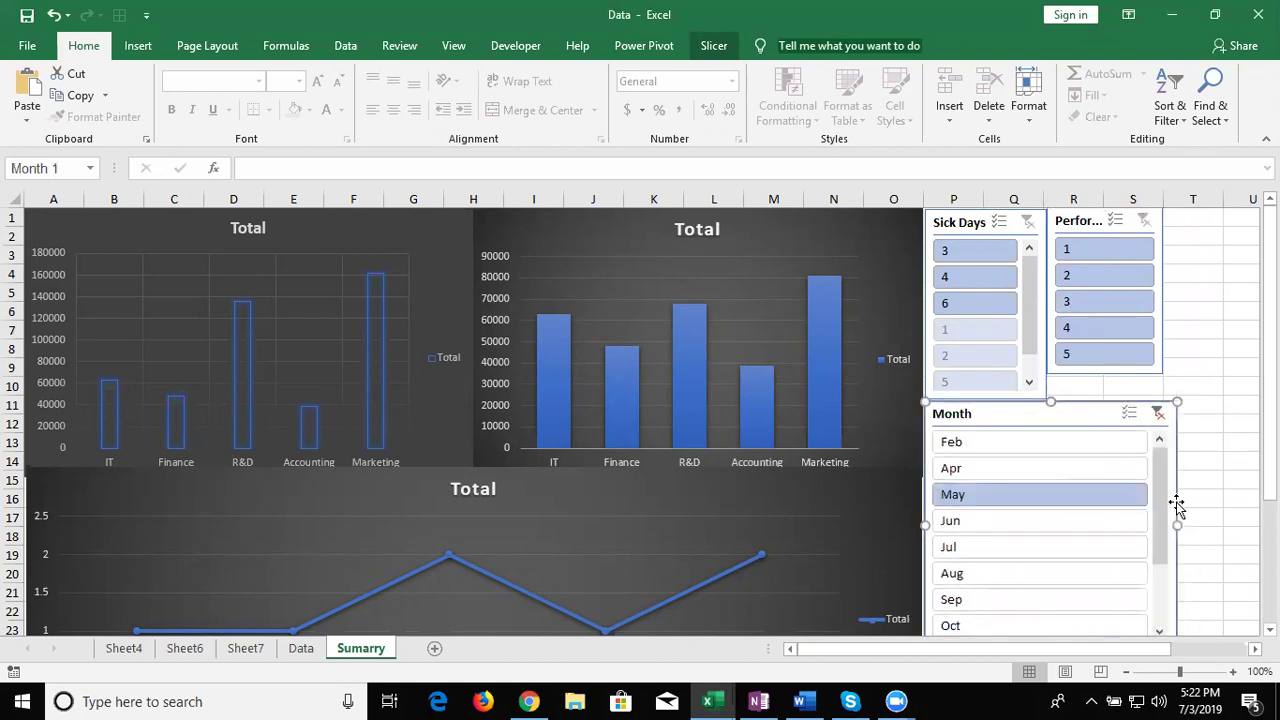
click(710, 45)
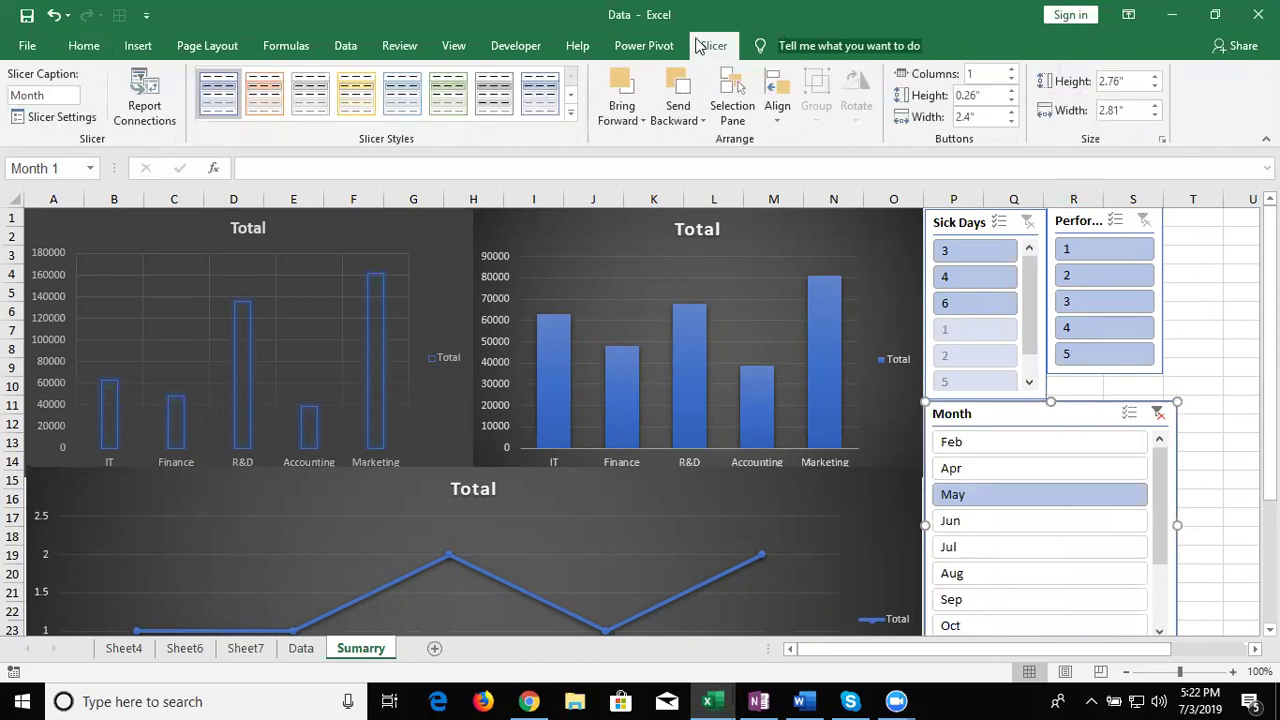
click(1012, 73)
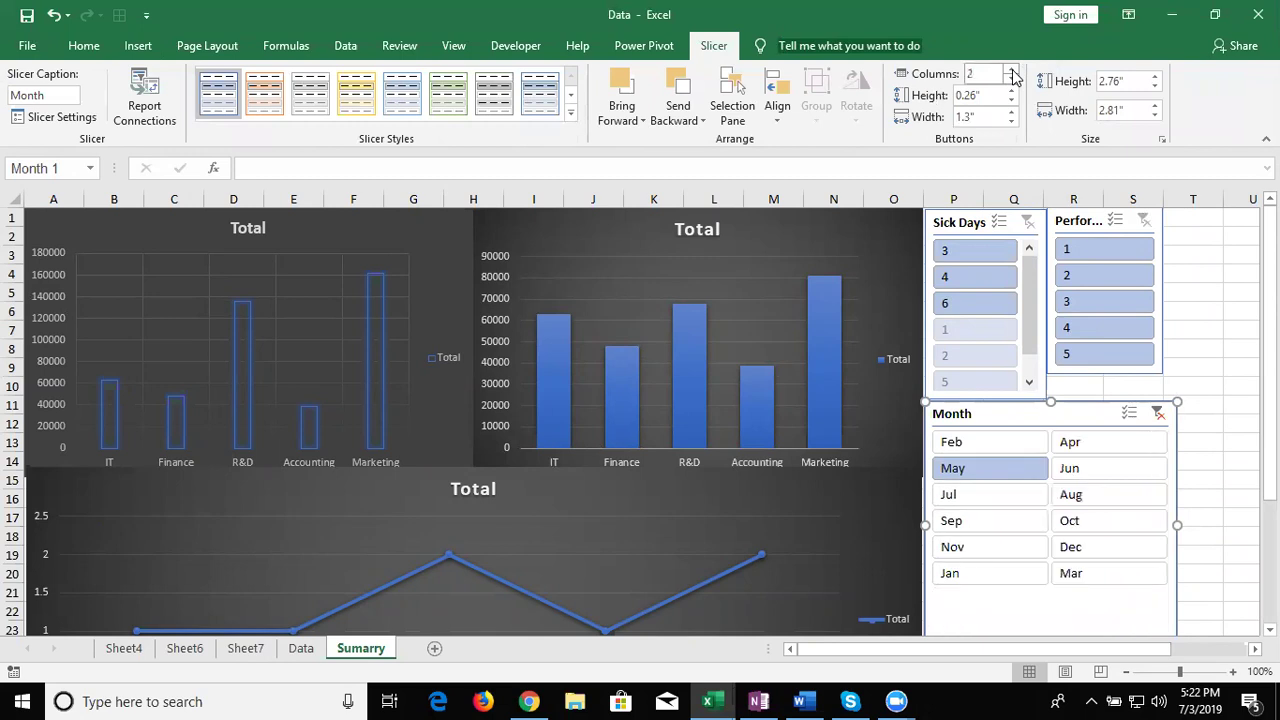
click(1012, 73)
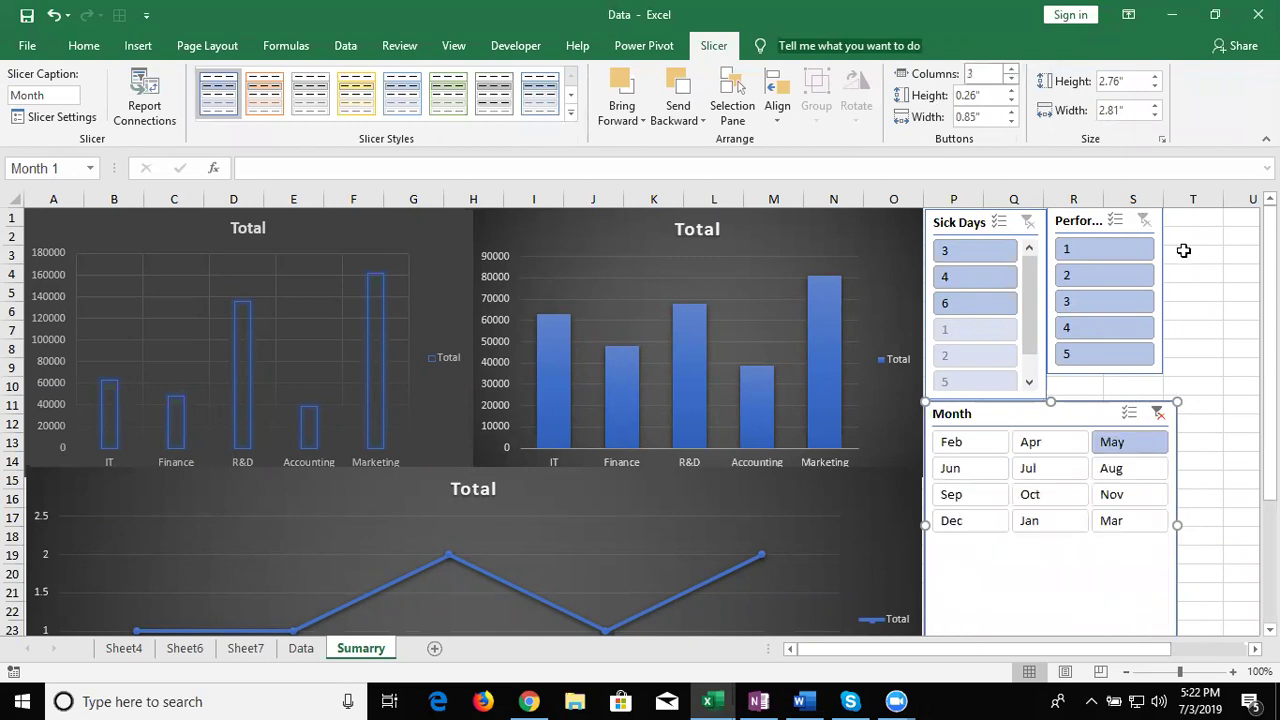
click(1226, 522)
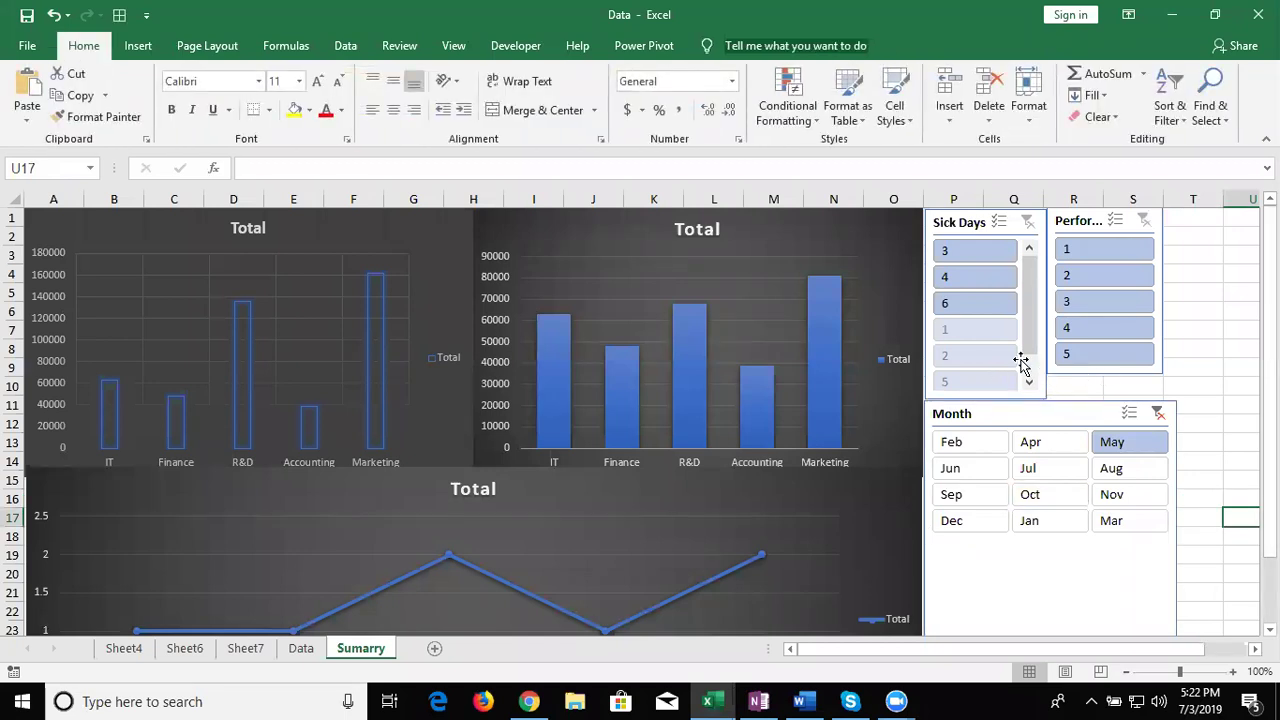
- Filter the dashboard by Feb, Apr, May, Jun and Jul in the Month slicer, ending on Aug
click(993, 451)
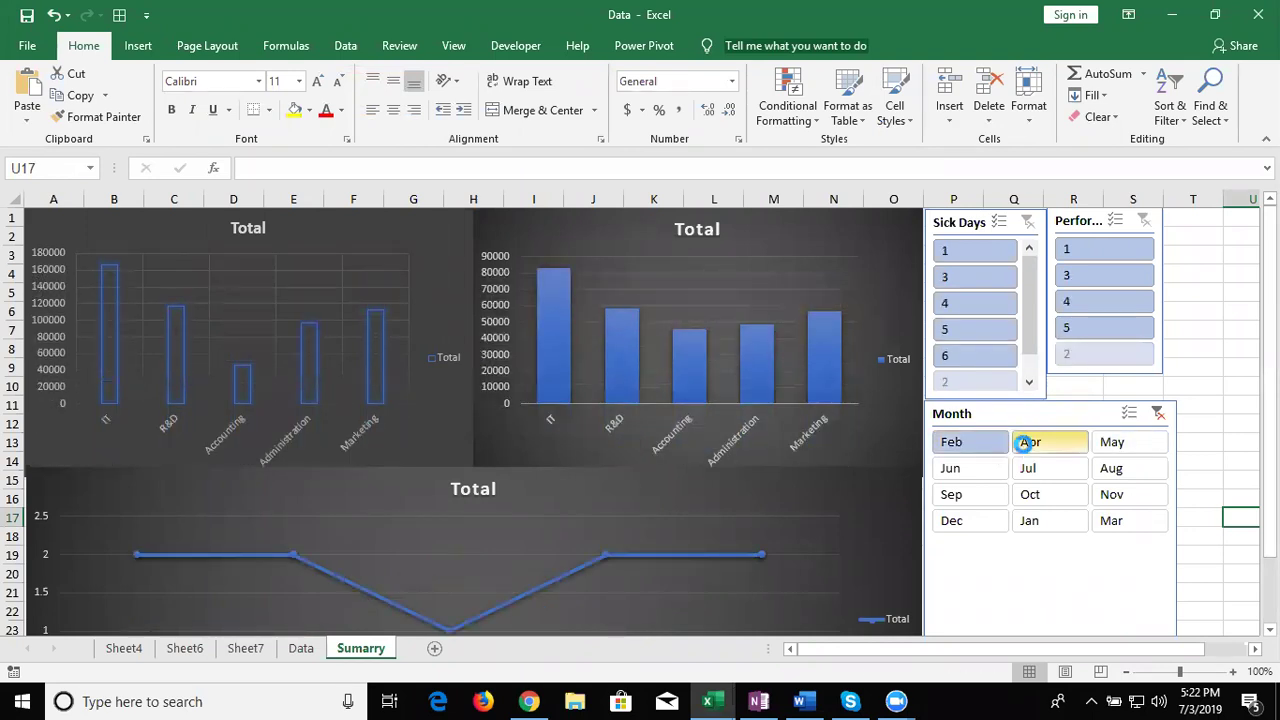
click(1028, 450)
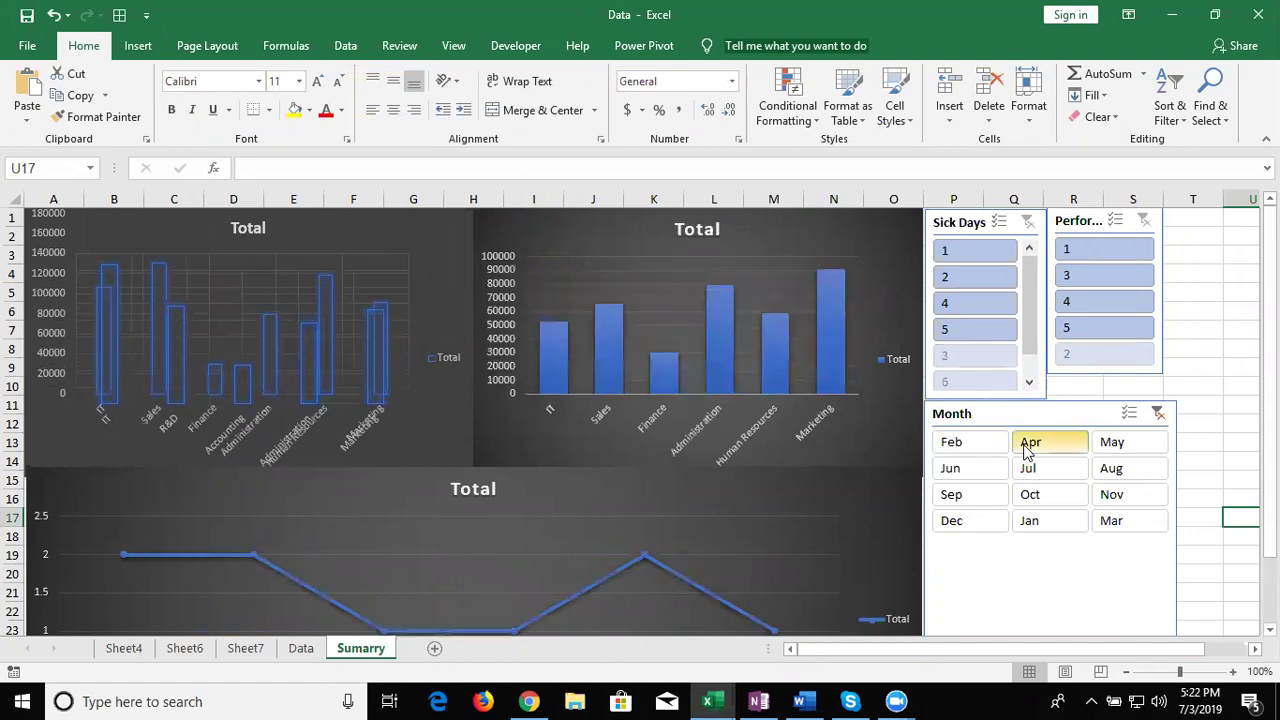
click(1108, 446)
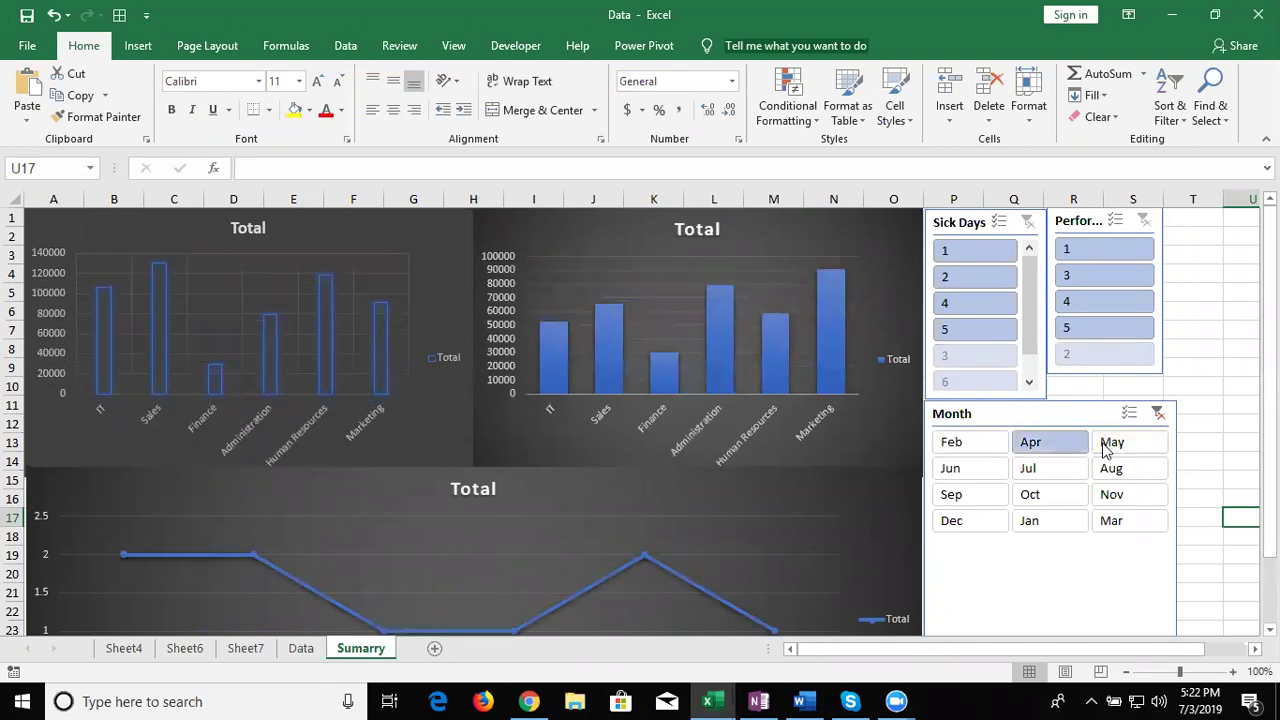
click(955, 468)
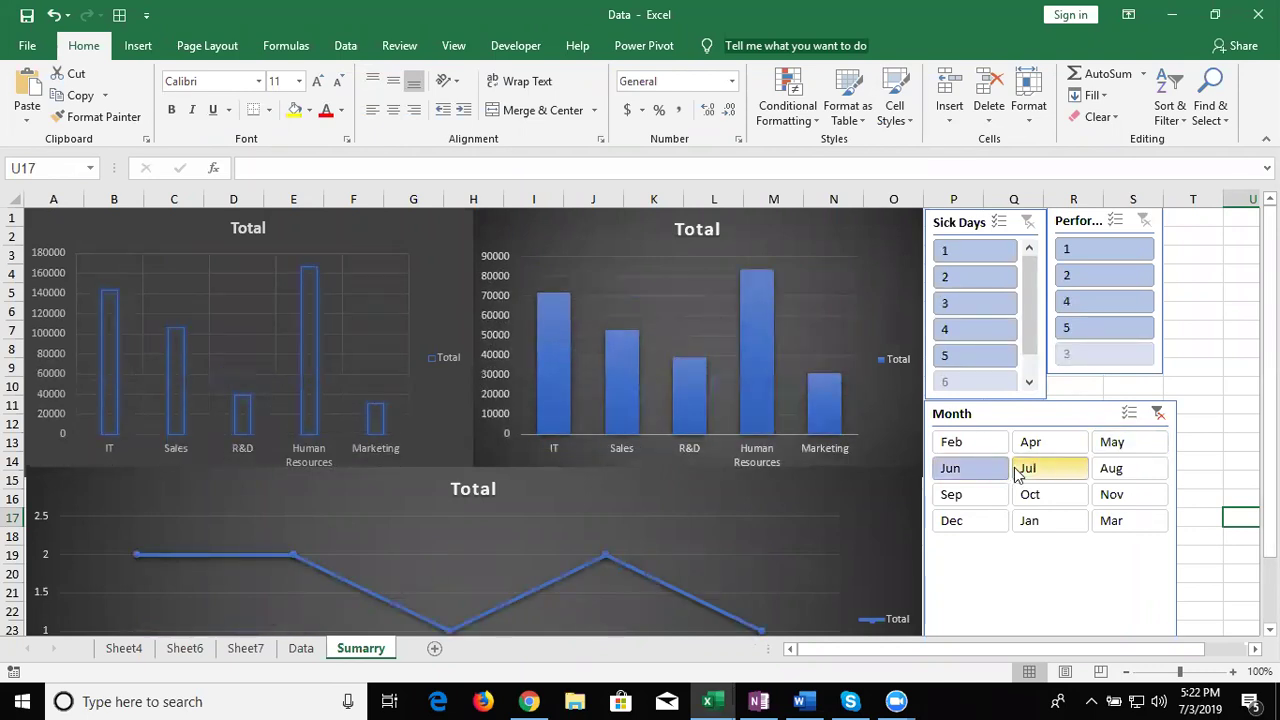
click(1022, 470)
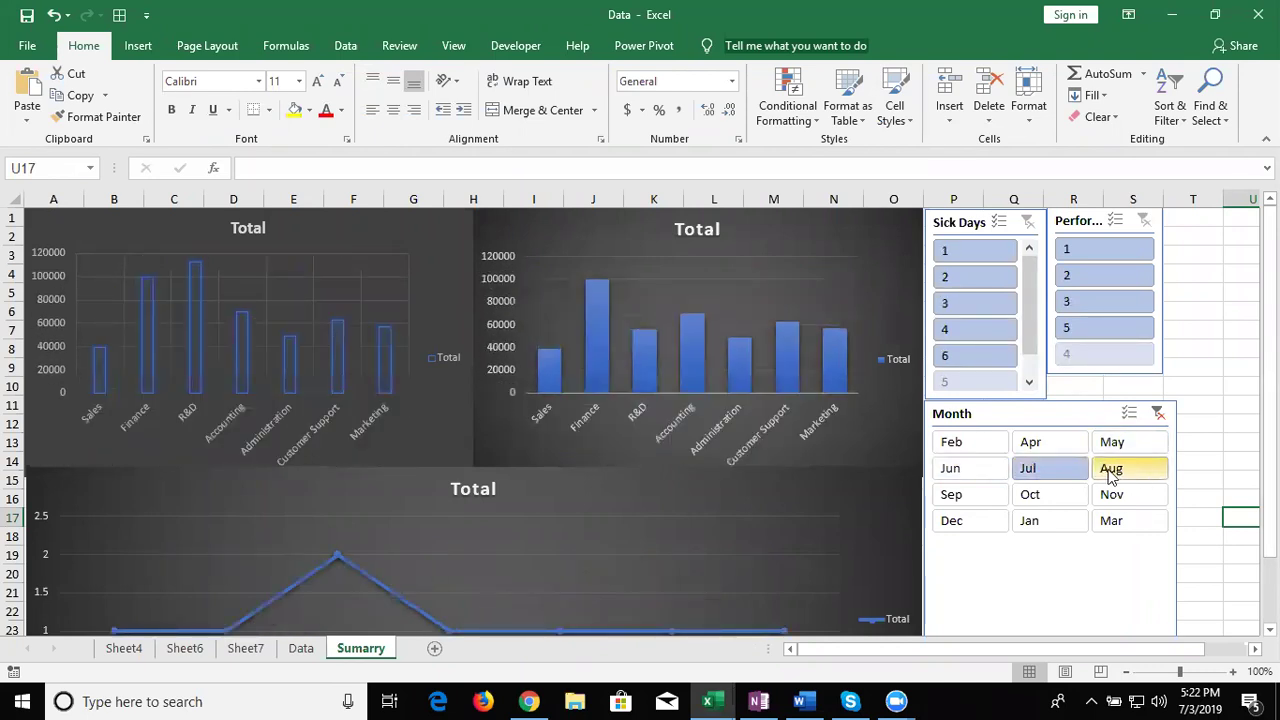
click(1113, 475)
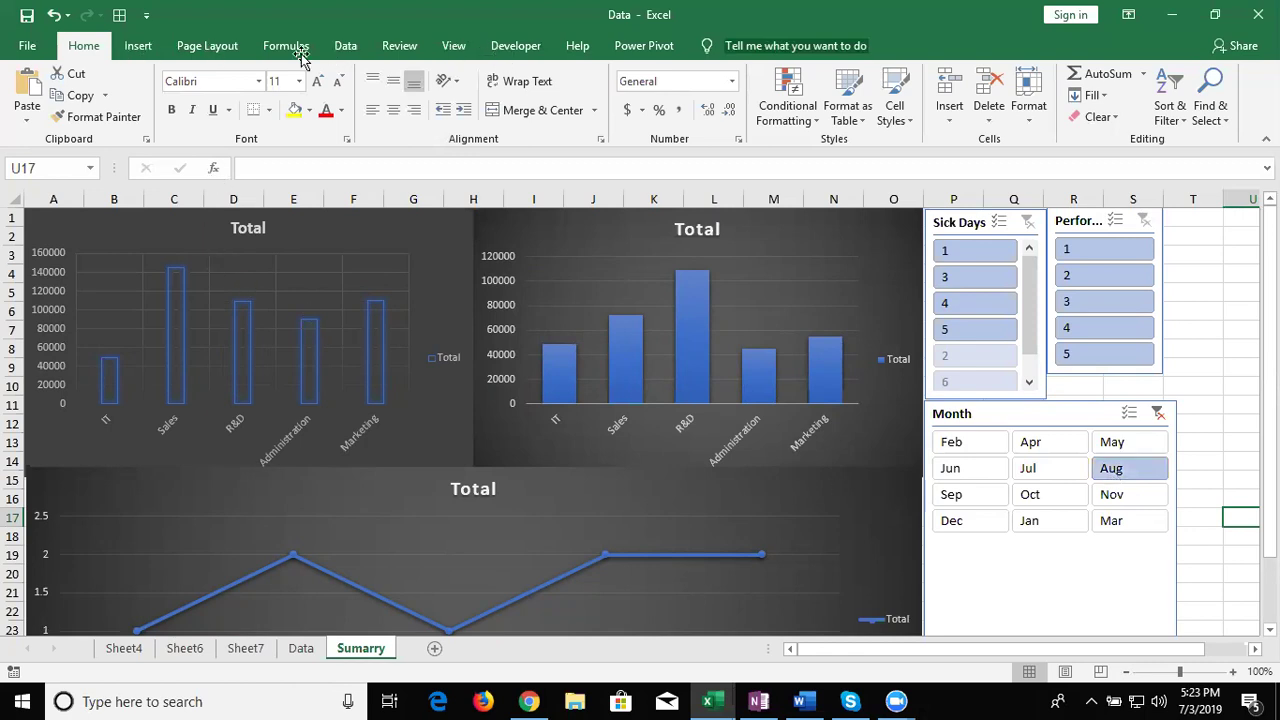
double_click(93, 52)
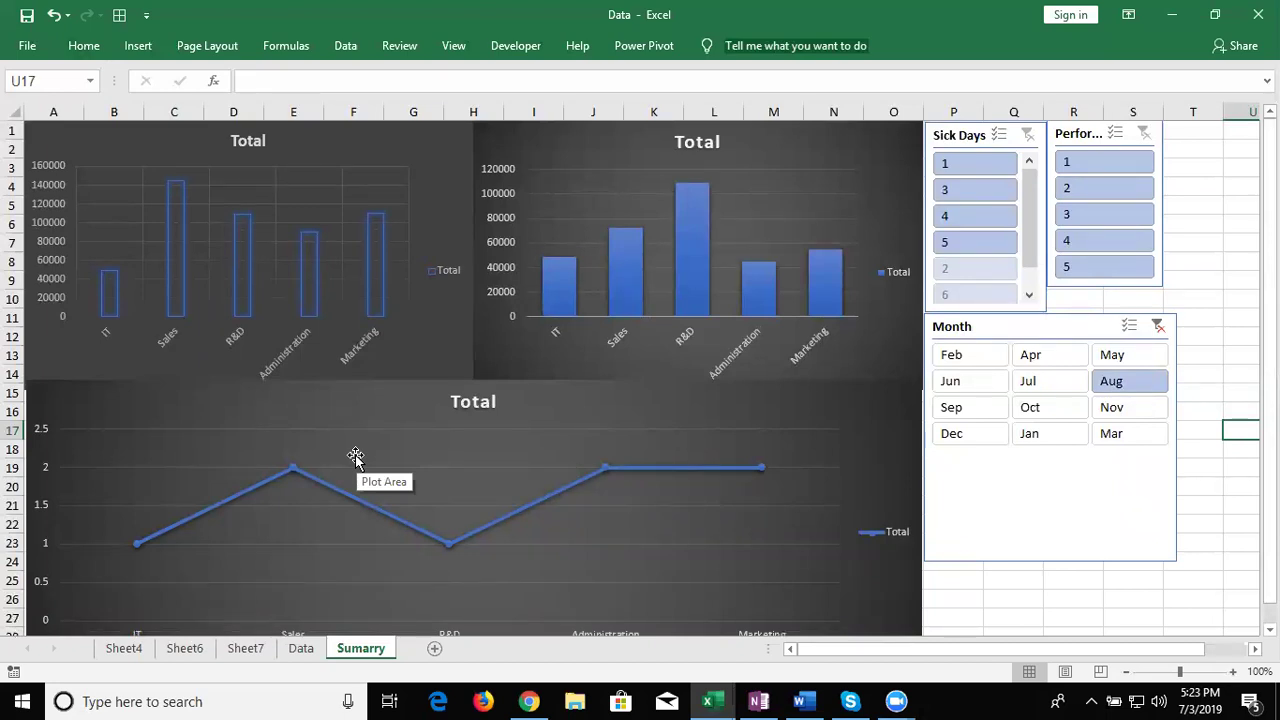
click(84, 46)
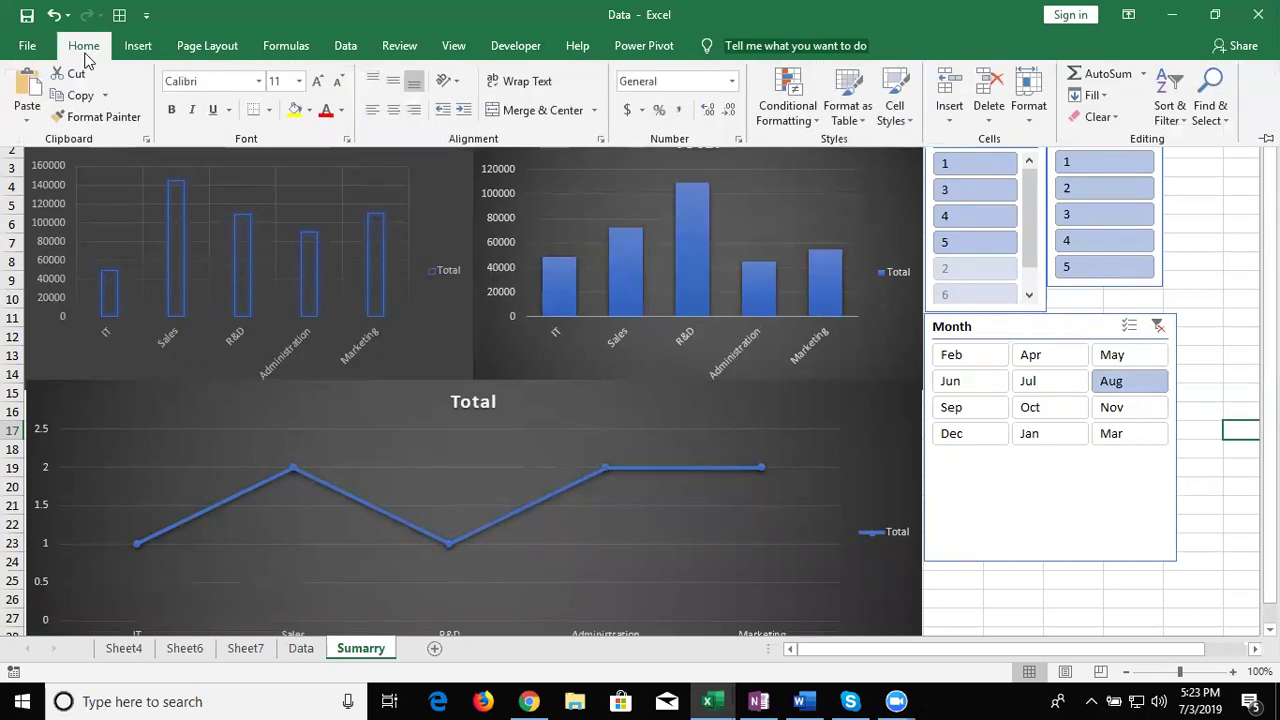
double_click(84, 50)
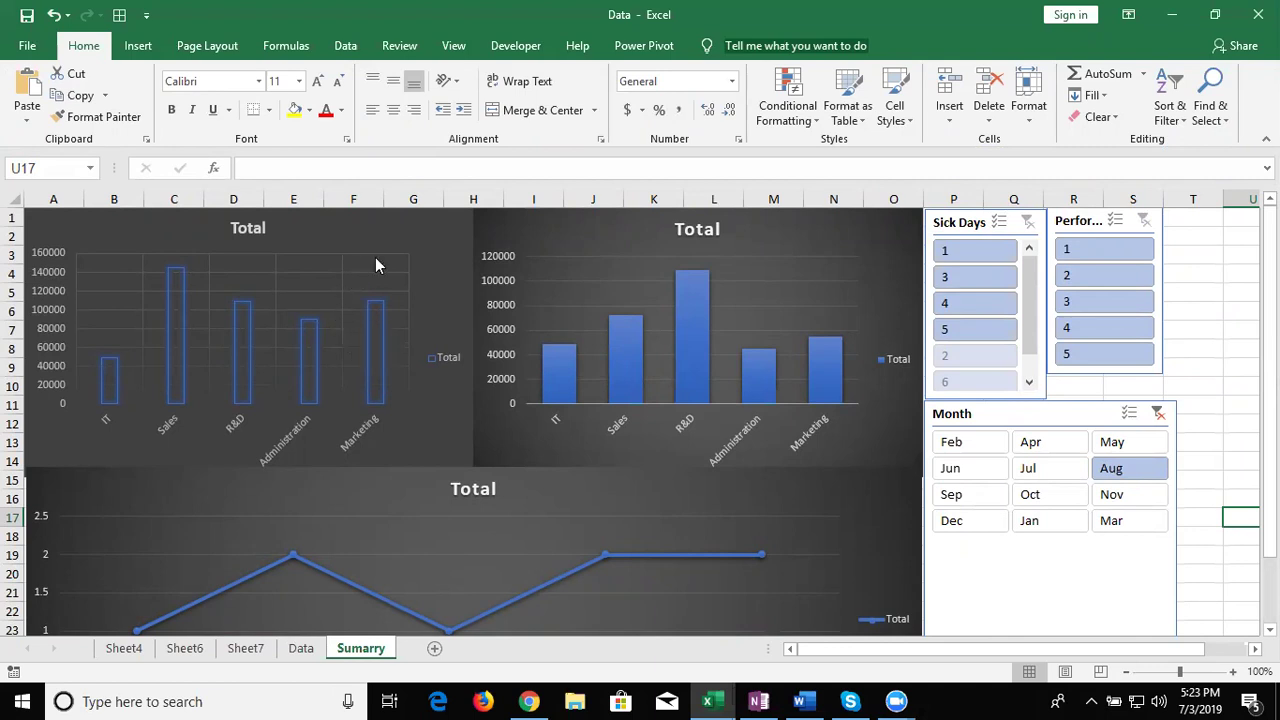
click(411, 237)
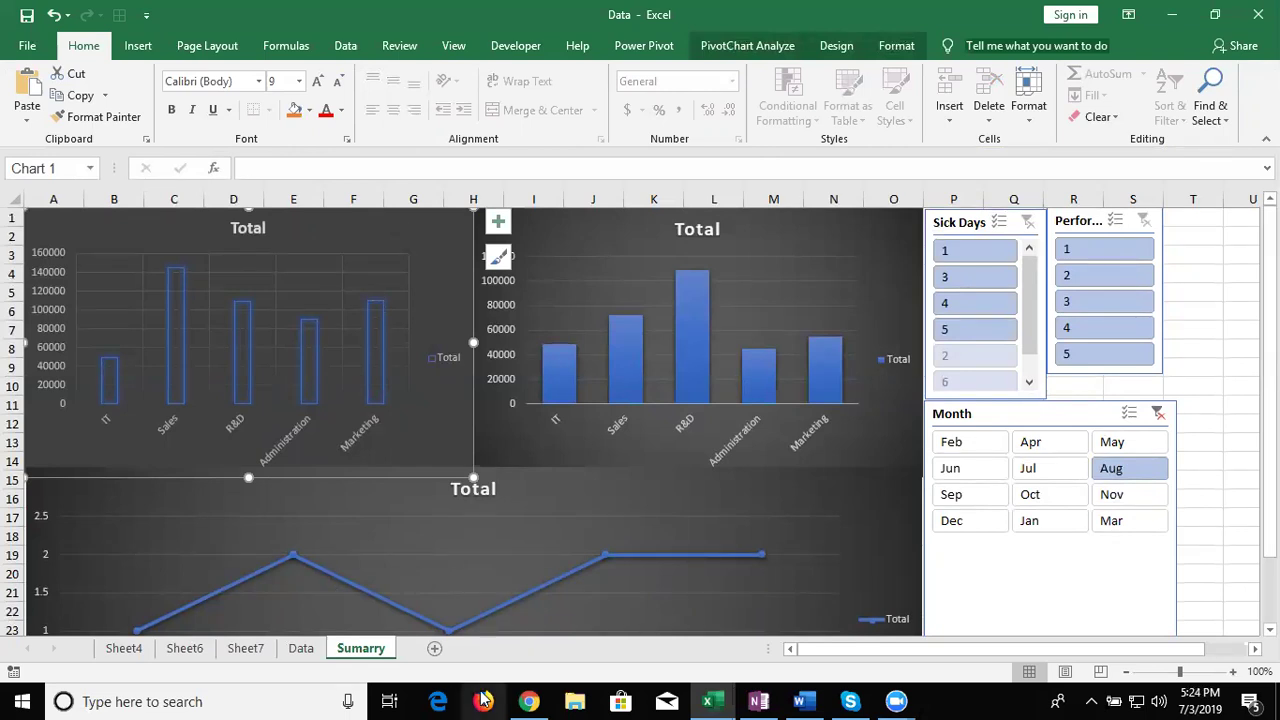
- Switch to the Gmail tab, open the Sent folder and minimize the forward draft
click(527, 701)
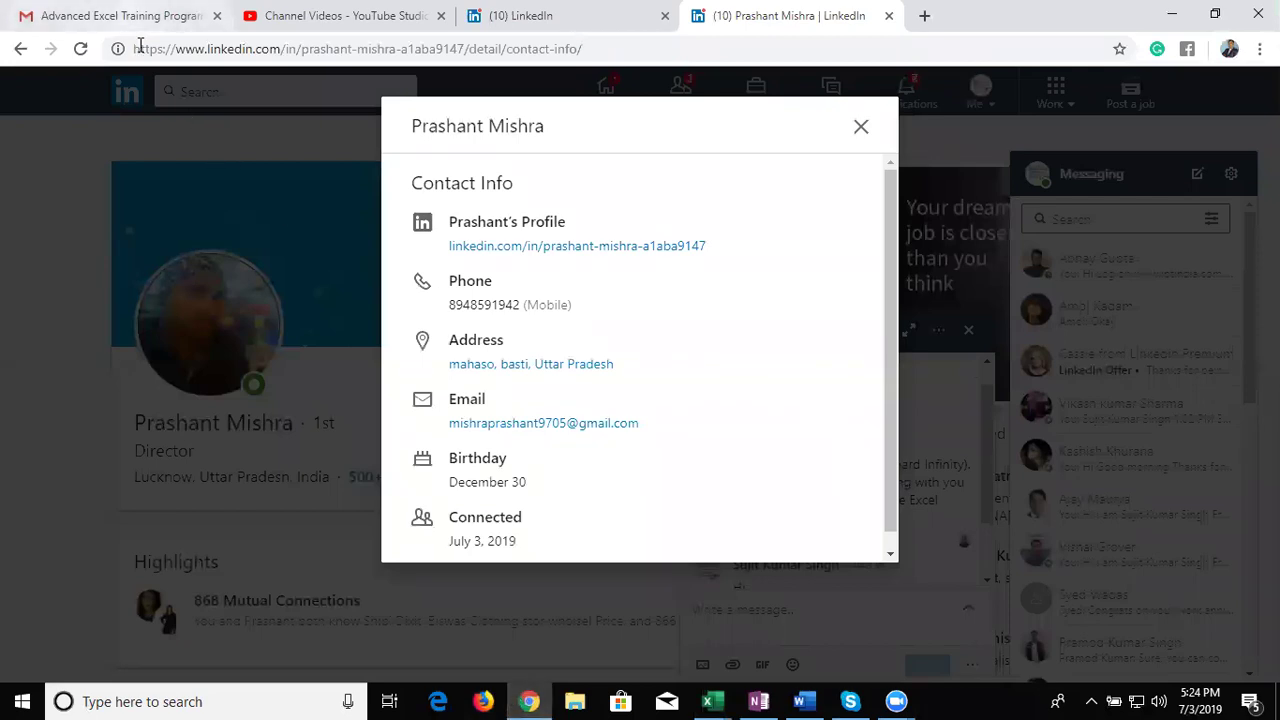
key(ctrl+1)
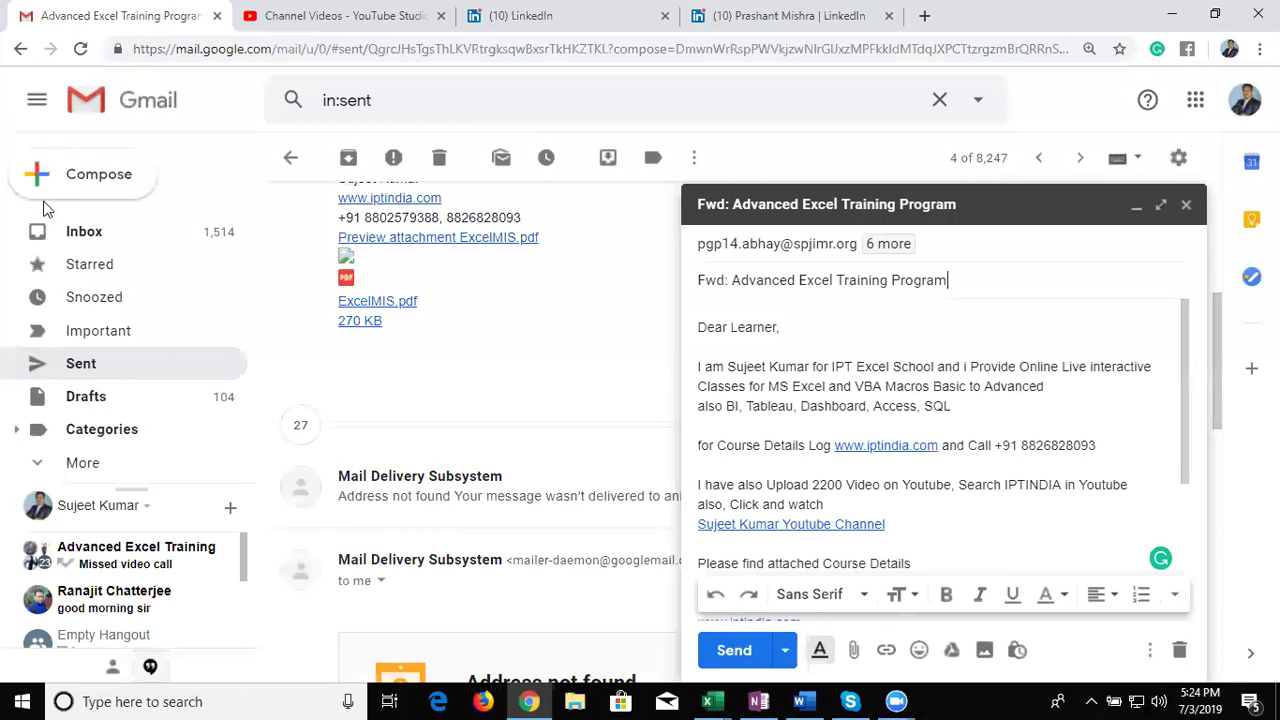
click(75, 373)
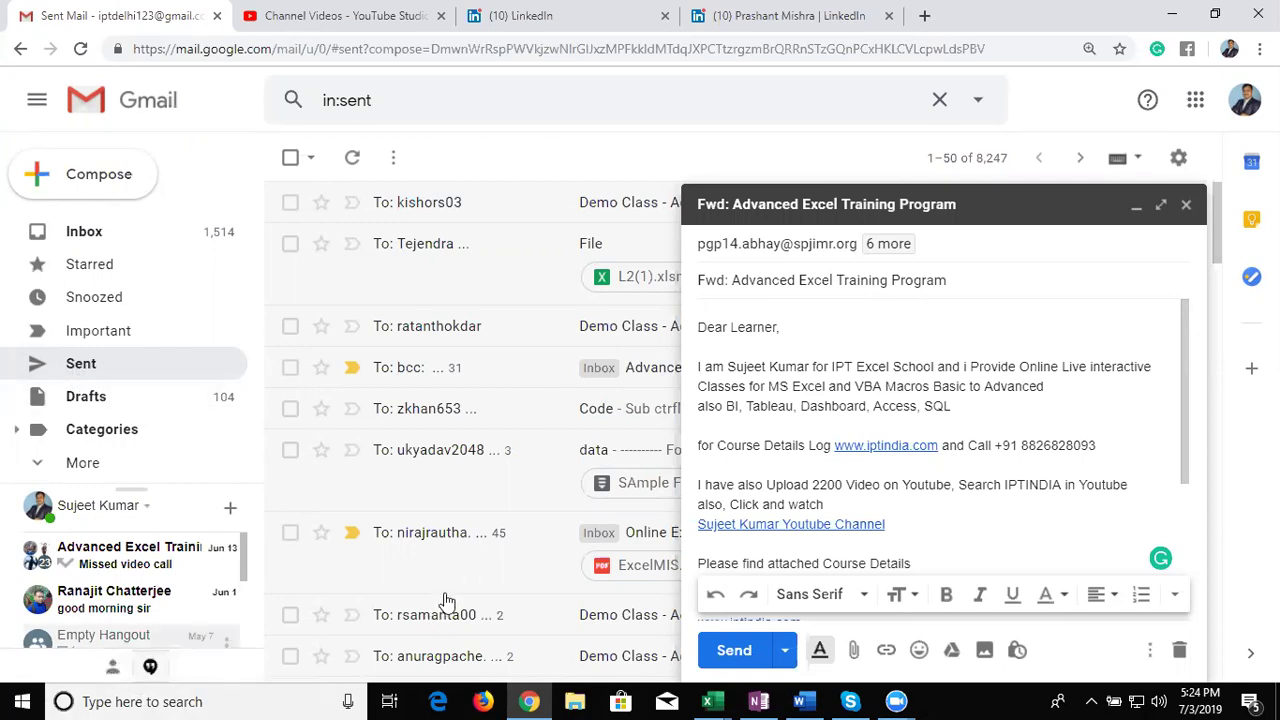
mouse_move(567, 459)
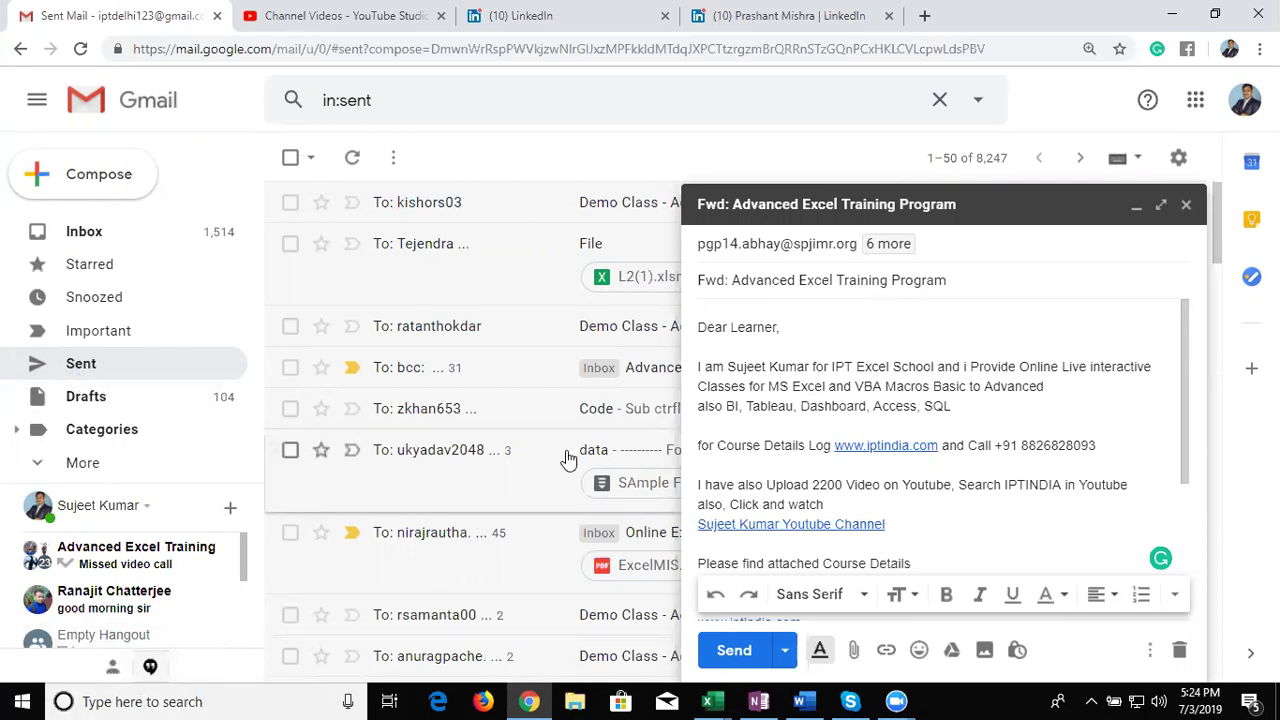
click(575, 701)
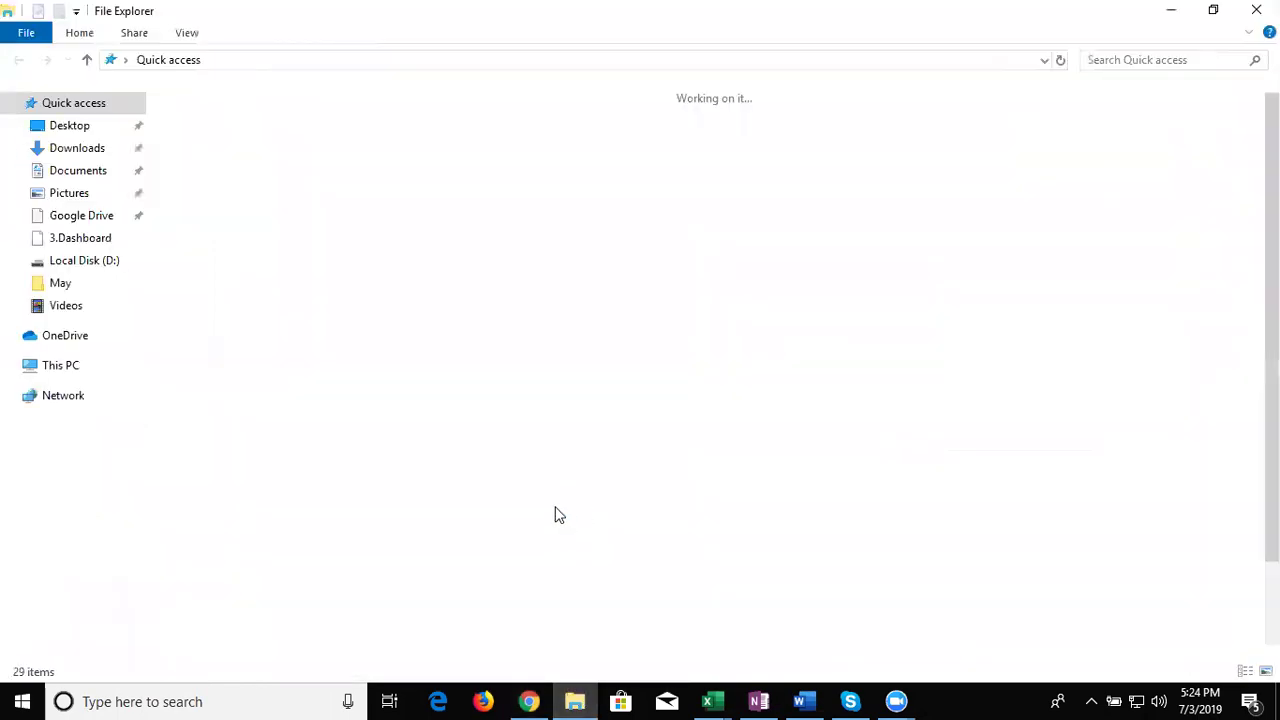
key(alt+Tab)
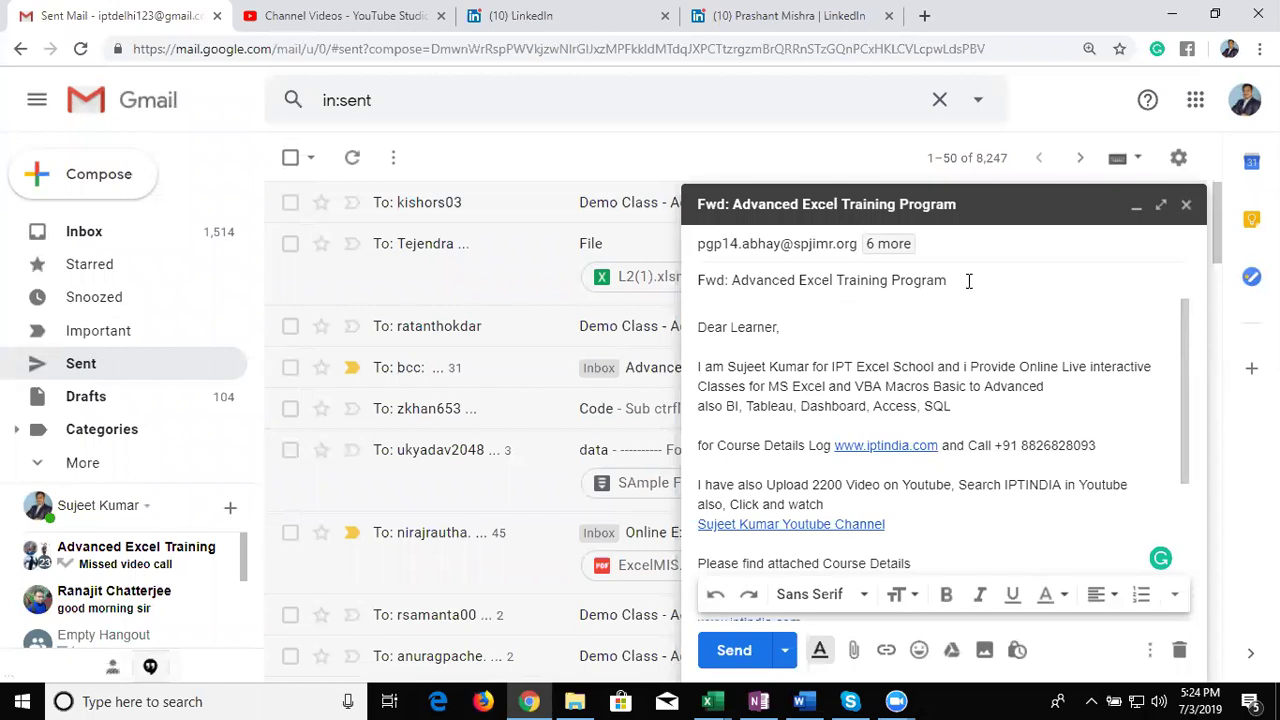
click(1134, 208)
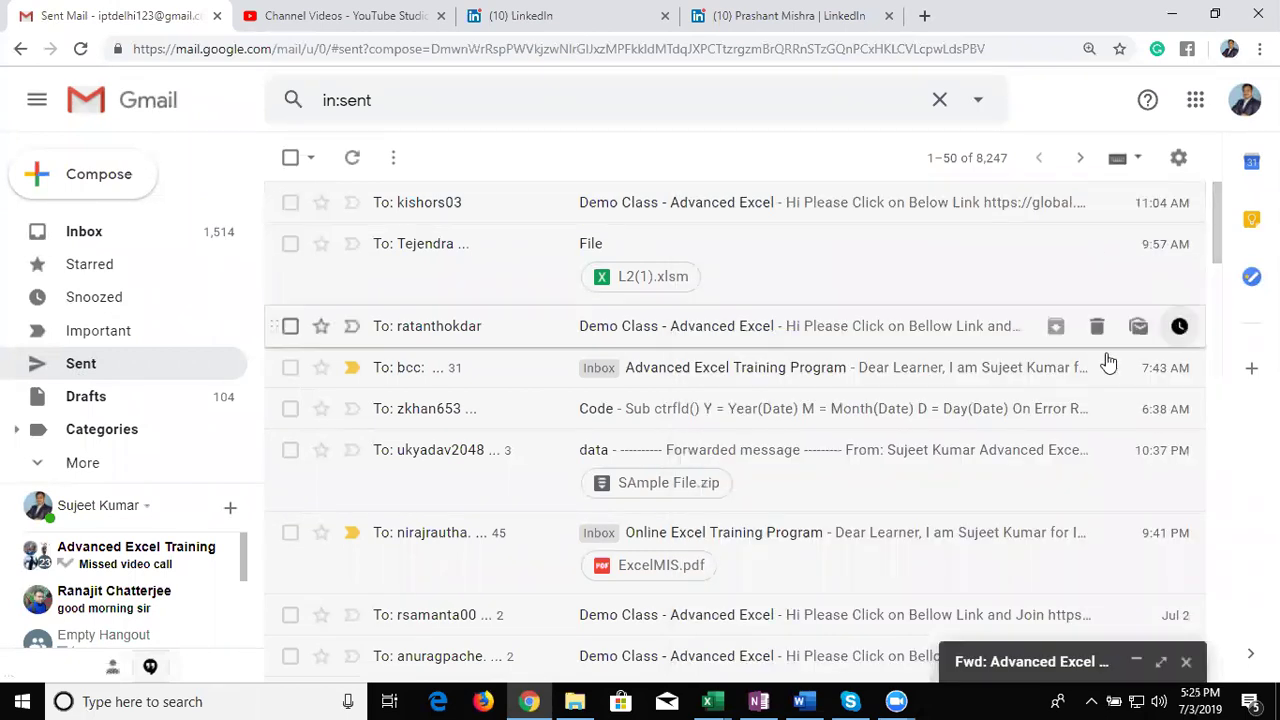
- Open the sent 'data' conversation and briefly view its printable version before closing it
click(778, 485)
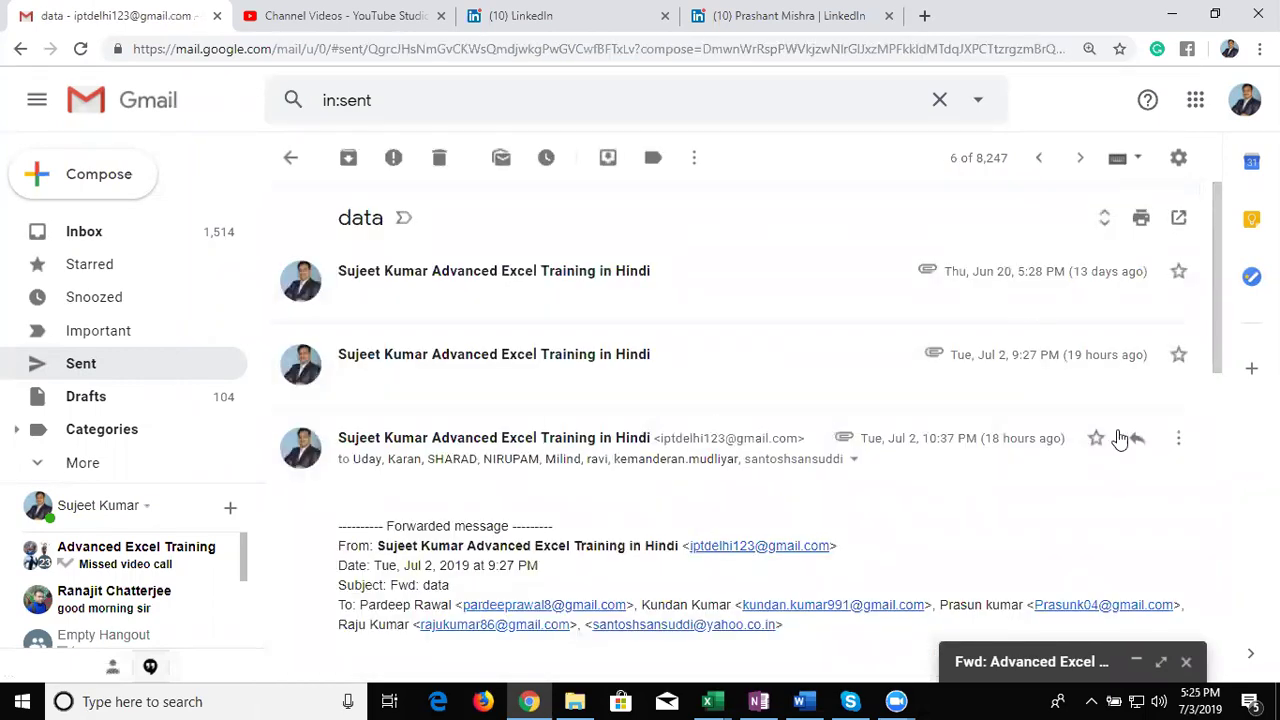
click(1180, 440)
click(1185, 445)
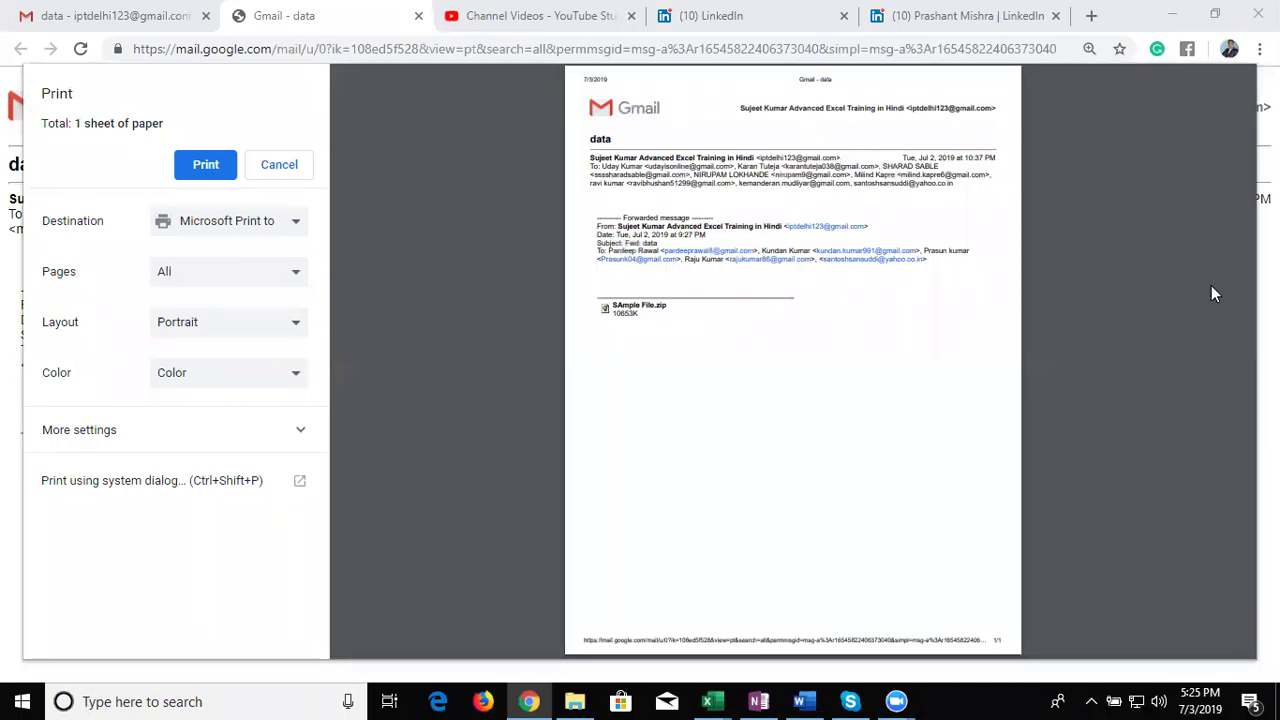
click(418, 15)
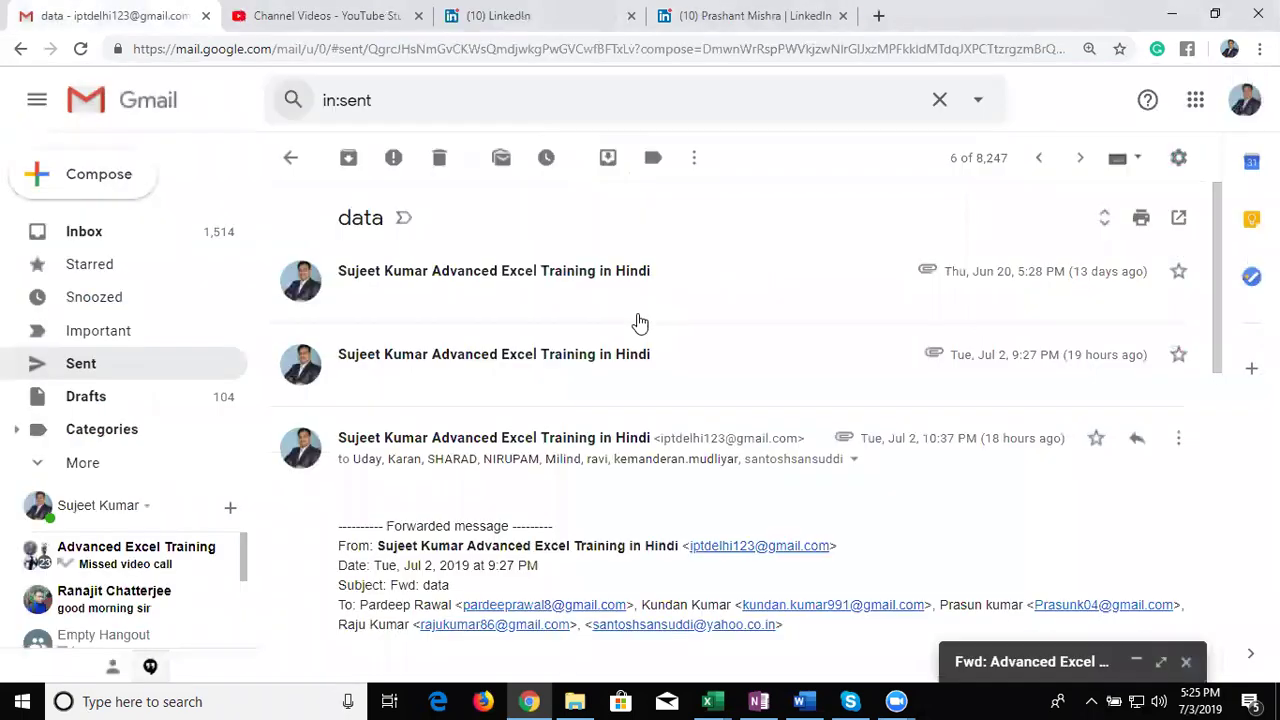
click(1177, 443)
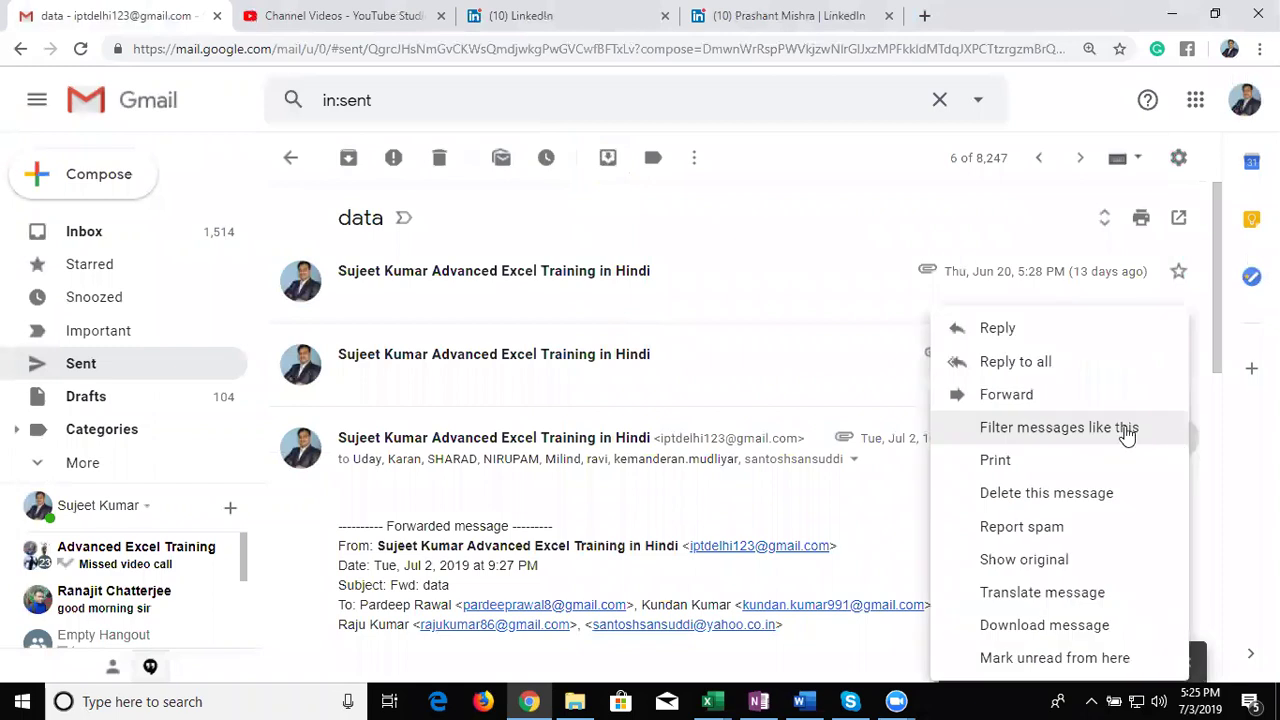
key(Escape)
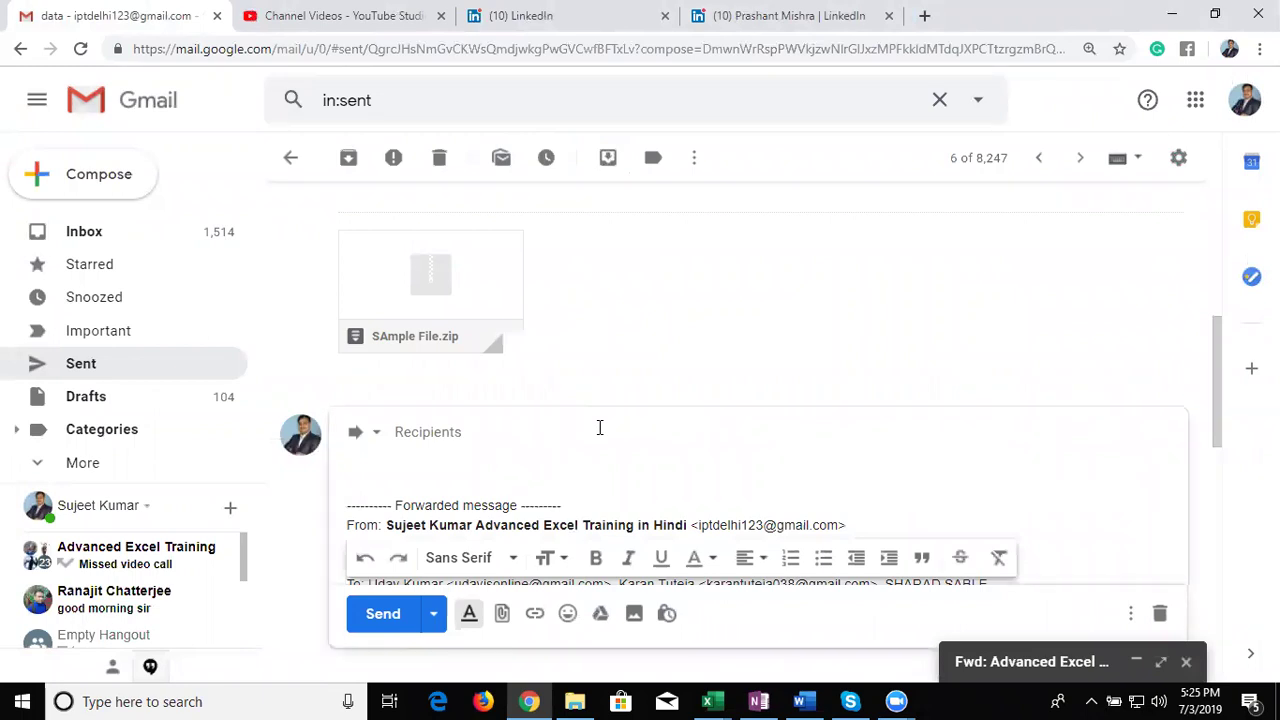
double_click(427, 432)
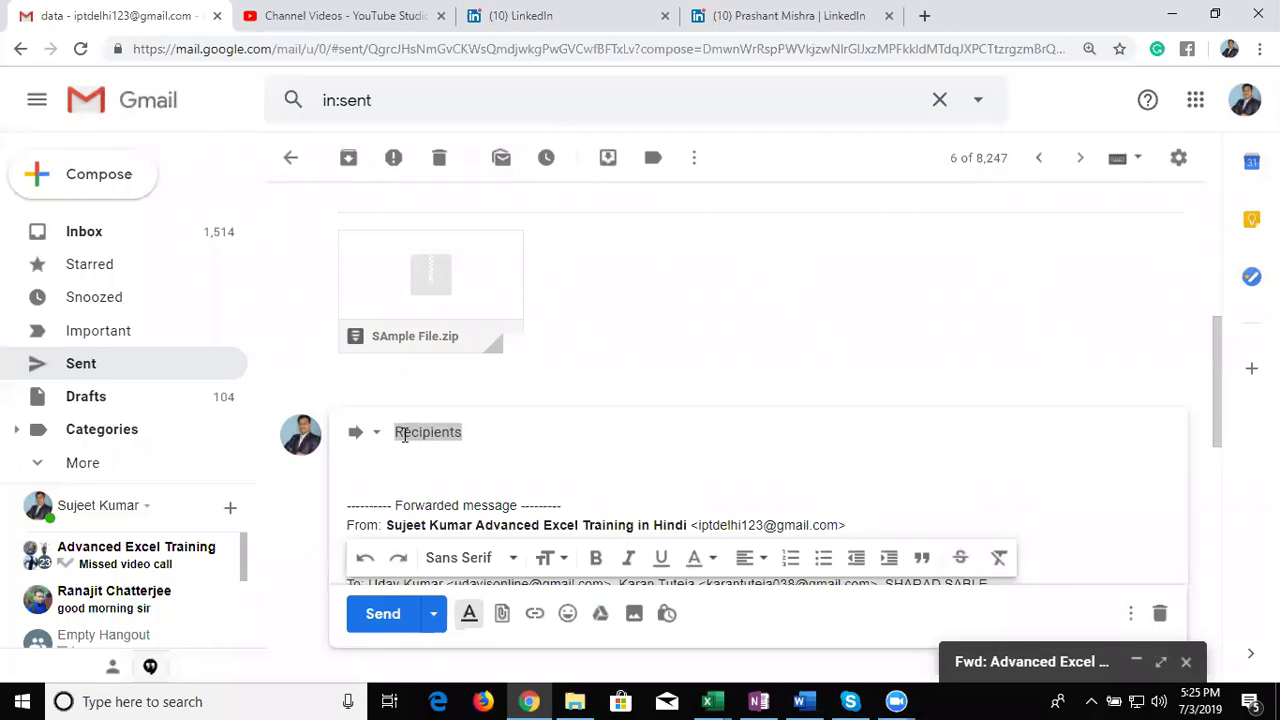
click(379, 442)
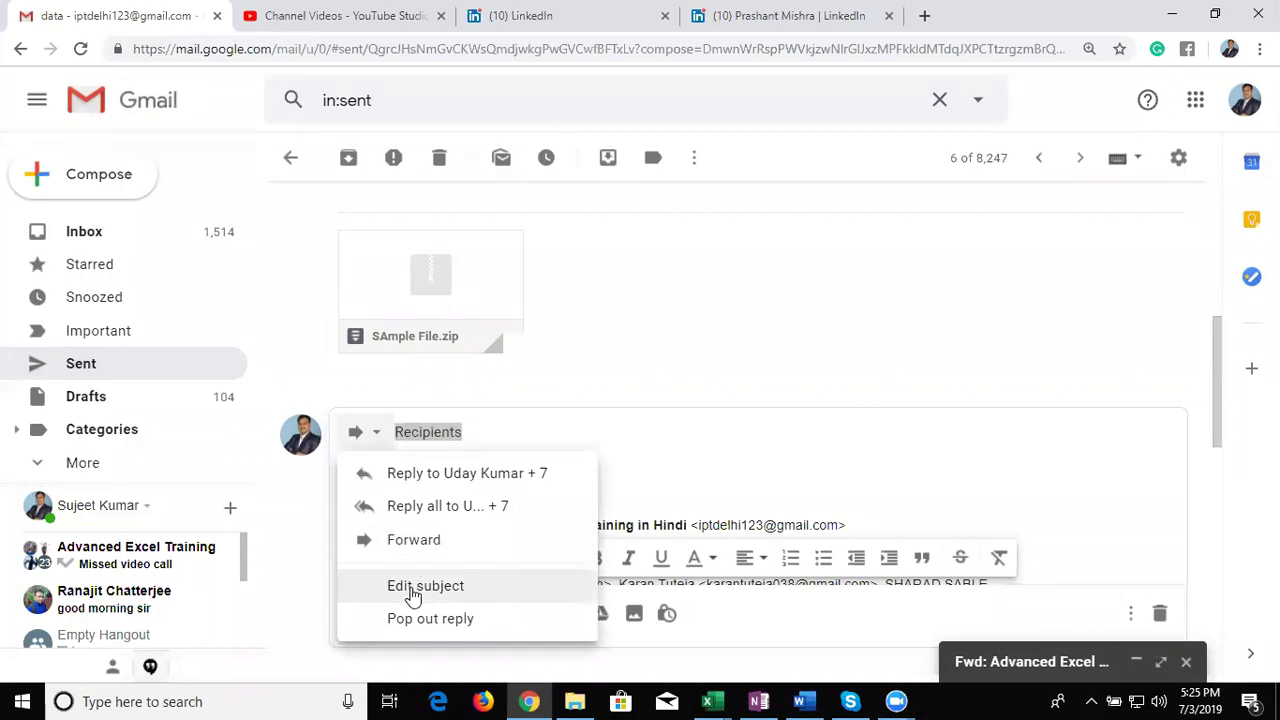
click(413, 590)
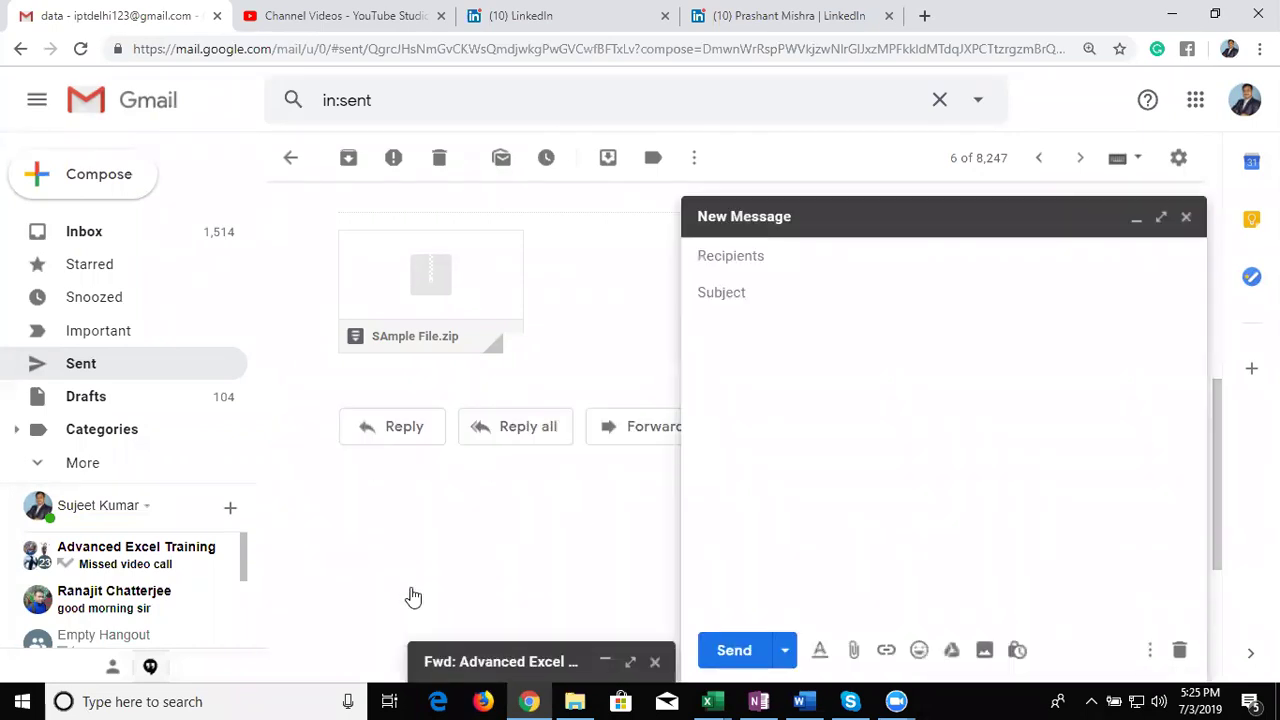
triple_click(704, 357)
key(shift+Down)
key(shift+Down)
key(shift+Down)
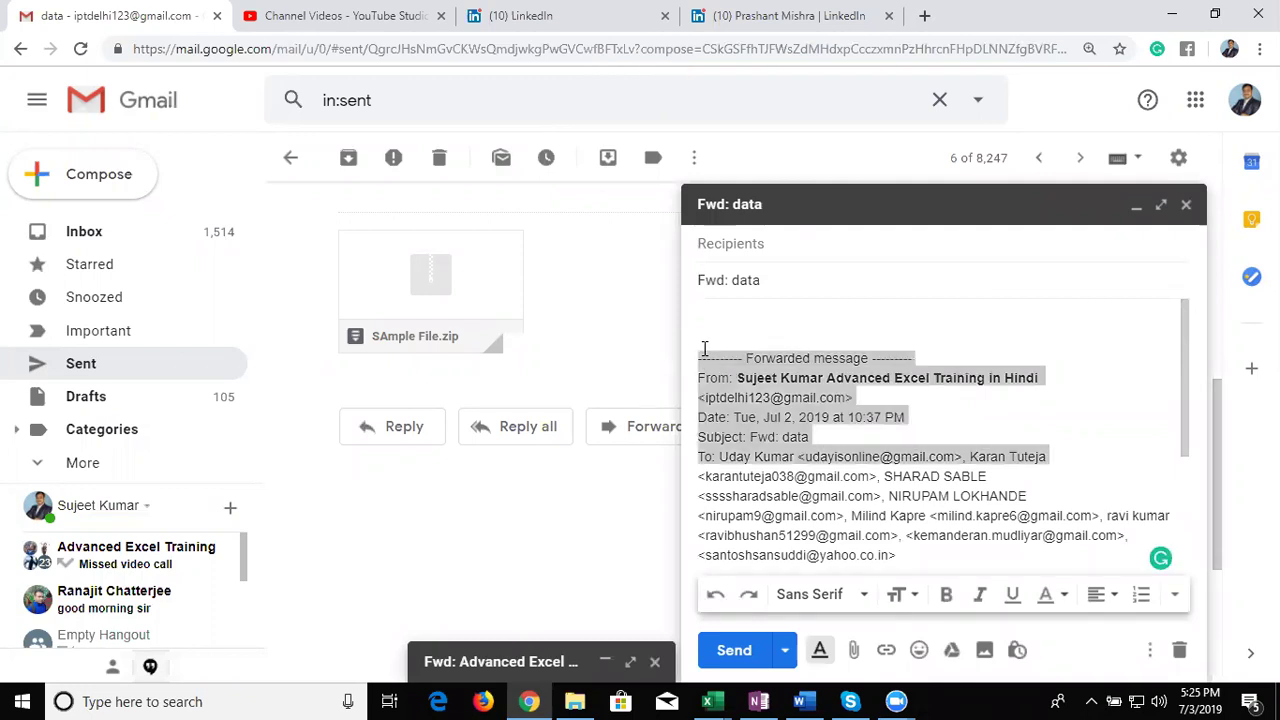
key(shift+Down)
key(shift+Down)
key(shift+Down)
key(Delete)
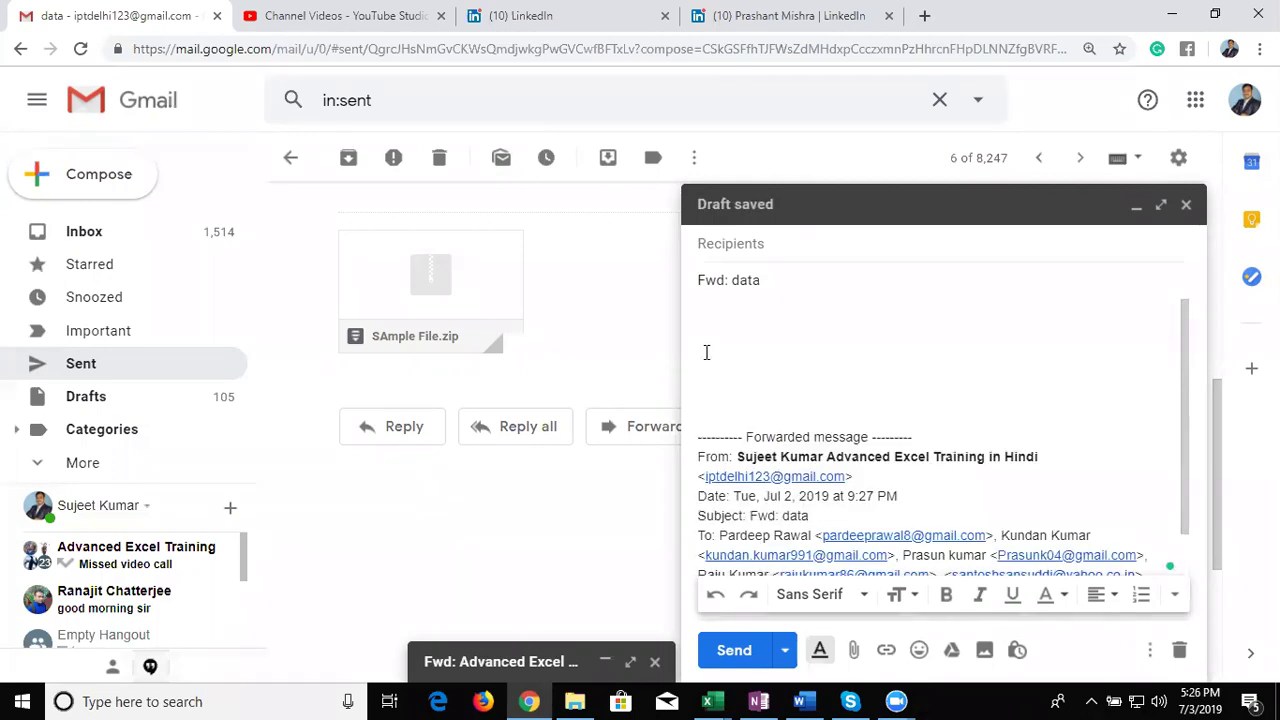
key(shift+Down)
key(shift+Down)
key(shift+Down)
key(shift+Down)
key(shift+Down)
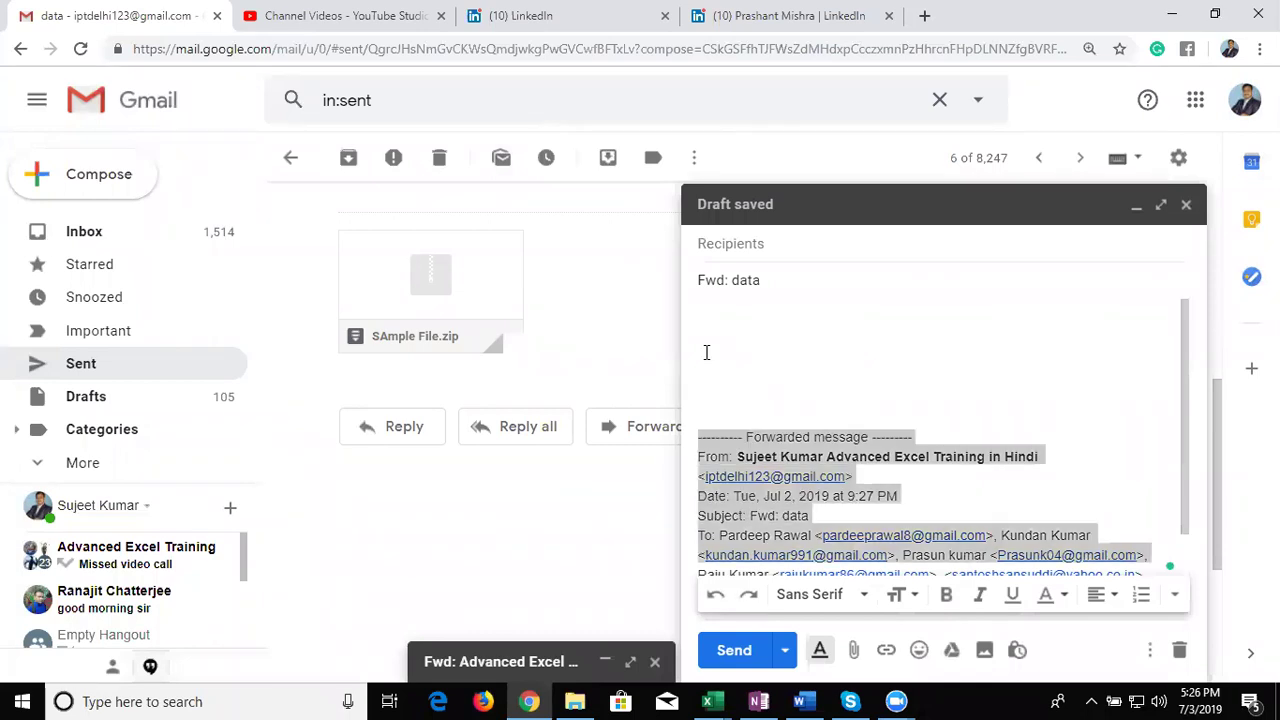
key(Delete)
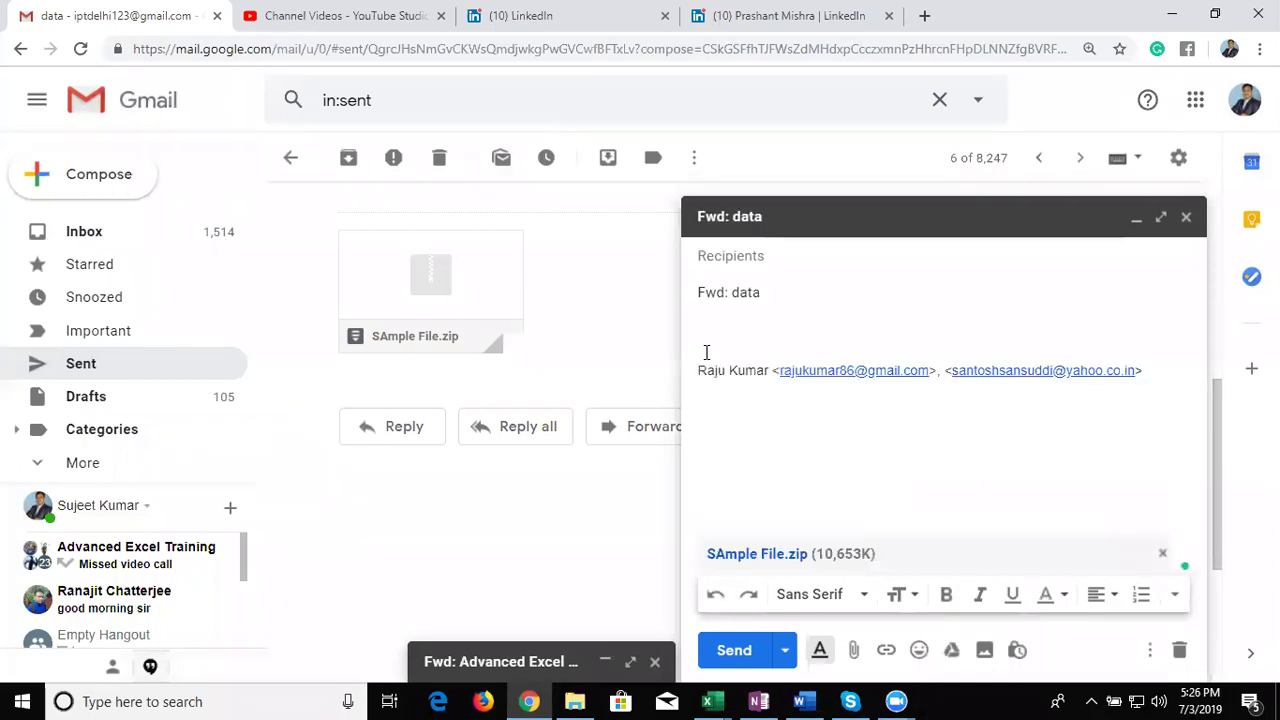
key(shift+Down)
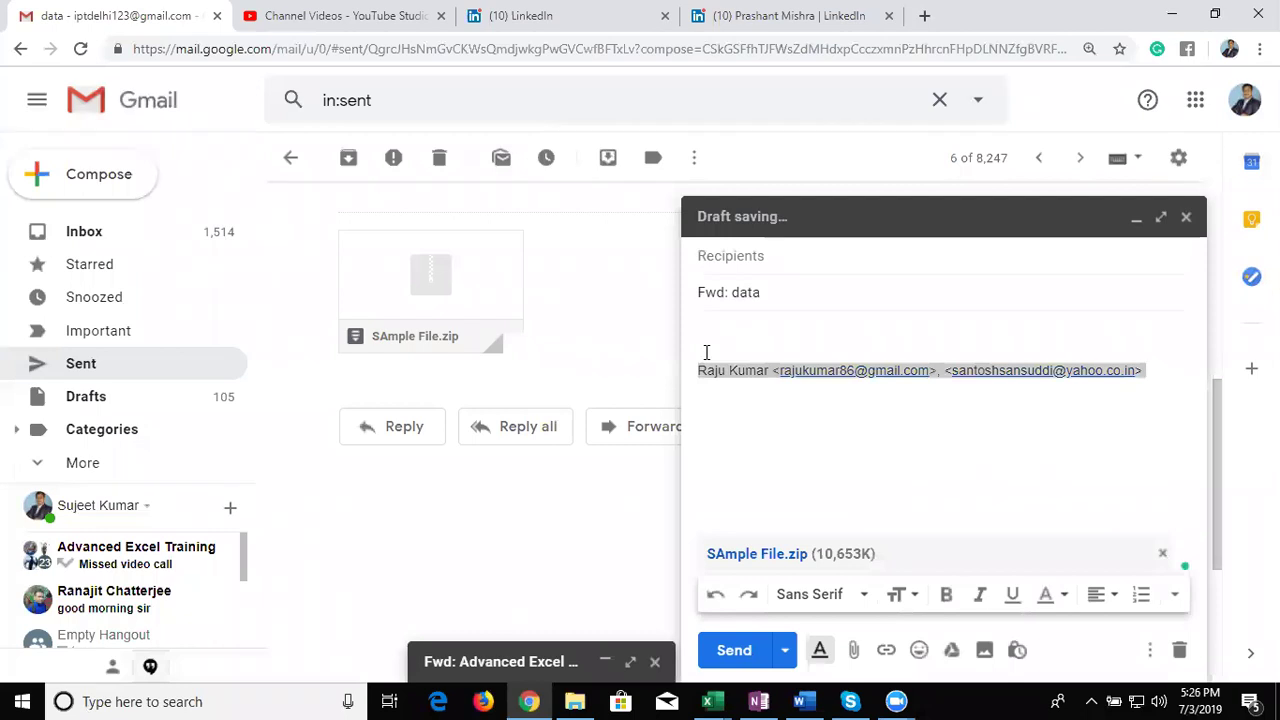
key(Delete)
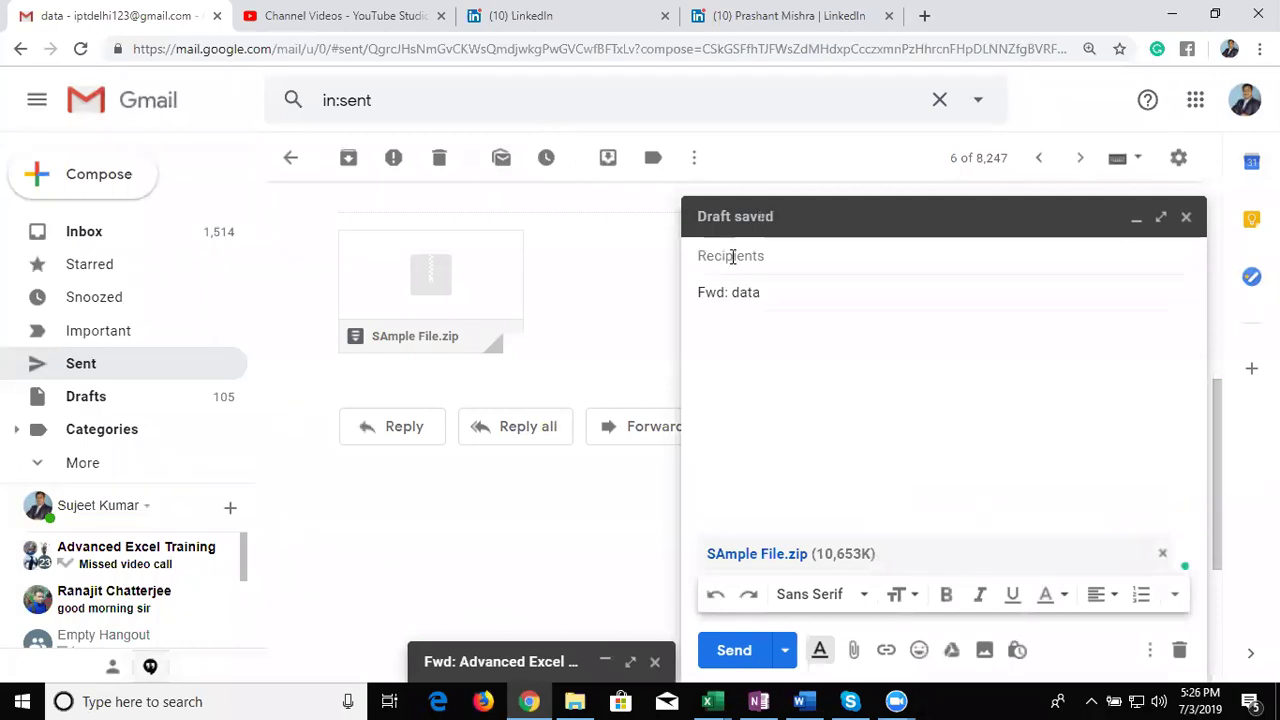
double_click(751, 256)
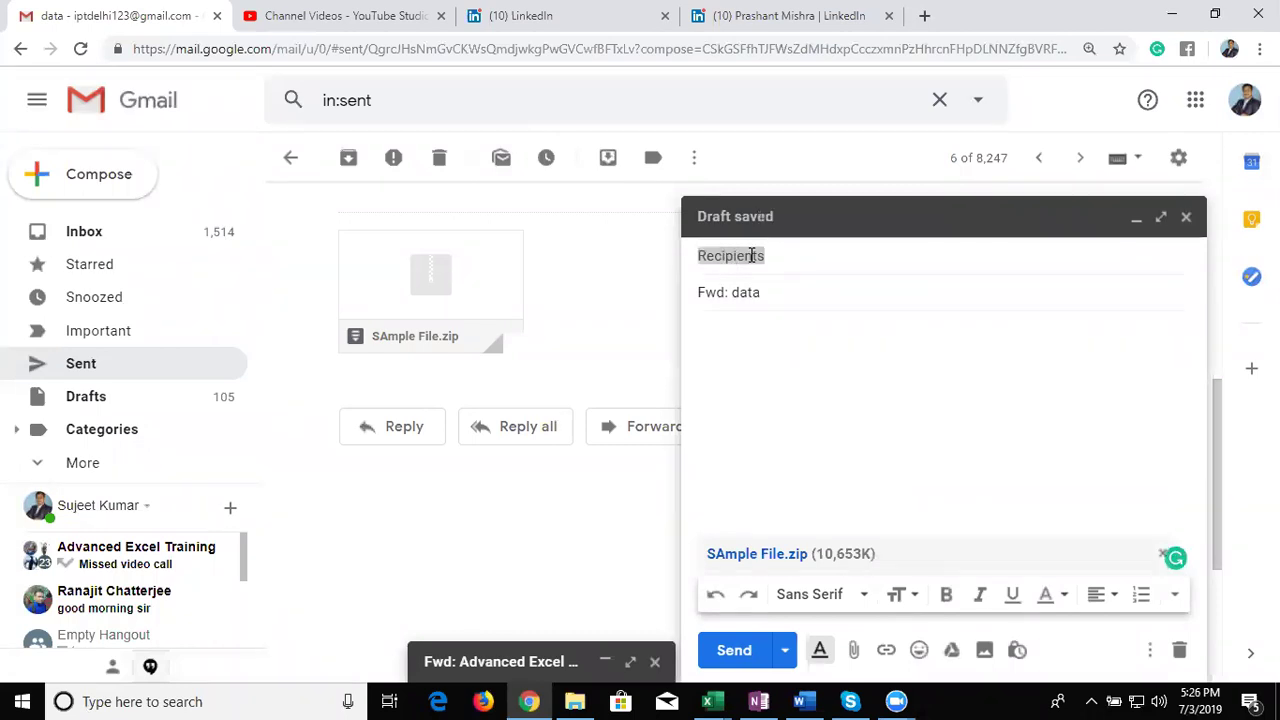
triple_click(796, 254)
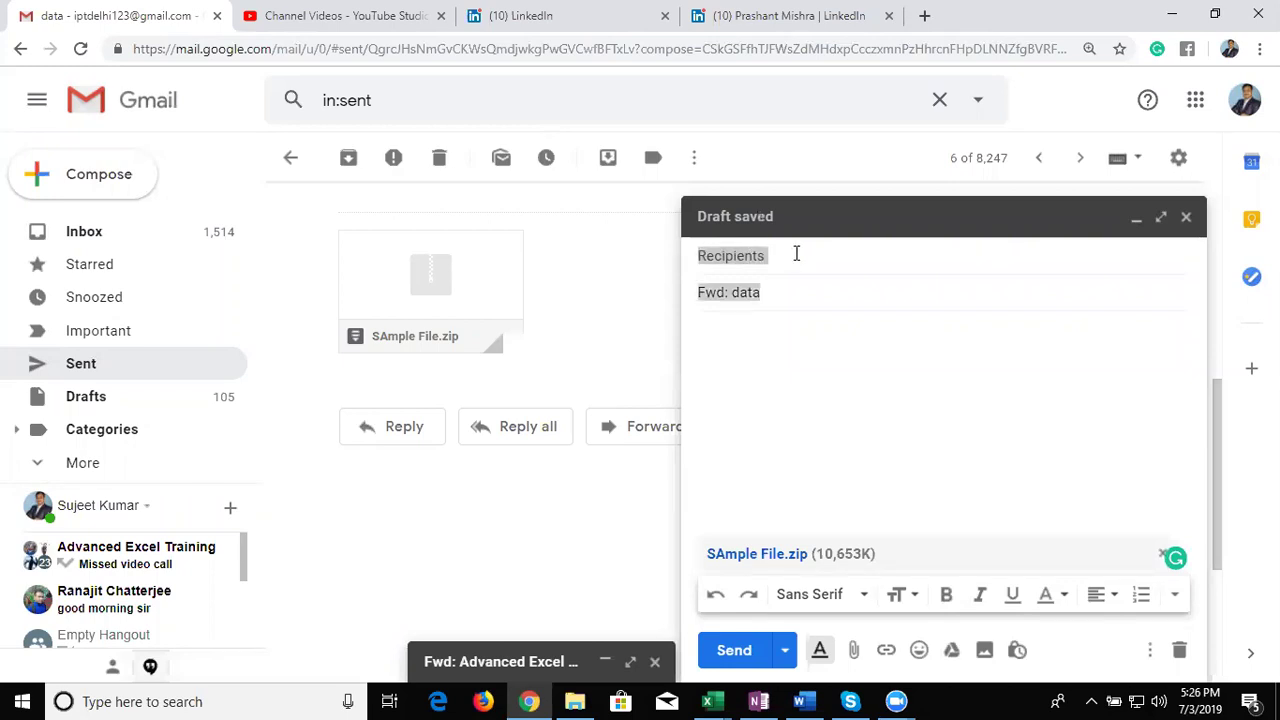
click(796, 254)
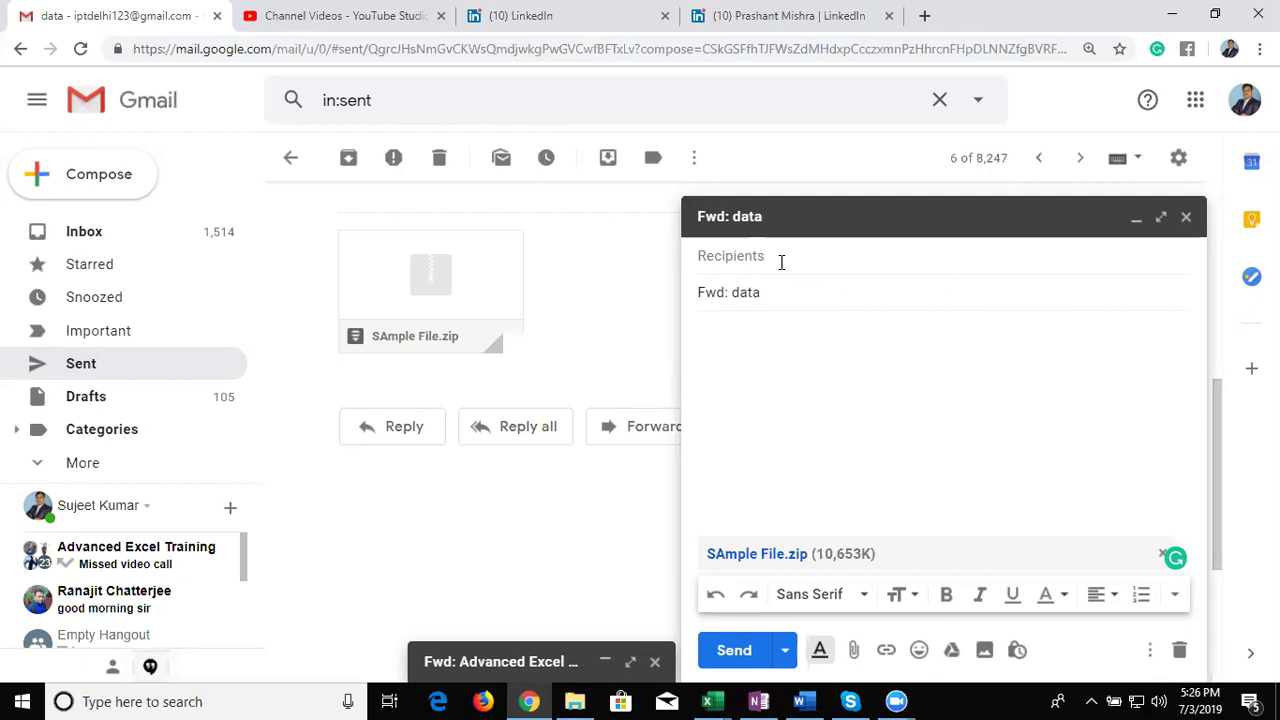
triple_click(782, 262)
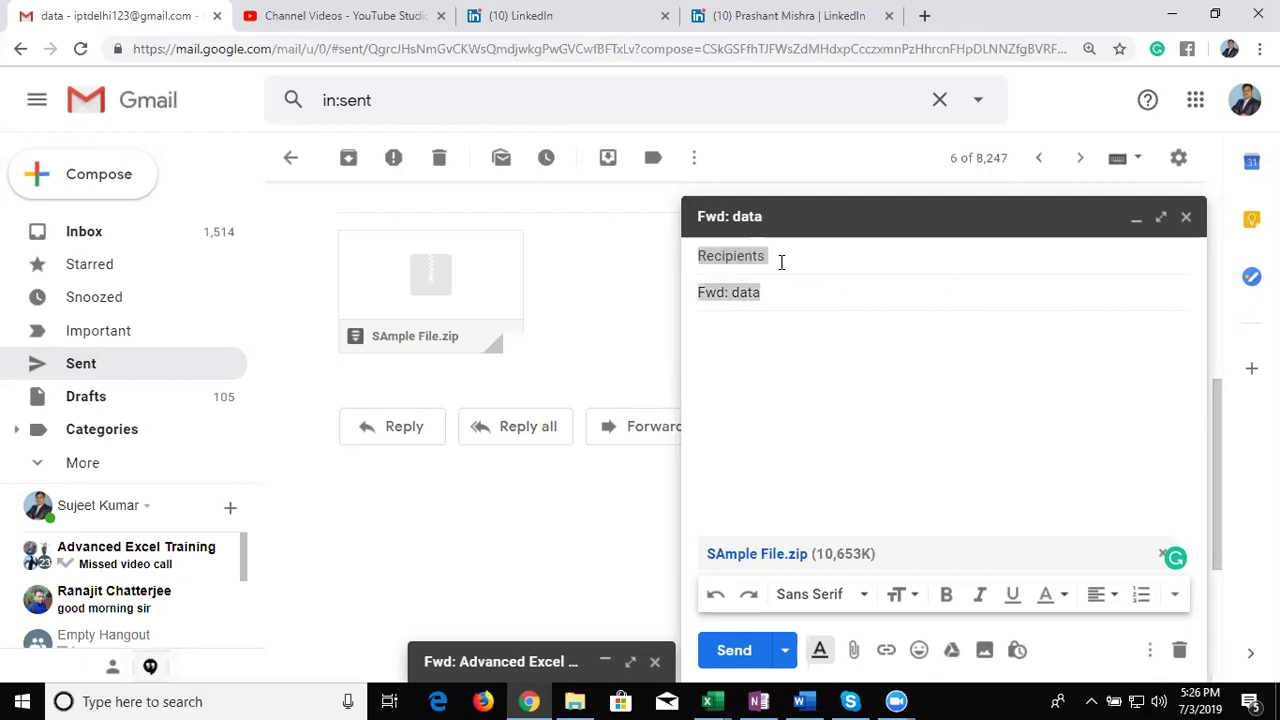
click(772, 310)
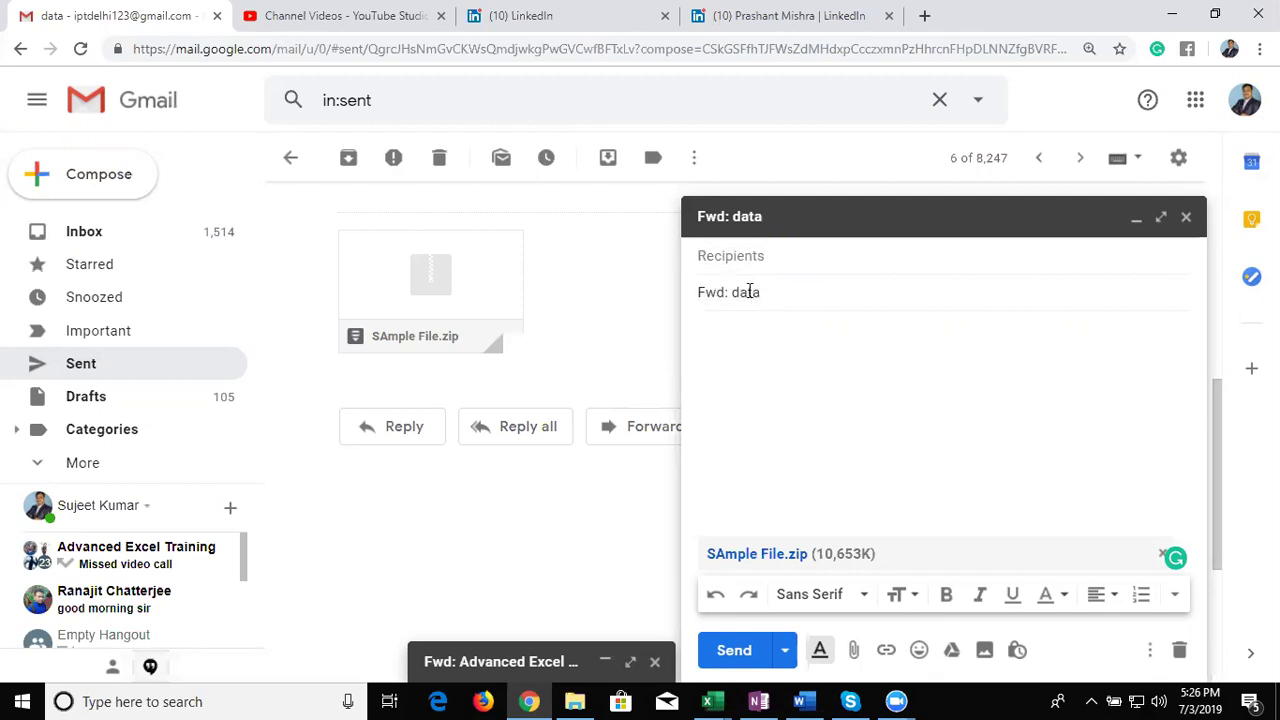
double_click(749, 290)
click(749, 290)
triple_click(773, 259)
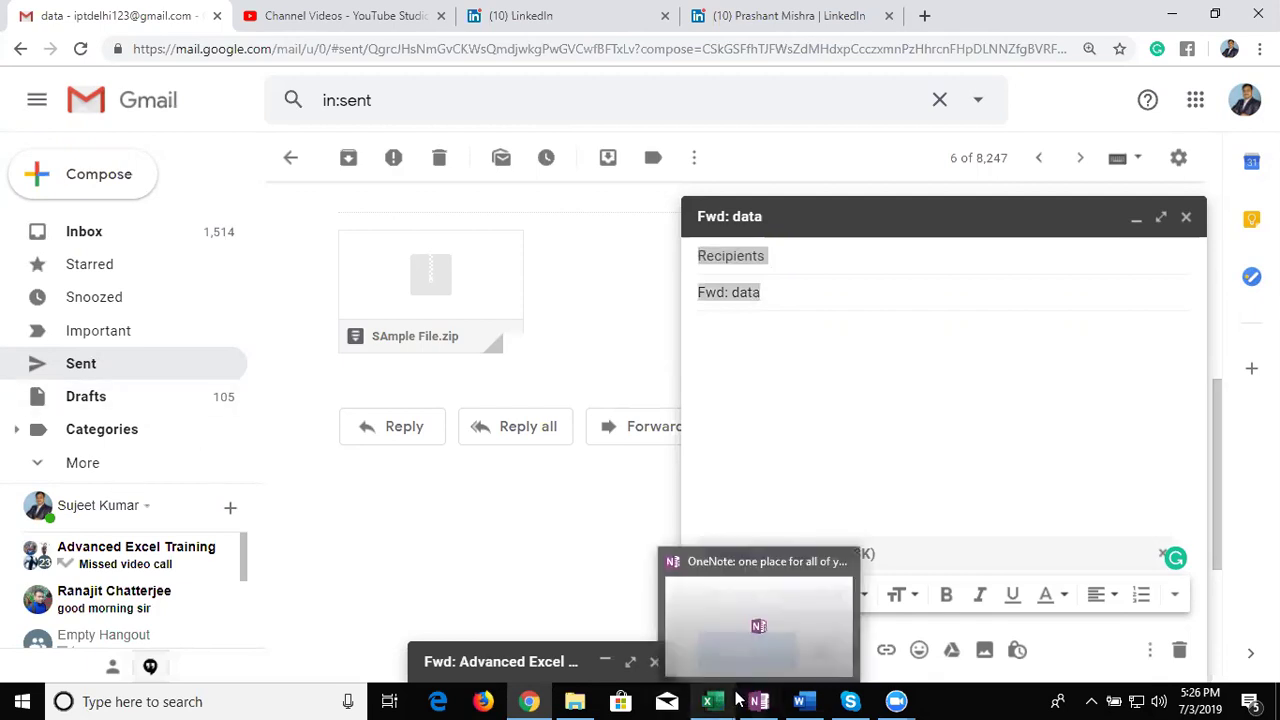
mouse_move(709, 701)
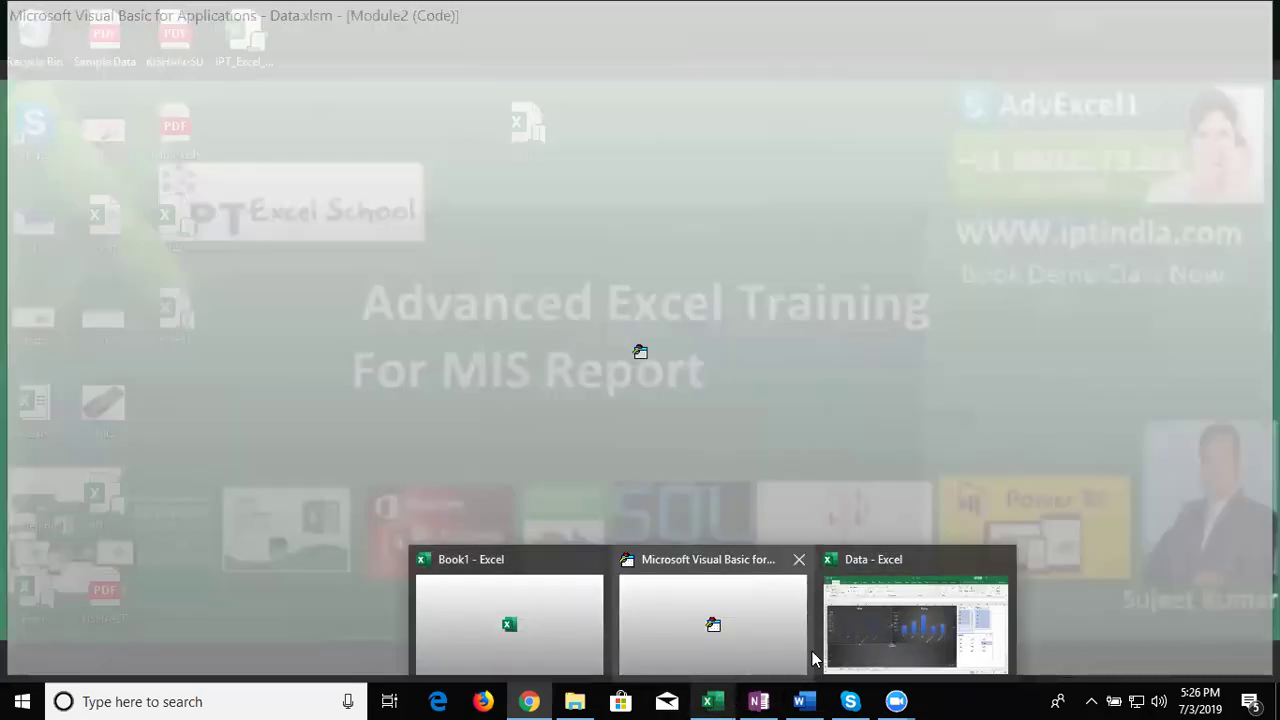
- Go to the Data sheet in Excel and turn on header filters with Ctrl+Shift+L
click(815, 655)
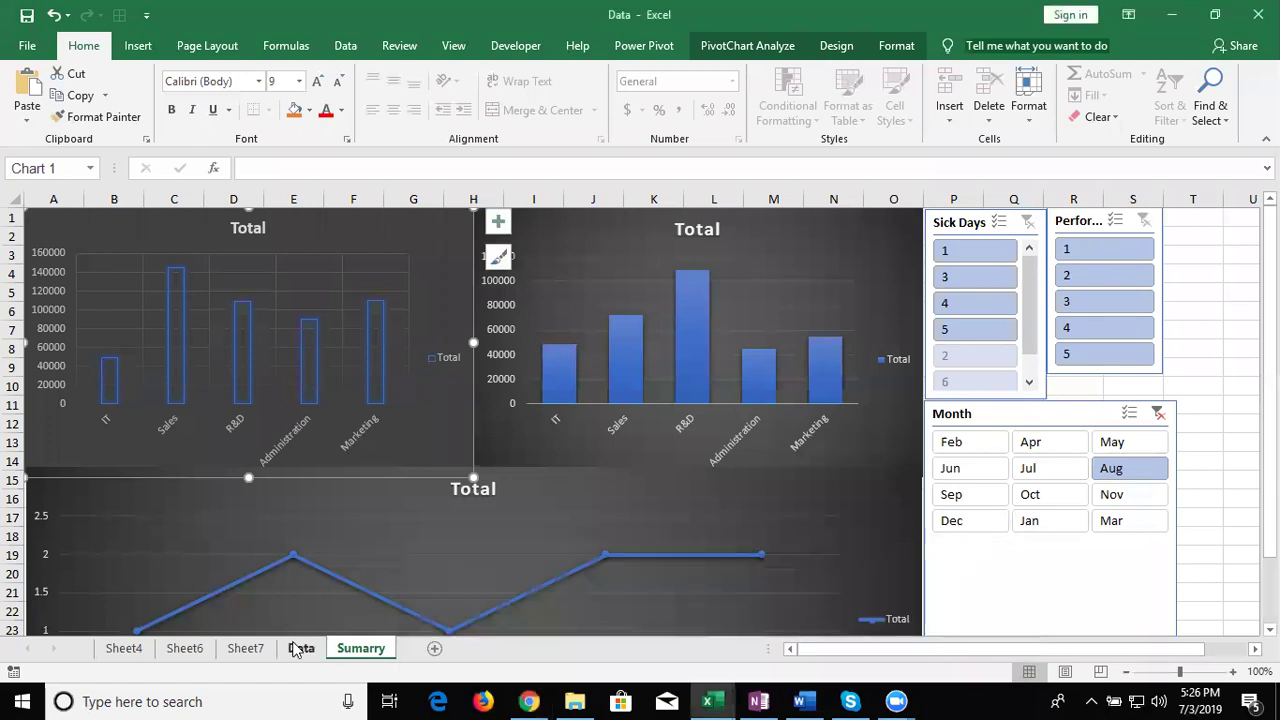
click(300, 648)
click(135, 48)
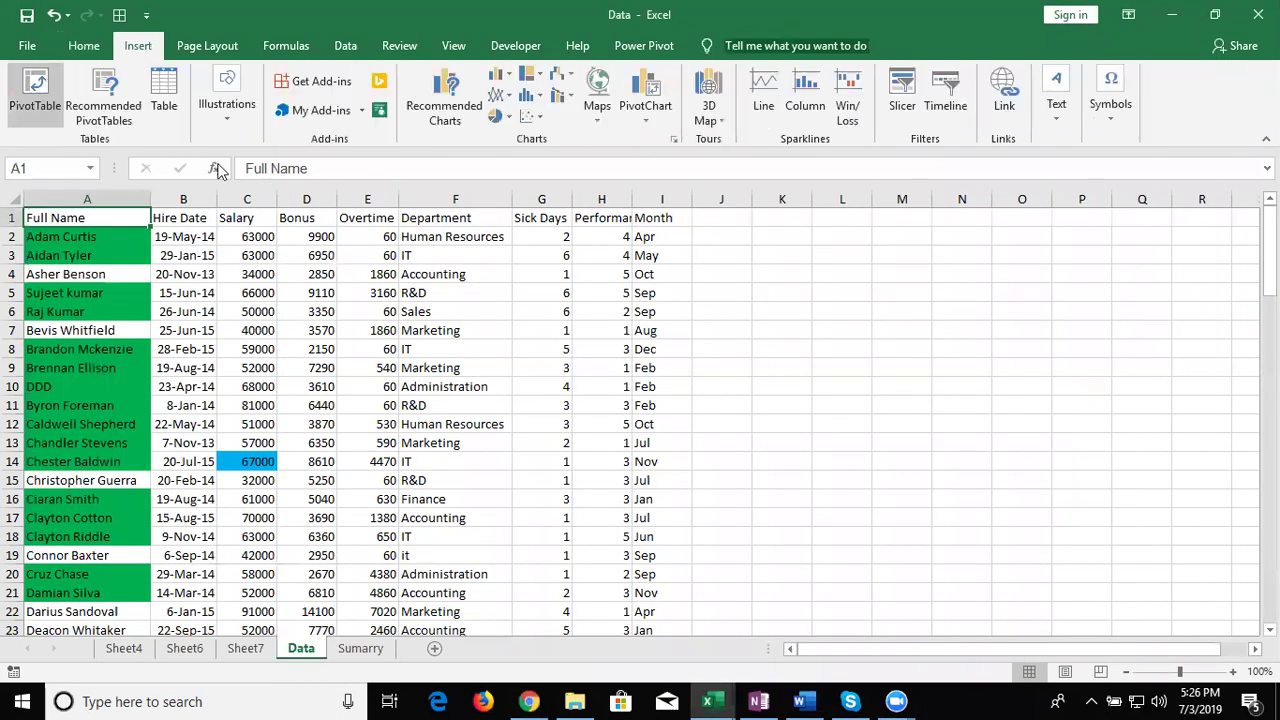
key(ctrl+shift+l)
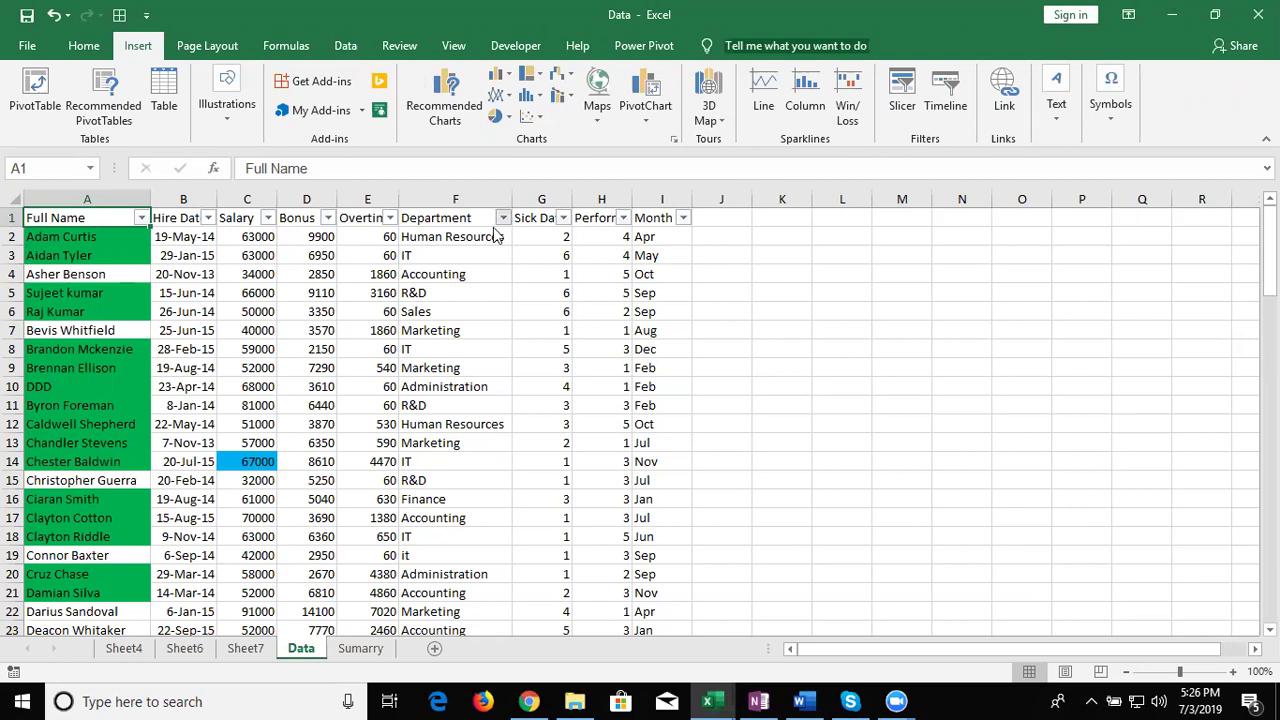
- Filter the Department column to show only Administration
click(336, 402)
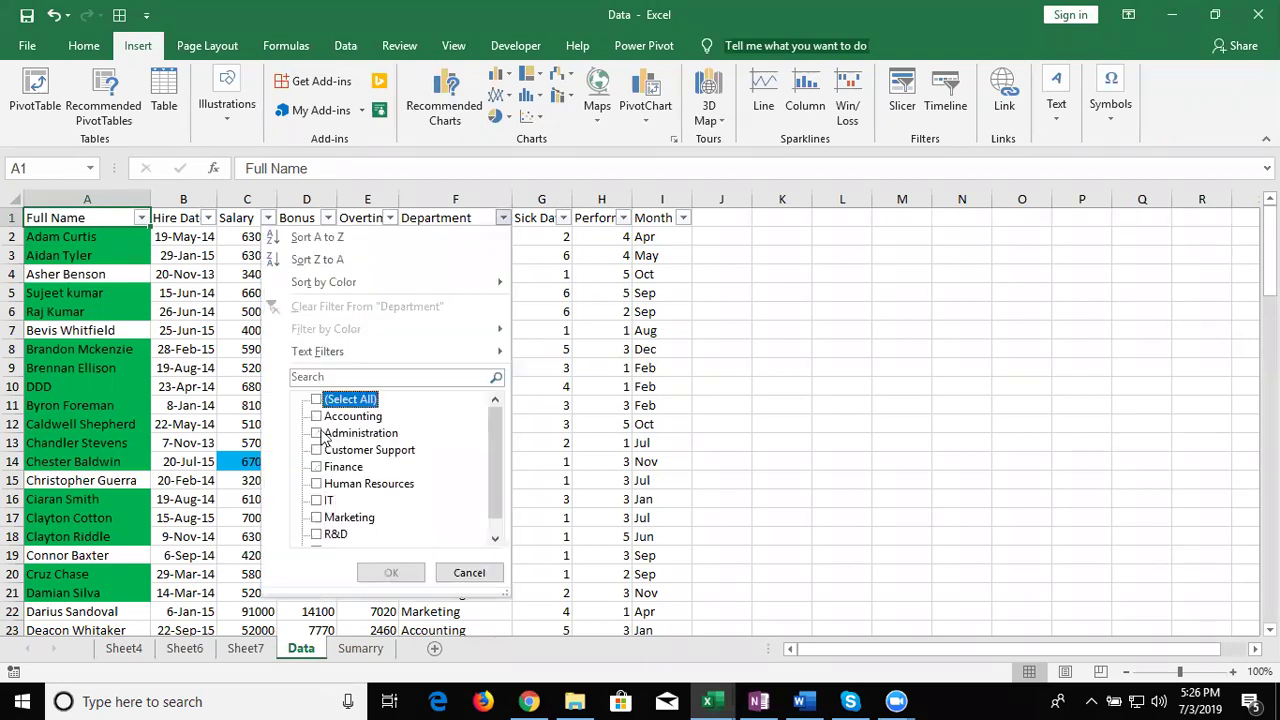
click(320, 434)
click(386, 572)
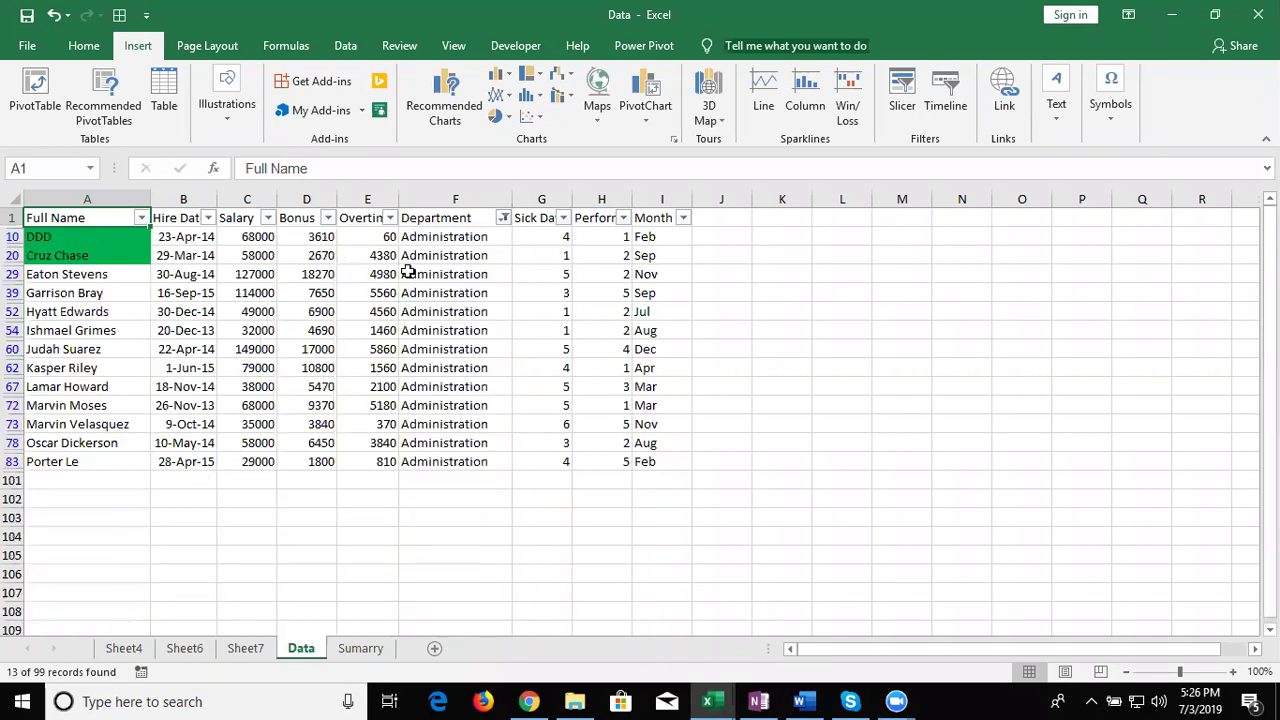
click(505, 223)
- Clear the Department filter and convert A1:I100 into a table
click(318, 308)
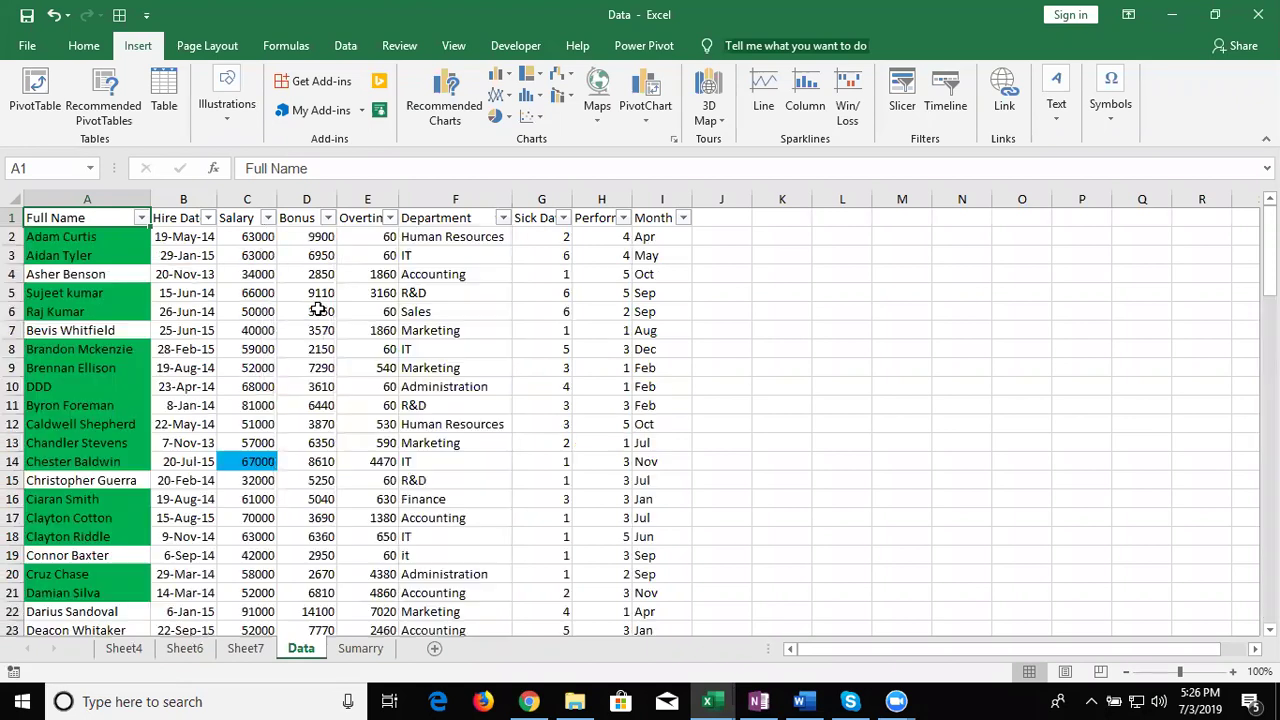
click(168, 108)
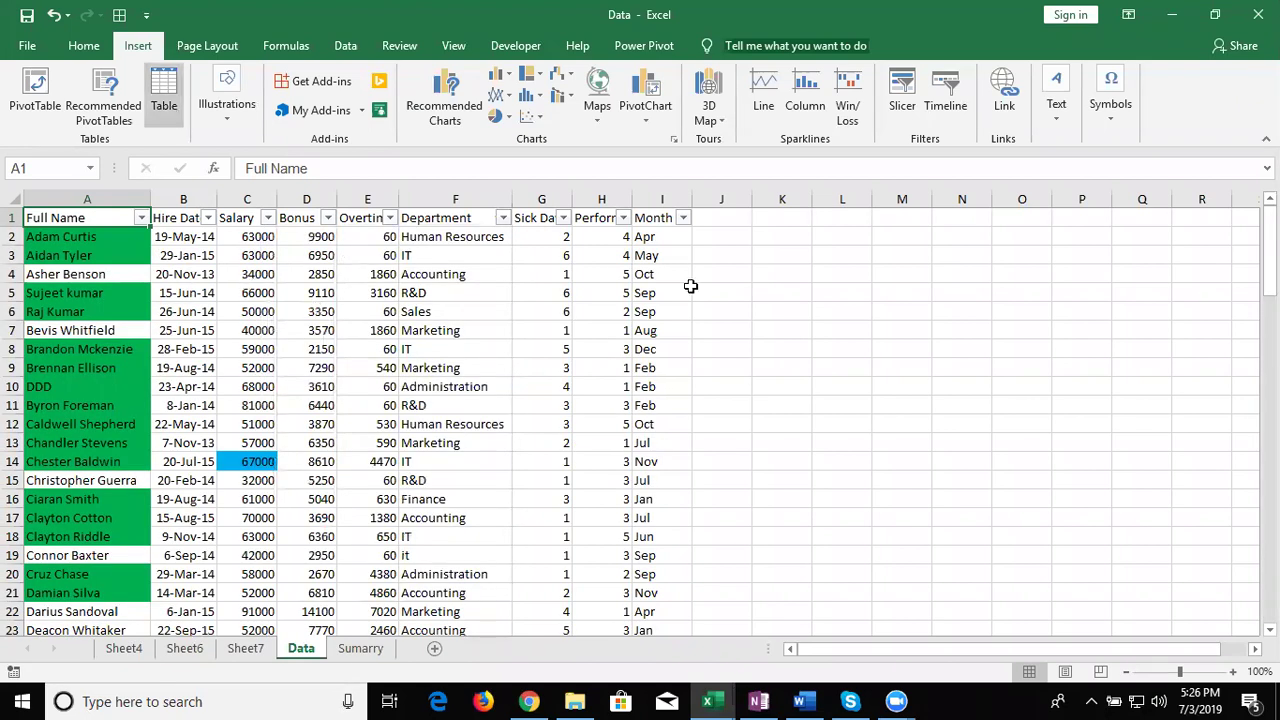
click(777, 245)
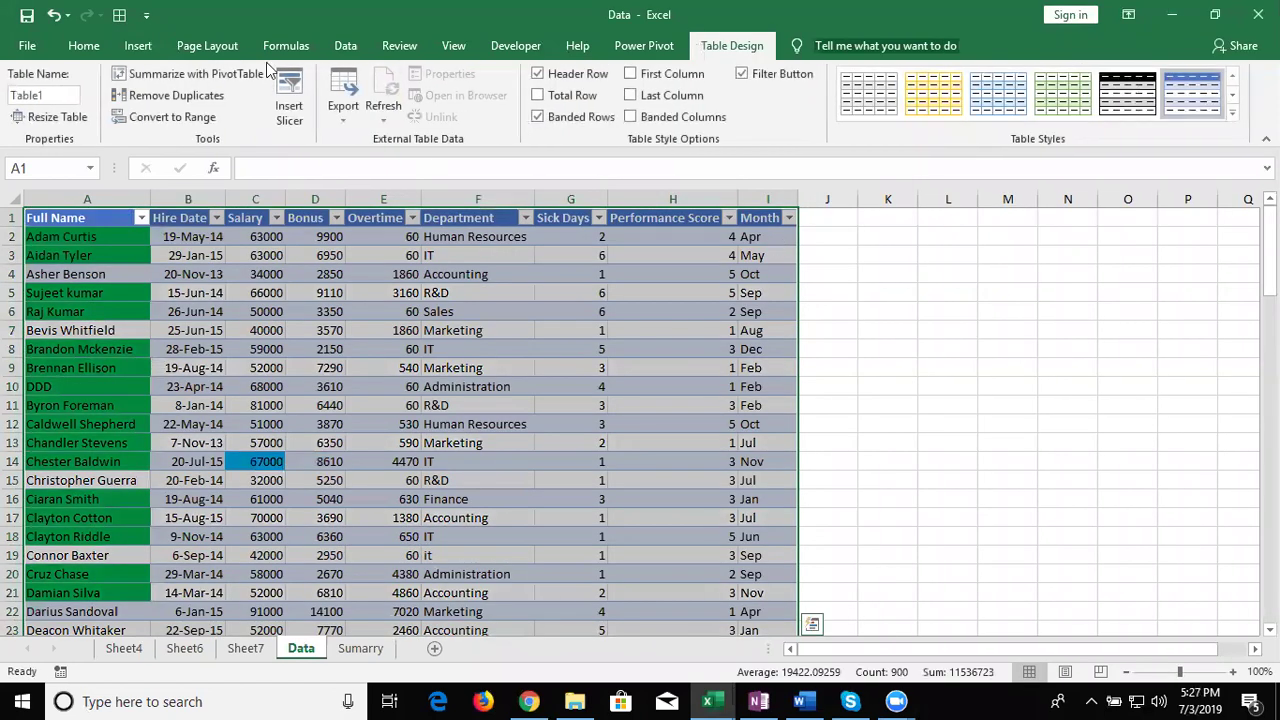
- Insert Department and Month slicers for the table
click(290, 105)
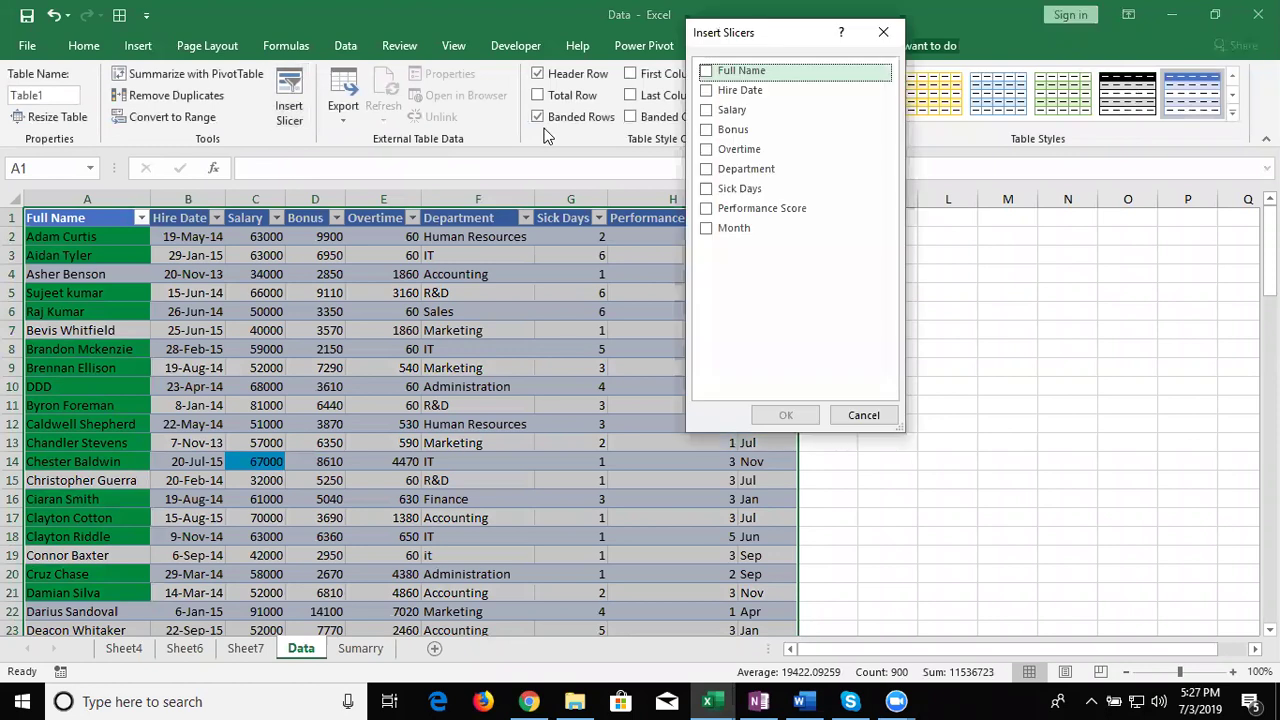
click(708, 230)
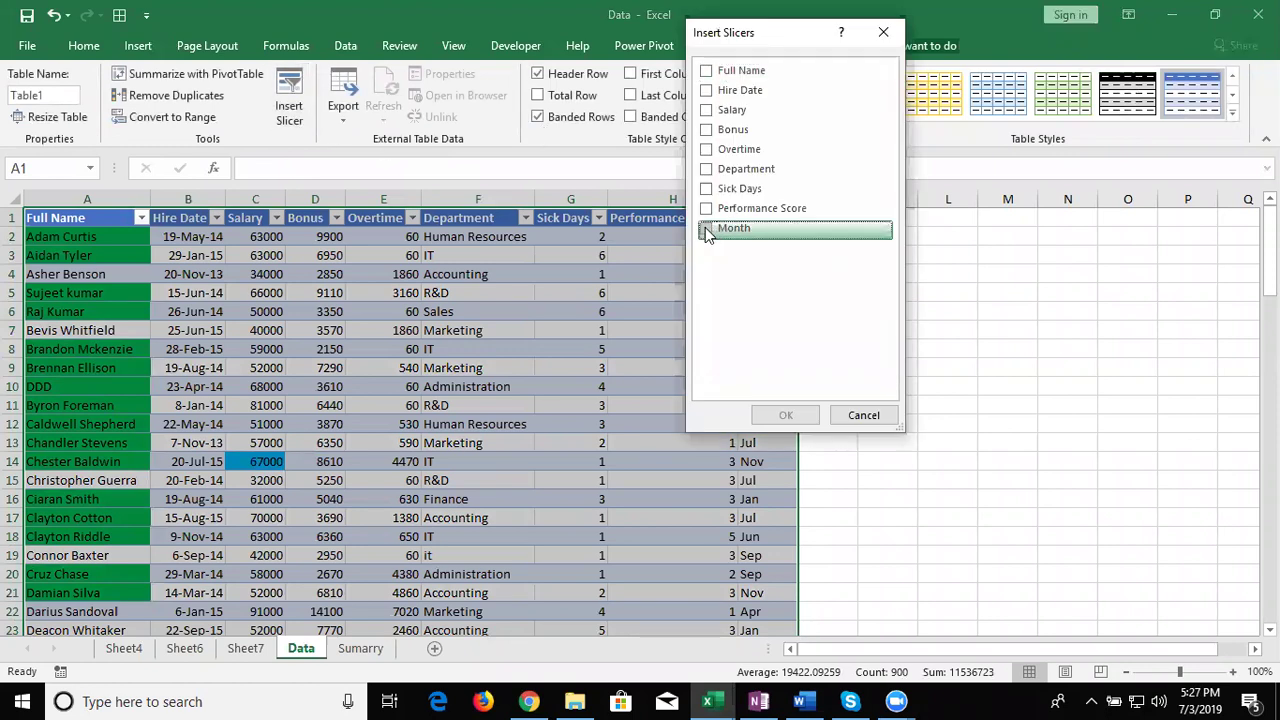
click(707, 169)
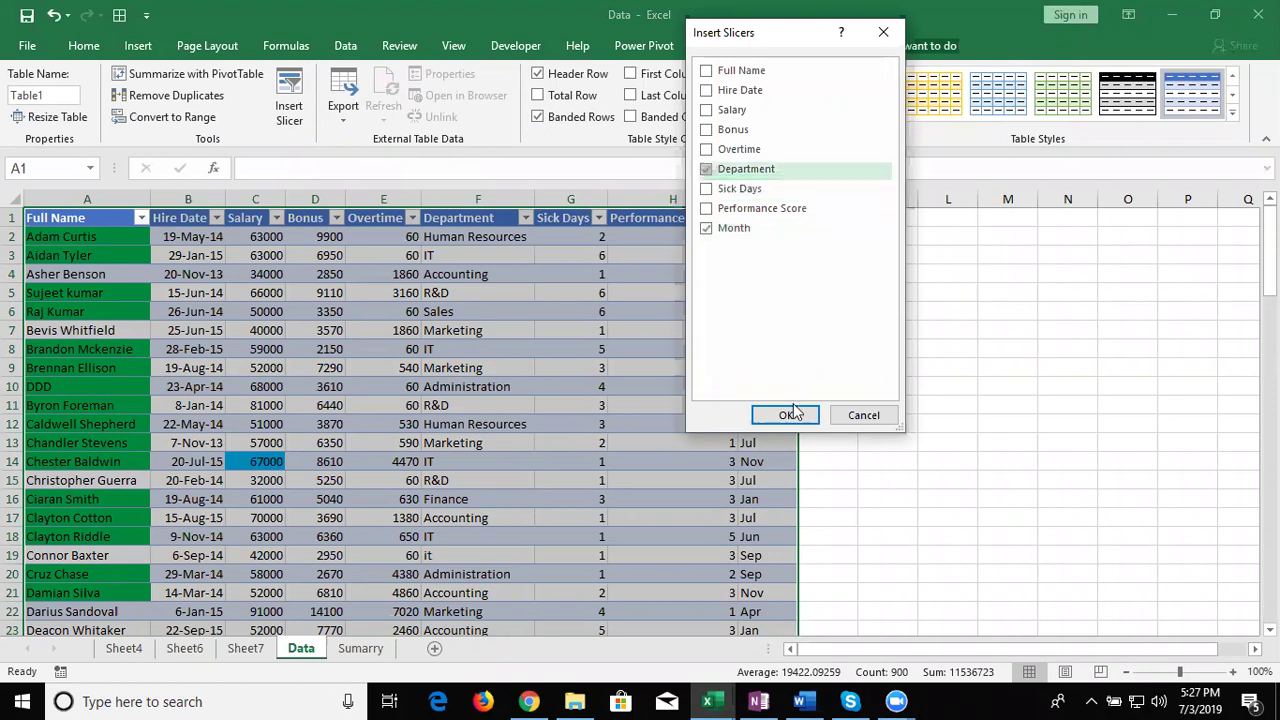
click(787, 416)
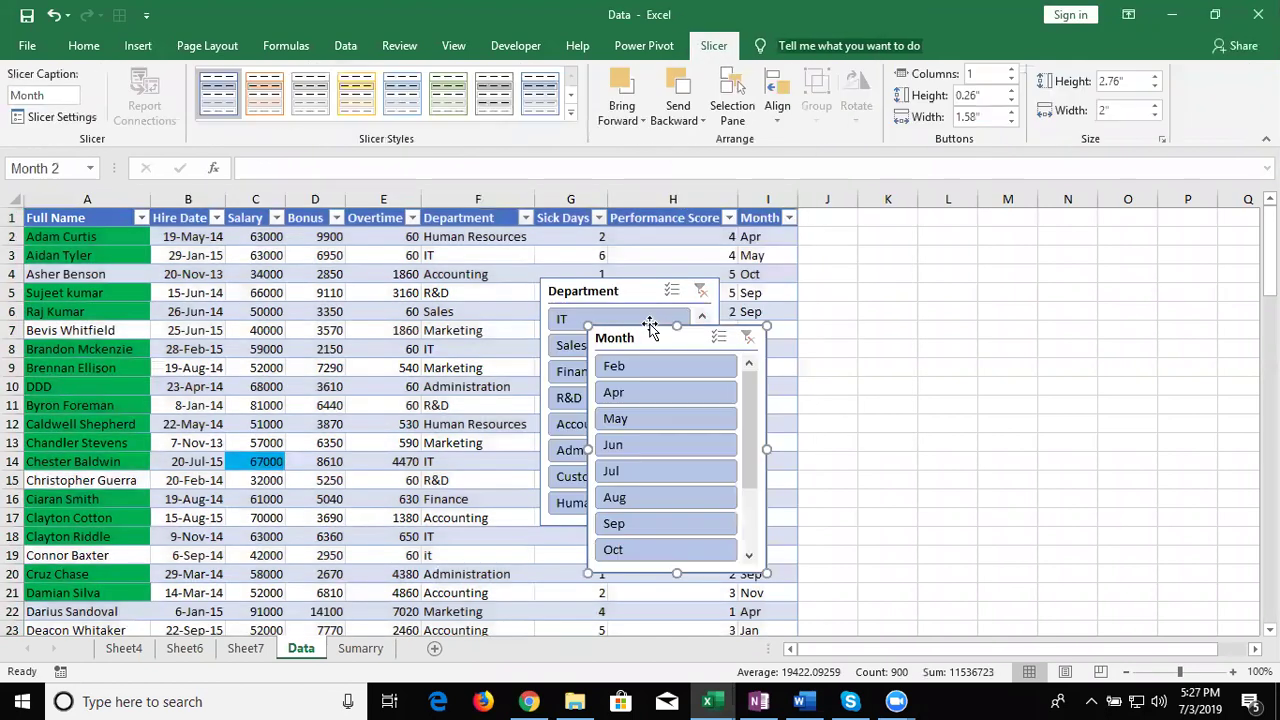
- Place the Month slicer over columns J–L and Department over N–P, then filter to IT and Jun
mouse_move(749, 333)
mouse_down()
mouse_move(955, 287)
mouse_move(989, 233)
mouse_up()
mouse_move(646, 289)
mouse_down()
mouse_move(1078, 281)
mouse_move(1135, 237)
mouse_up()
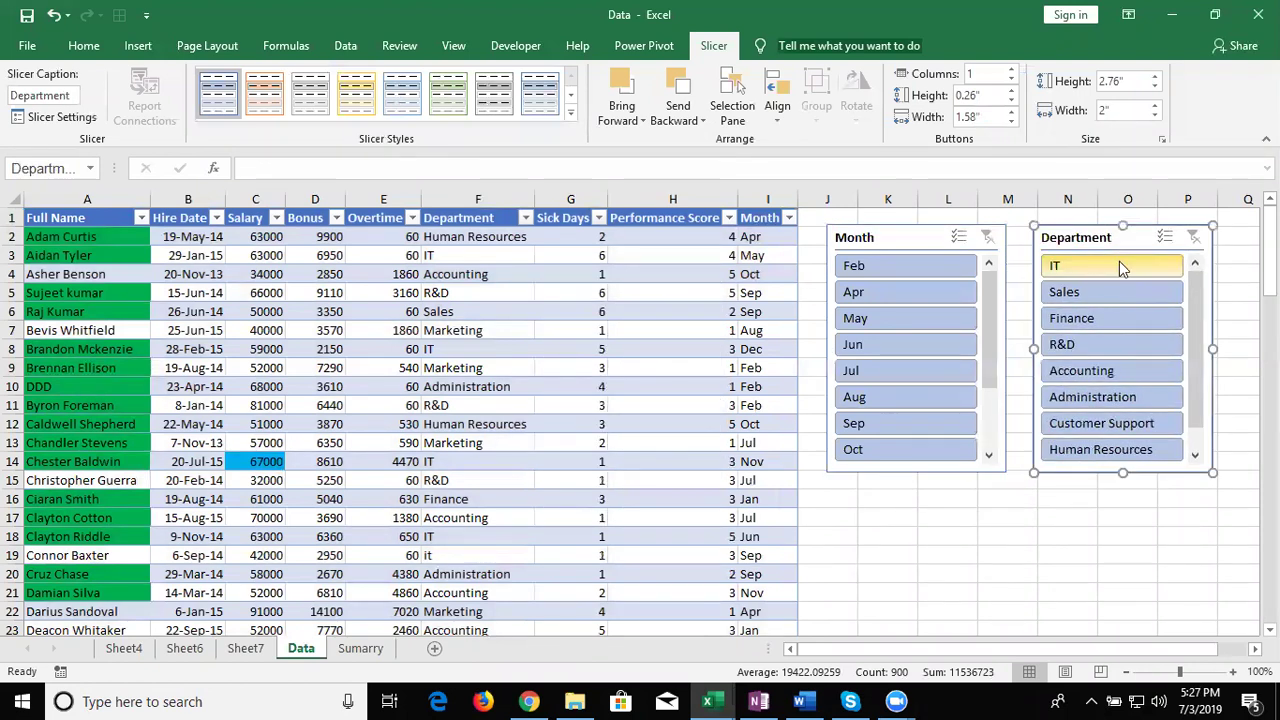
click(1119, 264)
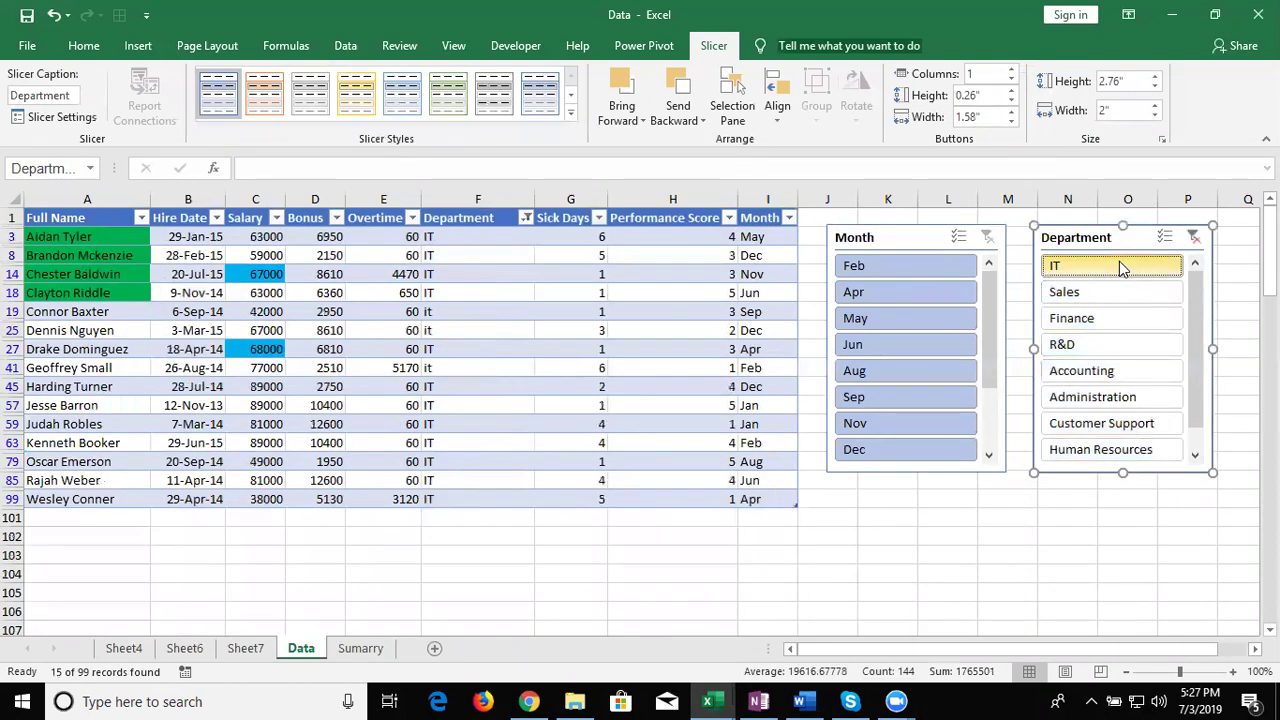
click(905, 345)
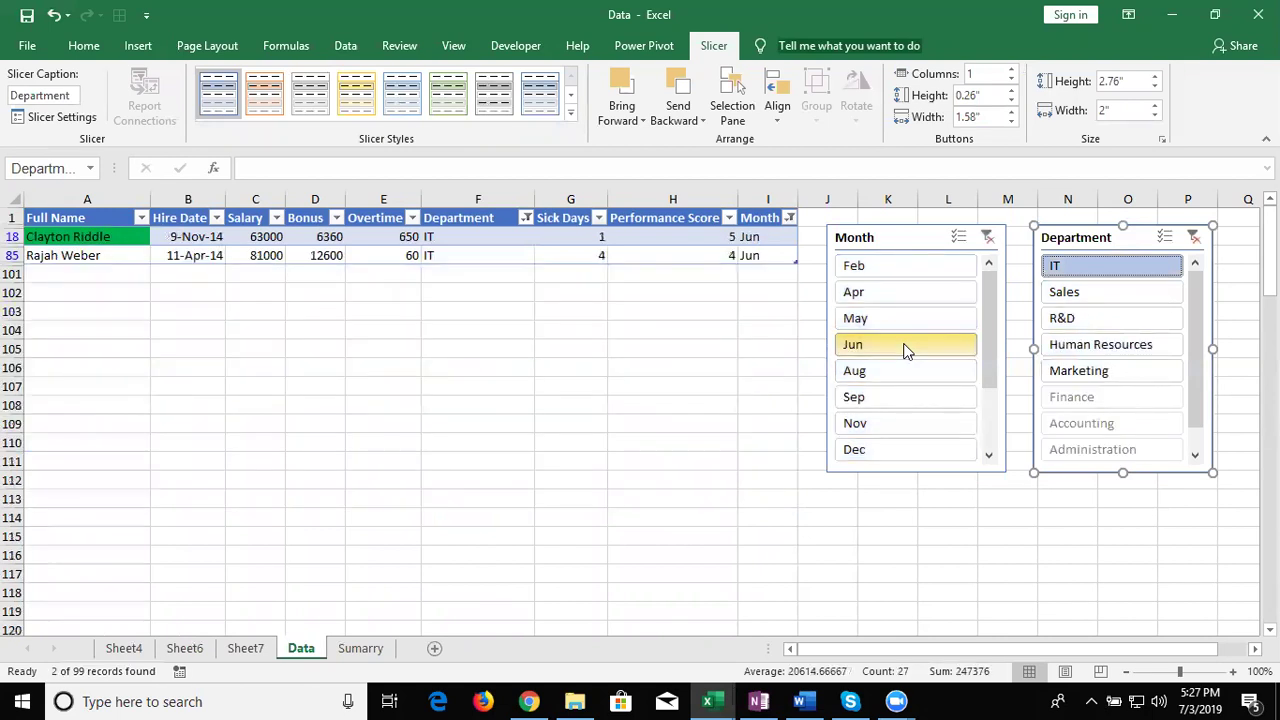
- Clear both the Month and Department slicer filters
click(987, 237)
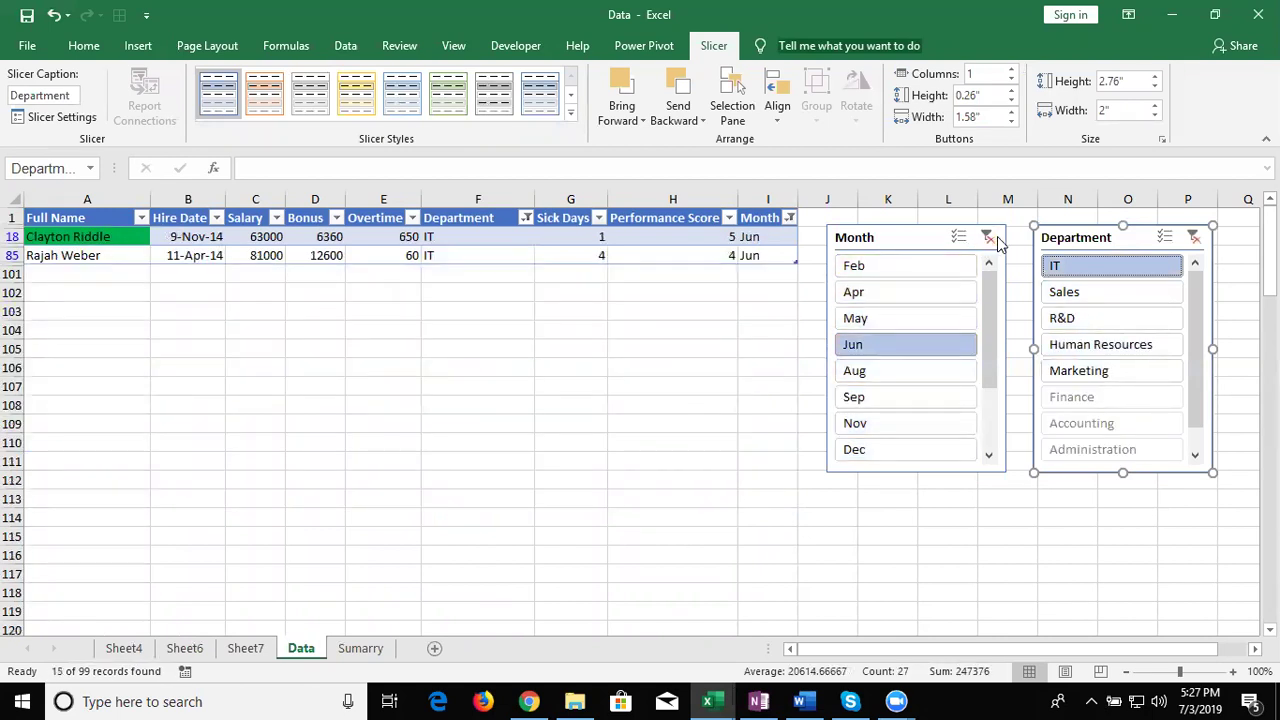
click(1193, 237)
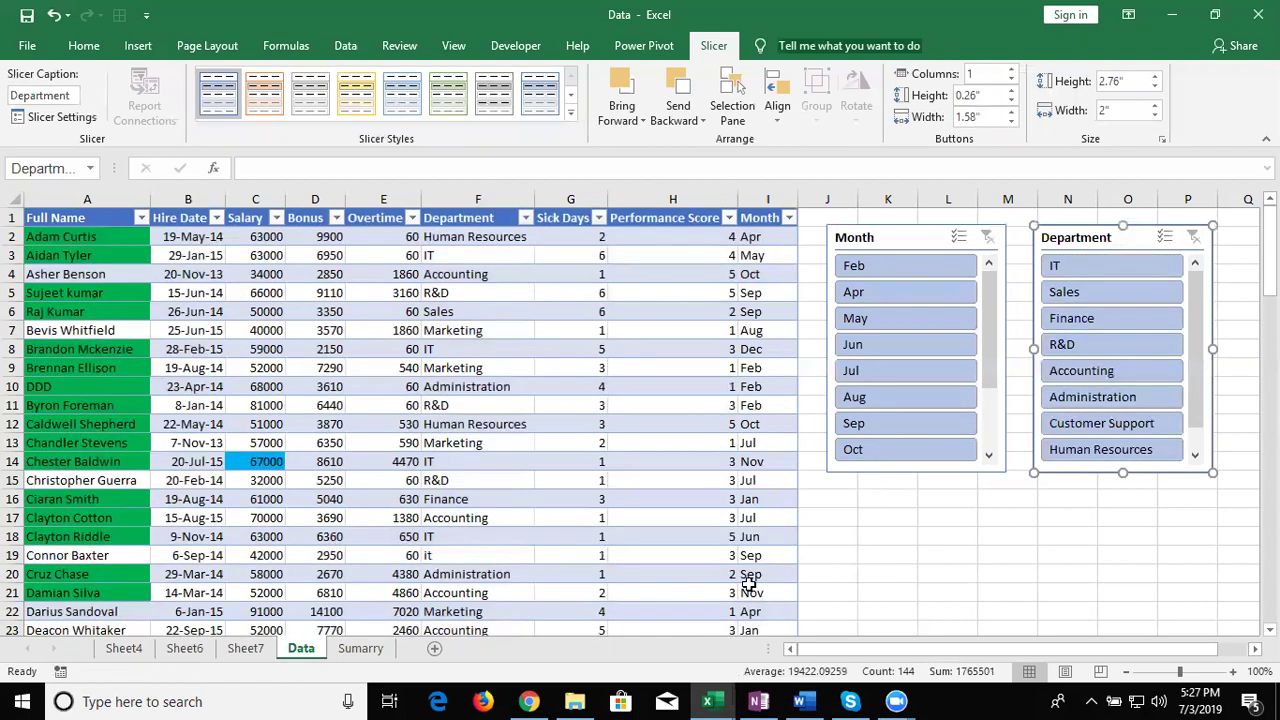
click(576, 701)
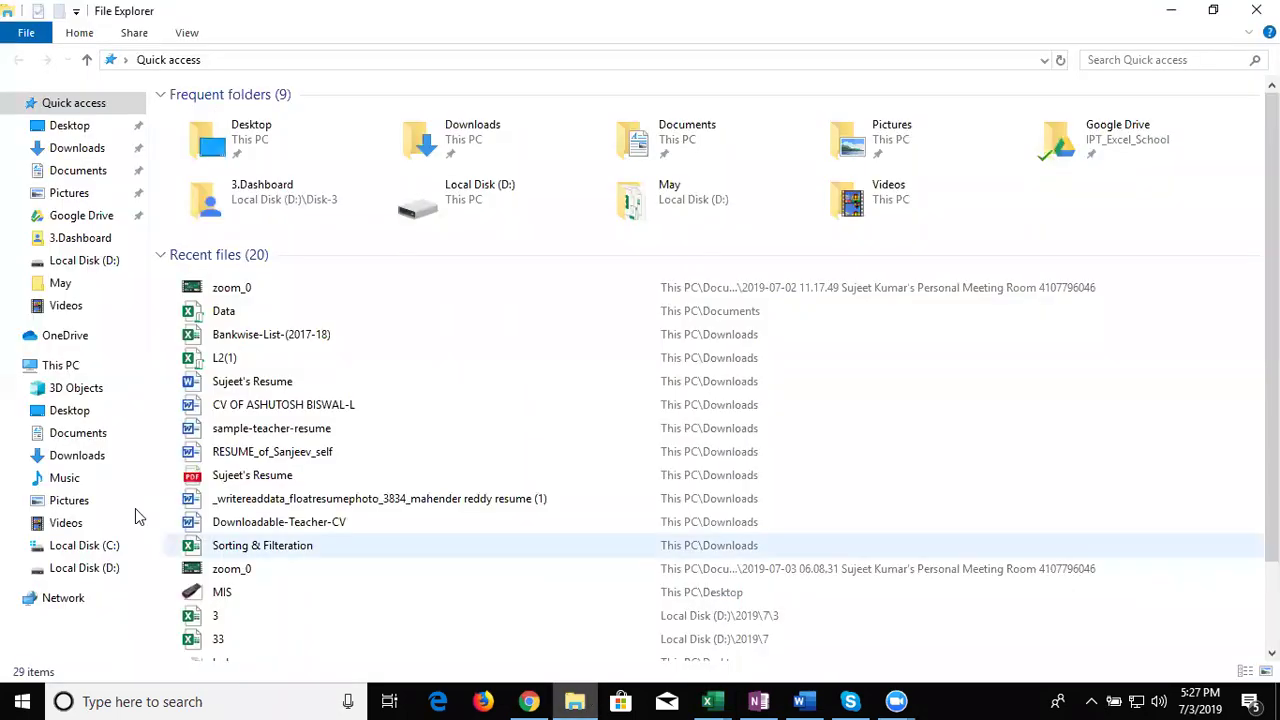
- Browse to D:\Disk-3\3.Dashboard and open the 6.HUMAN RESOURCES DASHBOARD workbook
click(105, 567)
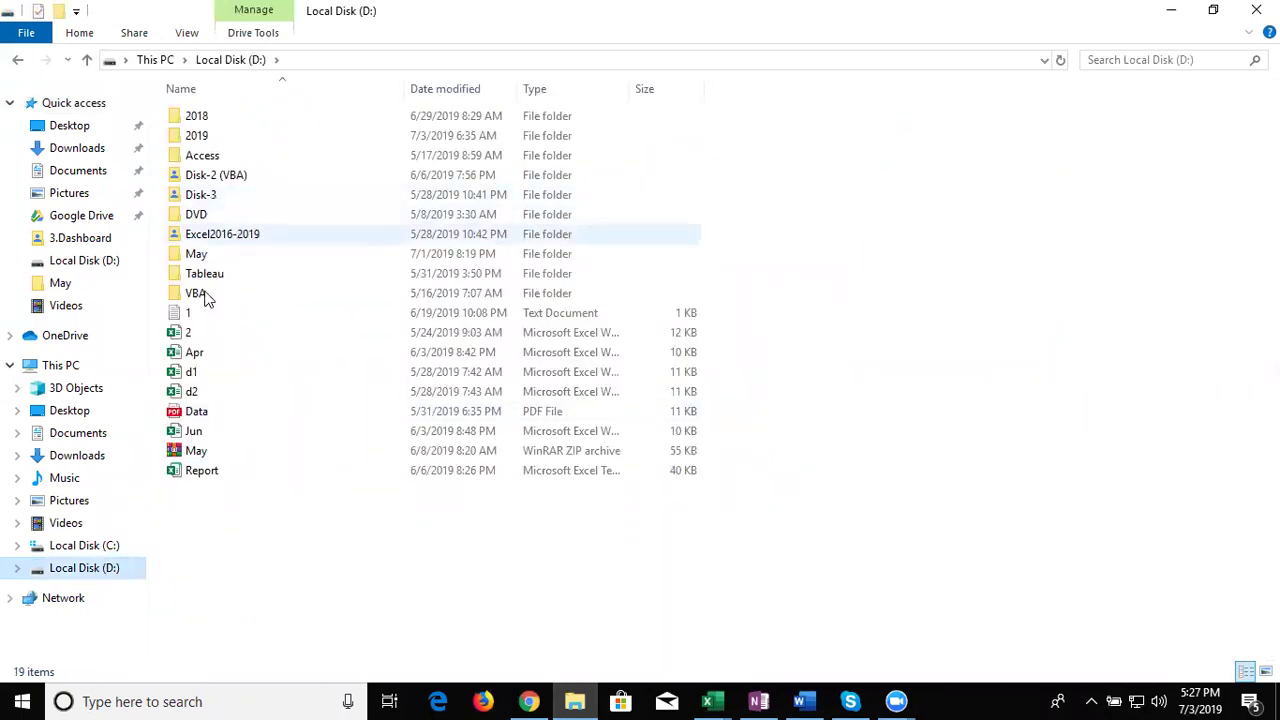
double_click(242, 197)
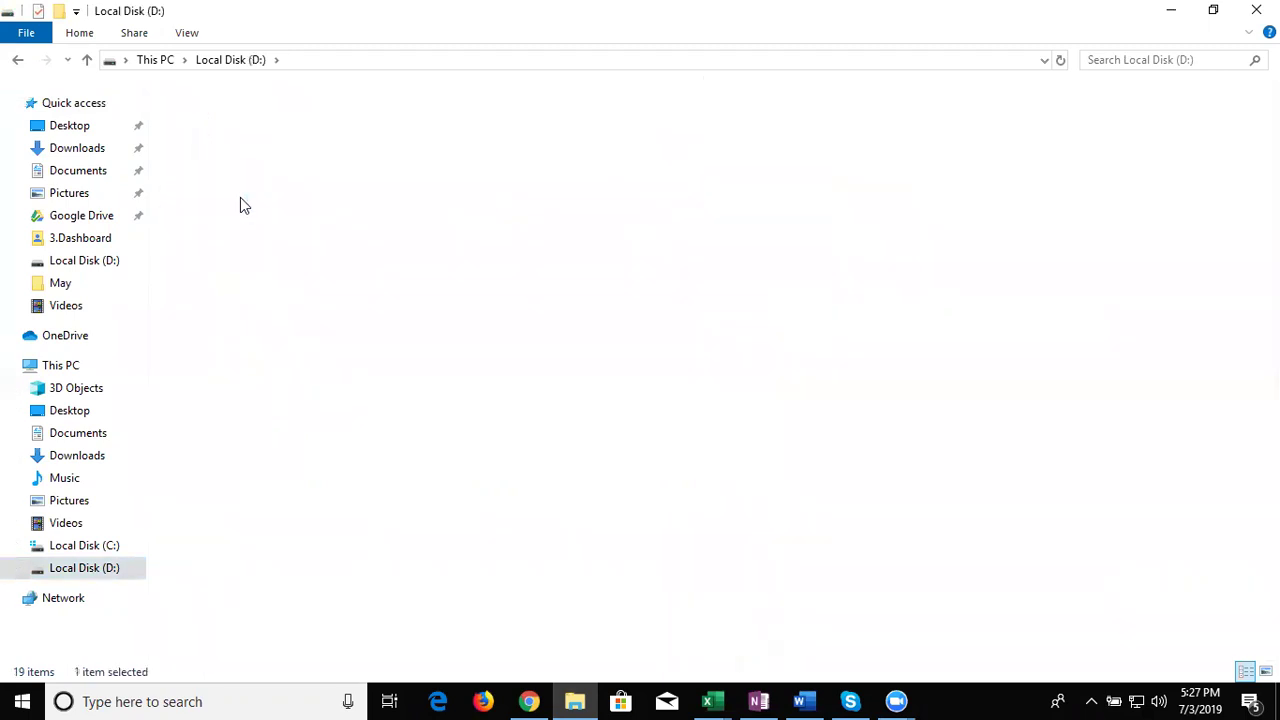
click(231, 121)
double_click(231, 121)
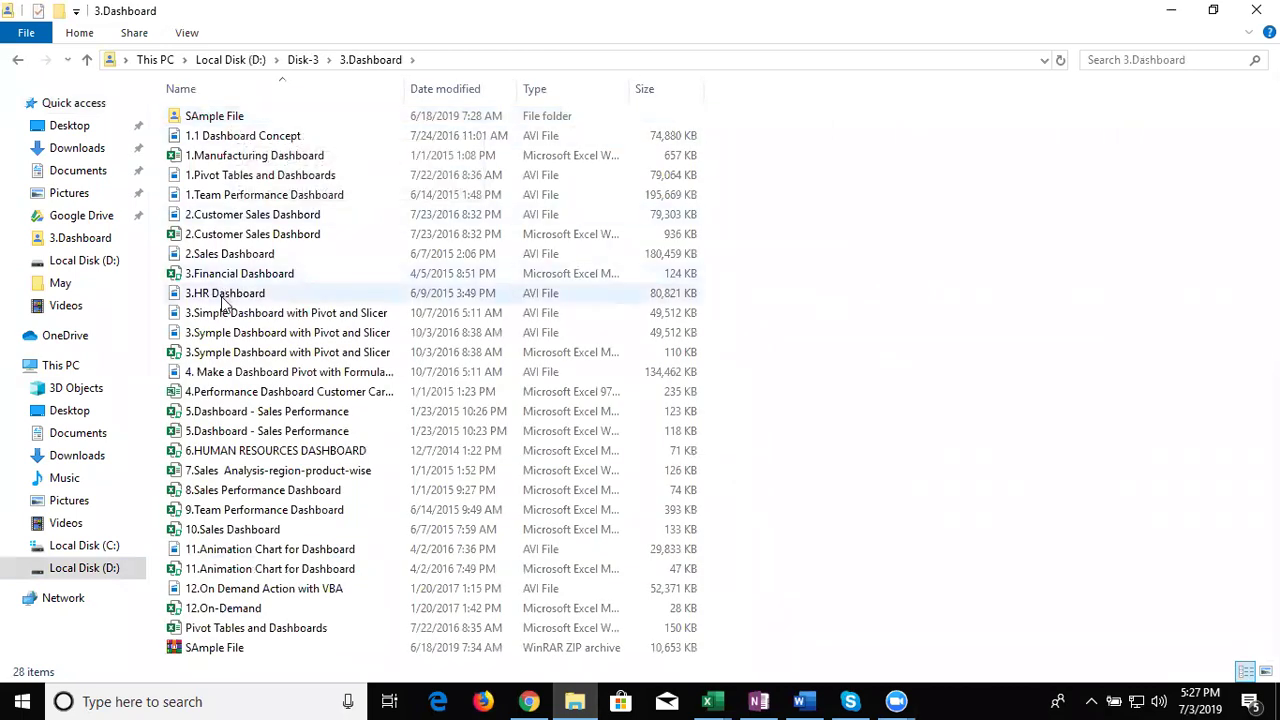
click(217, 452)
double_click(217, 452)
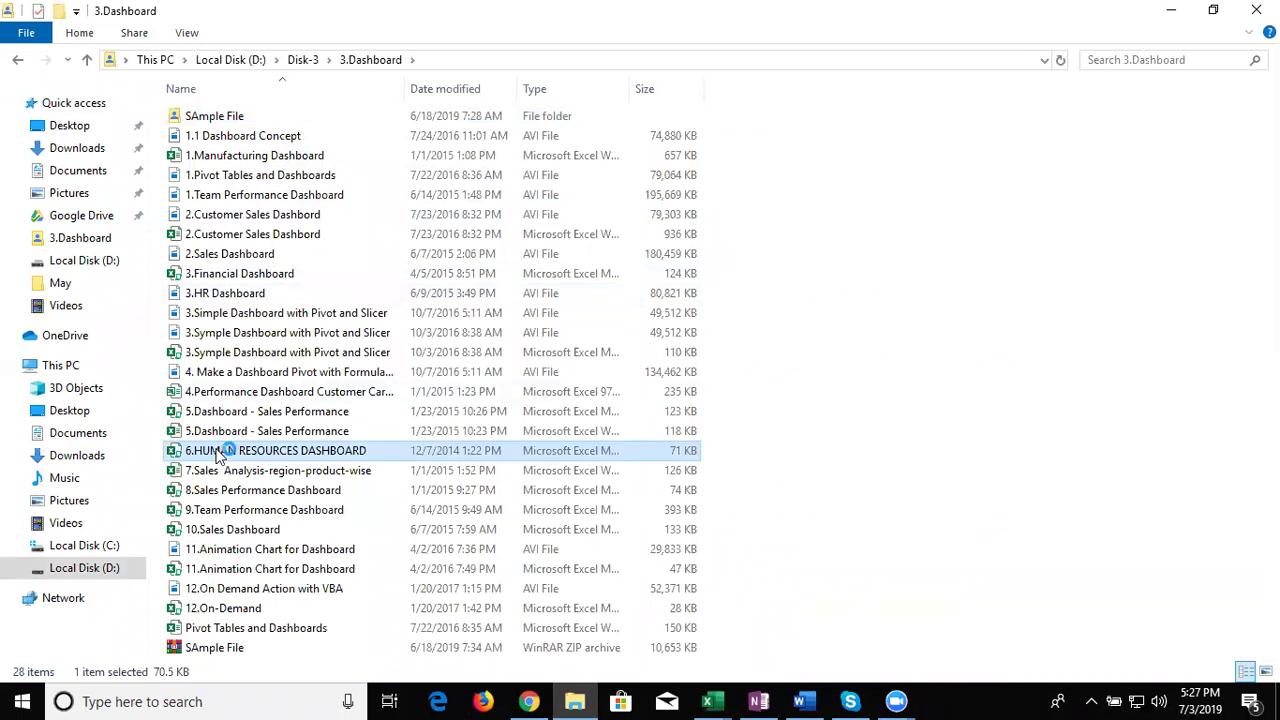
click(533, 702)
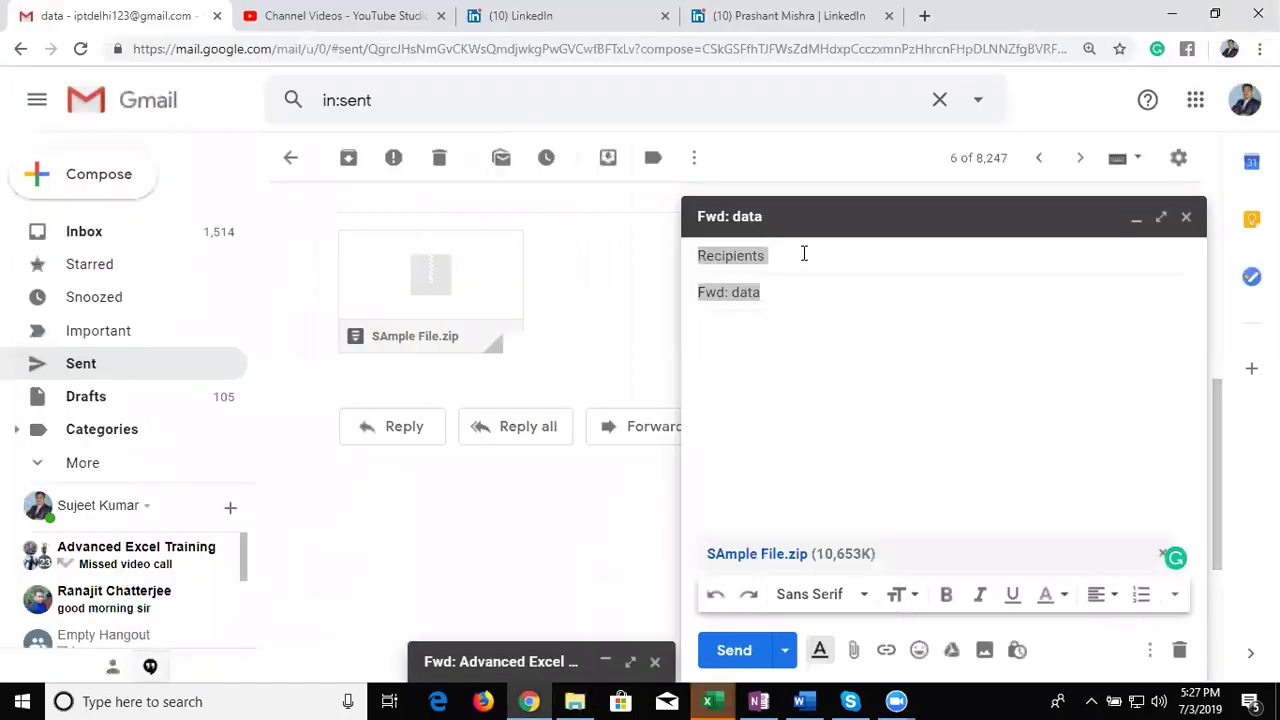
- Add three contacts from autocomplete suggestions as recipients and send the forward with Ctrl+Enter
click(804, 254)
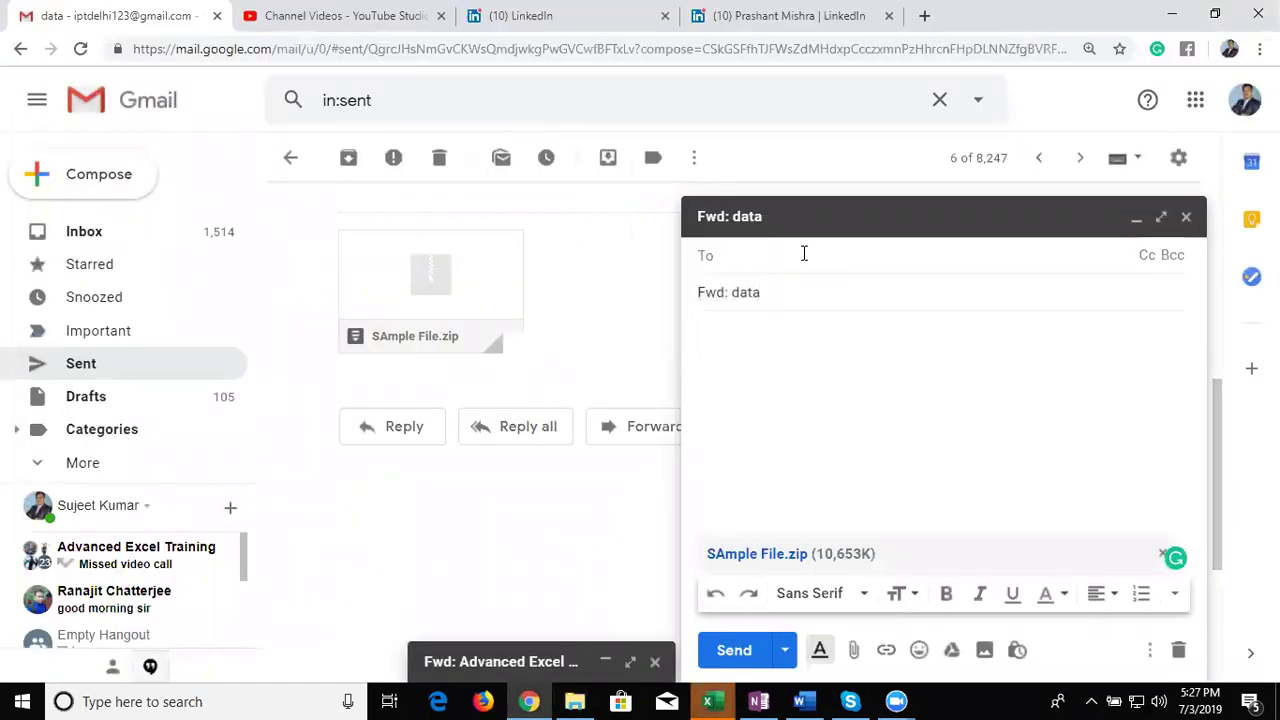
text(mano)
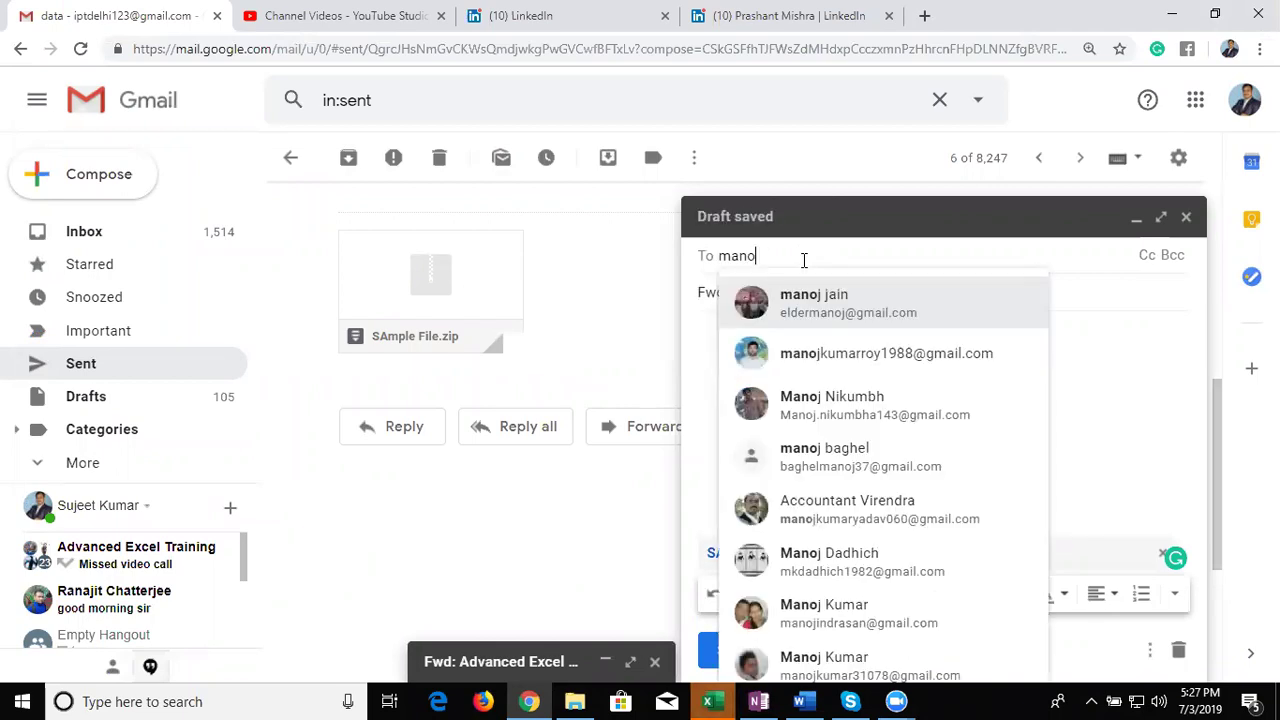
key(BackSpace)
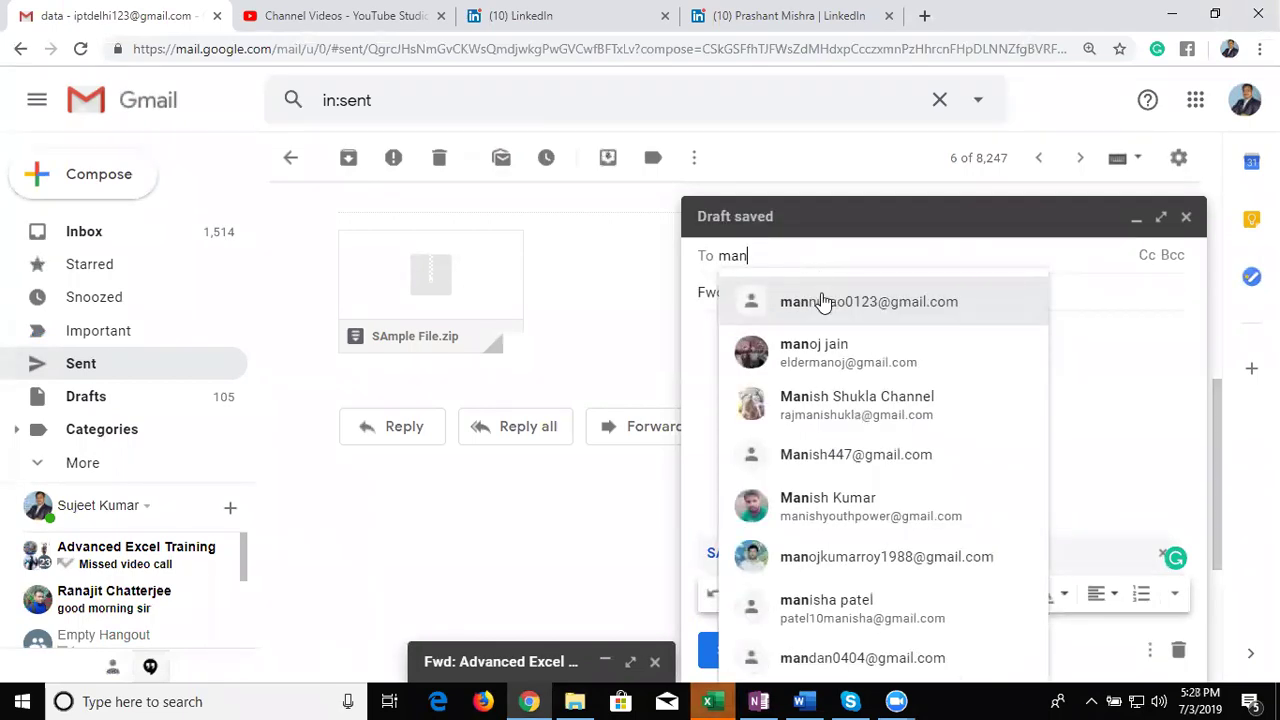
click(822, 302)
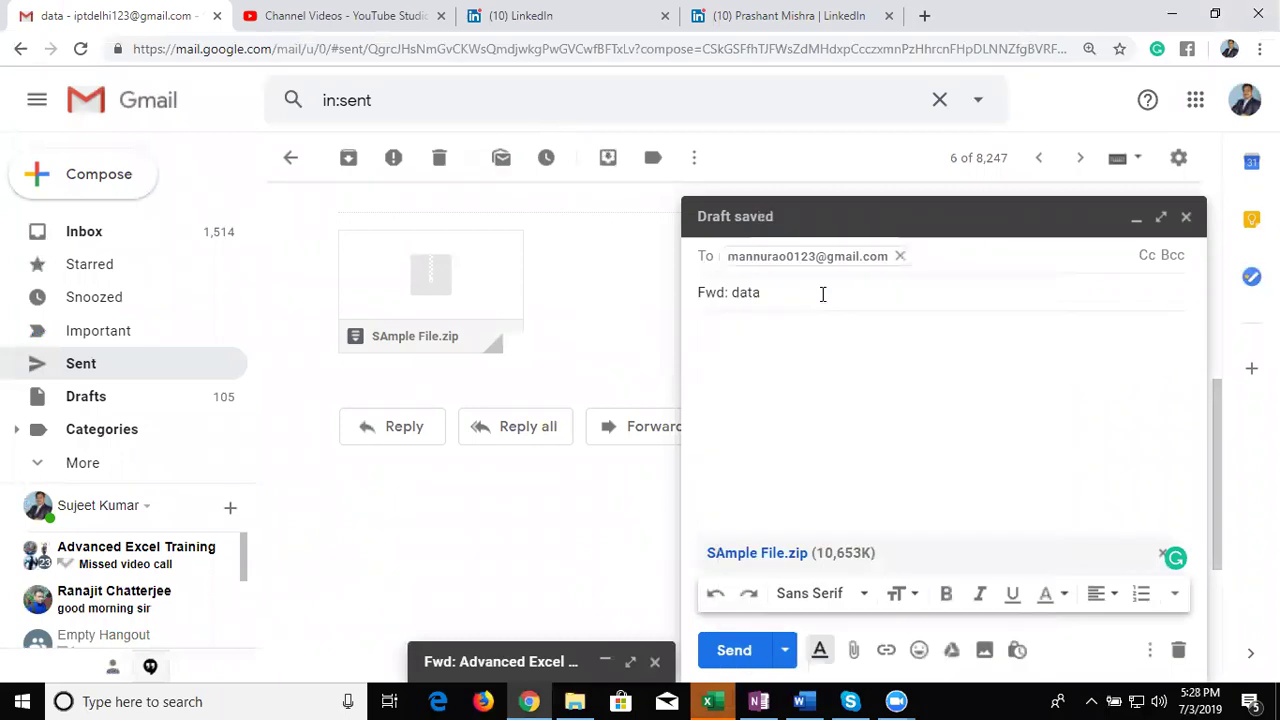
text(um)
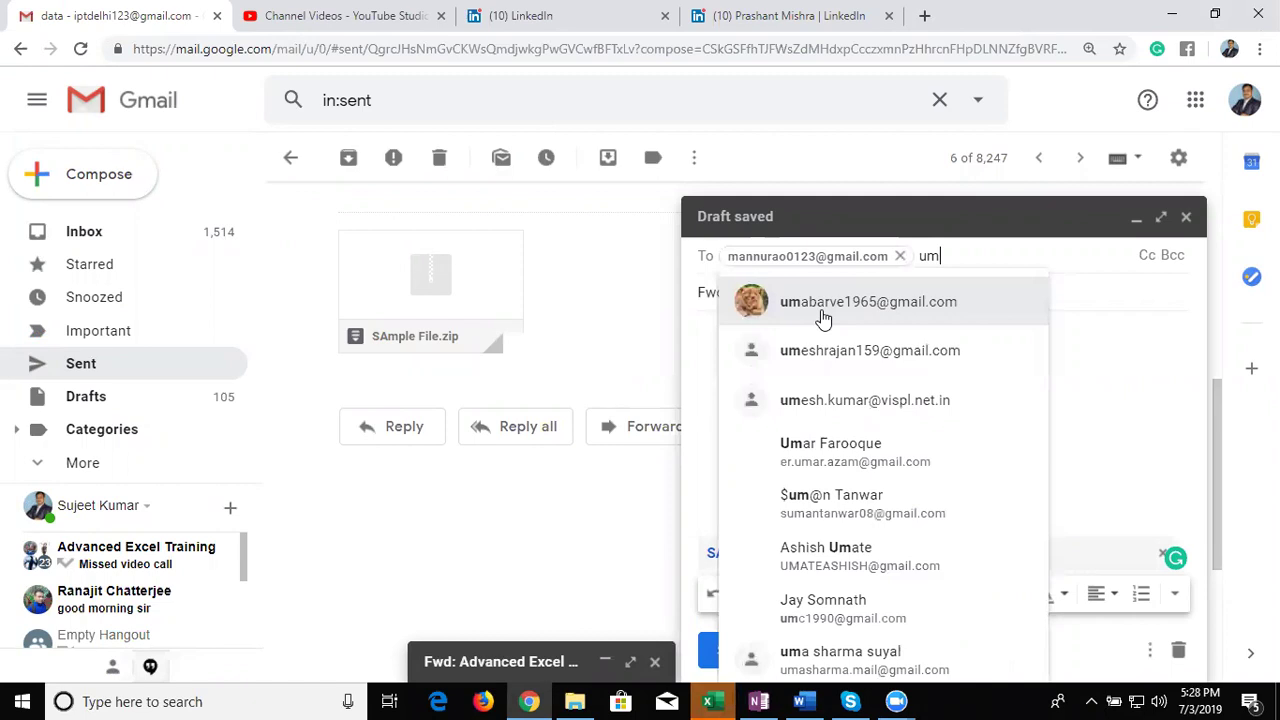
text(e)
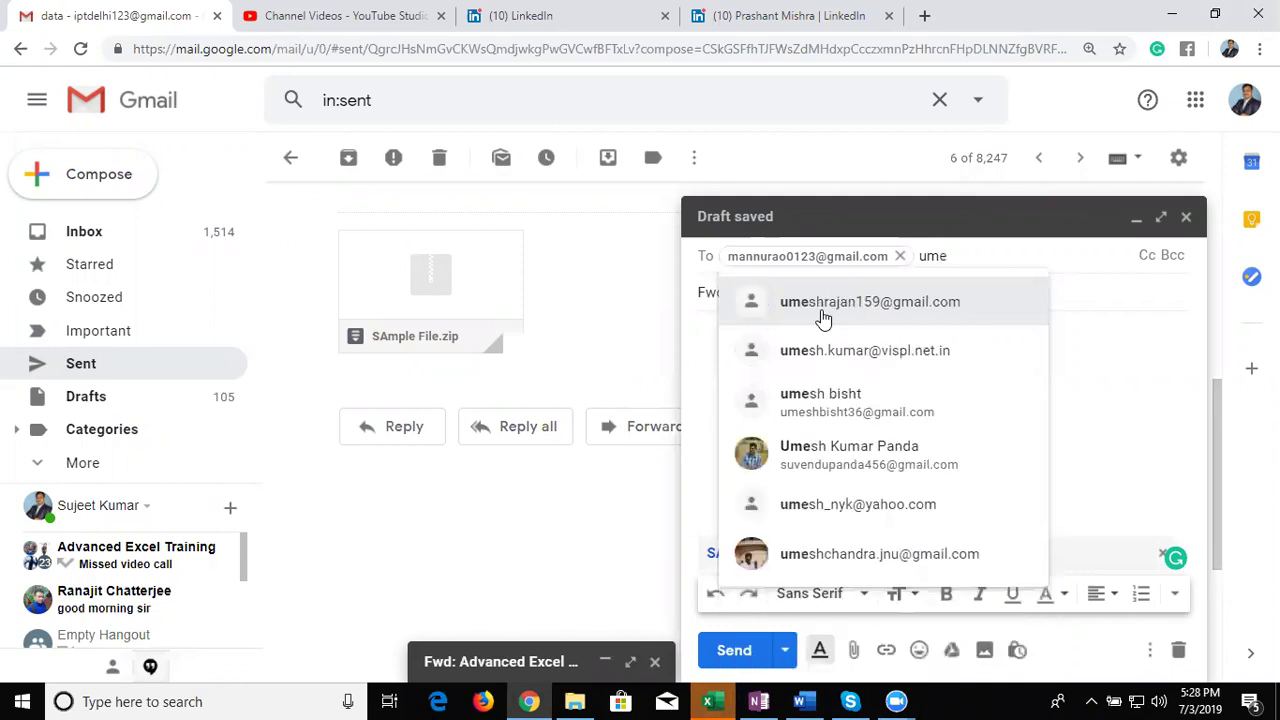
key(BackSpace)
key(BackSpace)
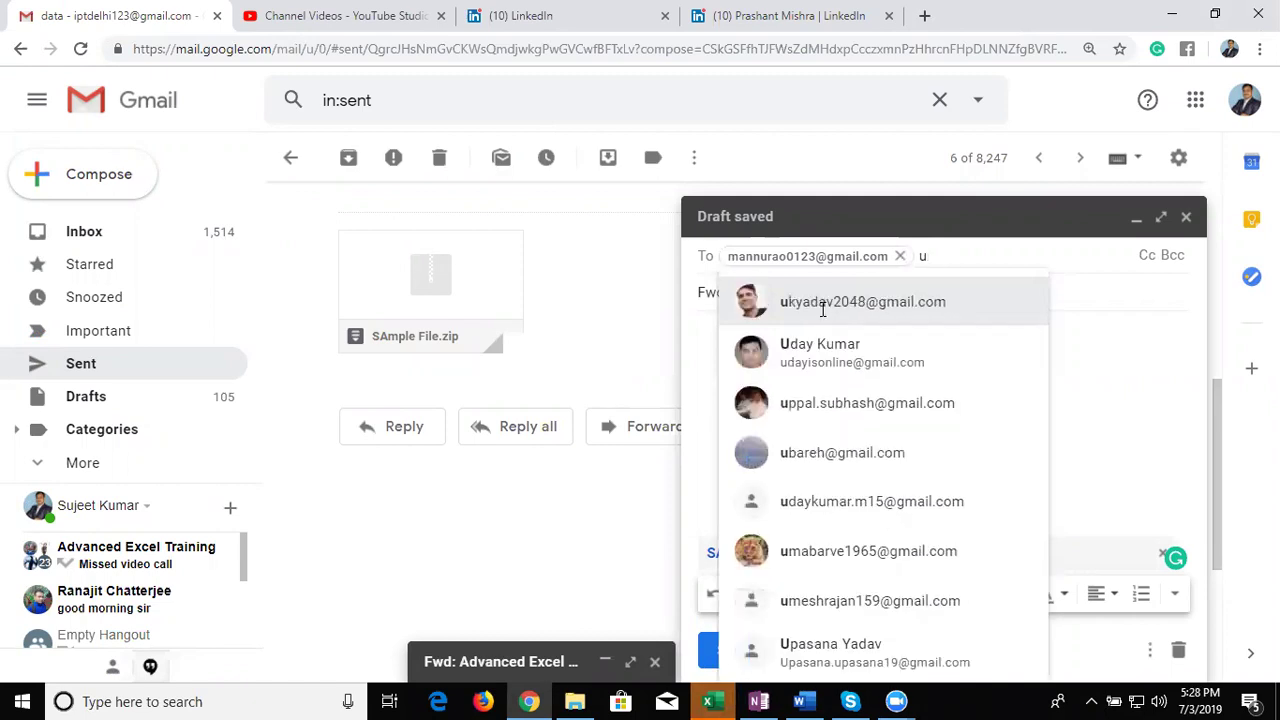
click(822, 310)
text(ir)
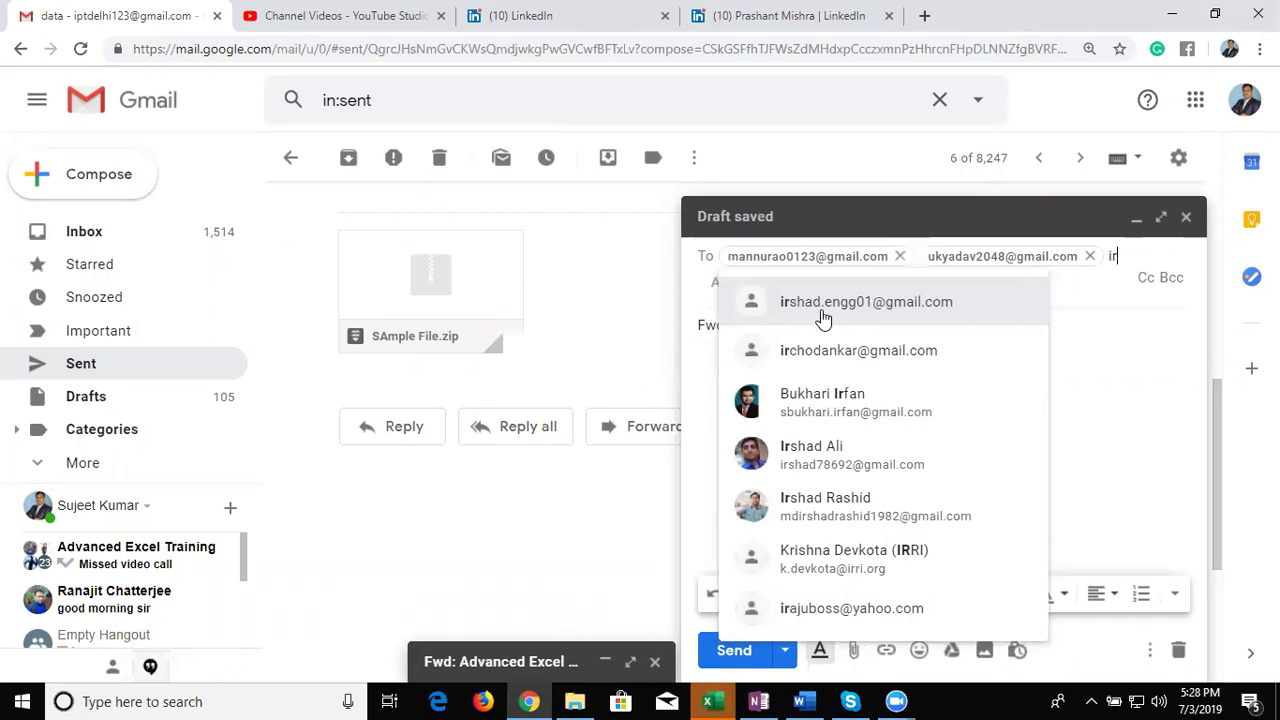
click(822, 310)
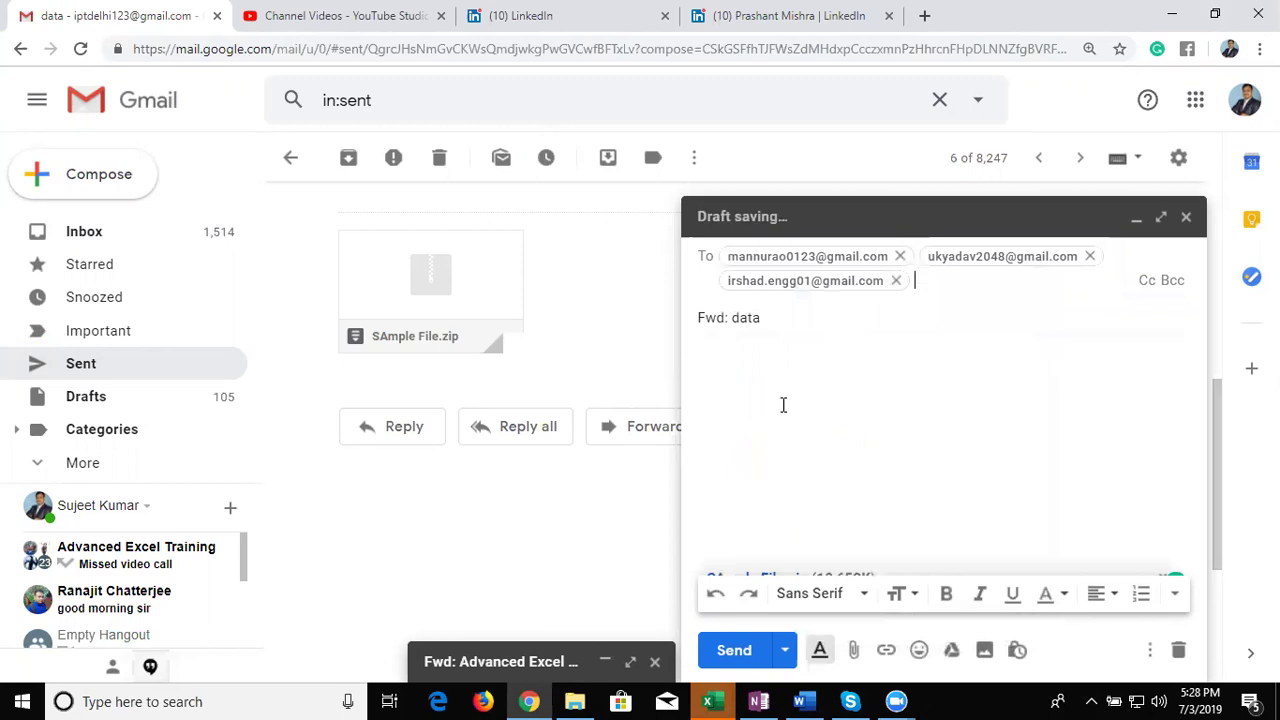
key(ctrl+Return)
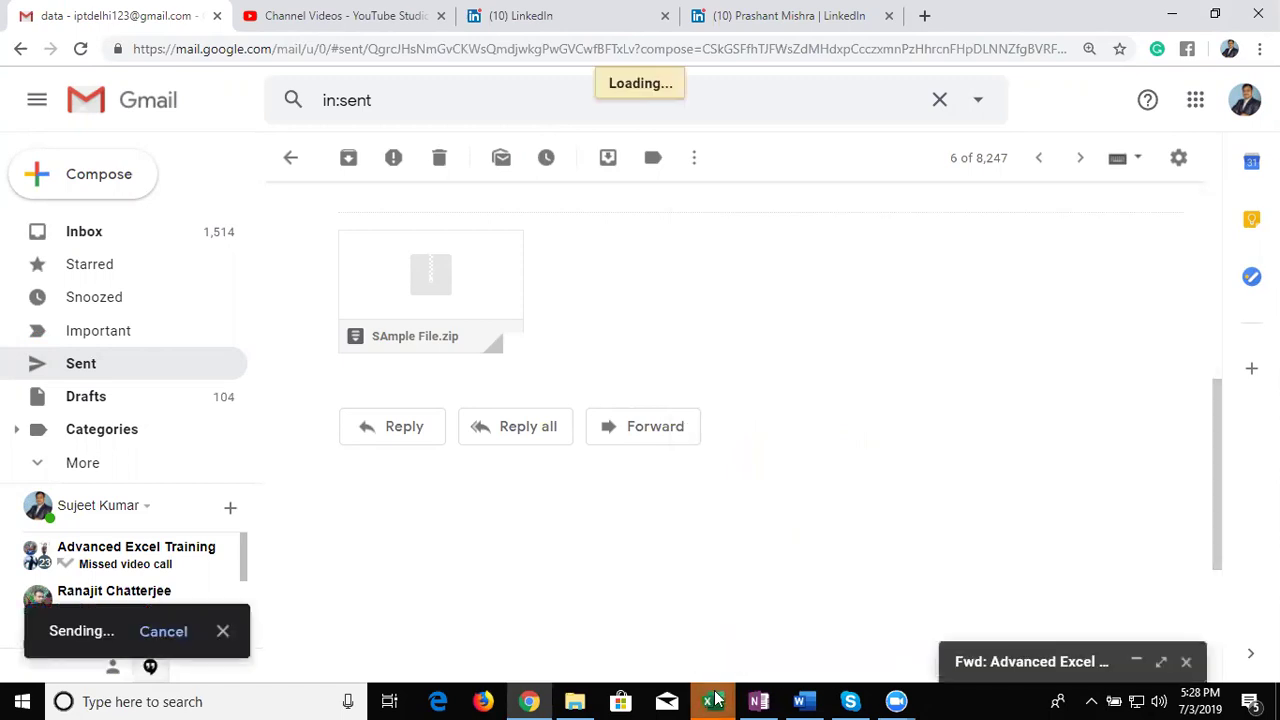
click(716, 700)
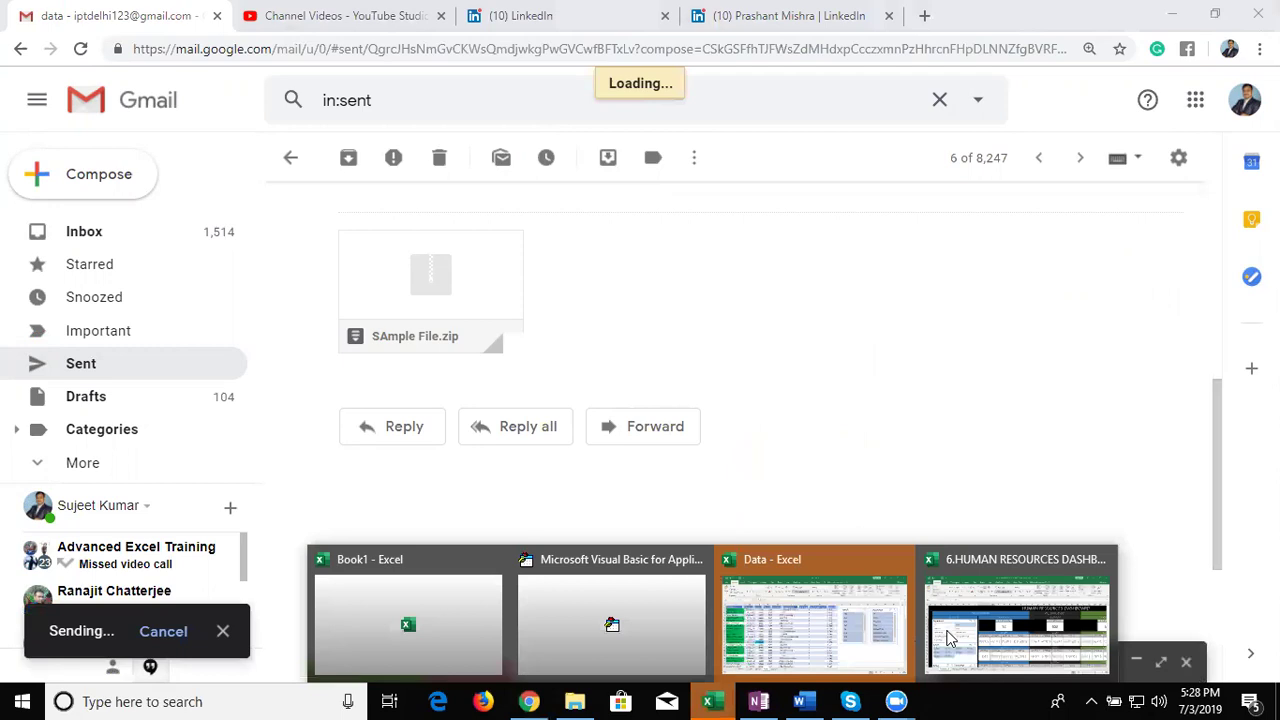
- Bring up the 6.HUMAN RESOURCES DASHBOARD workbook, glance at Human Resources, then view Dashboard at 64% zoom
click(950, 638)
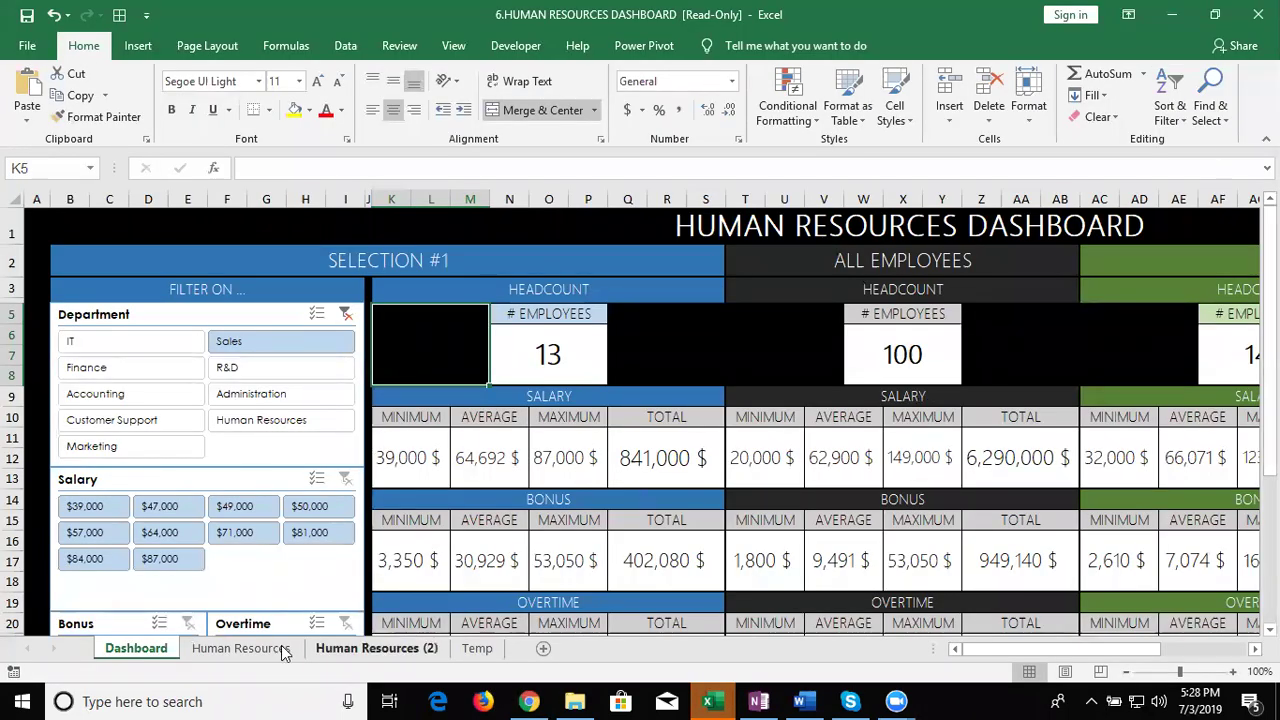
click(240, 648)
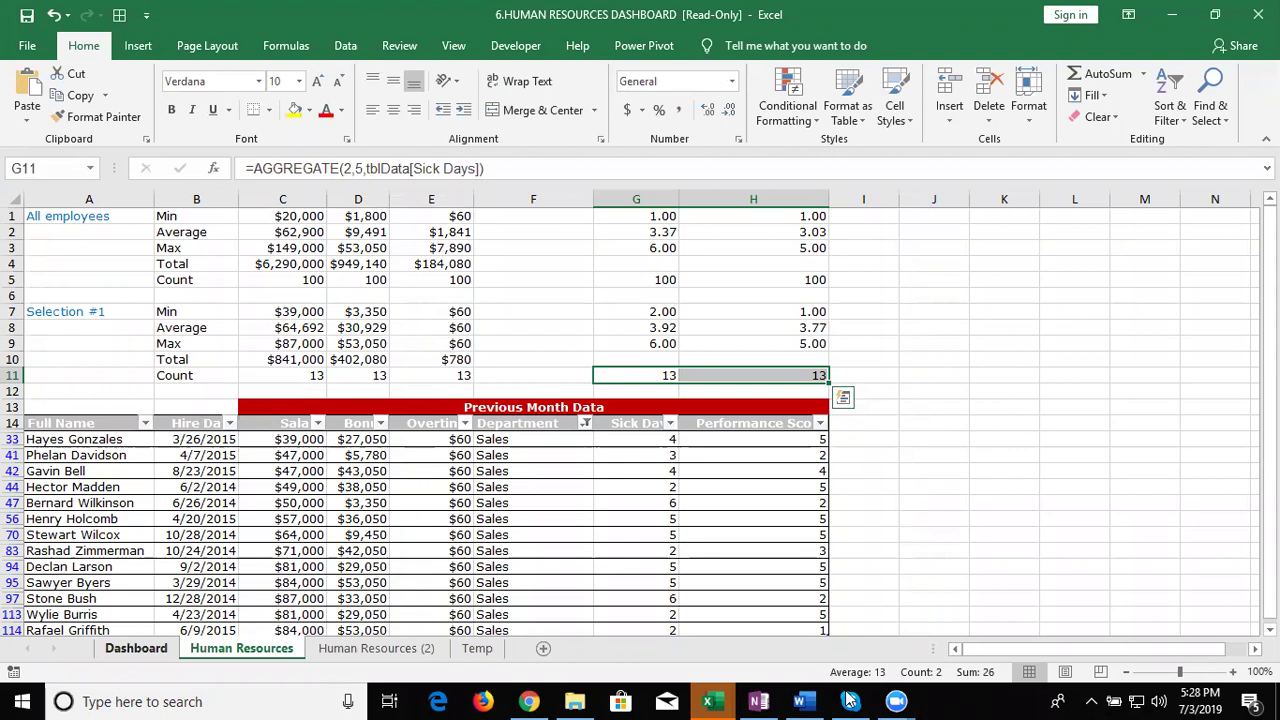
key(ctrl+Page_Up)
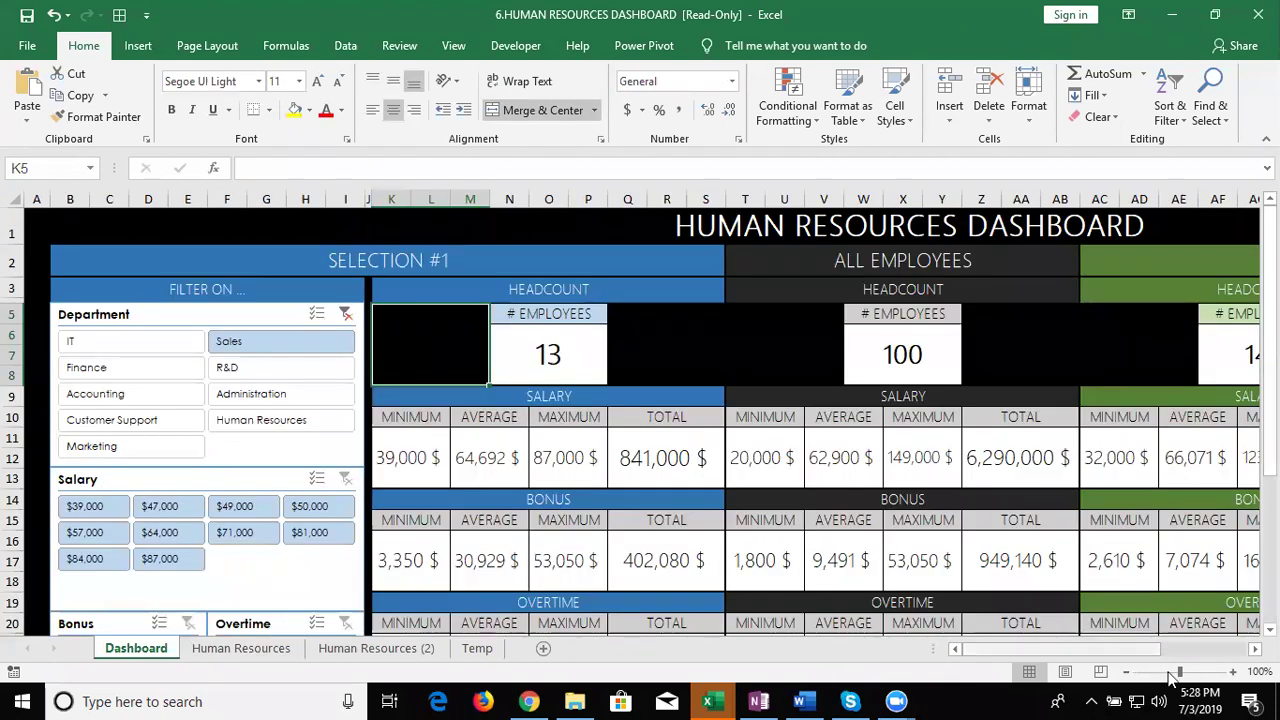
drag(1176, 675, 1162, 677)
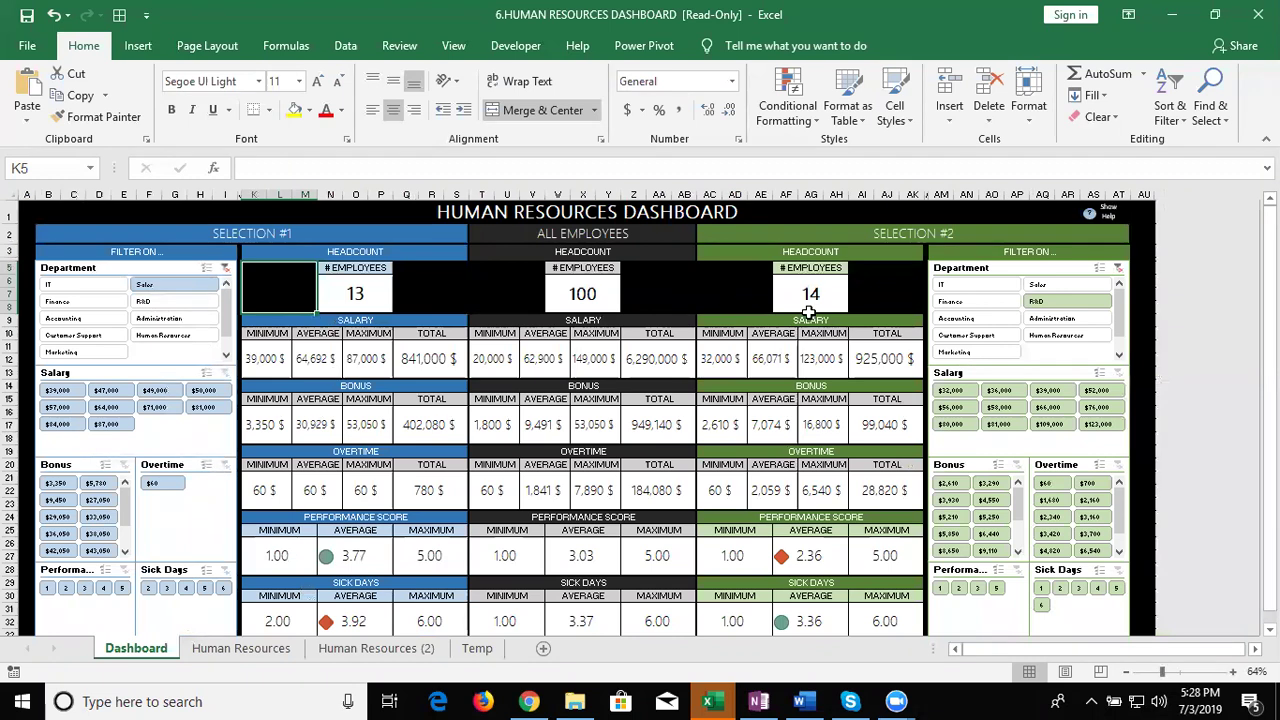
click(808, 305)
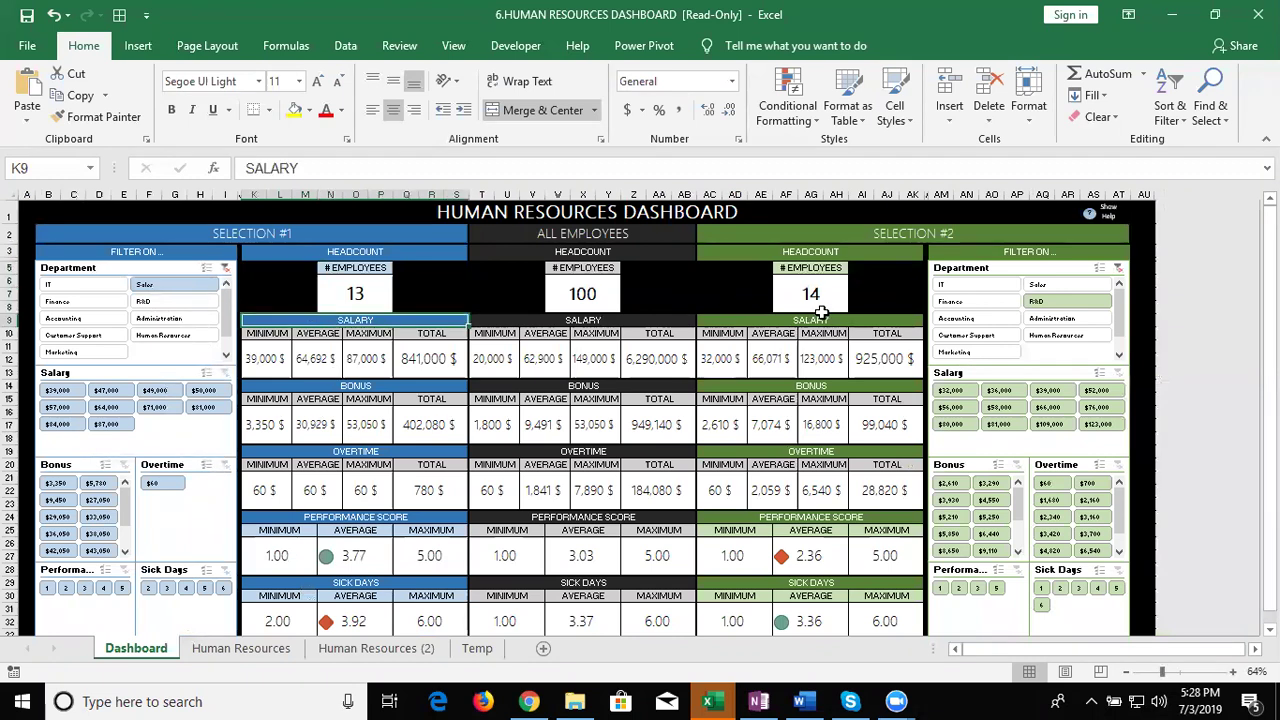
click(557, 250)
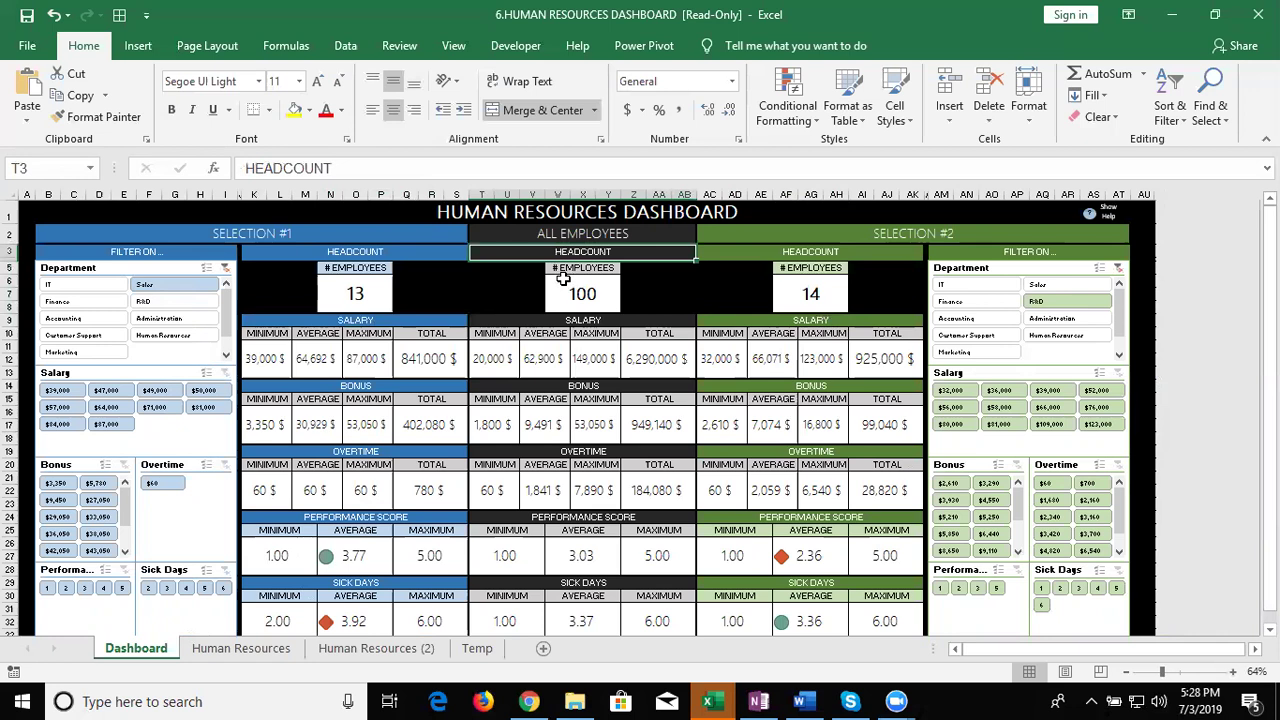
click(563, 281)
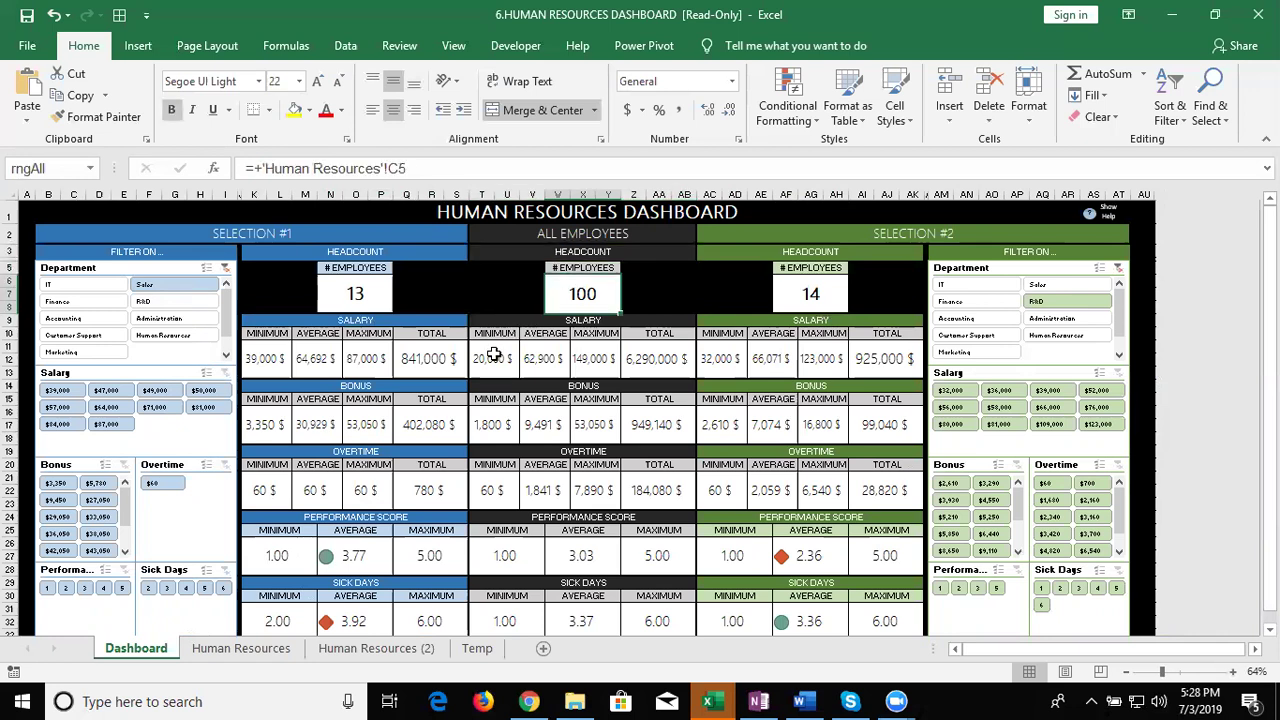
click(493, 356)
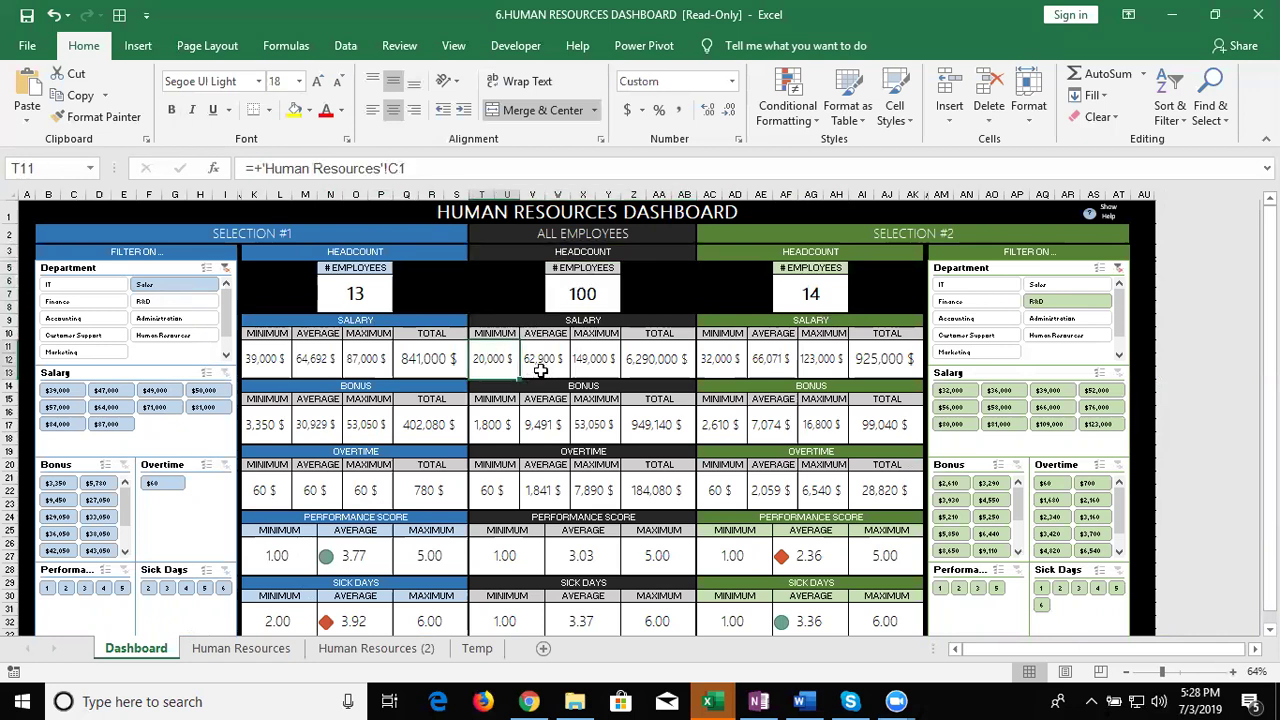
click(541, 368)
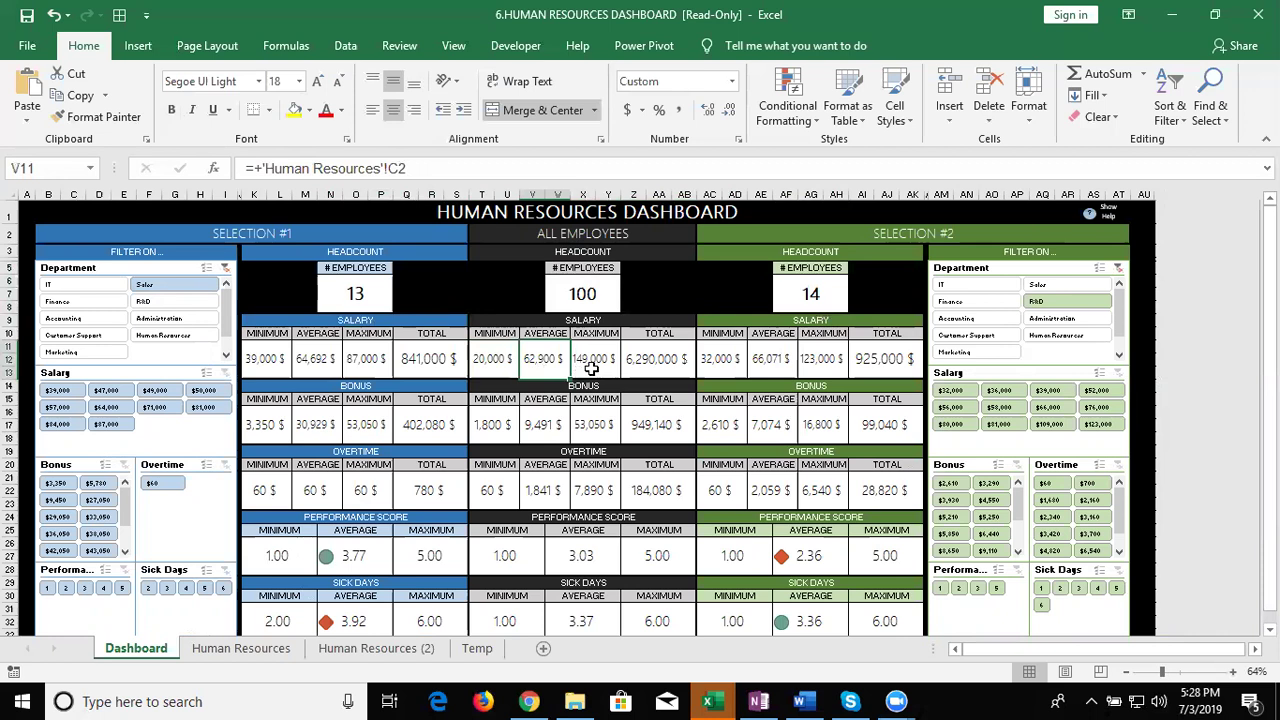
click(591, 366)
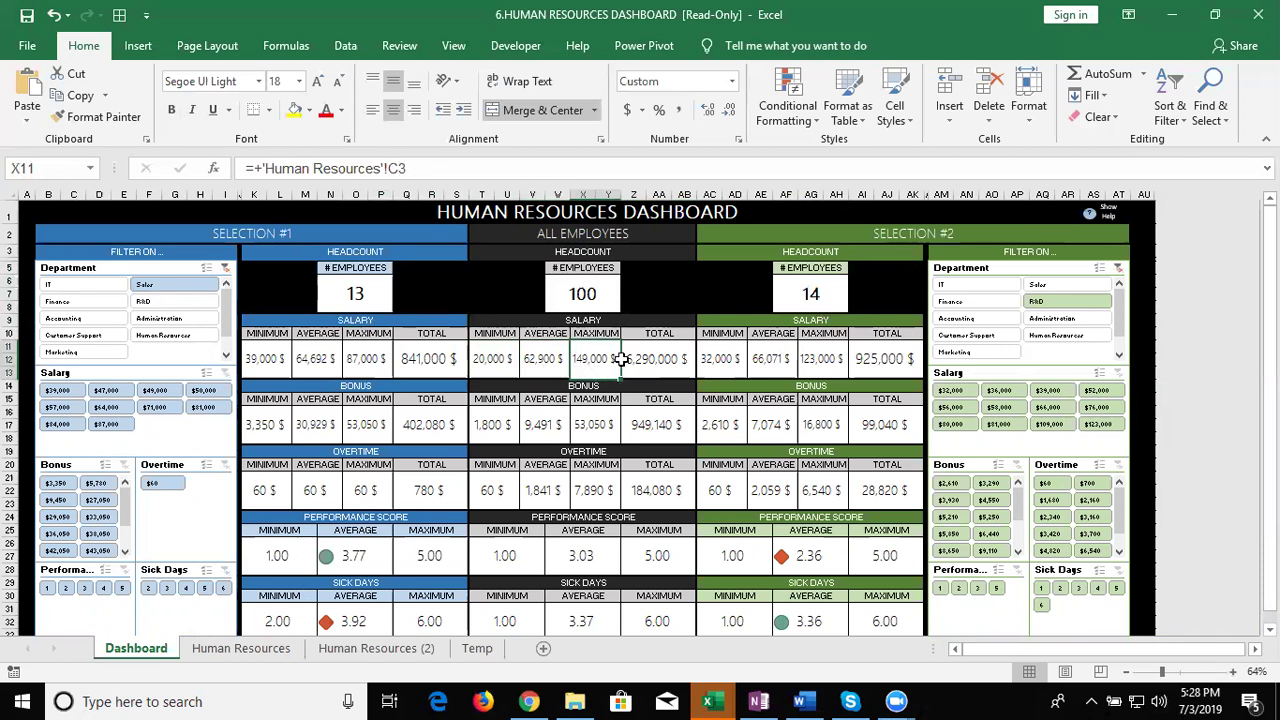
click(680, 358)
click(657, 484)
click(660, 612)
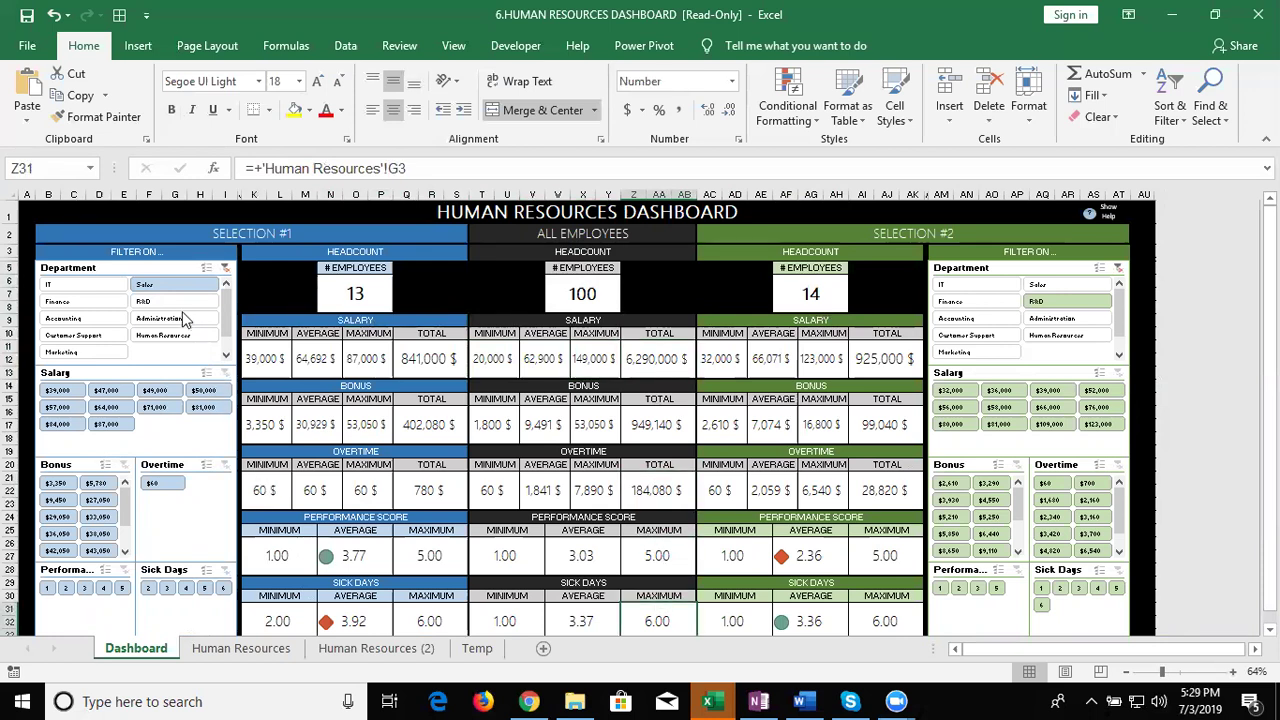
- Filter Selection #1 to IT, check its headcount and salary formulas, then filter Selection #2 to Finance
click(105, 284)
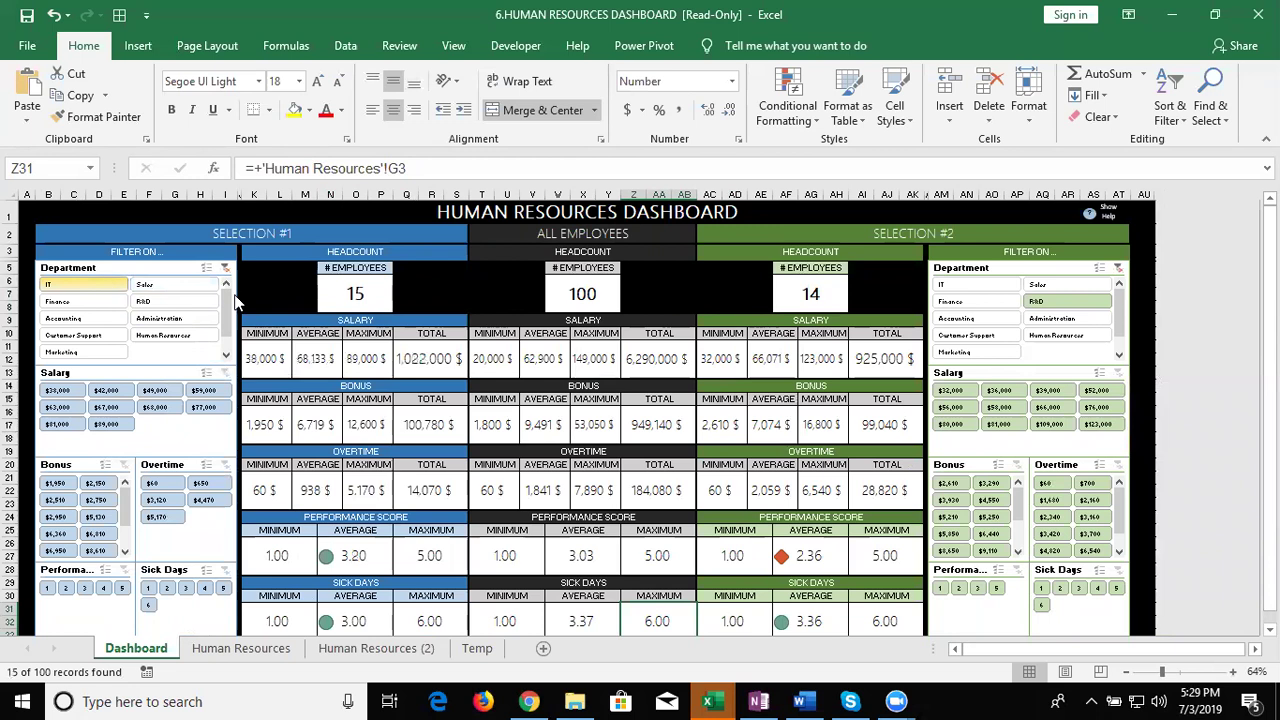
click(335, 297)
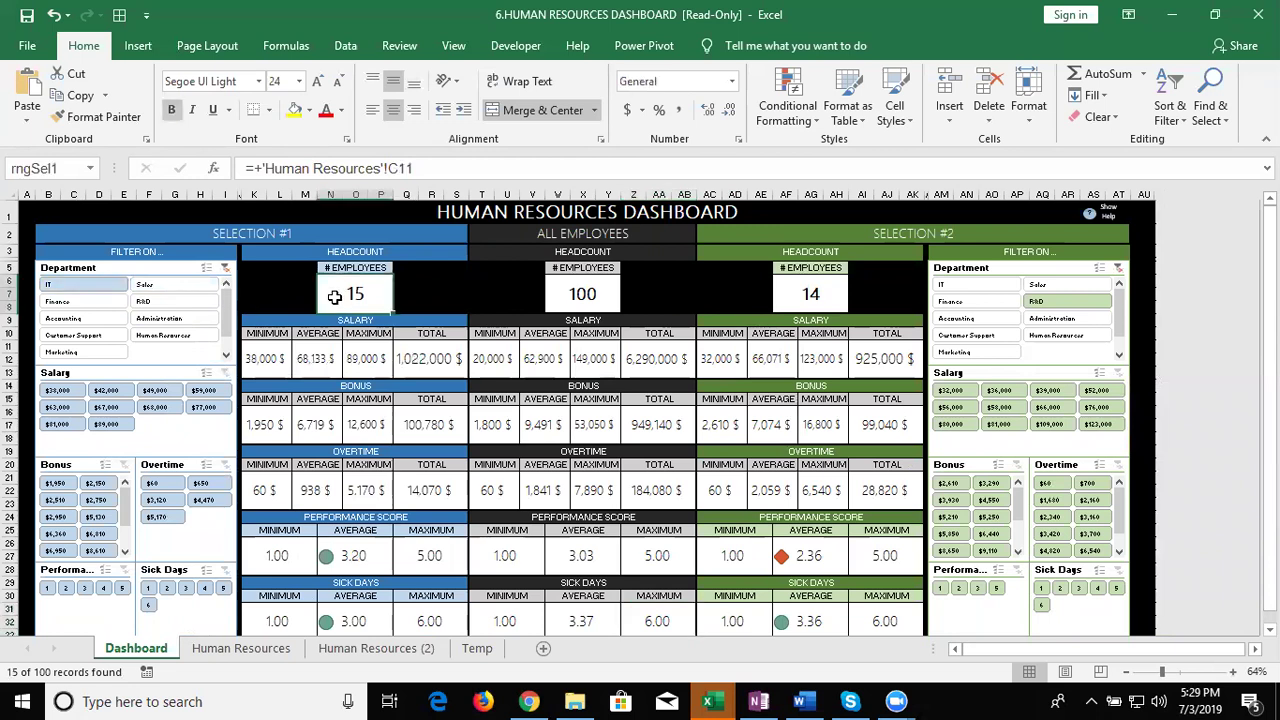
click(268, 357)
click(313, 360)
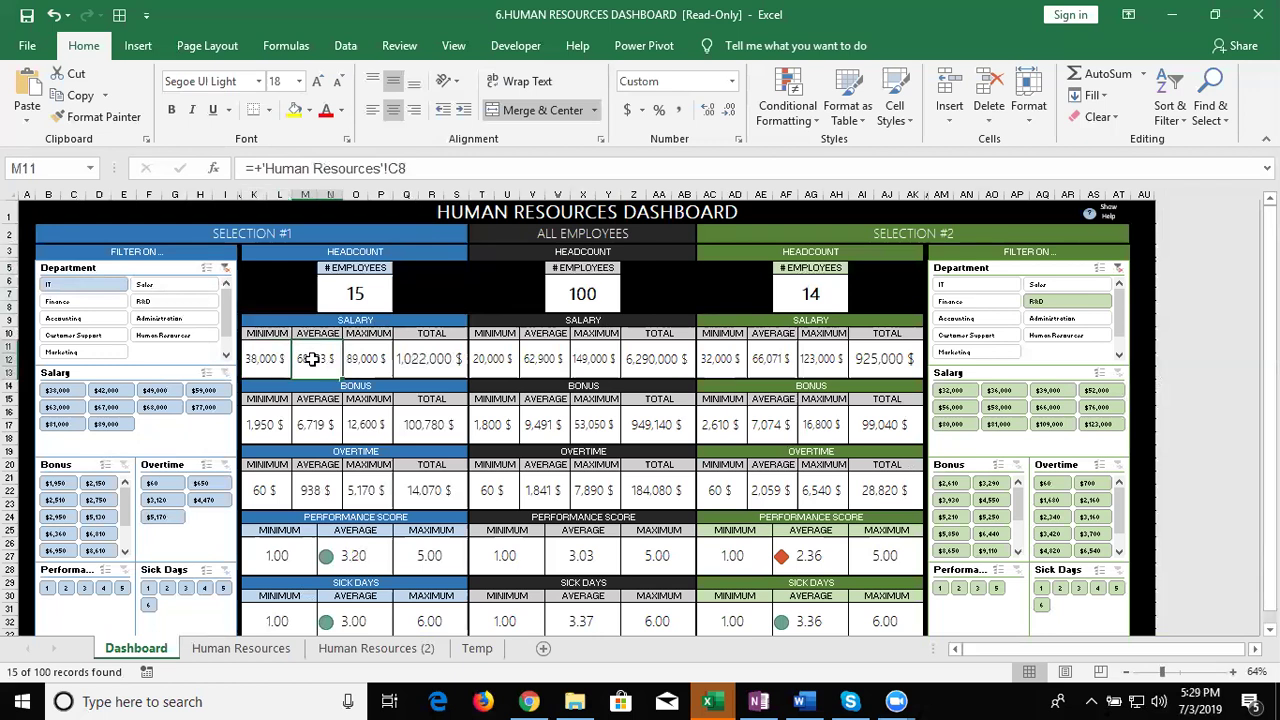
click(370, 370)
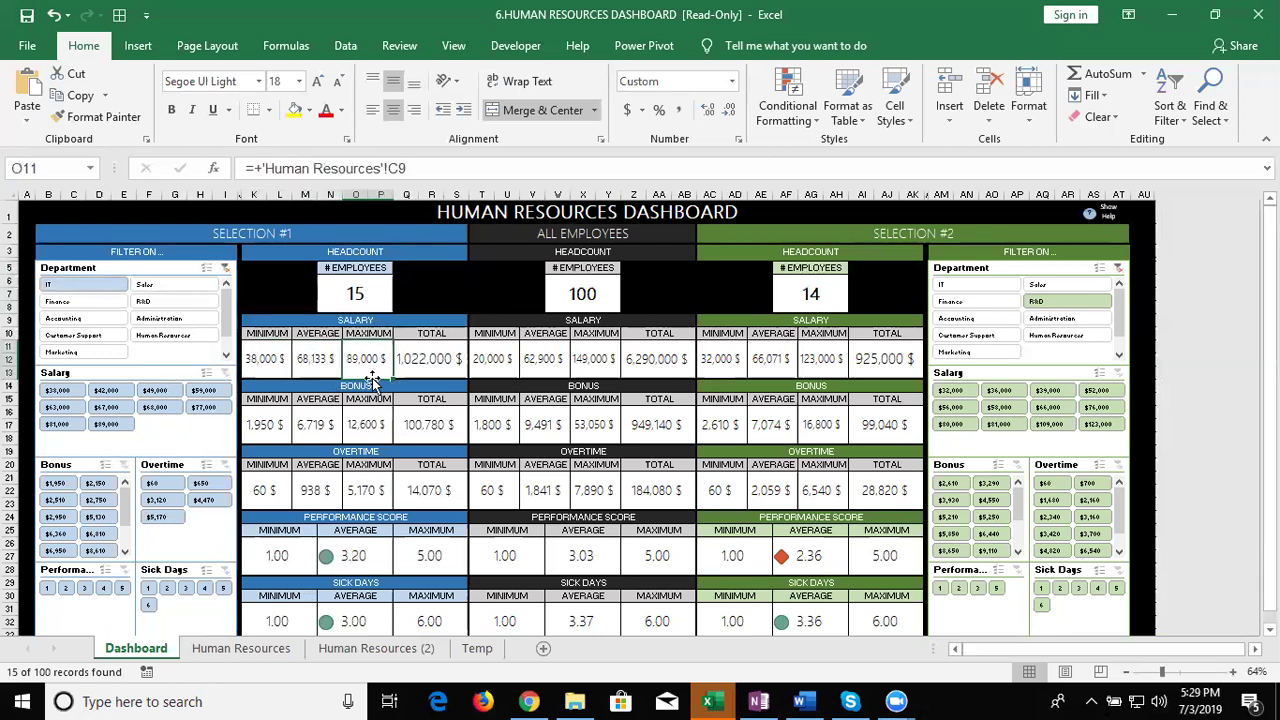
click(421, 368)
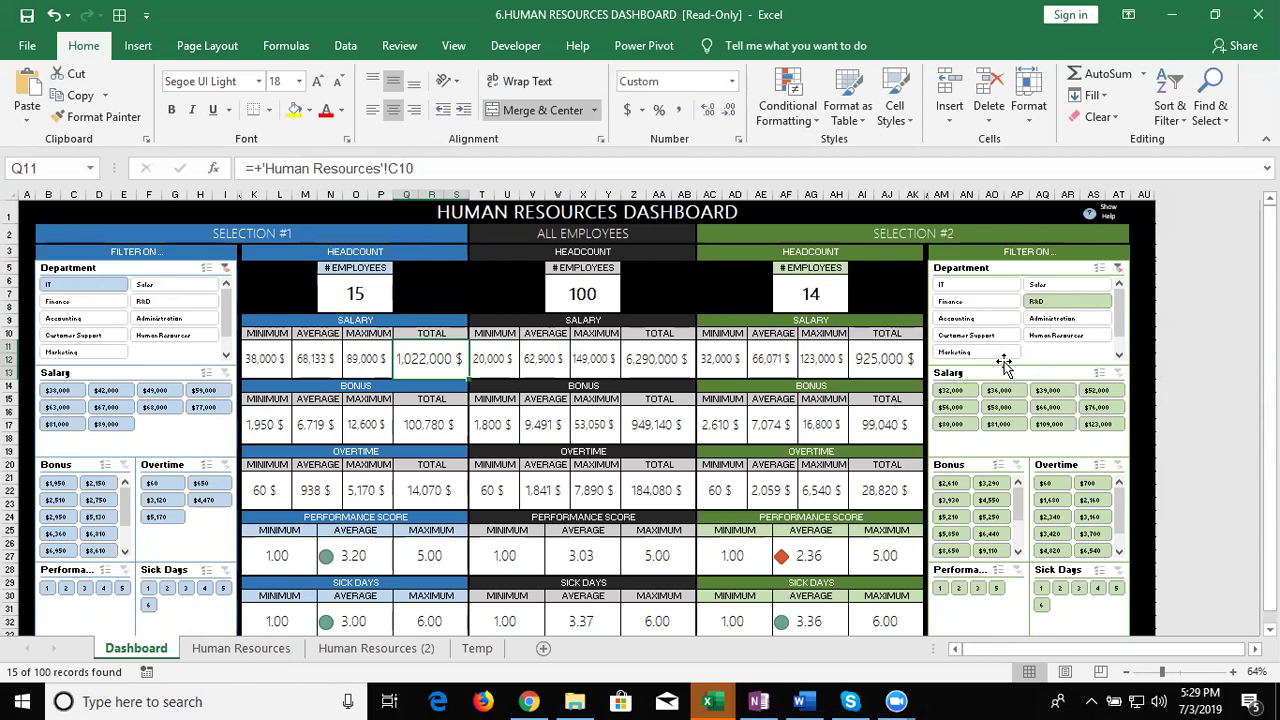
click(982, 310)
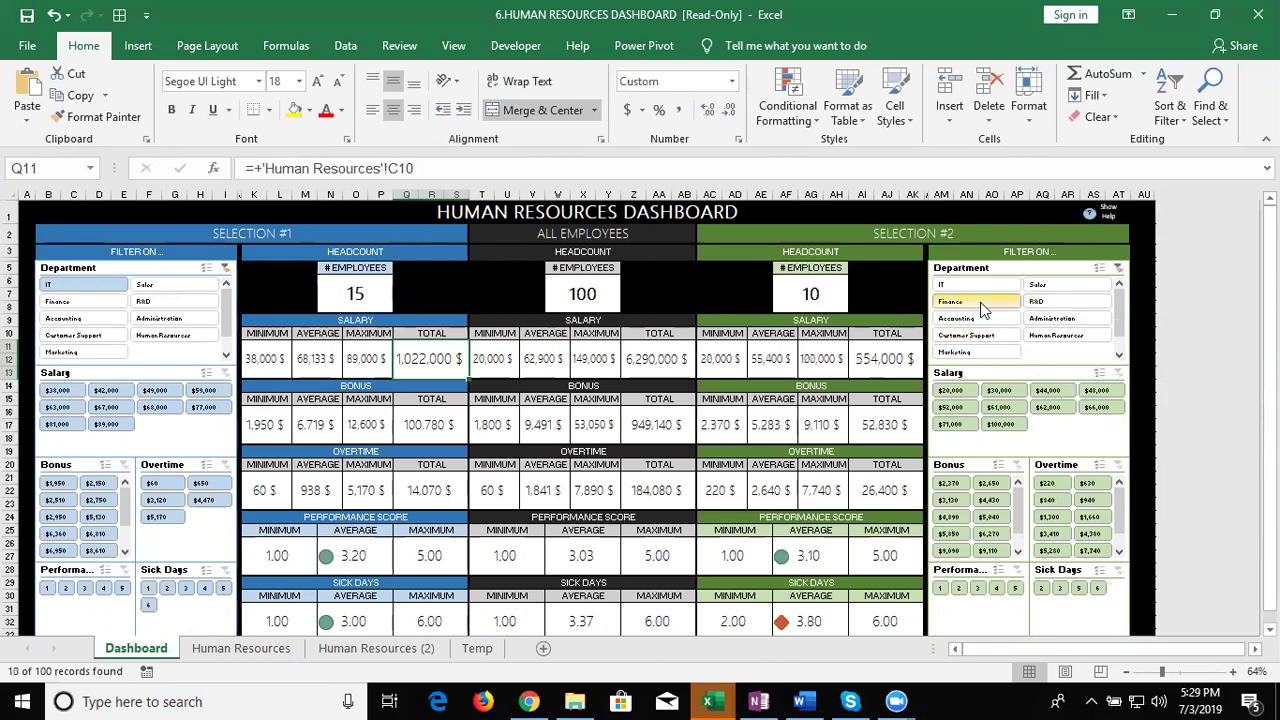
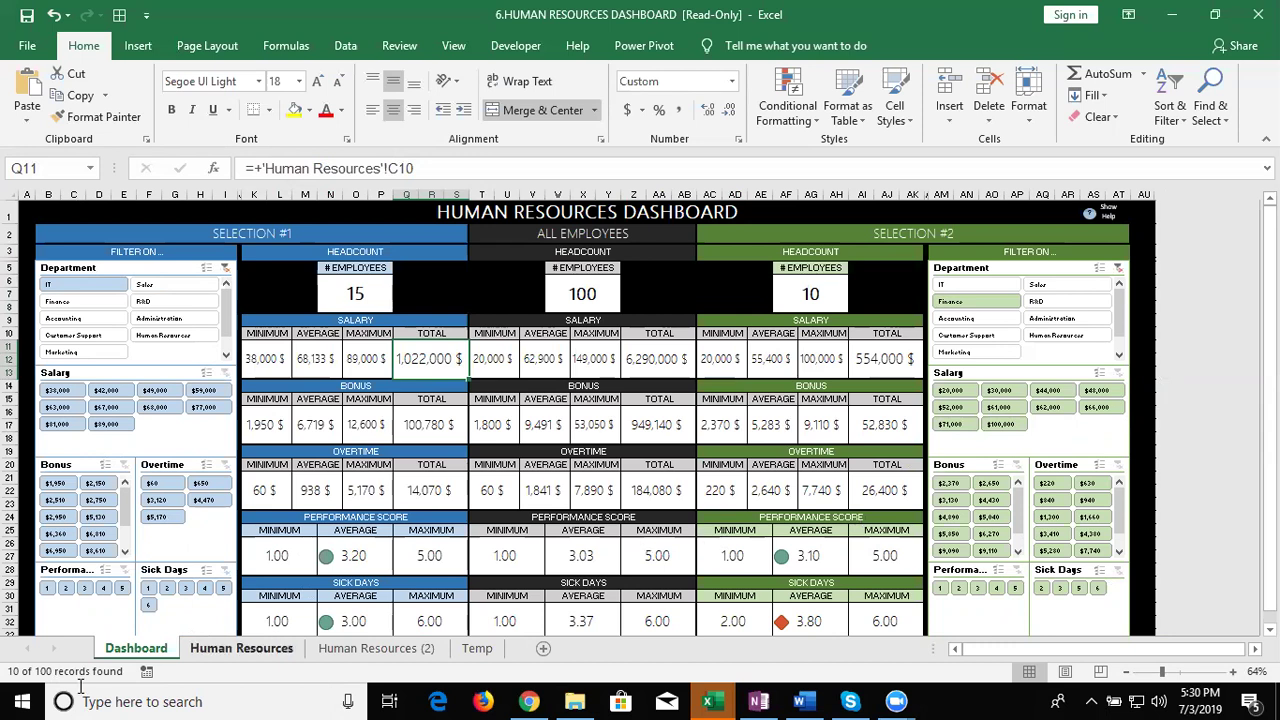
- Flip between the Dashboard, Human Resources and Human Resources (2) sheets
click(222, 648)
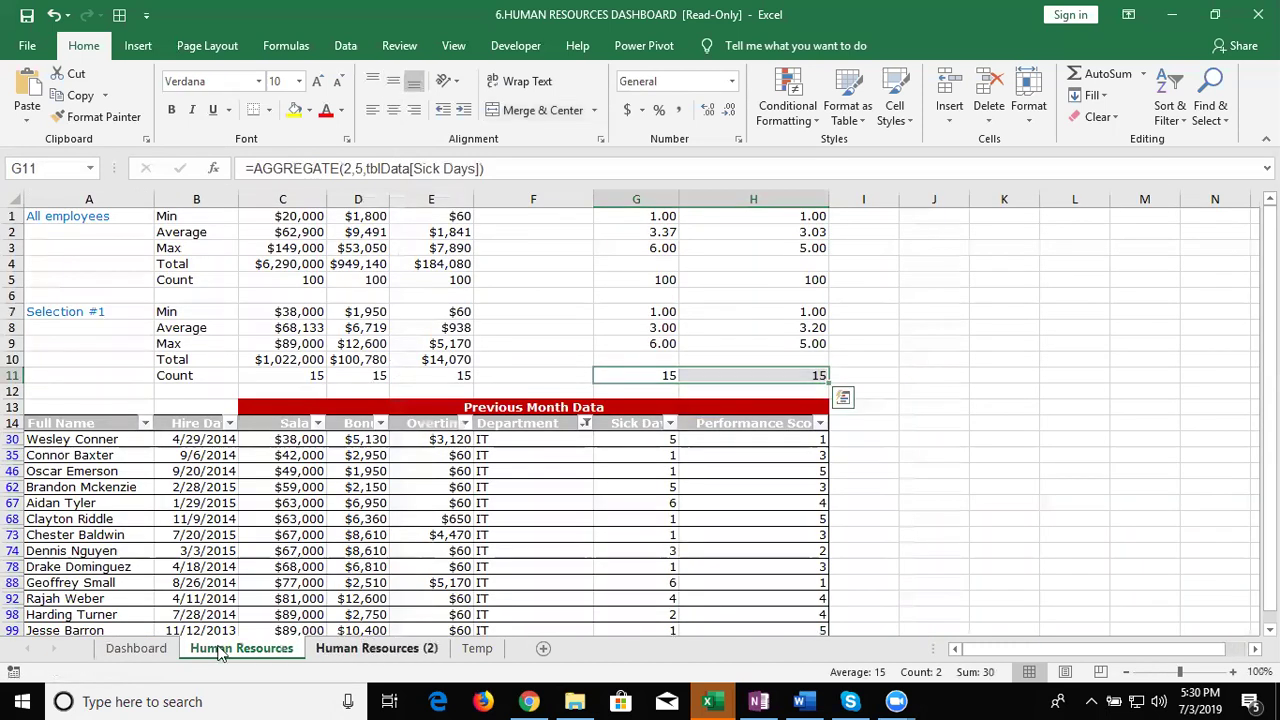
key(ctrl+Page_Down)
click(136, 648)
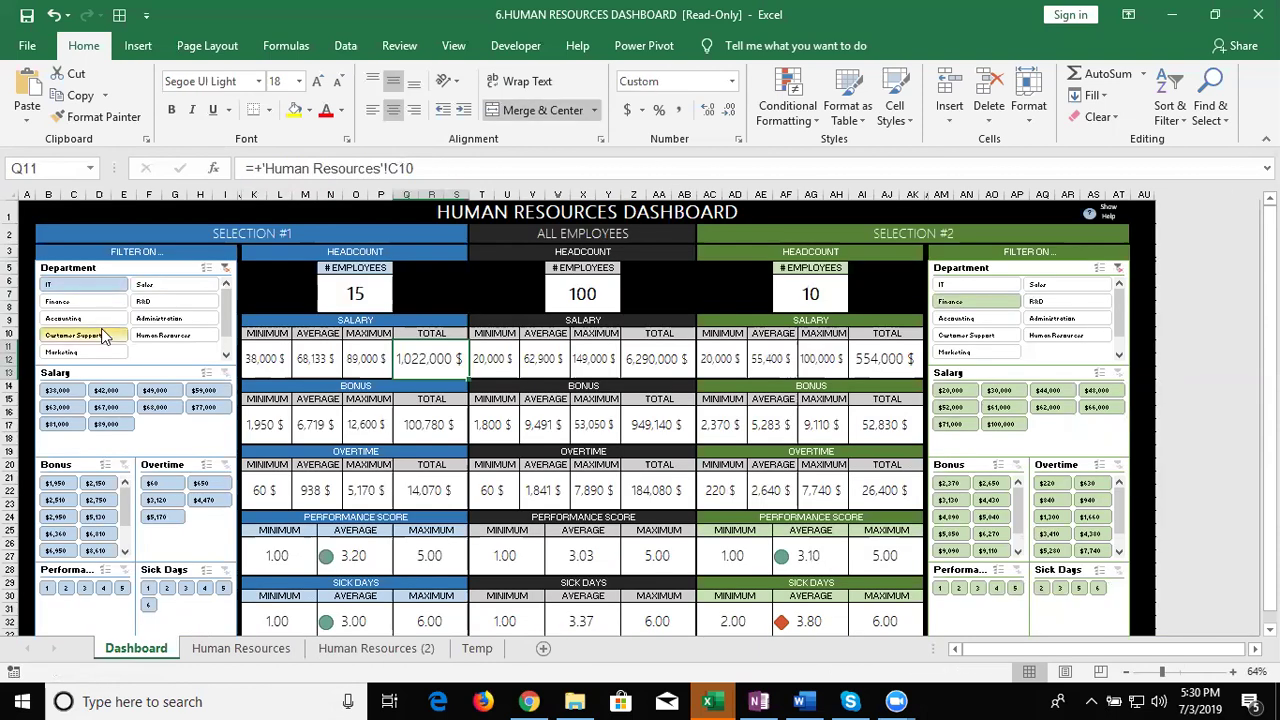
click(225, 648)
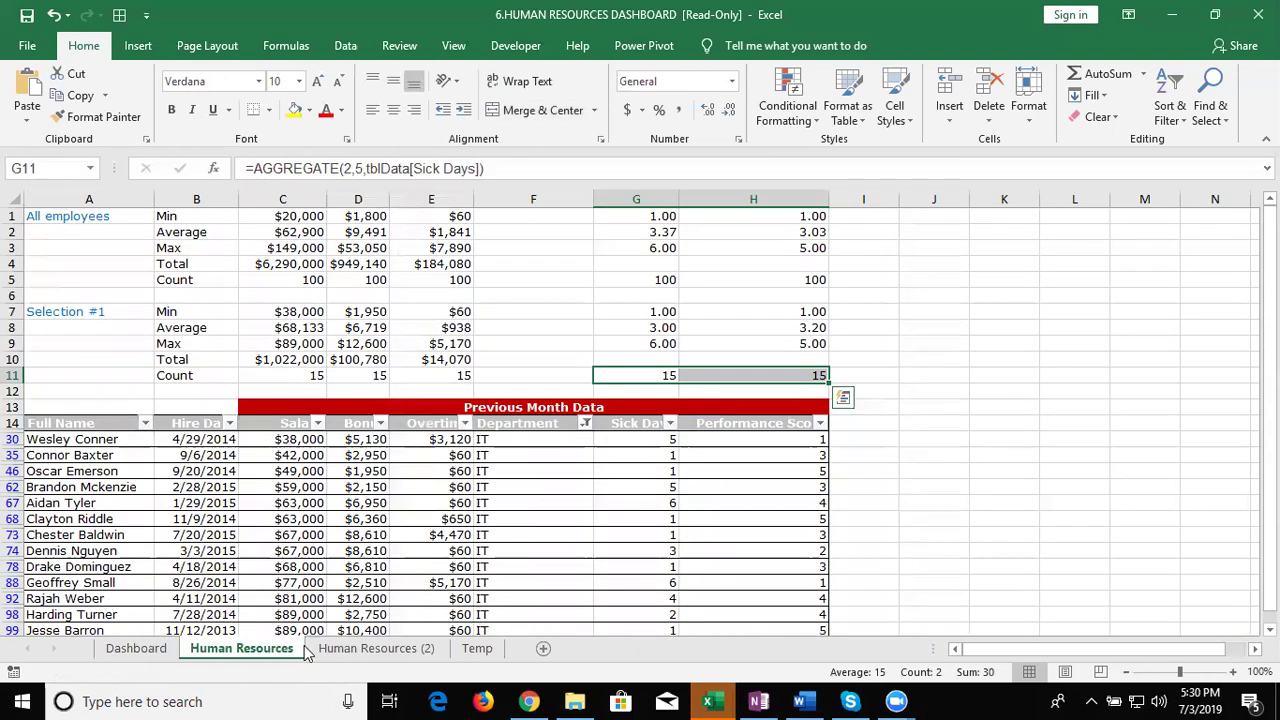
click(338, 648)
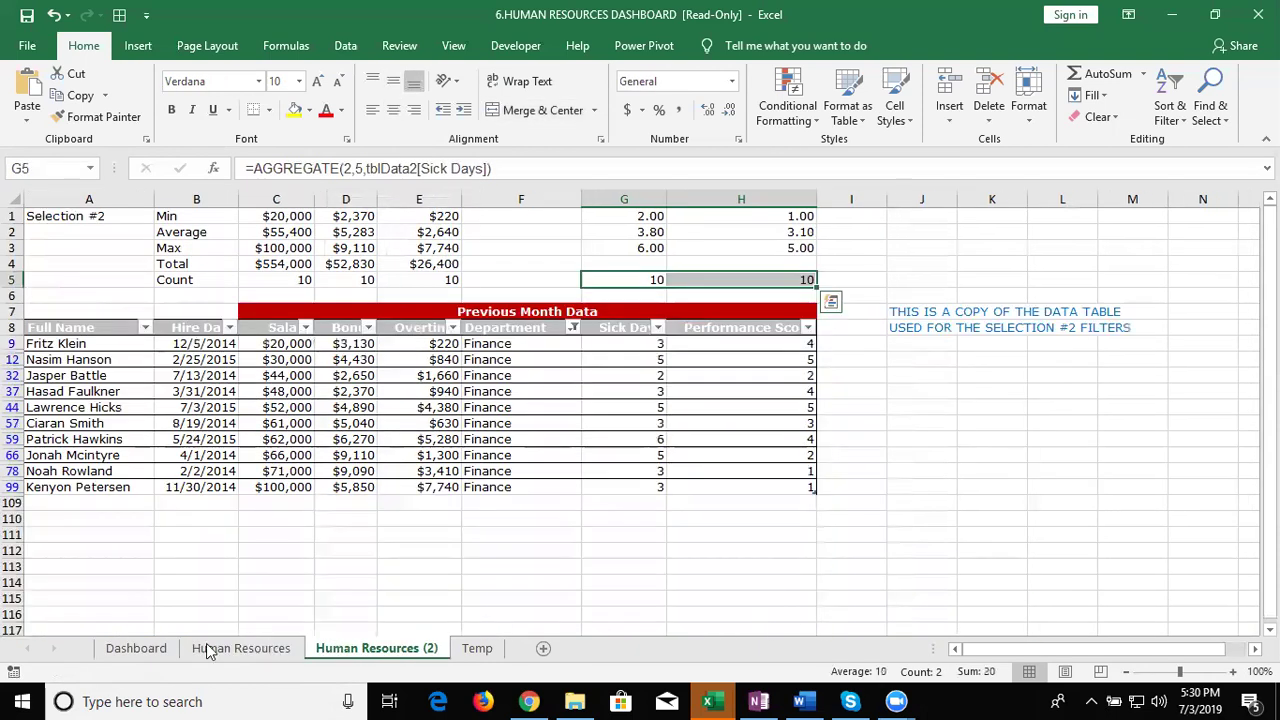
- Filter Selection #1 to Sales on the Dashboard and view the 13 Sales rows on Human Resources
click(140, 648)
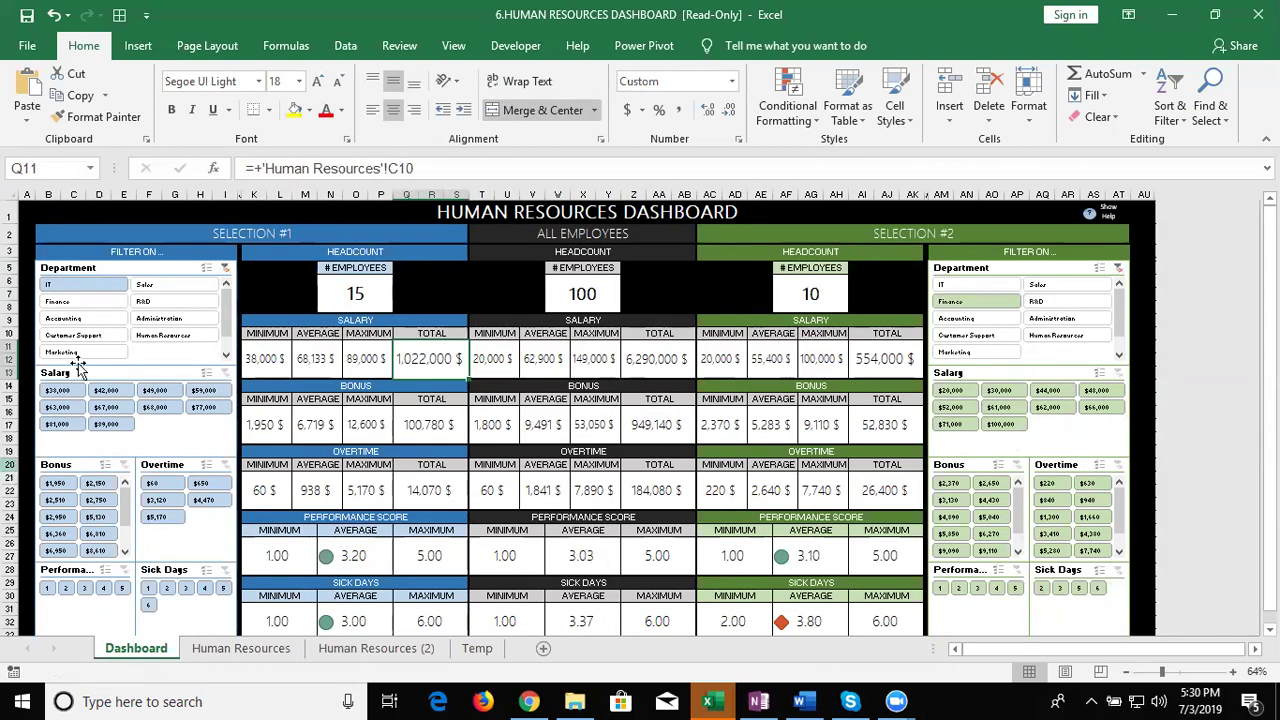
click(158, 287)
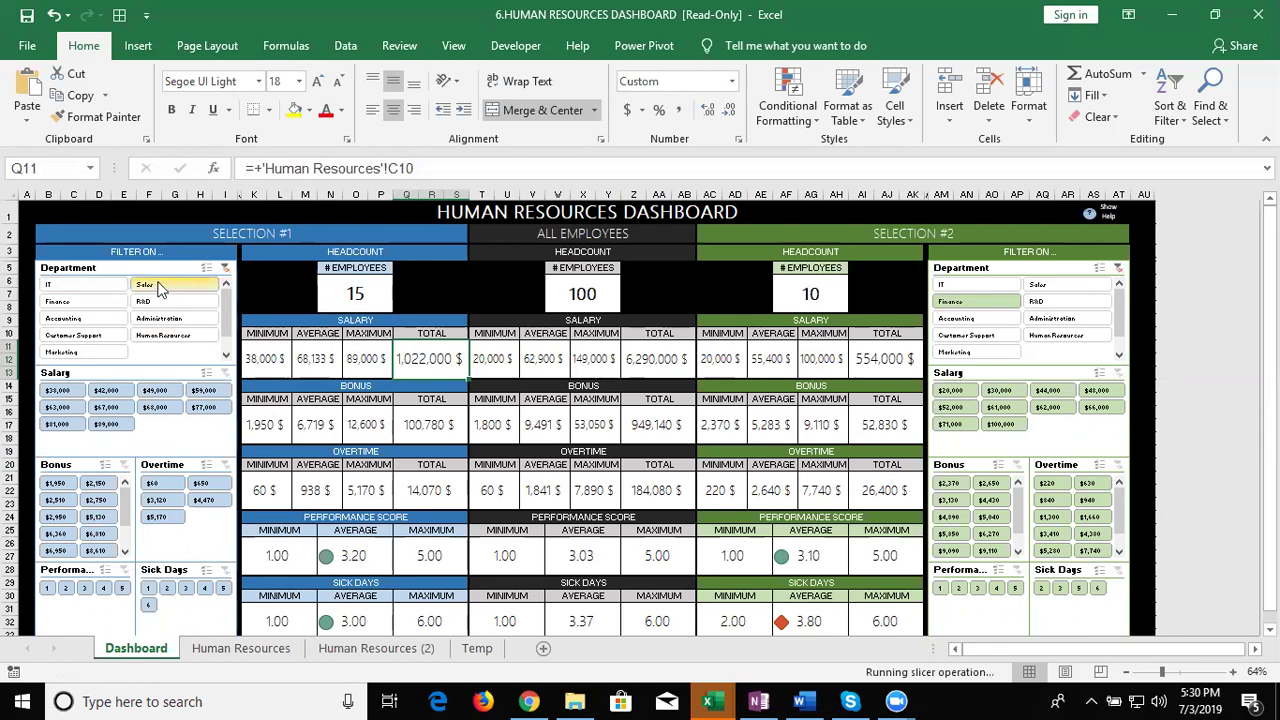
click(223, 647)
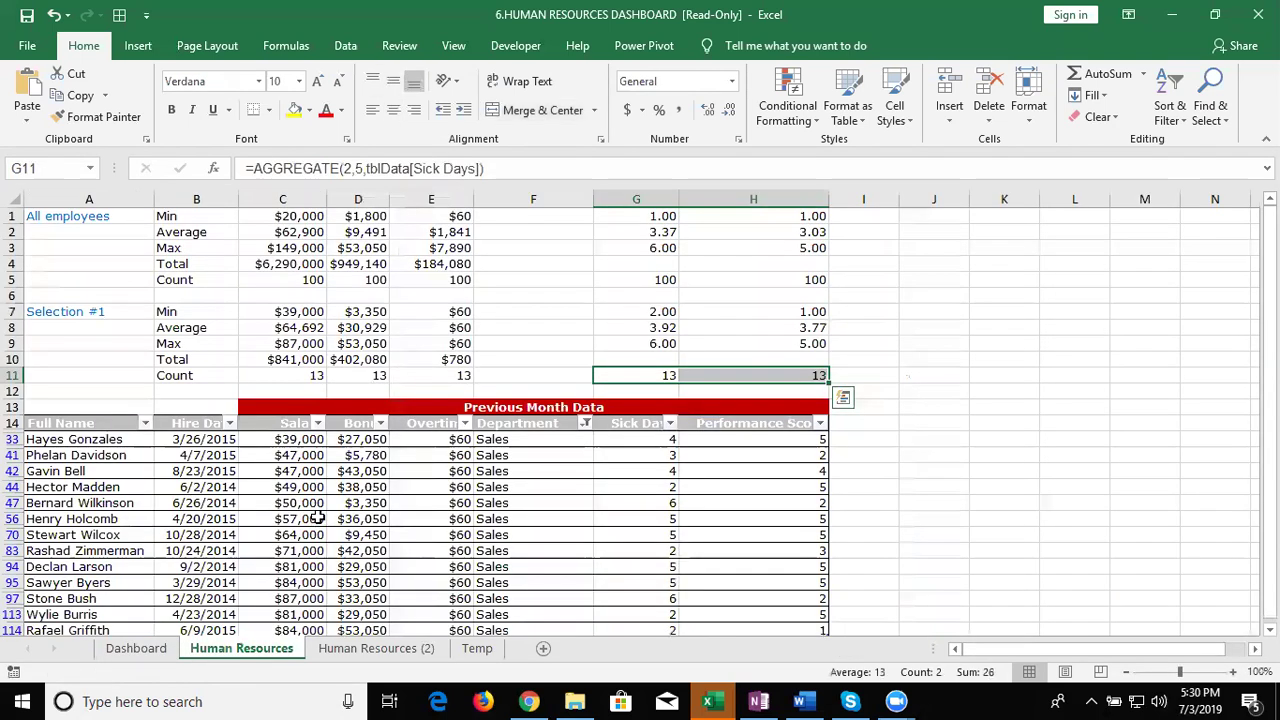
- Step through the filtered overtime column down to the Selection #1 summary rows
click(438, 470)
key(Down)
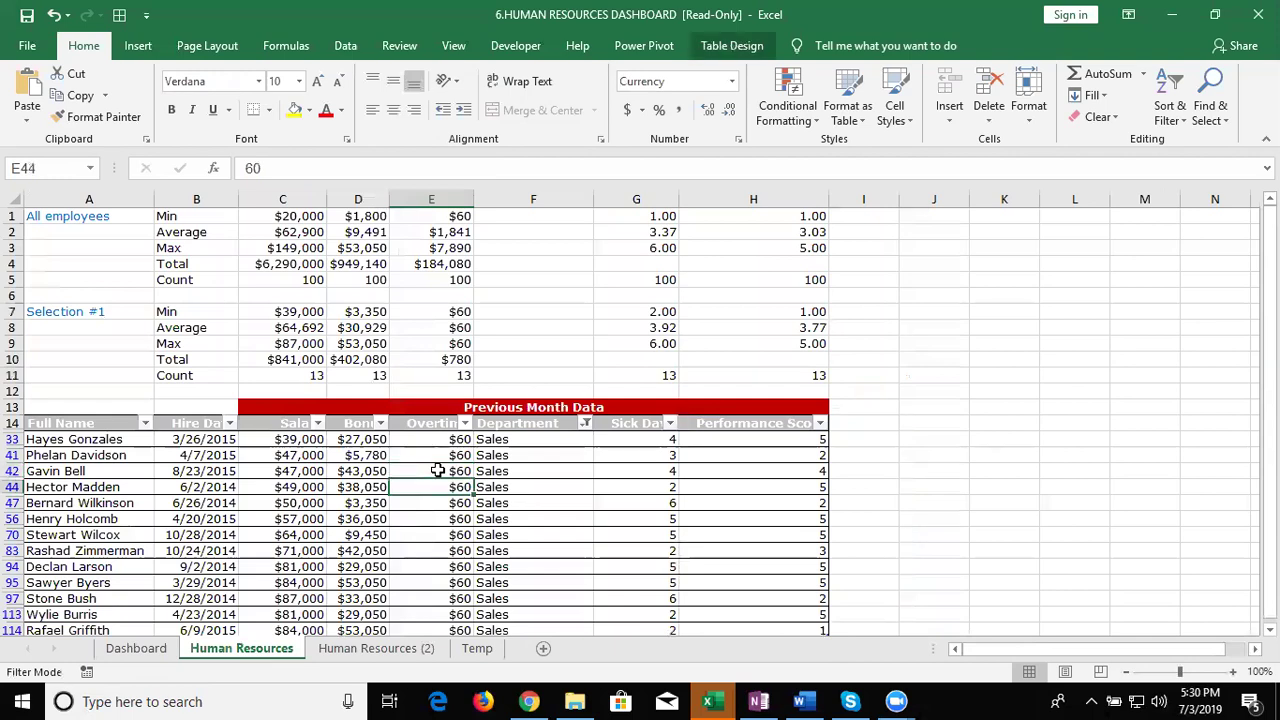
key(ctrl+Down)
key(Down)
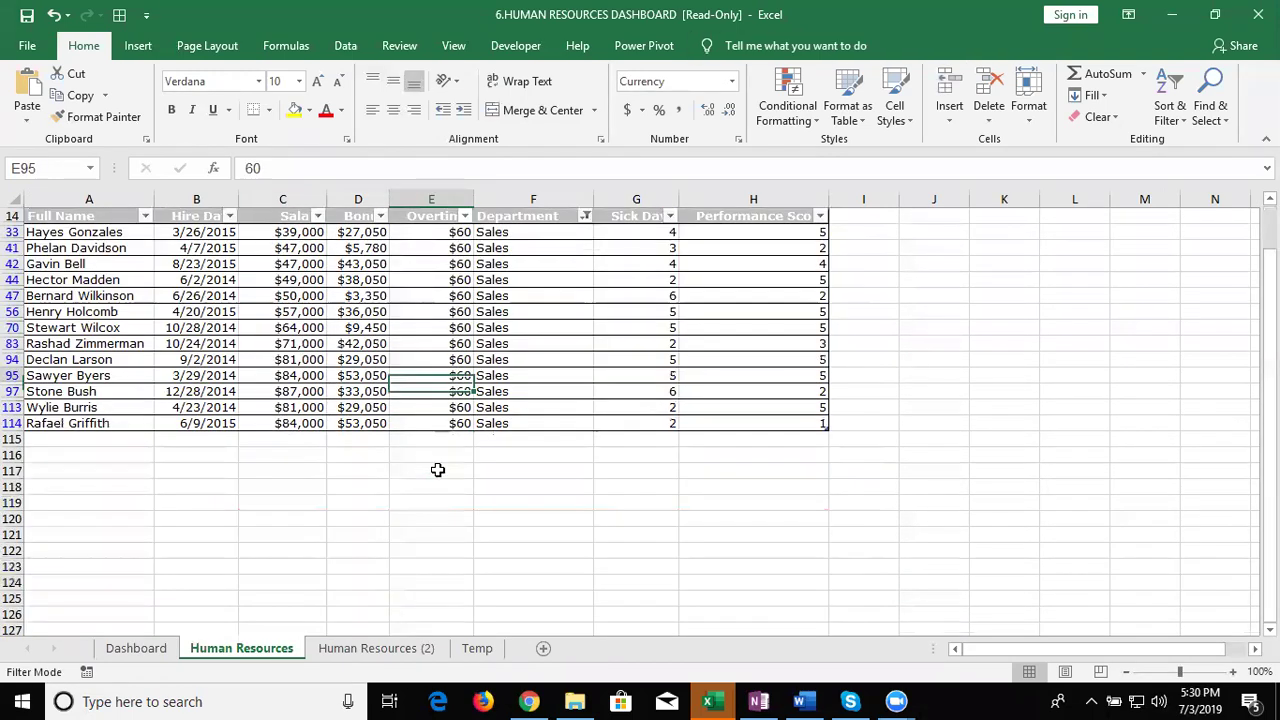
key(Up)
key(Up)
key(Up)
key(Up)
key(Up)
key(Up)
key(Up)
key(Down)
- Inspect the AGGREGATE formulas for minimum, average and maximum salary, bonus and overtime
key(Left)
key(Left)
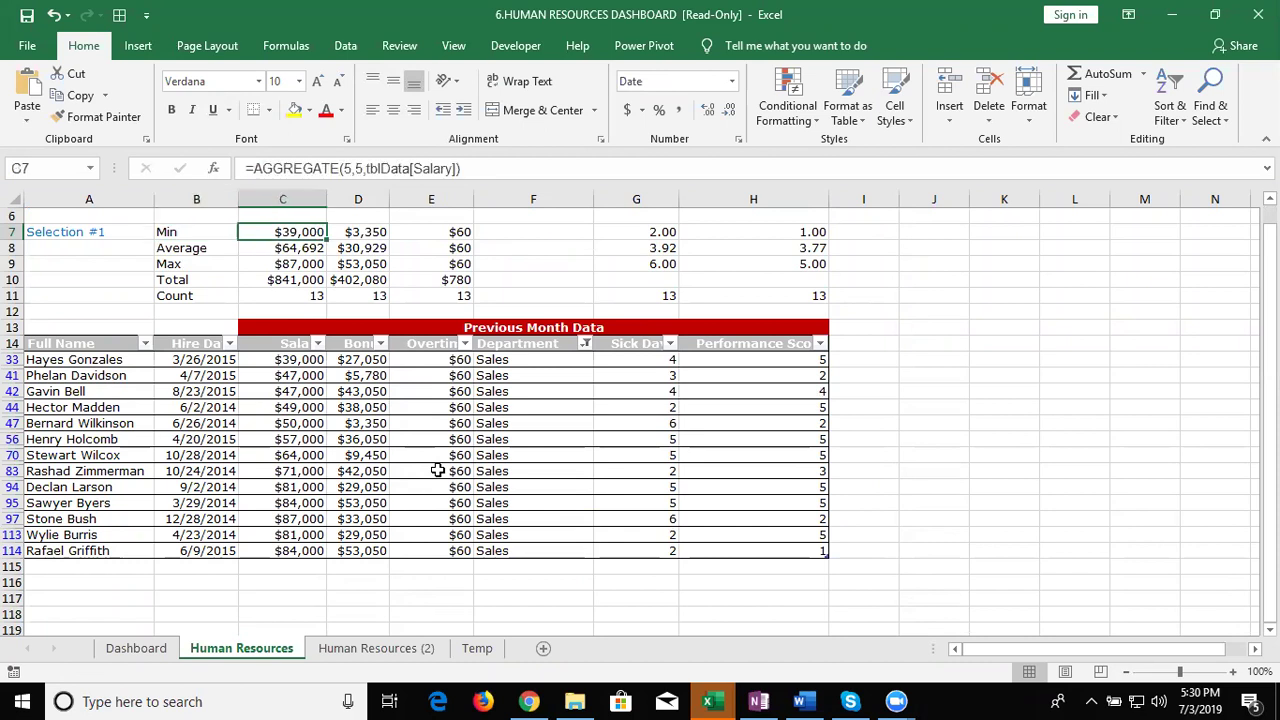
key(Down)
key(Down)
key(Down)
key(Down)
key(Up)
key(Up)
key(Right)
key(Right)
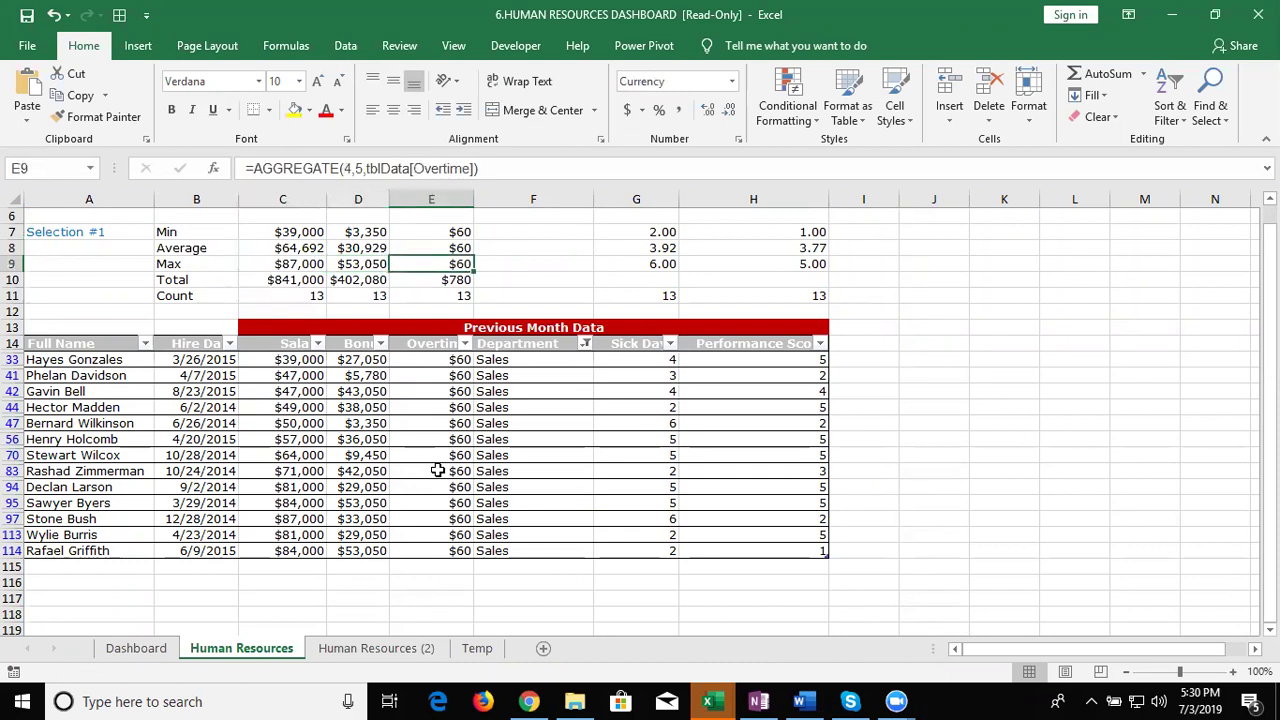
key(Left)
key(Right)
key(Left)
key(Left)
key(Left)
key(Right)
key(Right)
key(Up)
key(Up)
key(Up)
key(Up)
key(Up)
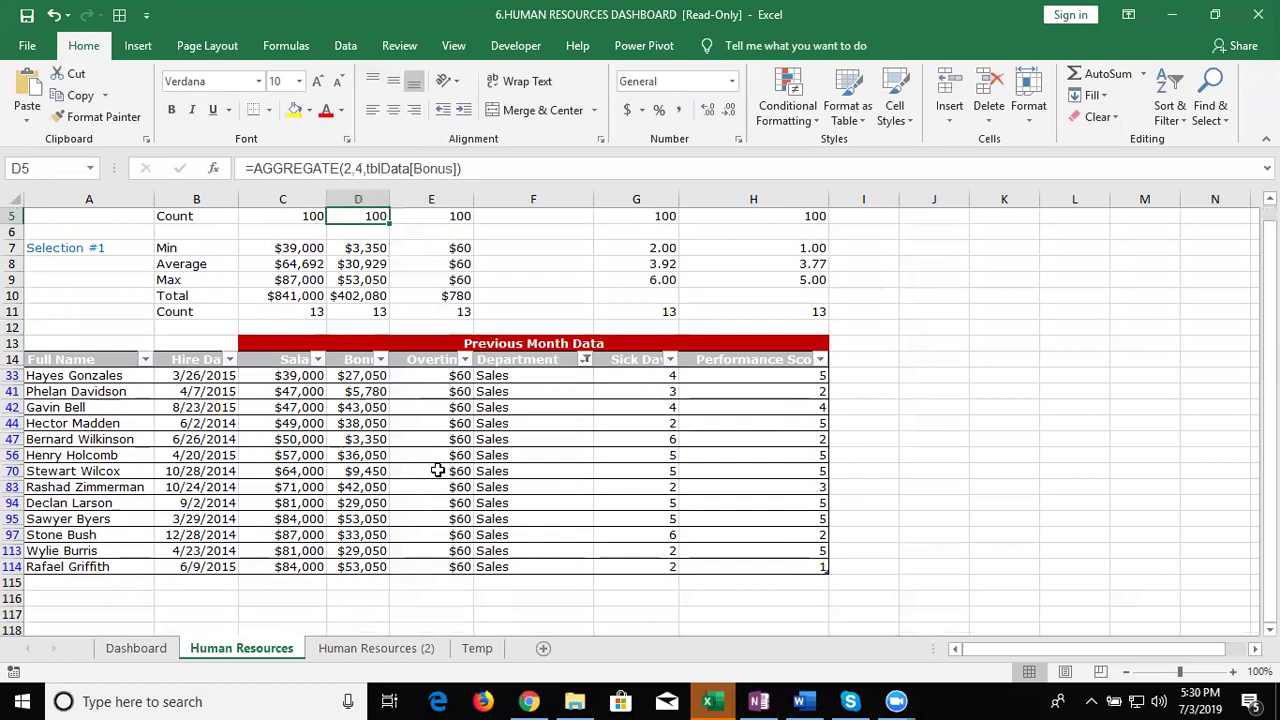
key(Up)
key(Up)
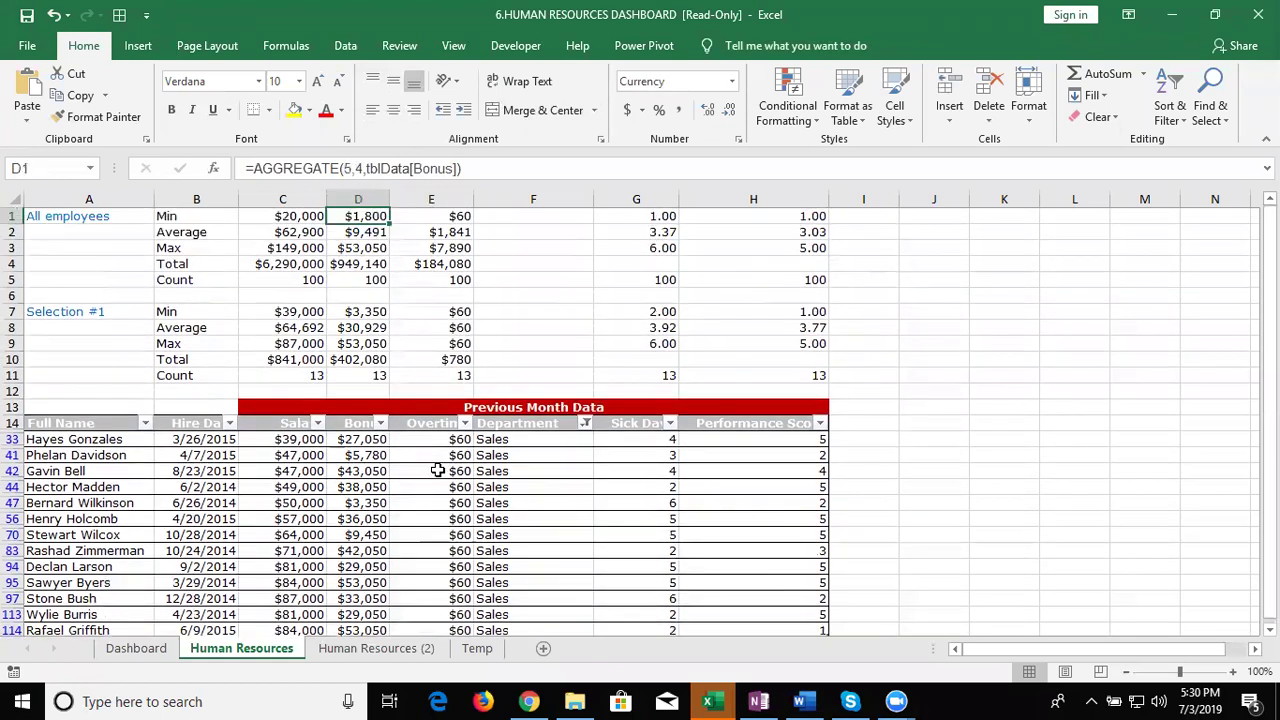
key(Down)
key(Down)
key(Down)
key(Down)
key(Down)
key(Left)
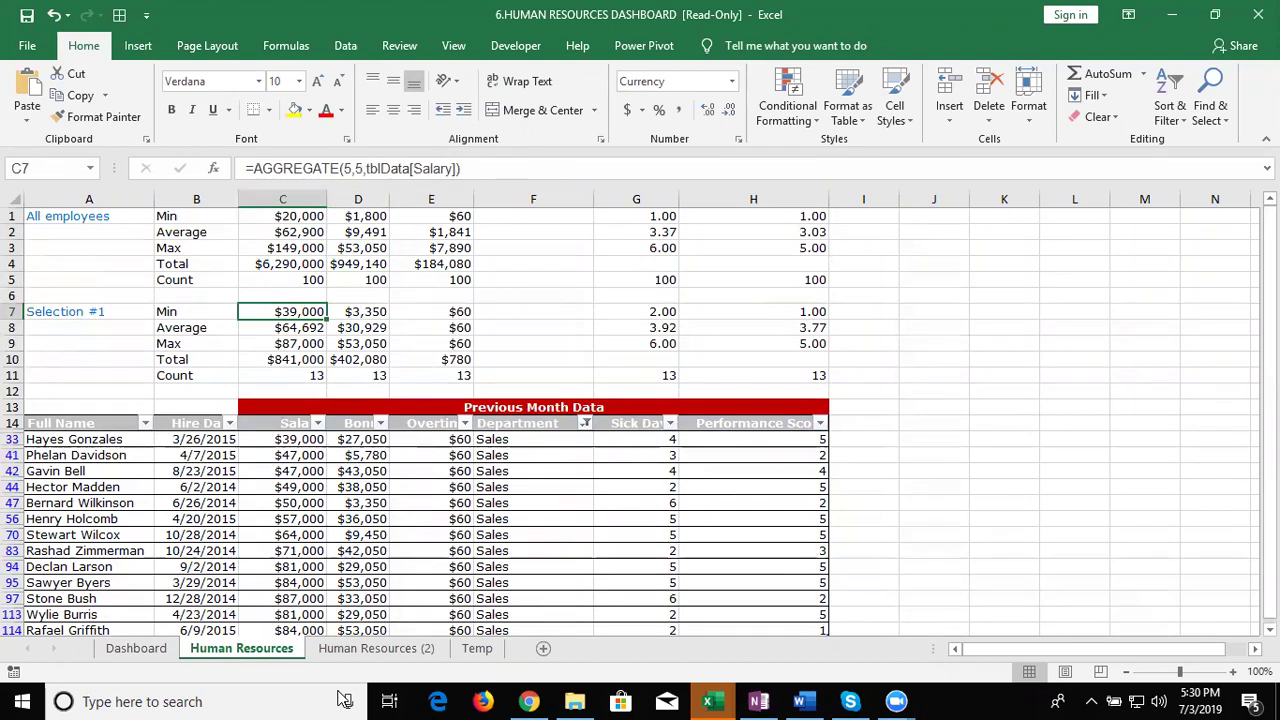
- Return to the Dashboard, close the workbook without saving, and show the desktop
key(ctrl+Page_Up)
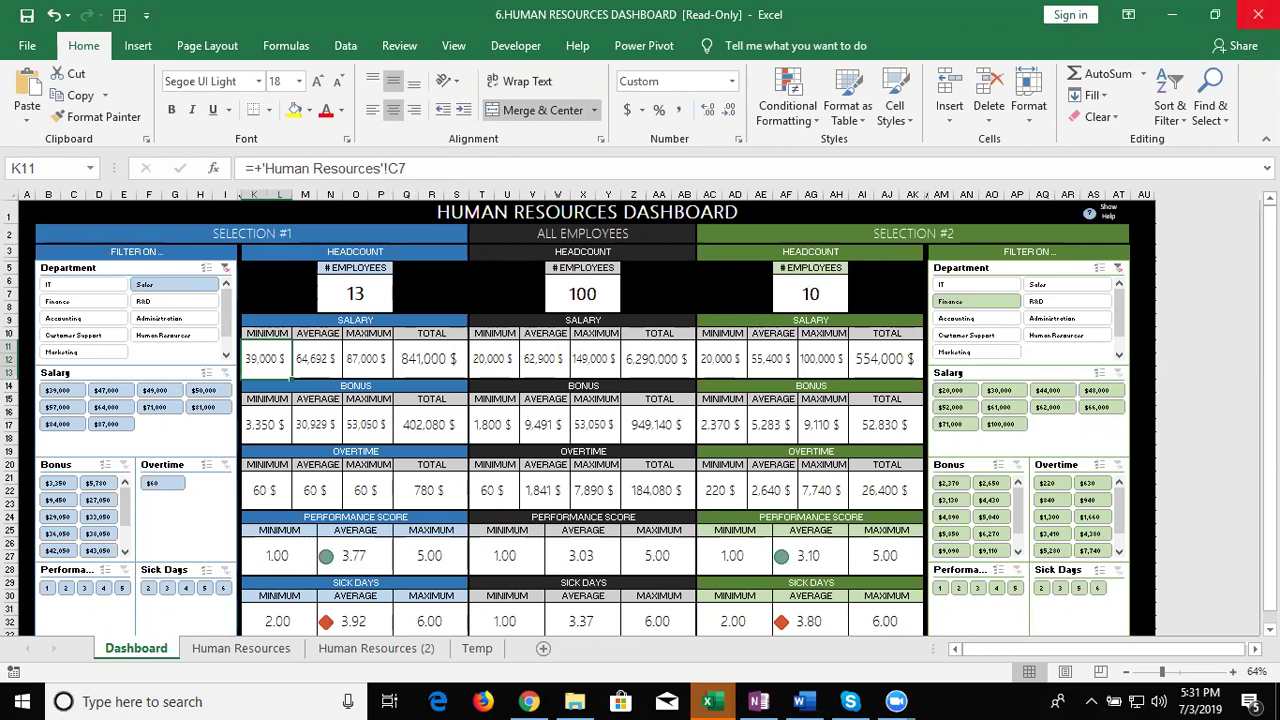
click(1258, 14)
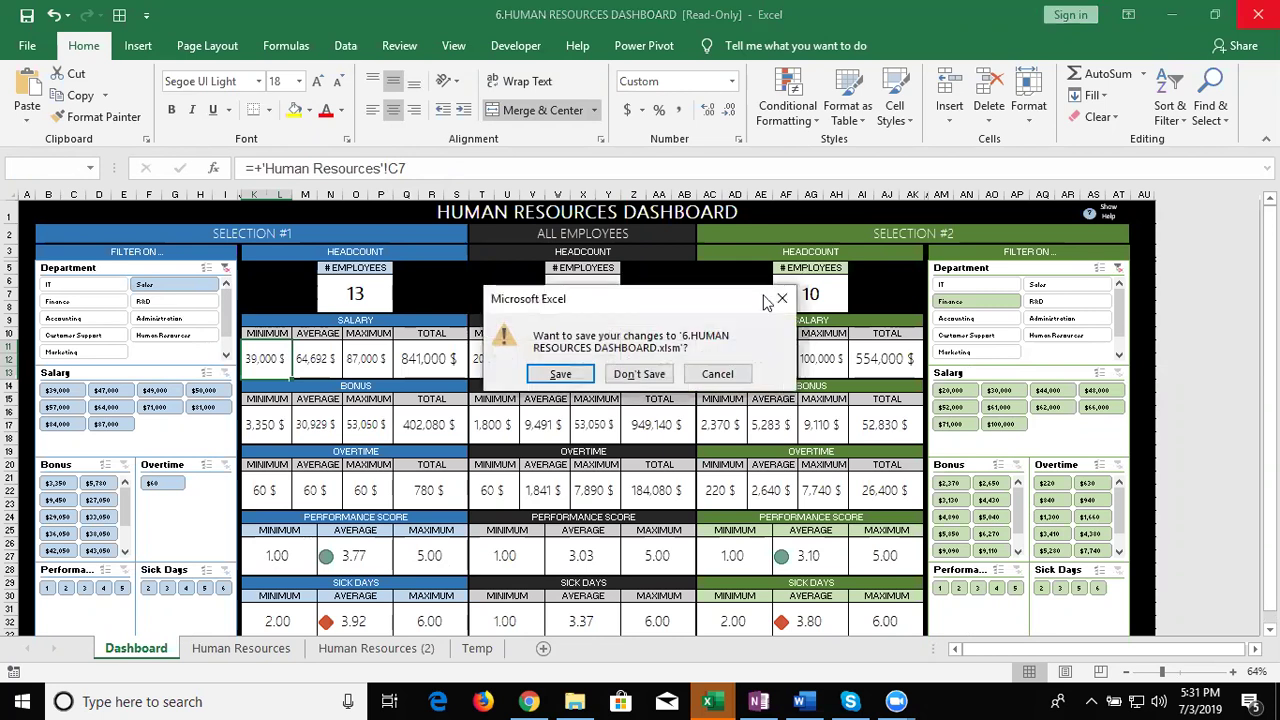
click(640, 374)
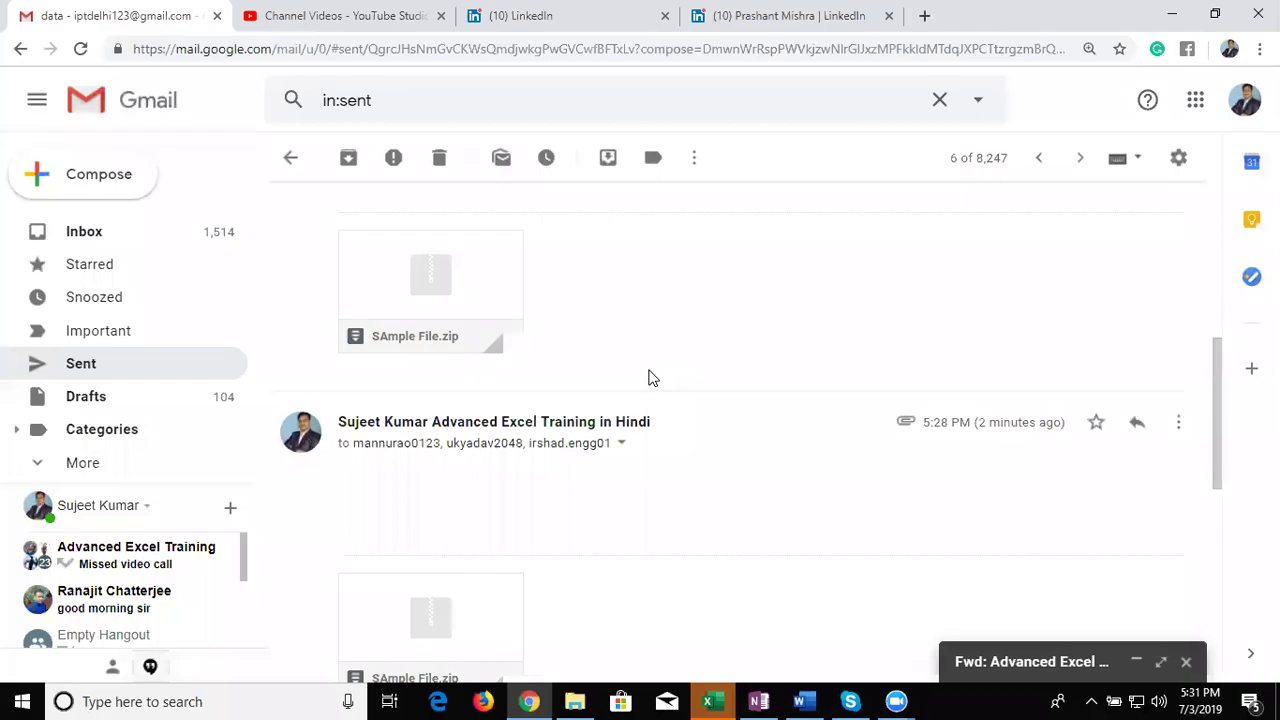
key(super+d)
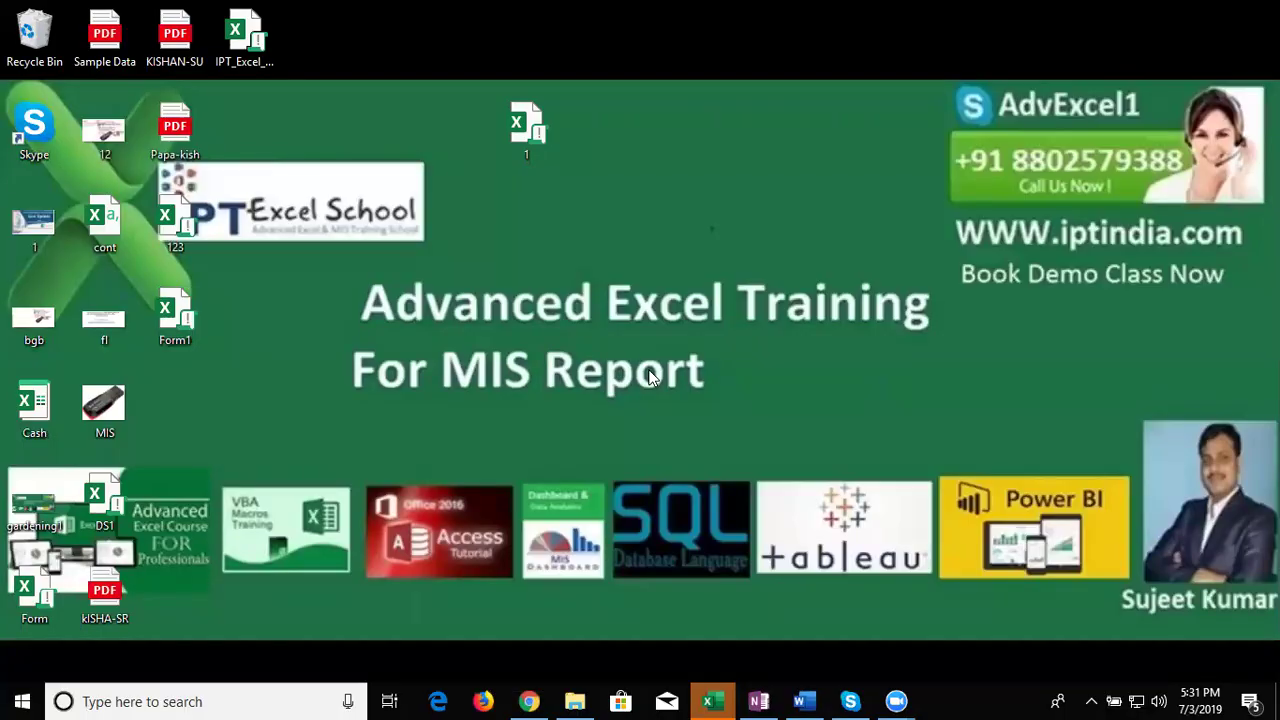